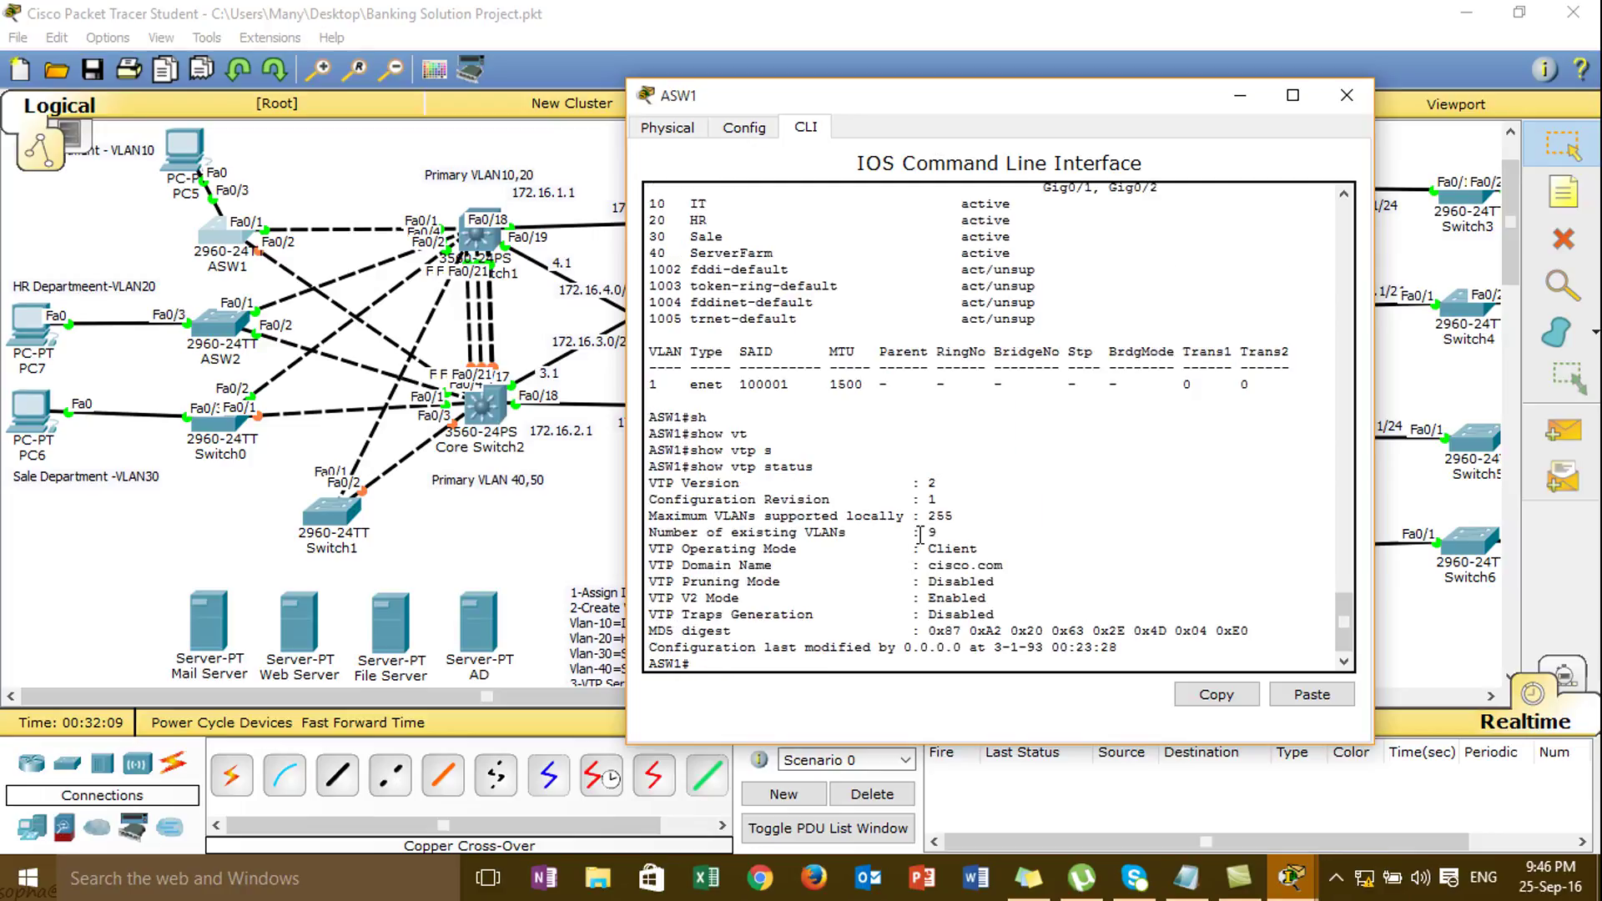
- Close the ASW1 window and enter global configuration mode in the ASW2 switch's command line
left_click_drag(926, 517, 980, 517)
left_click(1339, 102)
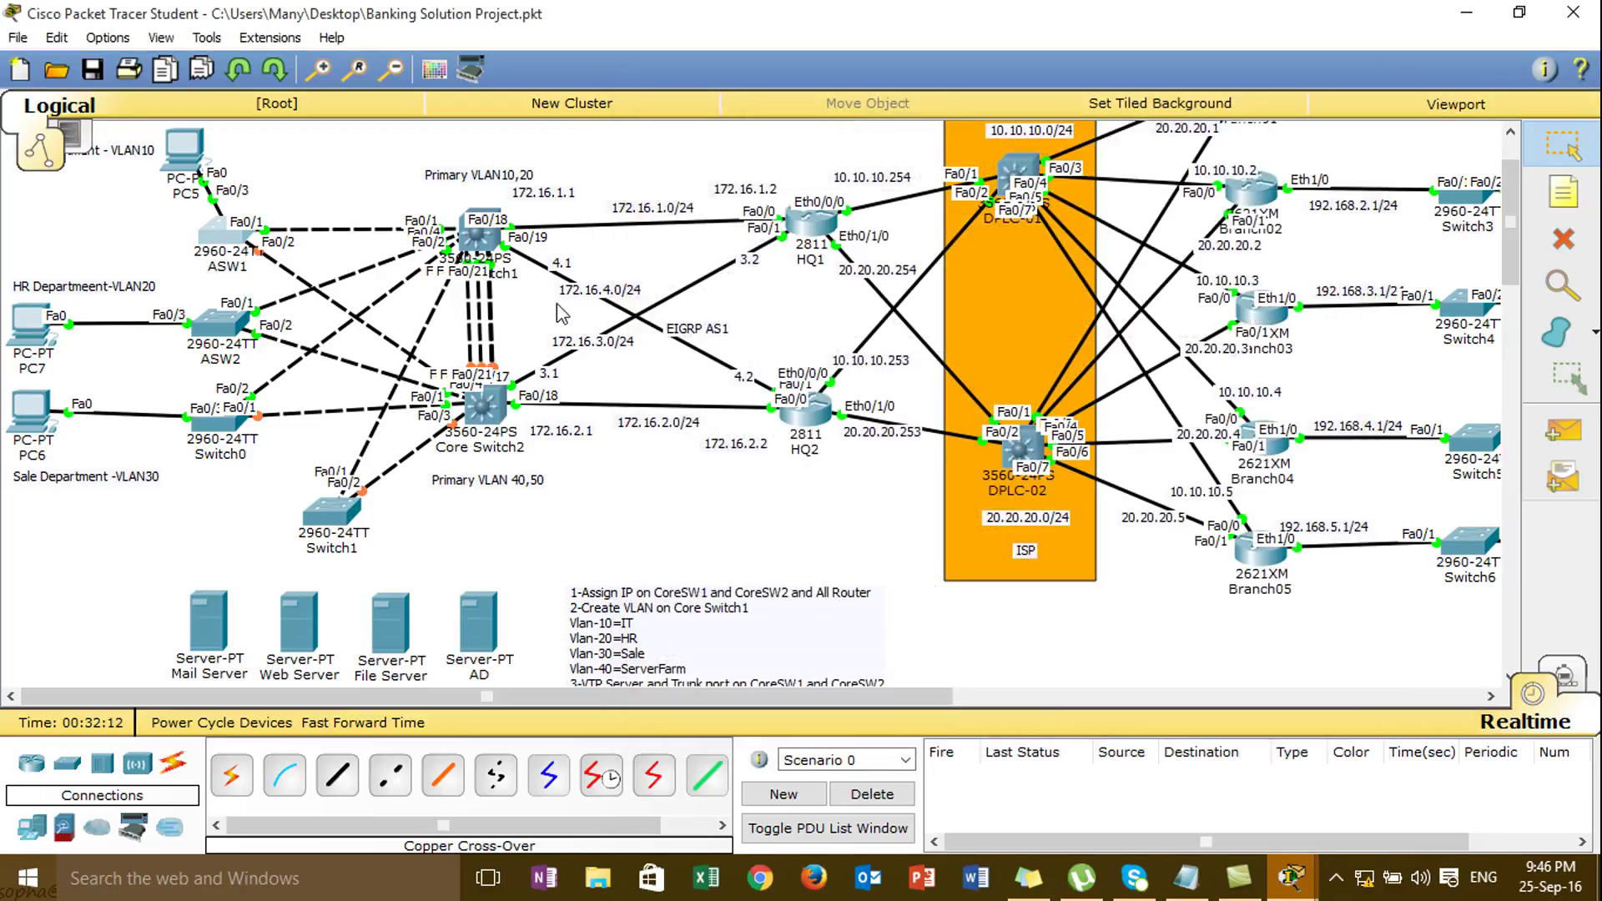
left_click(242, 332)
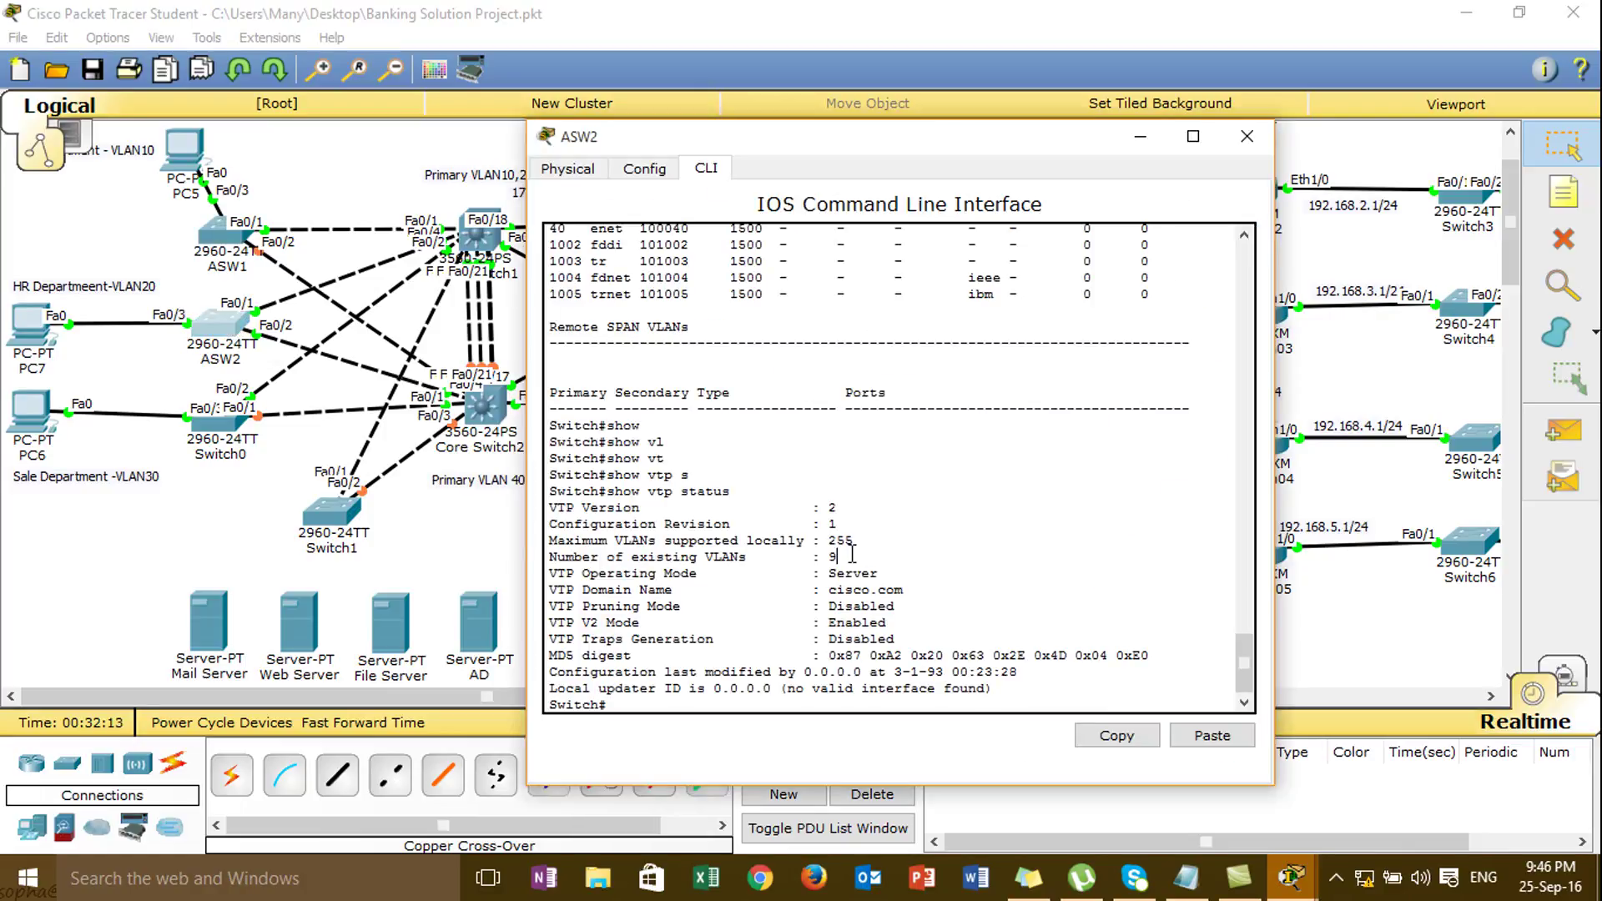
key("Return")
key("Return")
type("ch#")
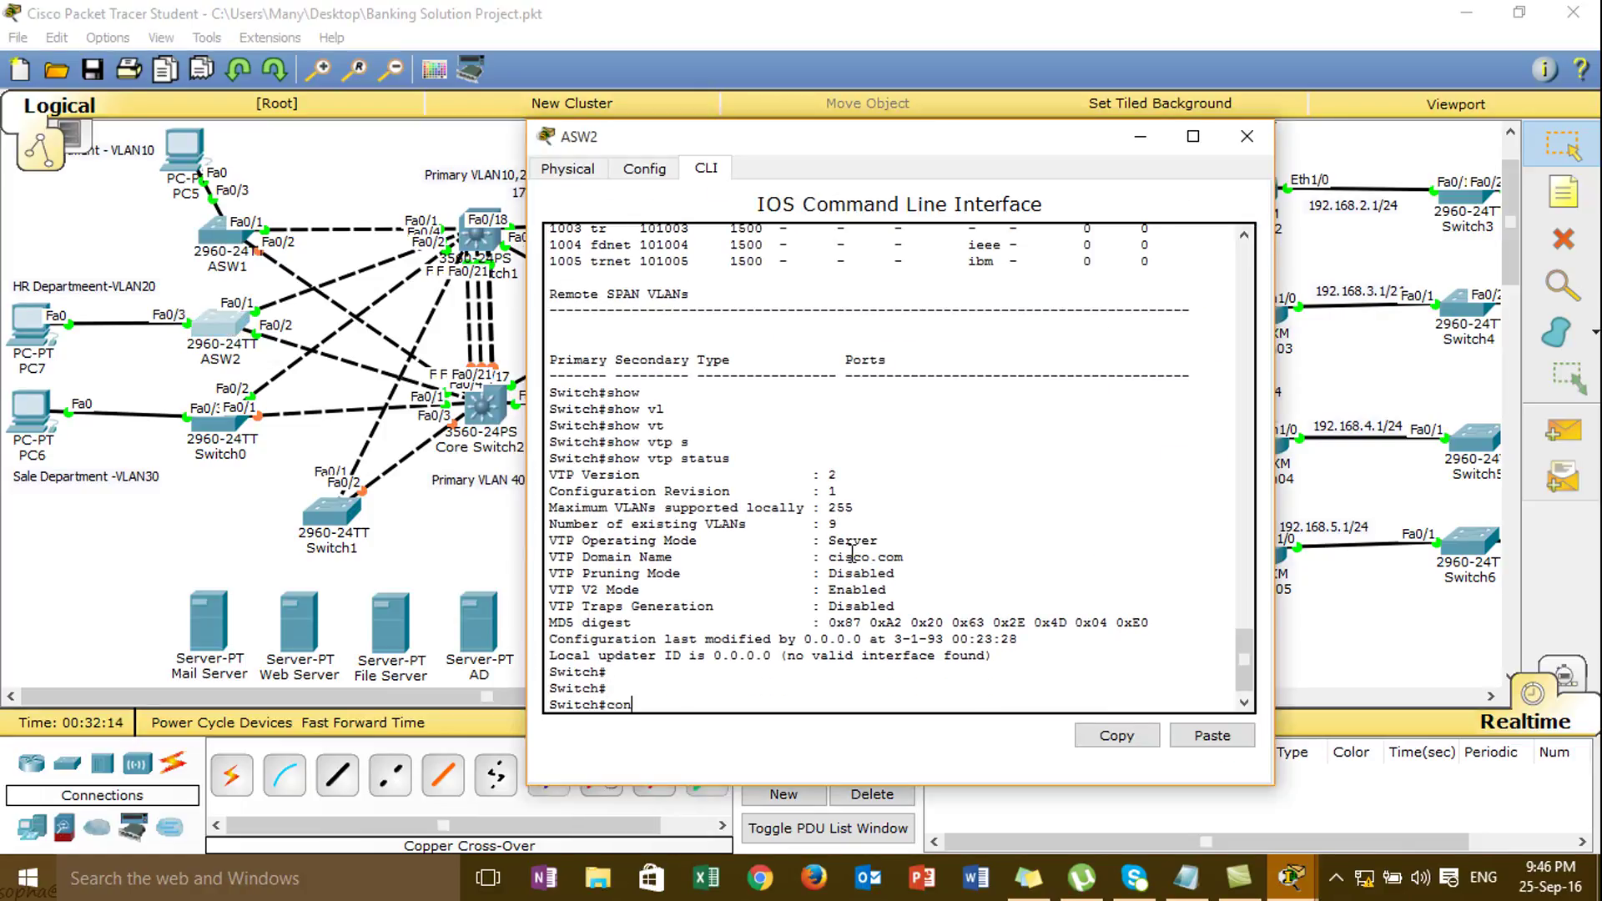
type("con")
type("onf")
key("Tab")
type("t")
key("Tab")
key("Return")
- Set the second access switch's hostname to ASW2
type("hso")
key("Tab")
key("BackSpace")
key("BackSpace")
type("os")
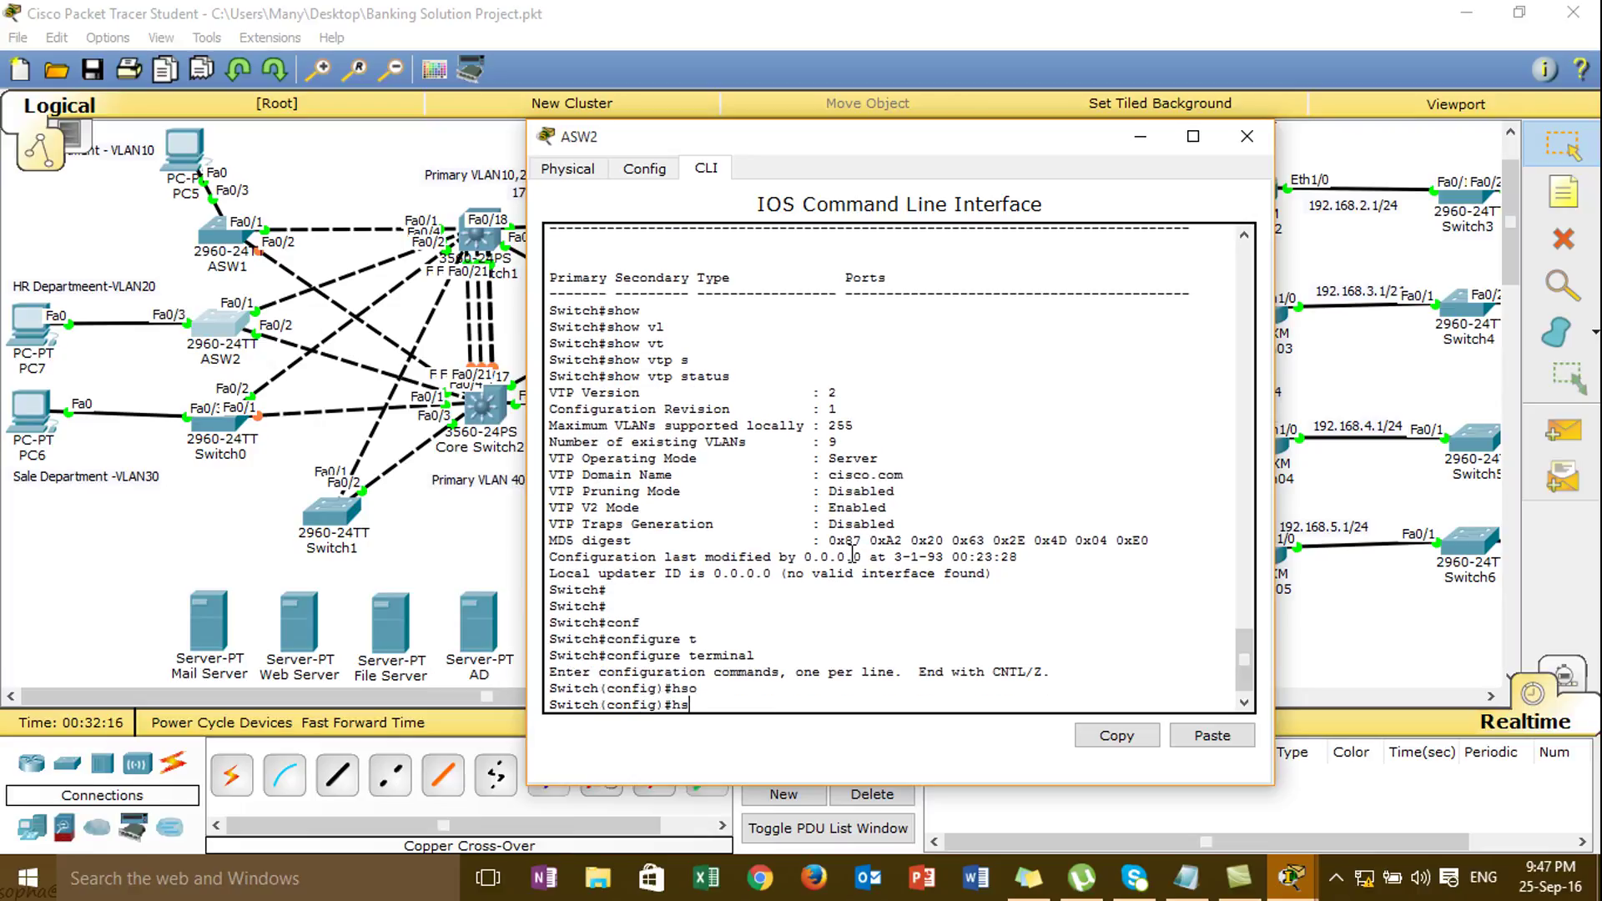
key("Tab")
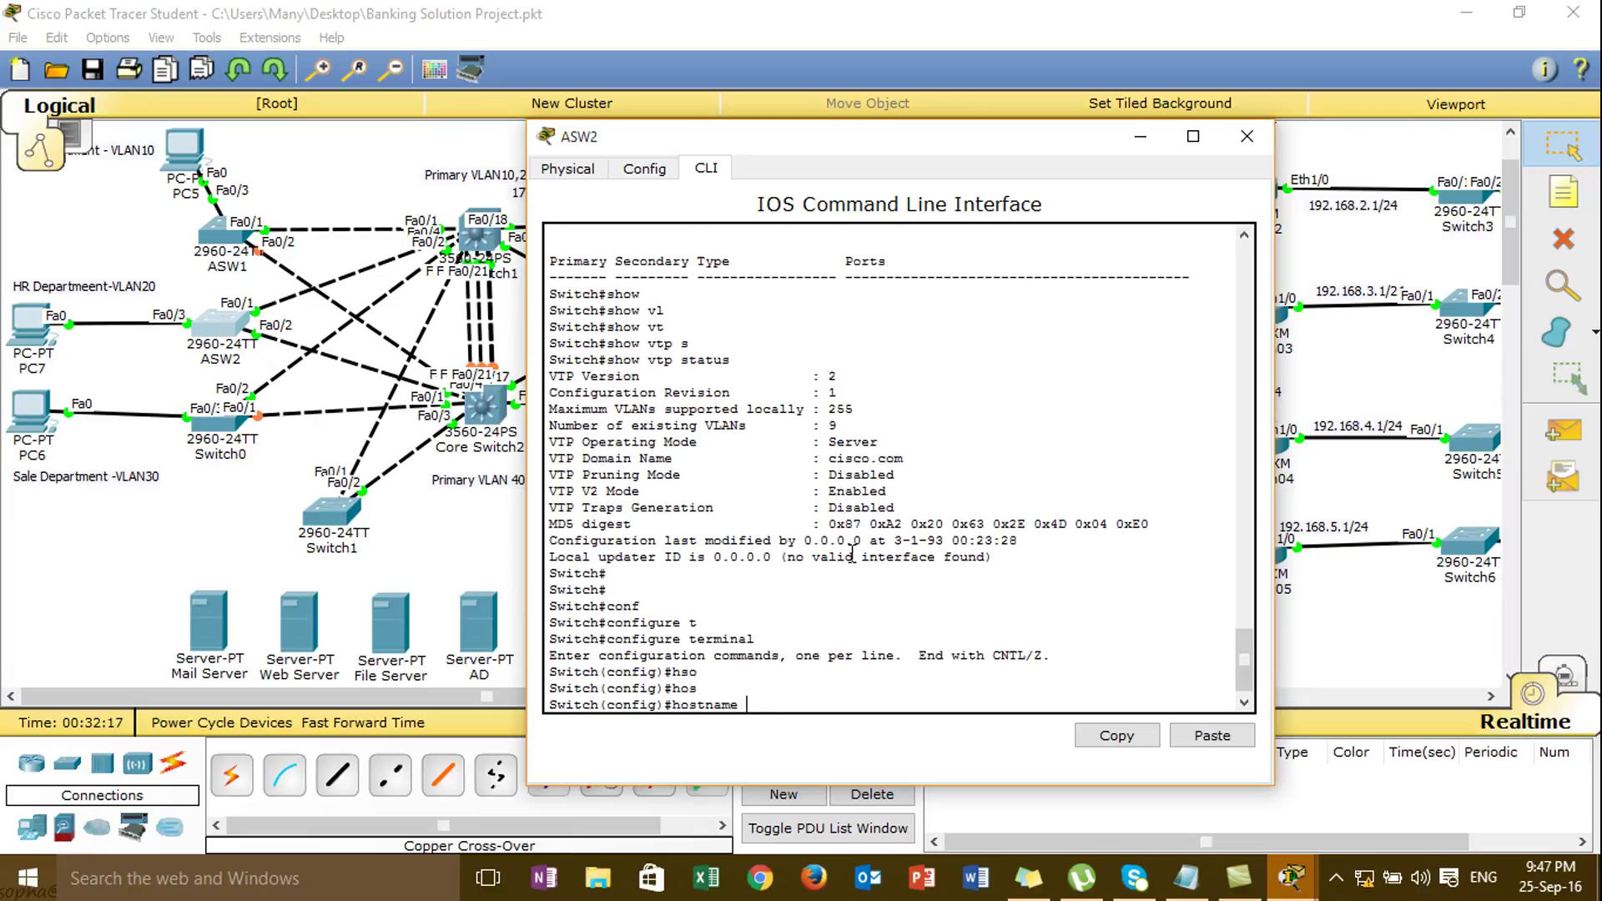
type("ASW2")
key("Return")
key("Return")
key("Return")
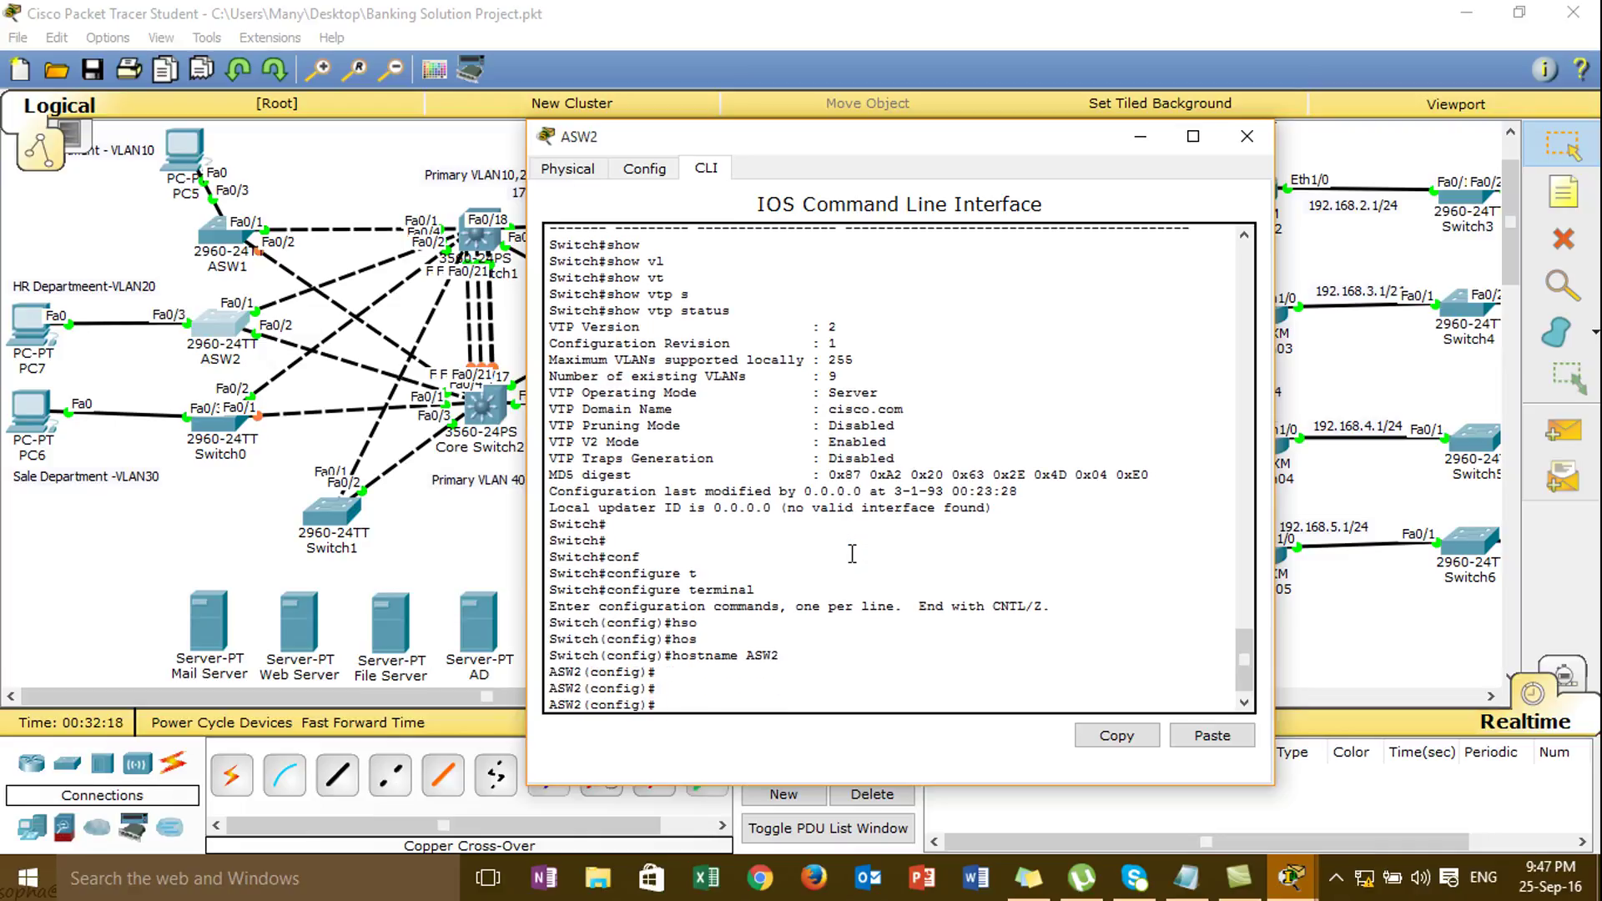
- Set the VTP mode of ASW2 to client
type("vt")
key("Tab")
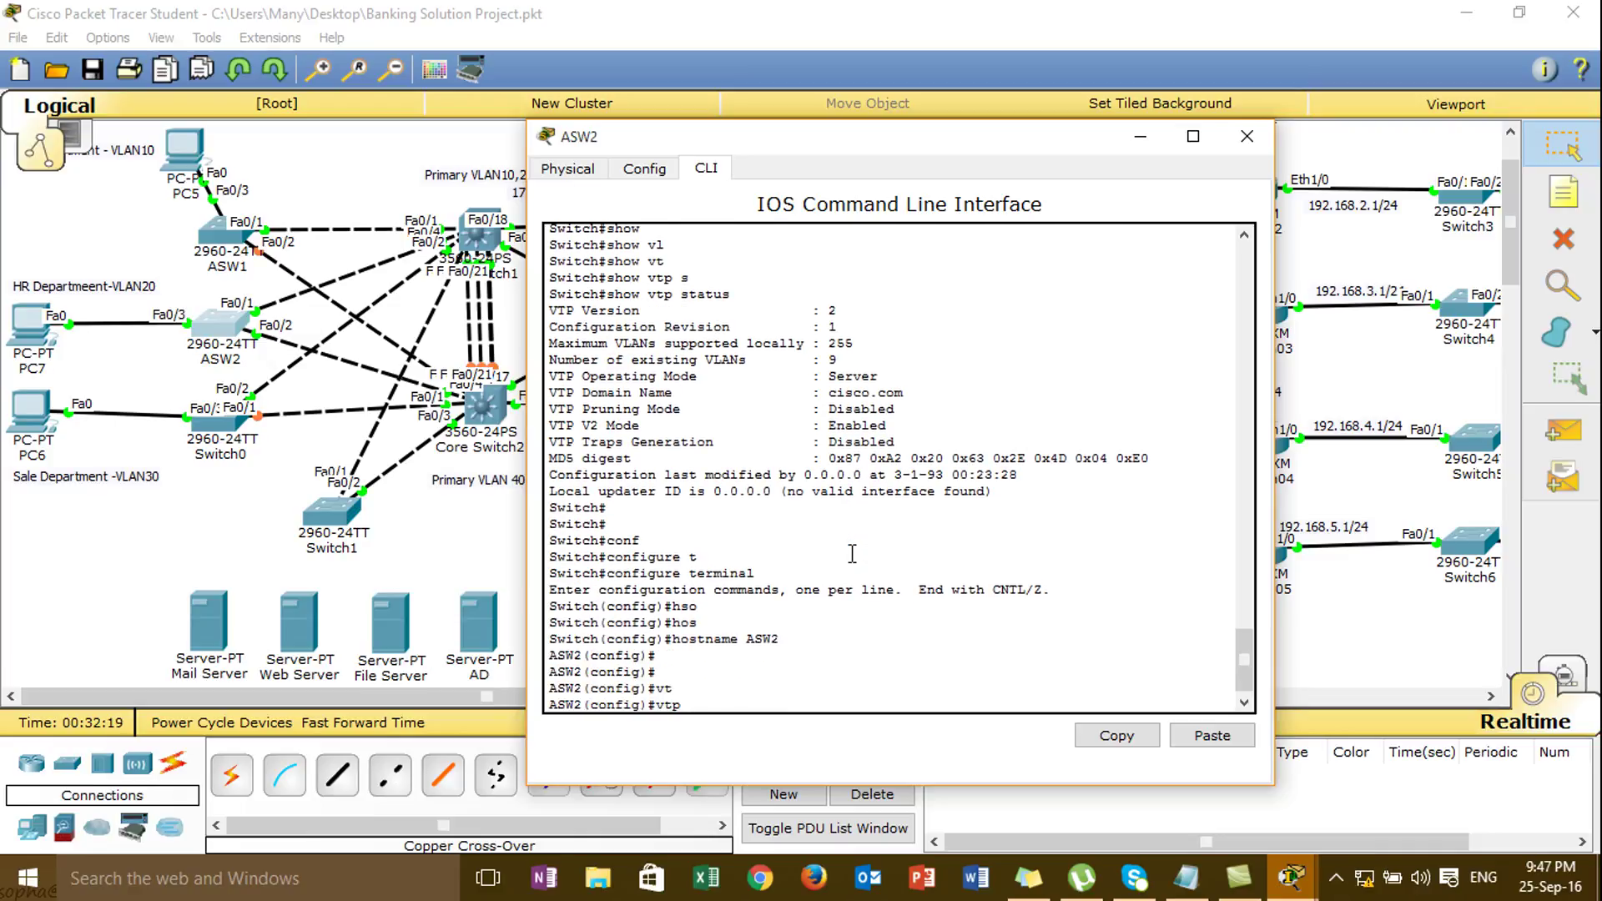
type("m")
key("Tab")
type("cl")
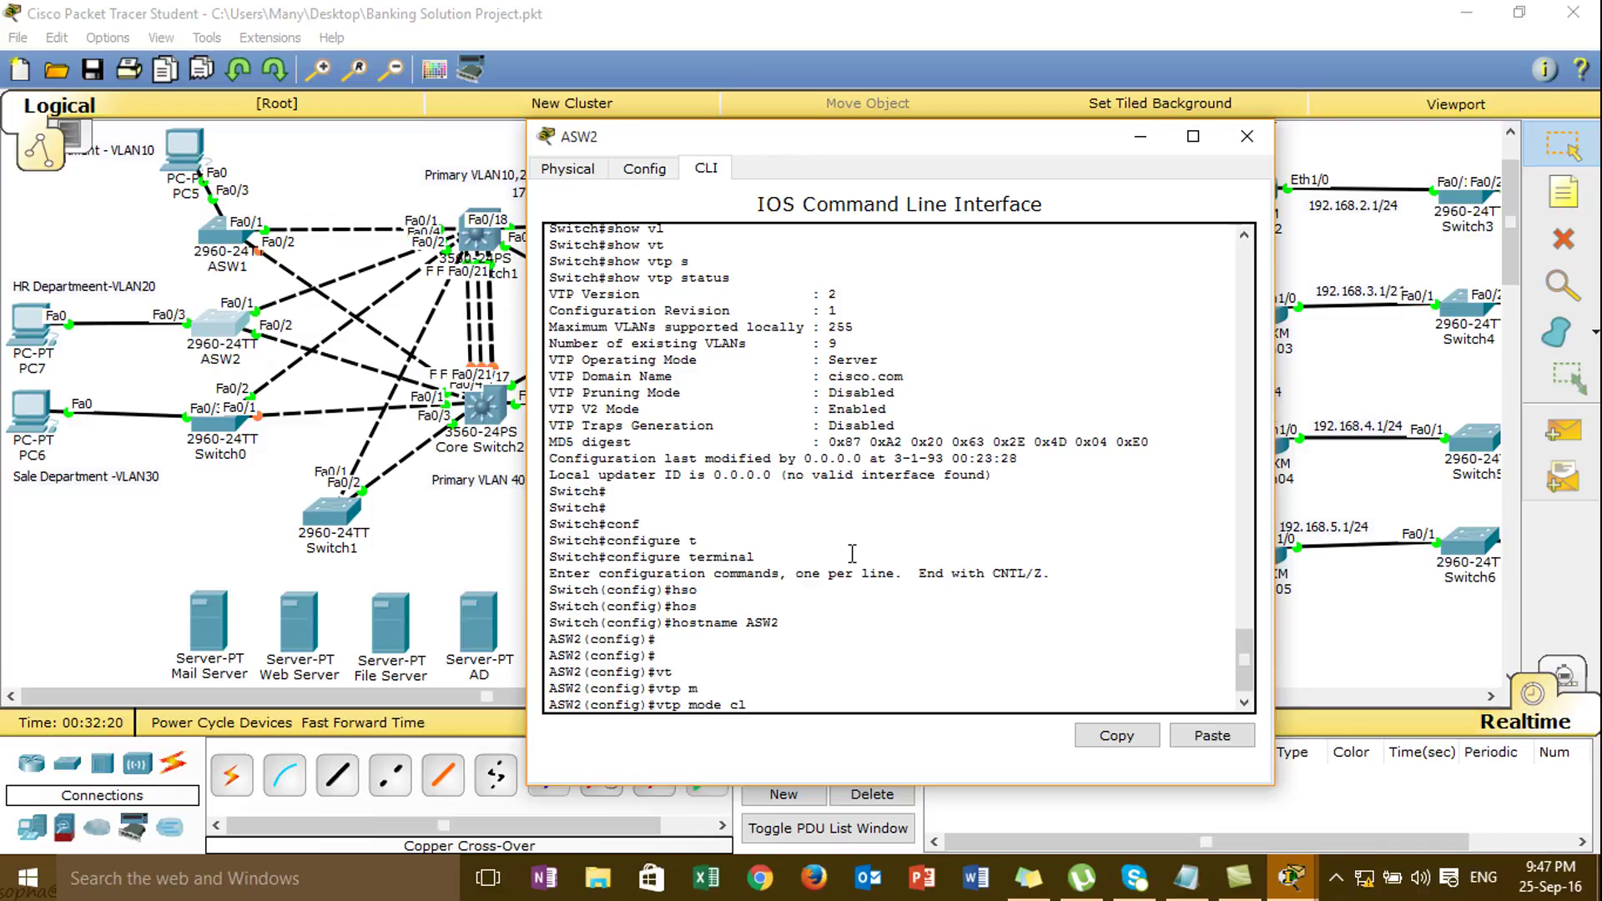
type("i")
key("Tab")
key("Return")
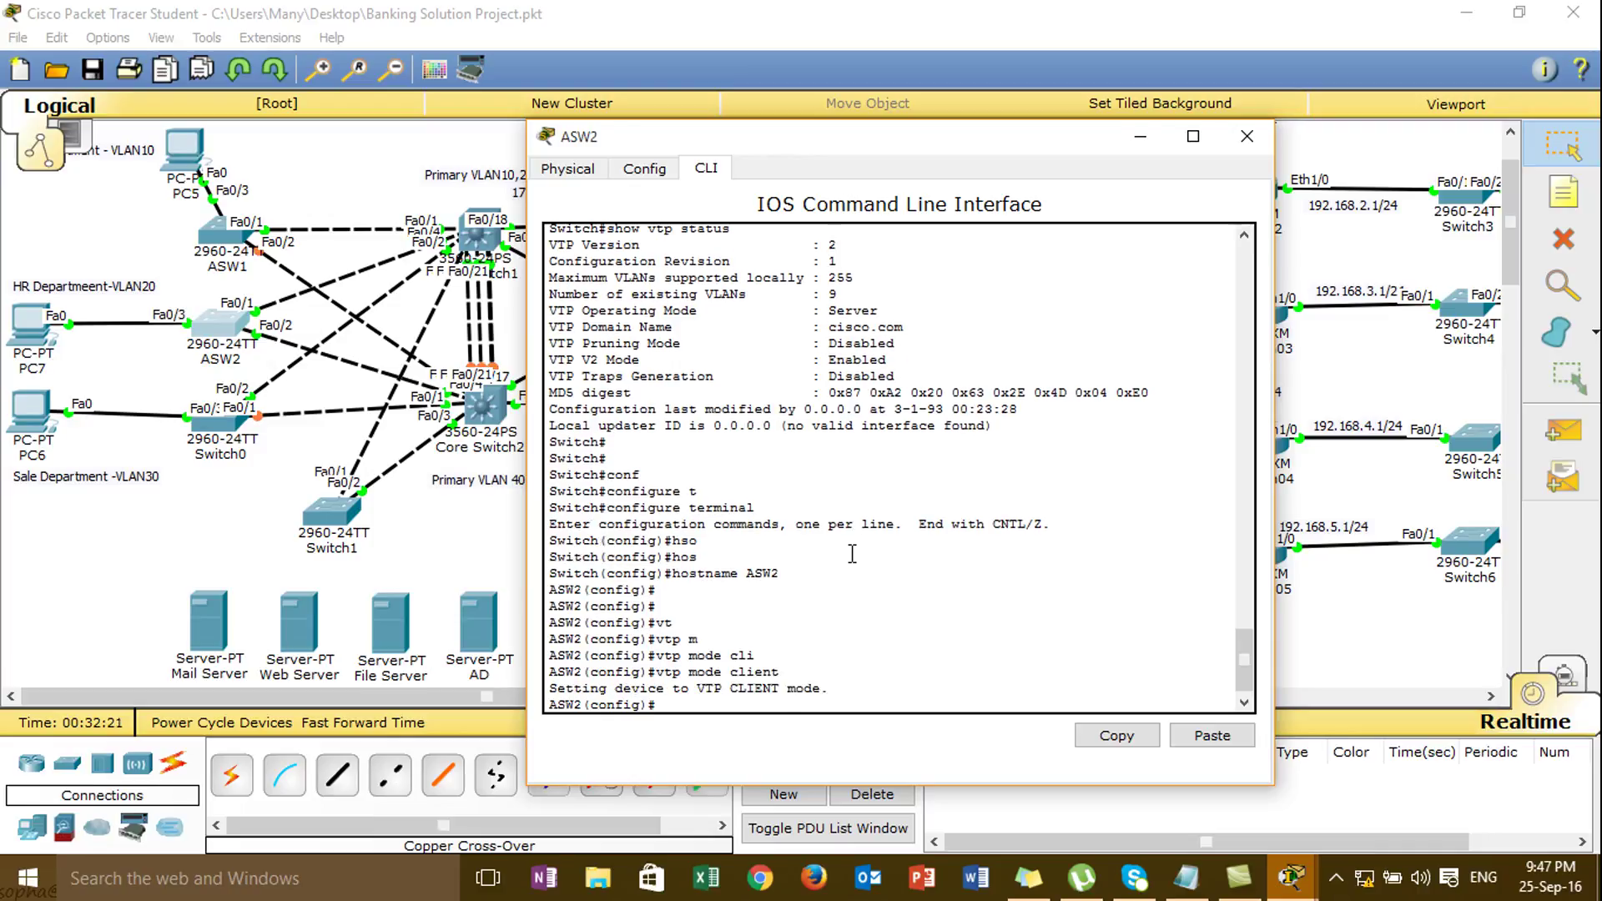
- Set the VTP domain of ASW2 to cisco.com
type("vt")
key("Tab")
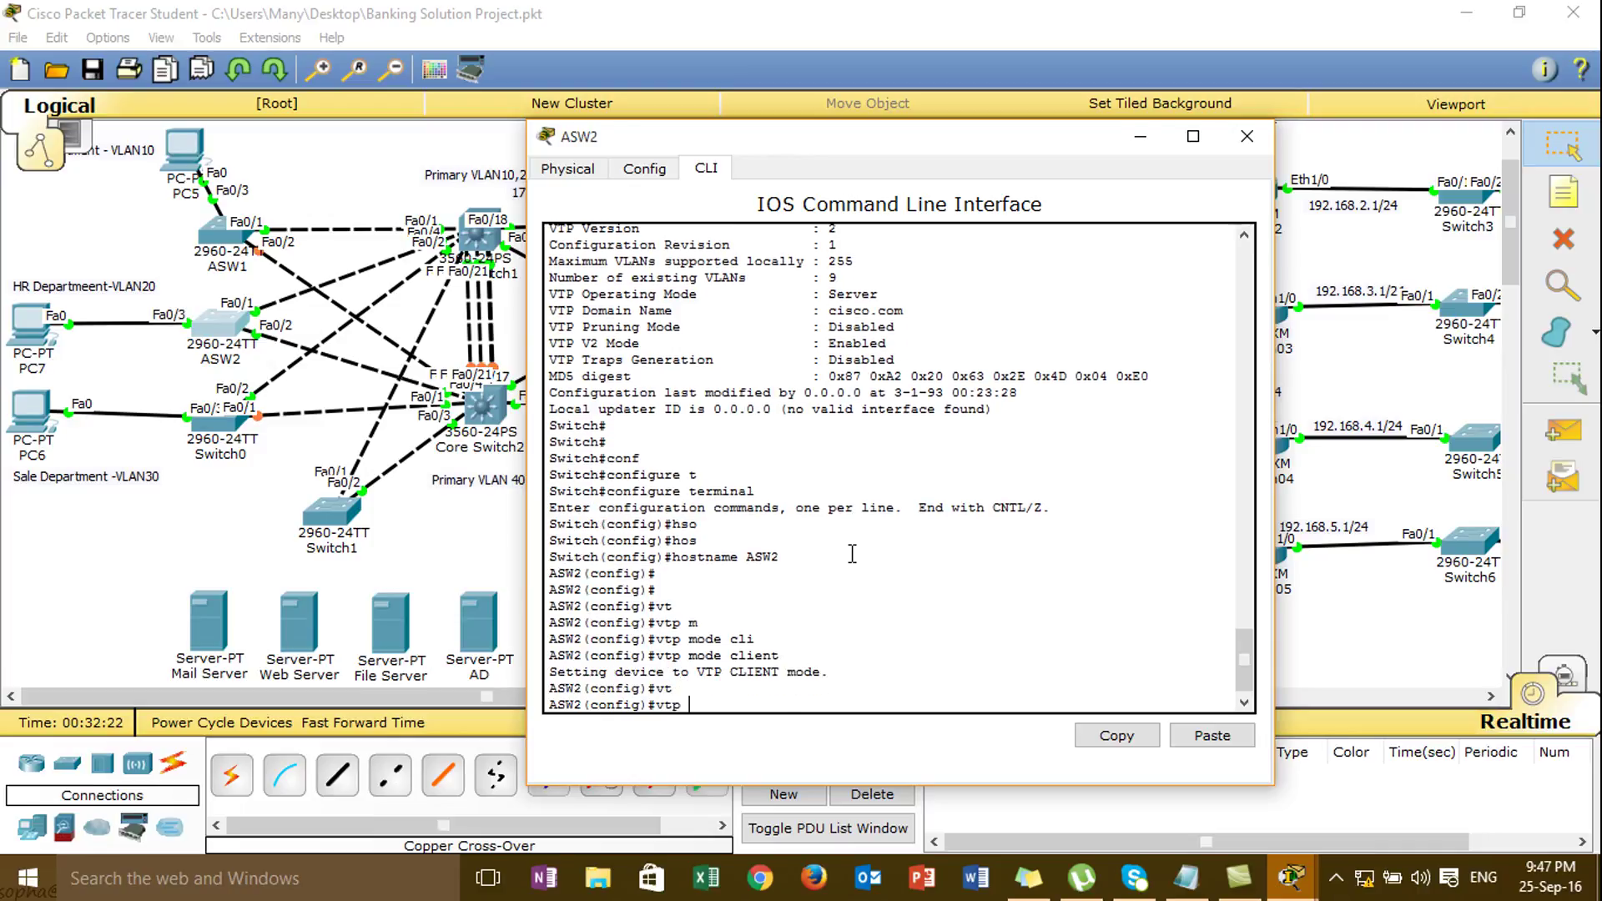
type("d")
key("Tab")
type("cisco.com")
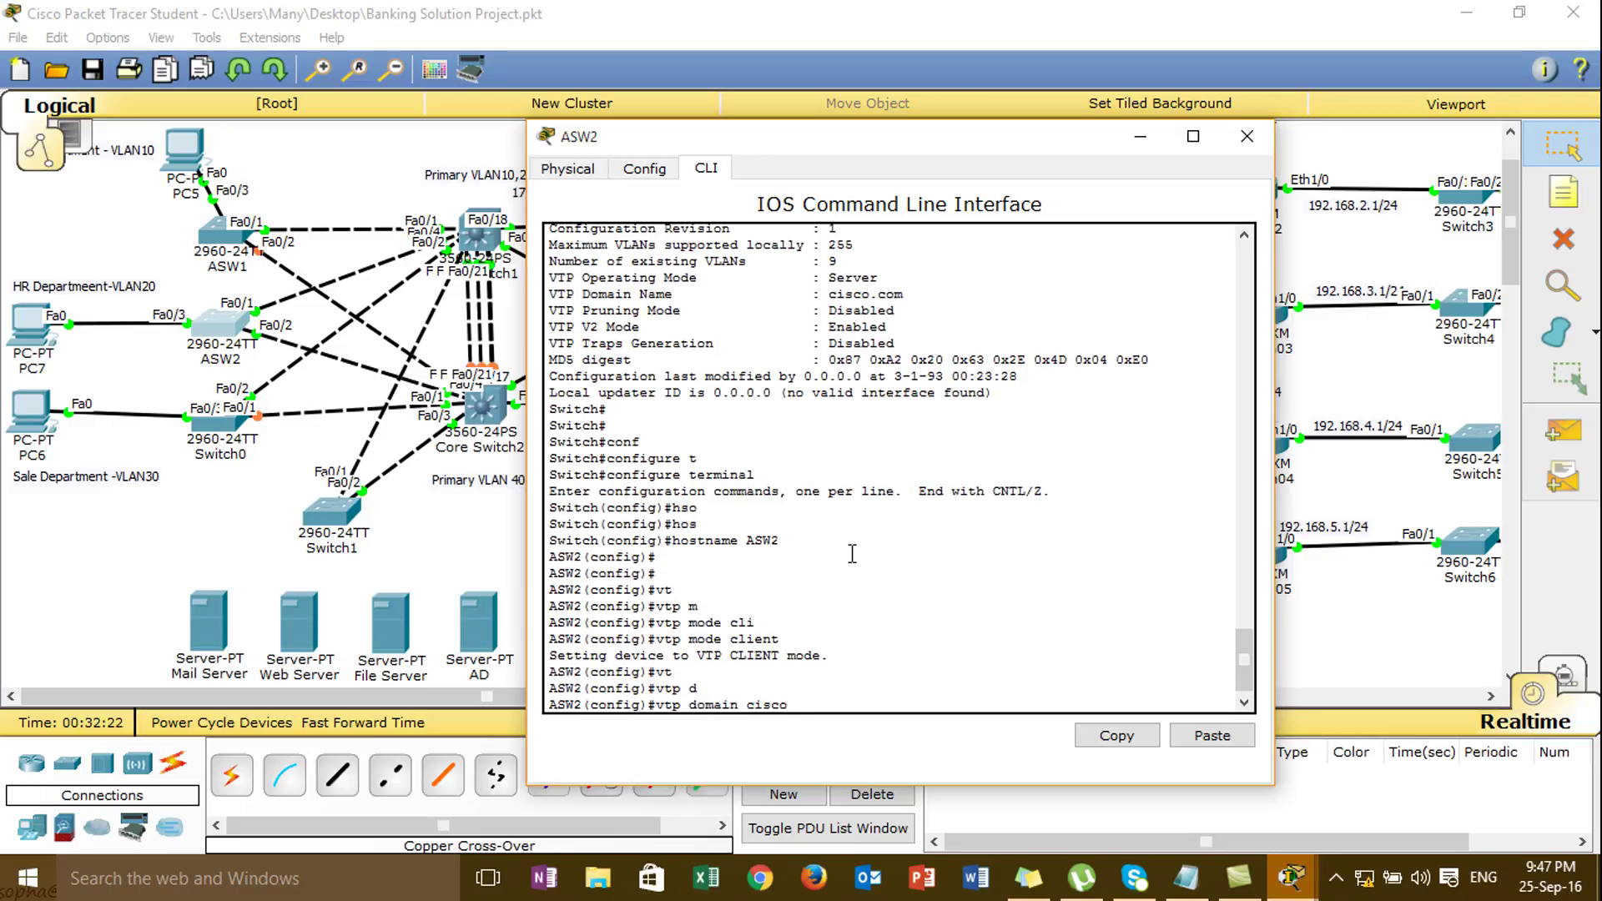
key("Return")
- Try to set VTP version 2 on ASW2 and exit global configuration mode
type("vt")
key("Tab")
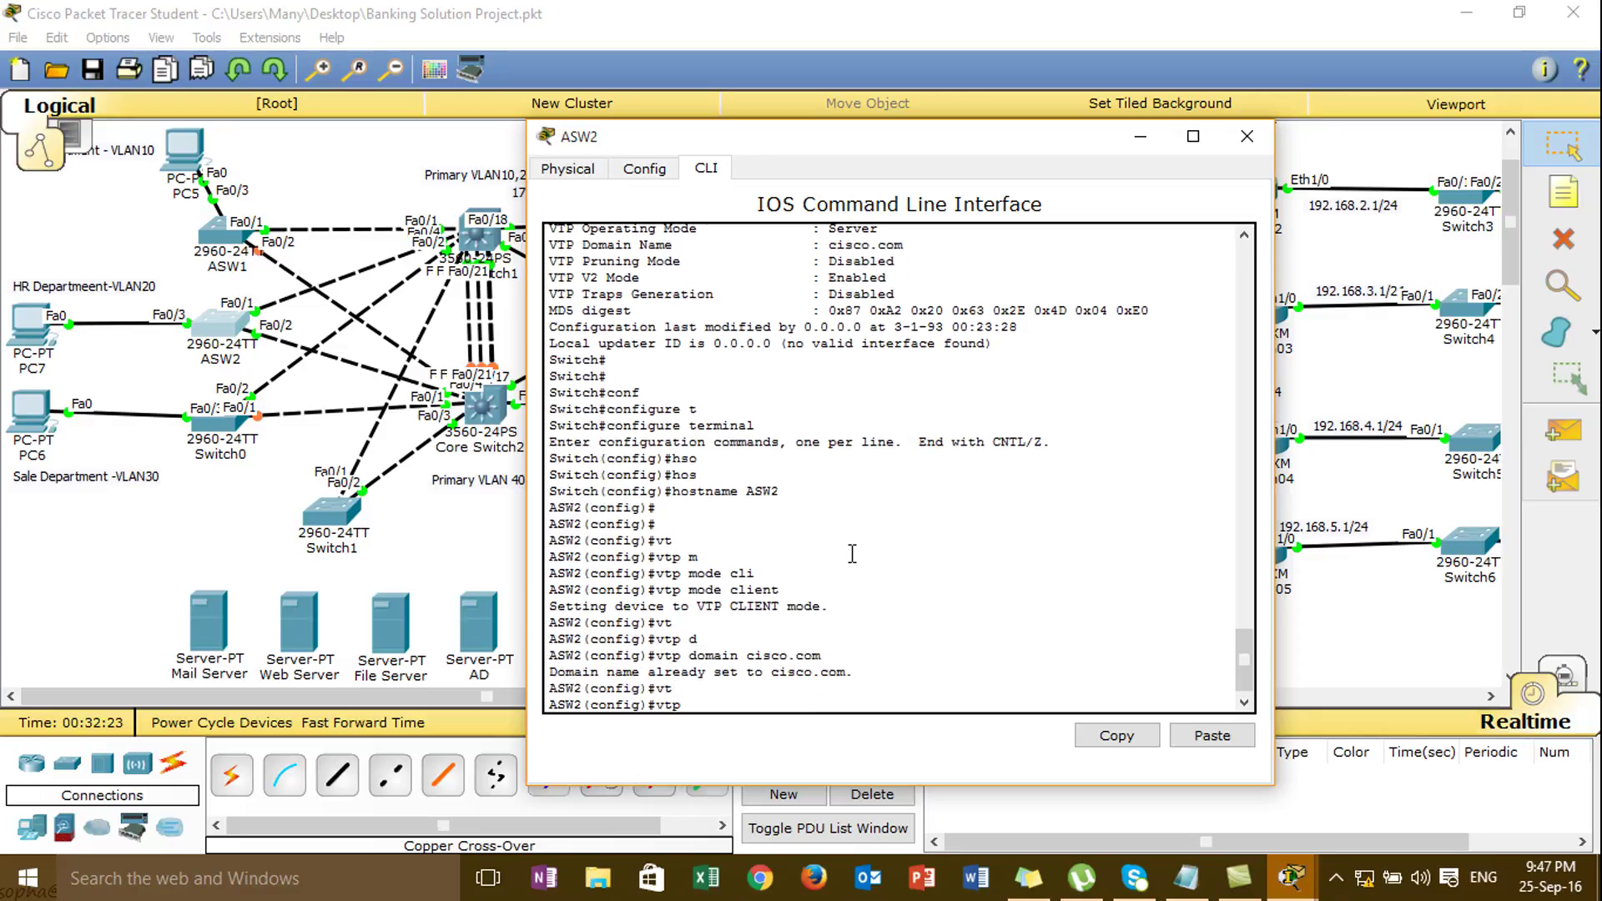
type("ver")
key("Tab")
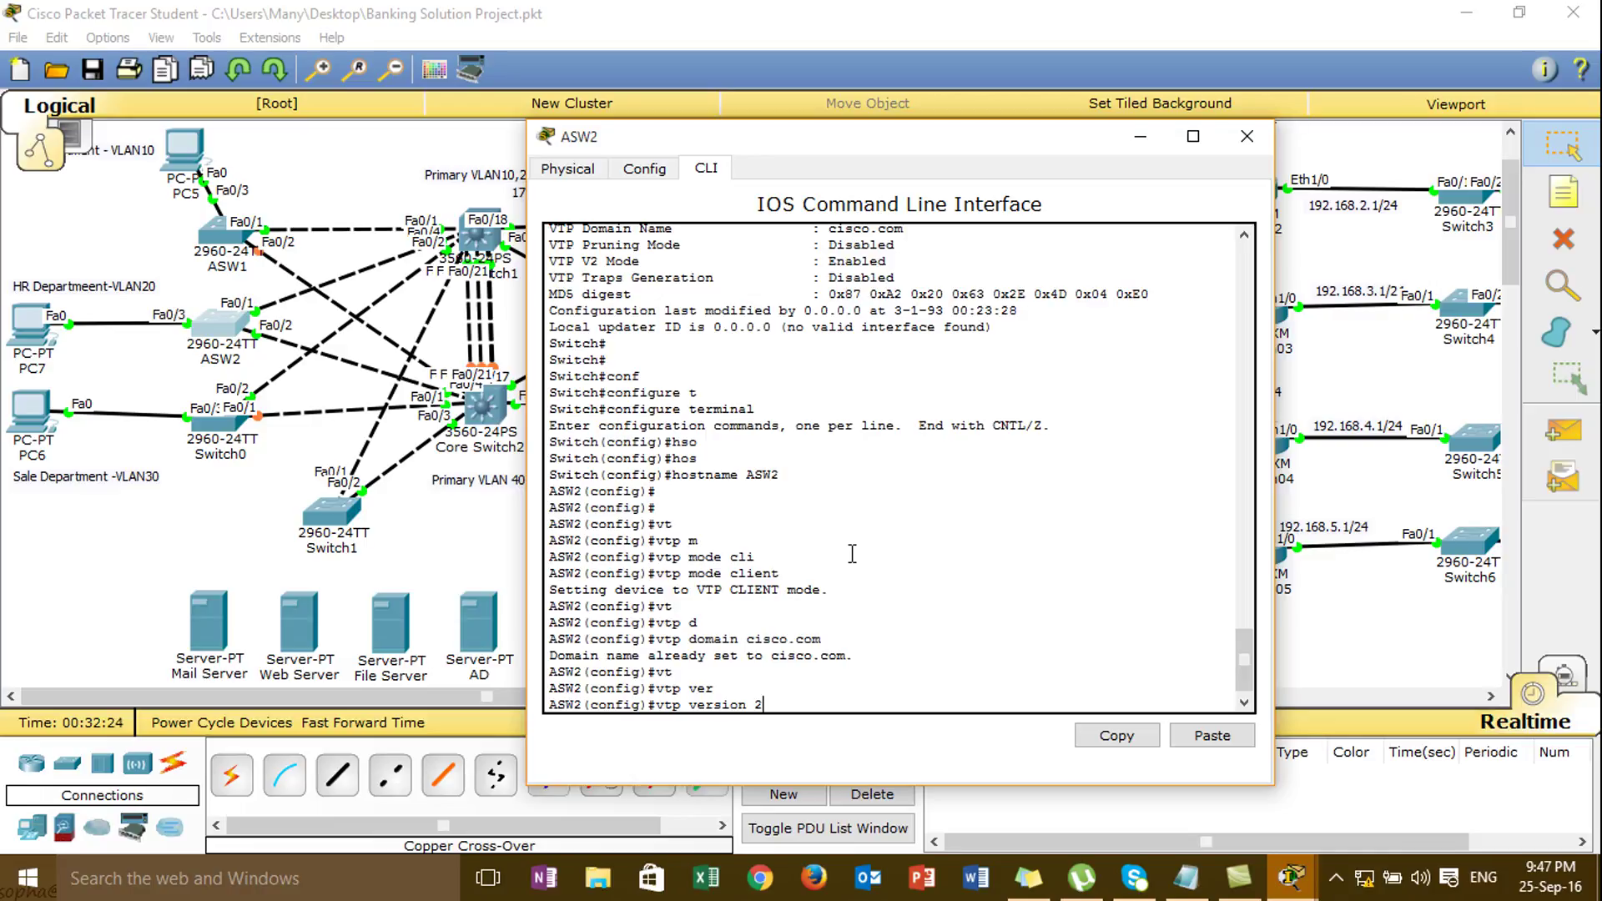
type("2")
key("Return")
key("Return")
type("exit")
key("Return")
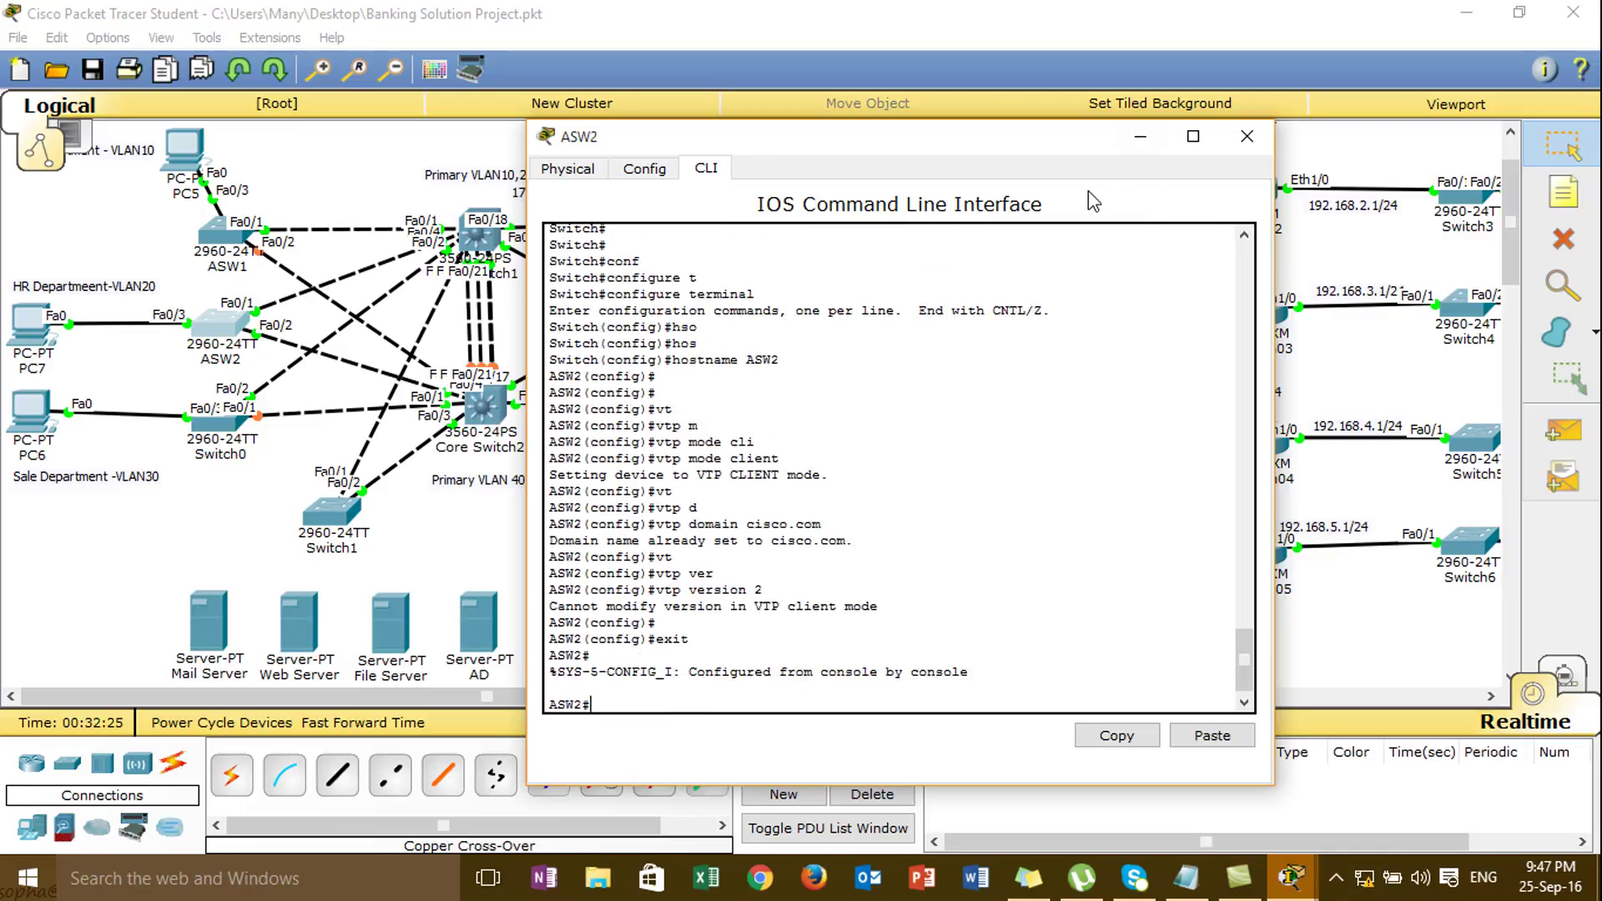
- Switch to the ASW1 command line and list its trunk interfaces with show interfaces trunk
left_click(1139, 138)
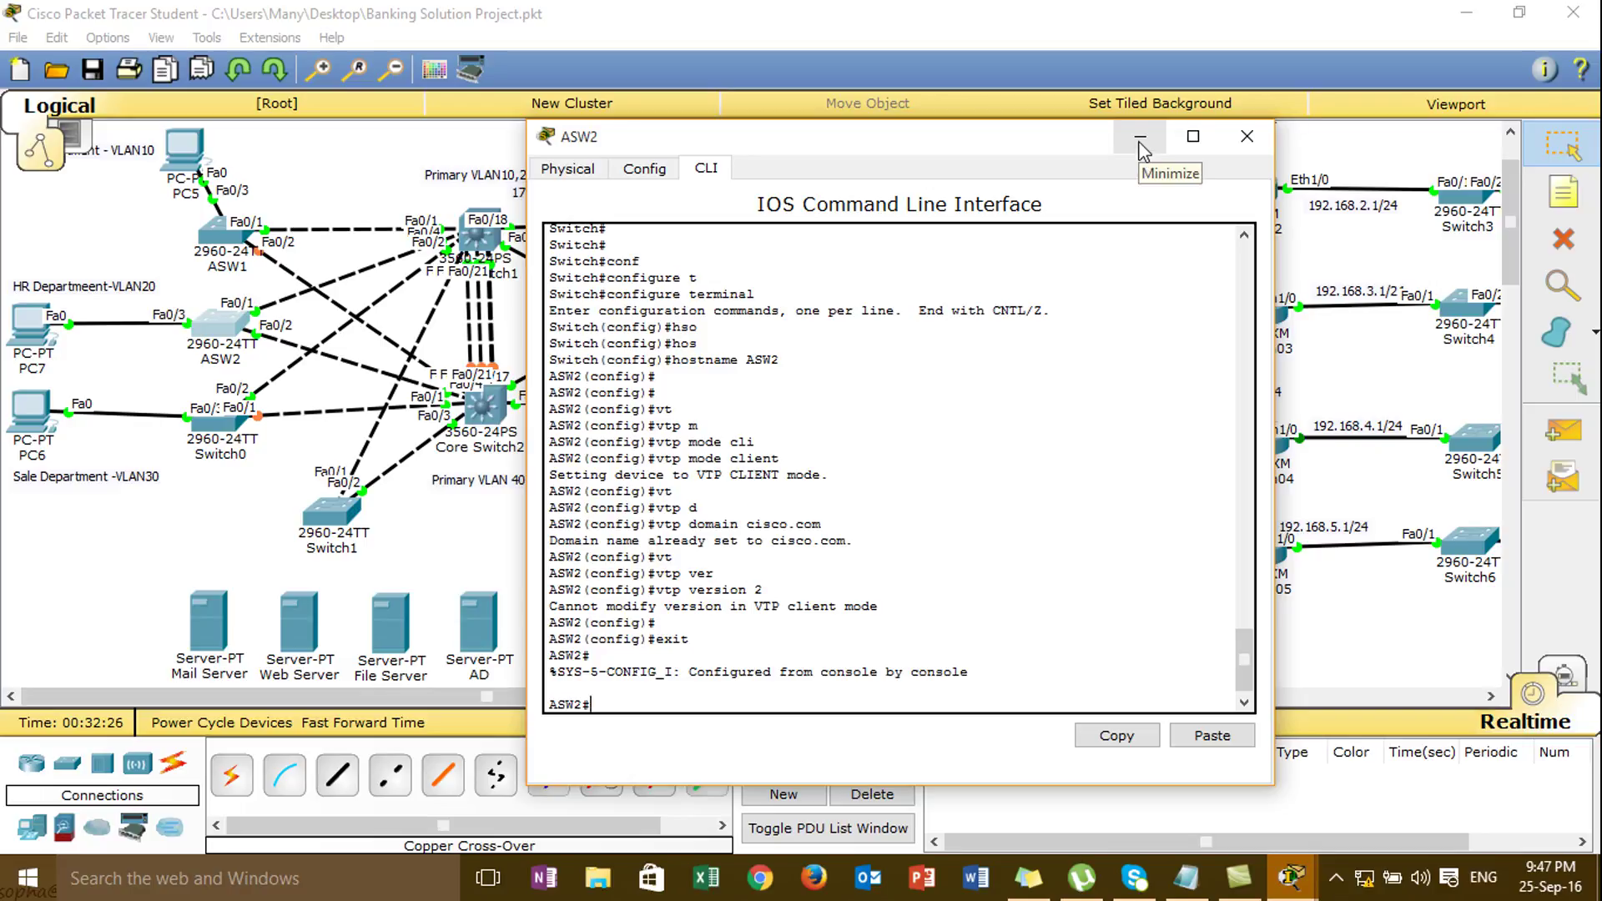
left_click(218, 242)
left_click(621, 184)
left_click_drag(773, 172, 929, 175)
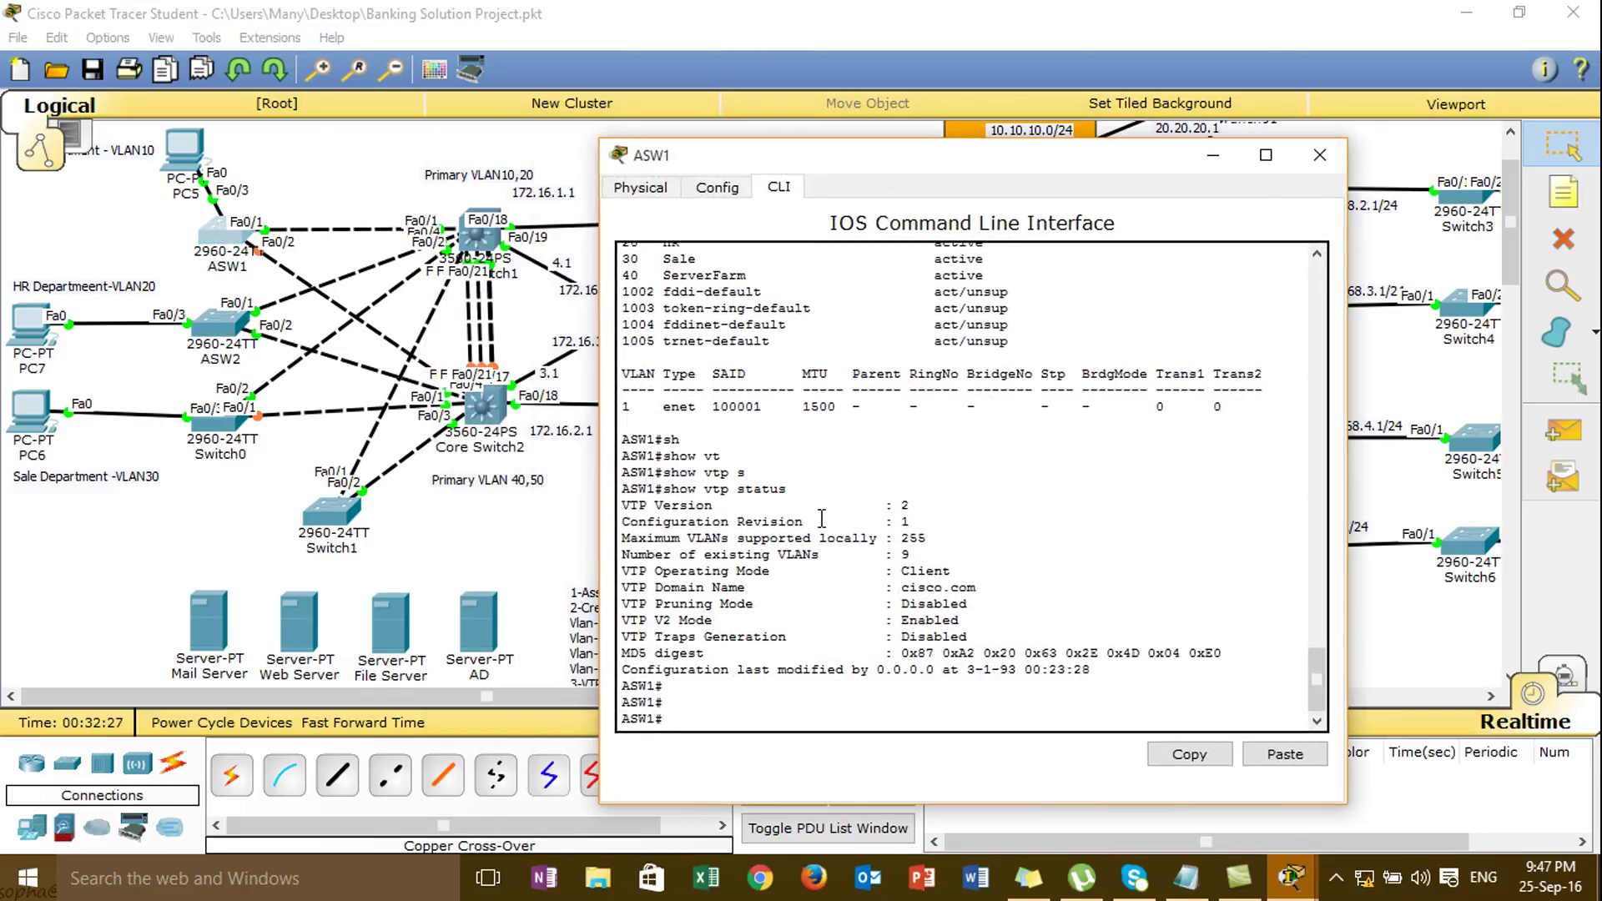
key("Return")
type("sh")
key("Tab")
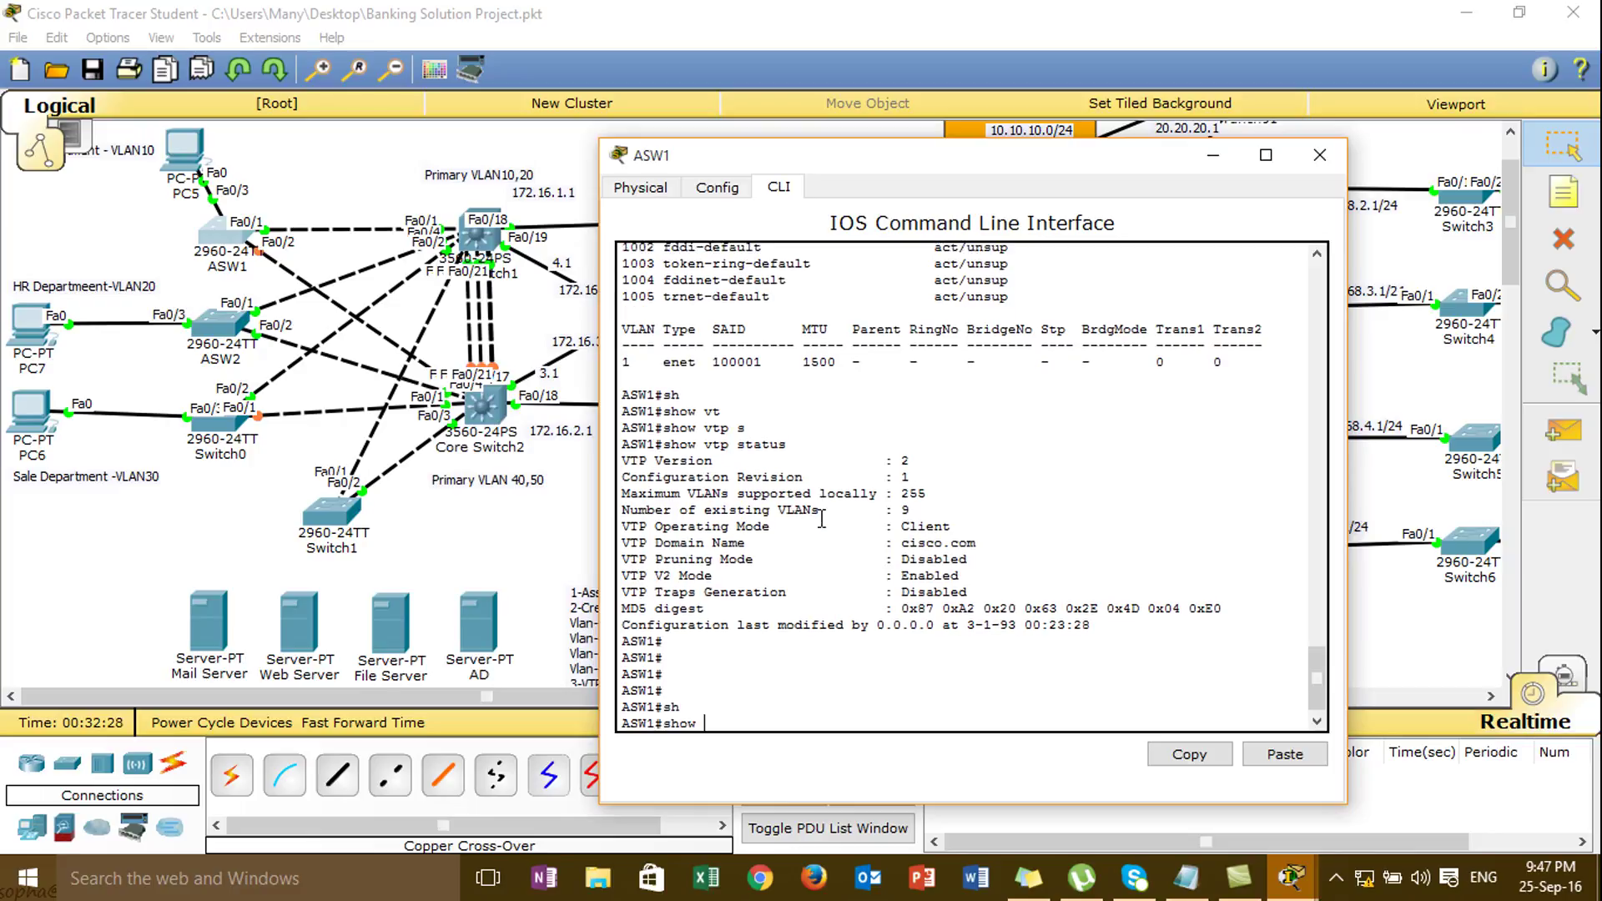
type("int")
key("Tab")
type("tr")
key("Tab")
key("Return")
- Display the running configuration of ASW1 with show running-config
key("Up")
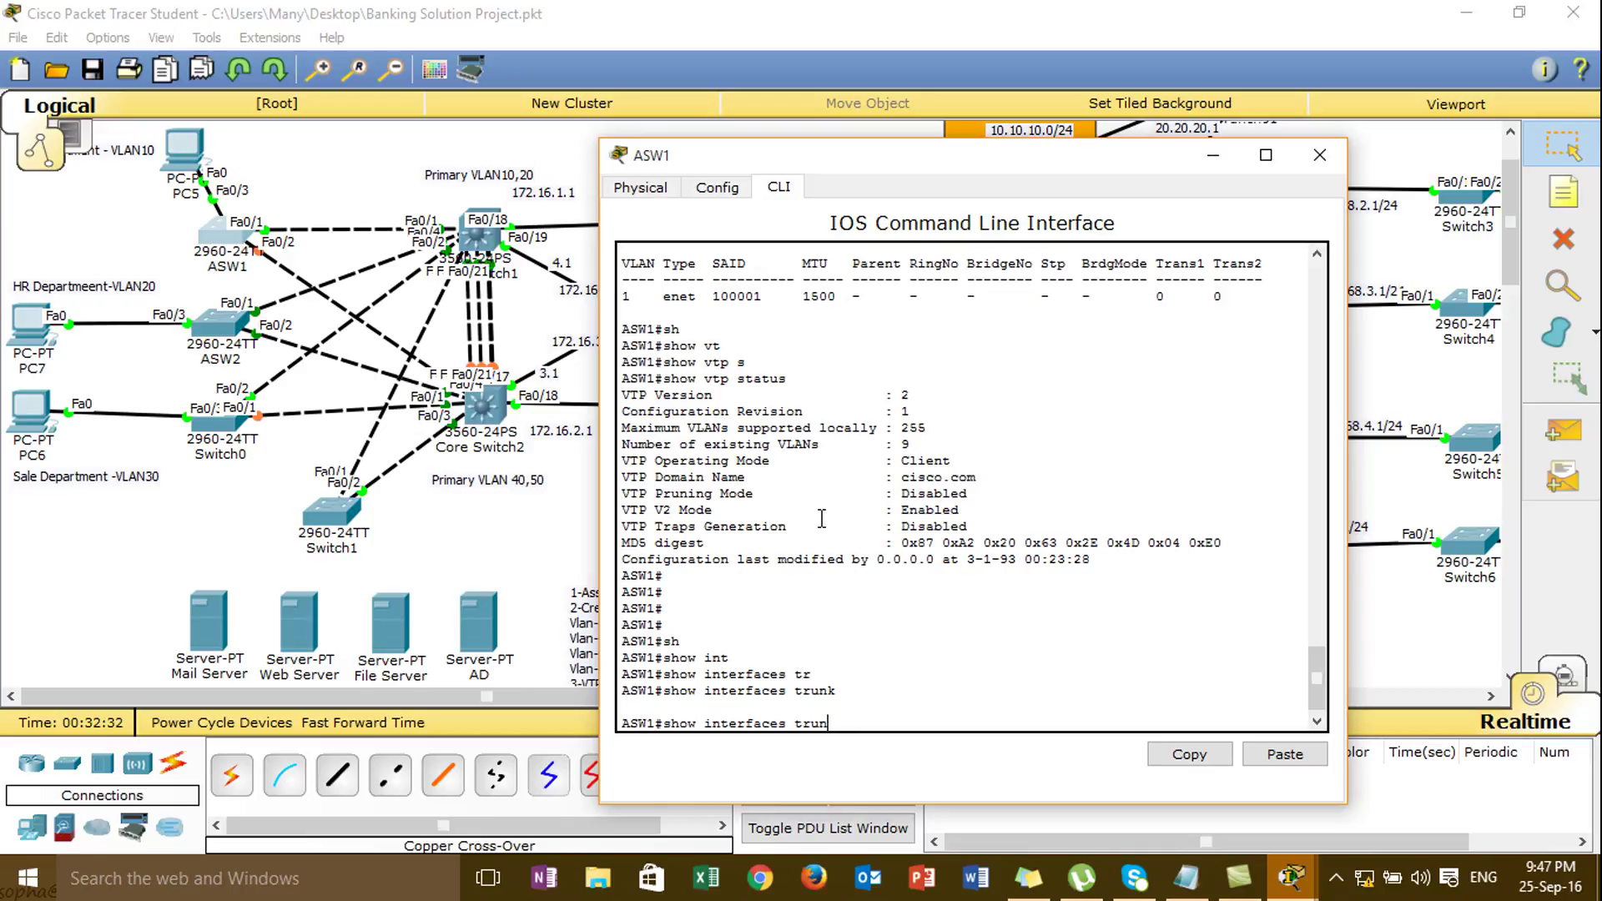
key("BackSpace")
key("BackSpace")
key("BackSpace")
key("BackSpace")
key("BackSpace")
key("BackSpace")
key("BackSpace")
key("BackSpace")
key("BackSpace")
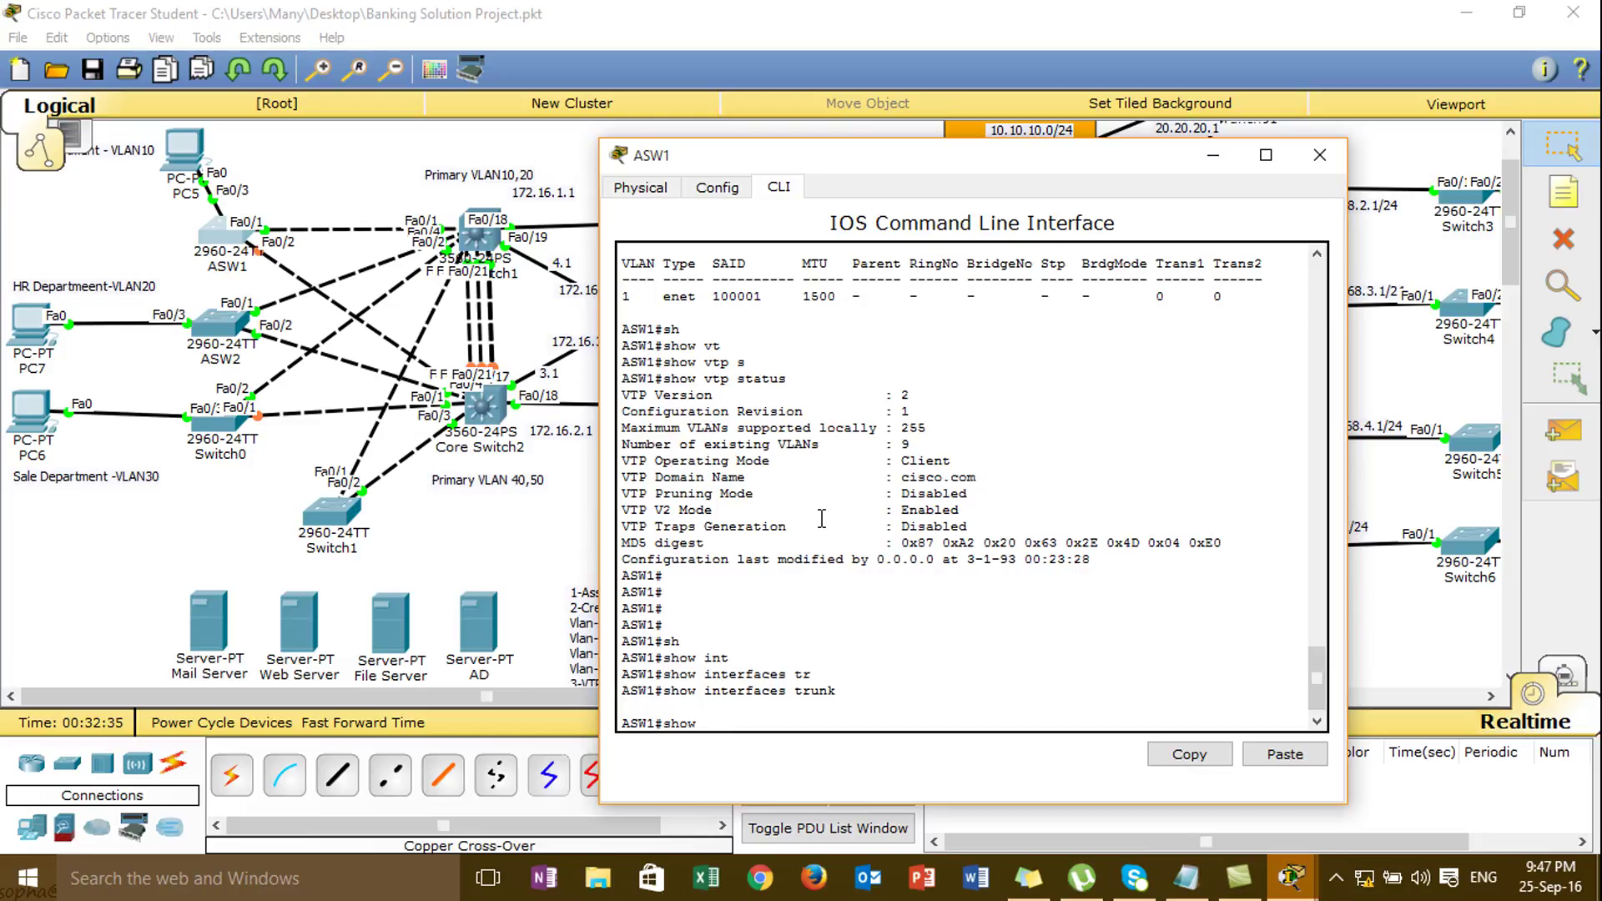
type("un")
key("Tab")
key("Return")
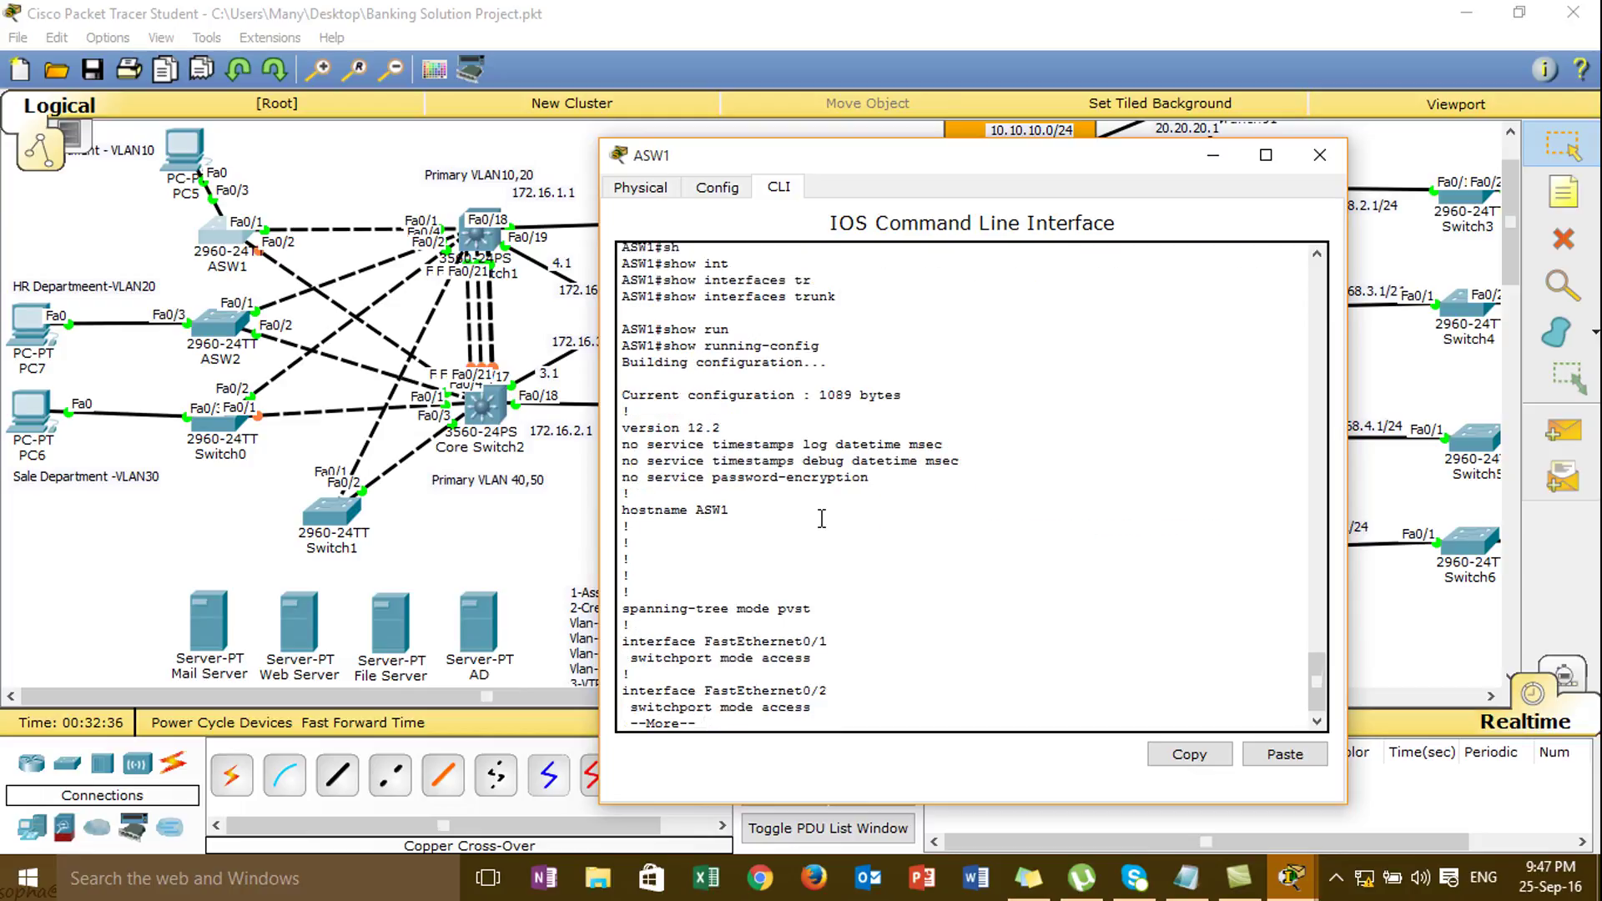
- Page through the rest of ASW1's running configuration to examine the switchport modes of its interfaces
key("Return")
key("Return")
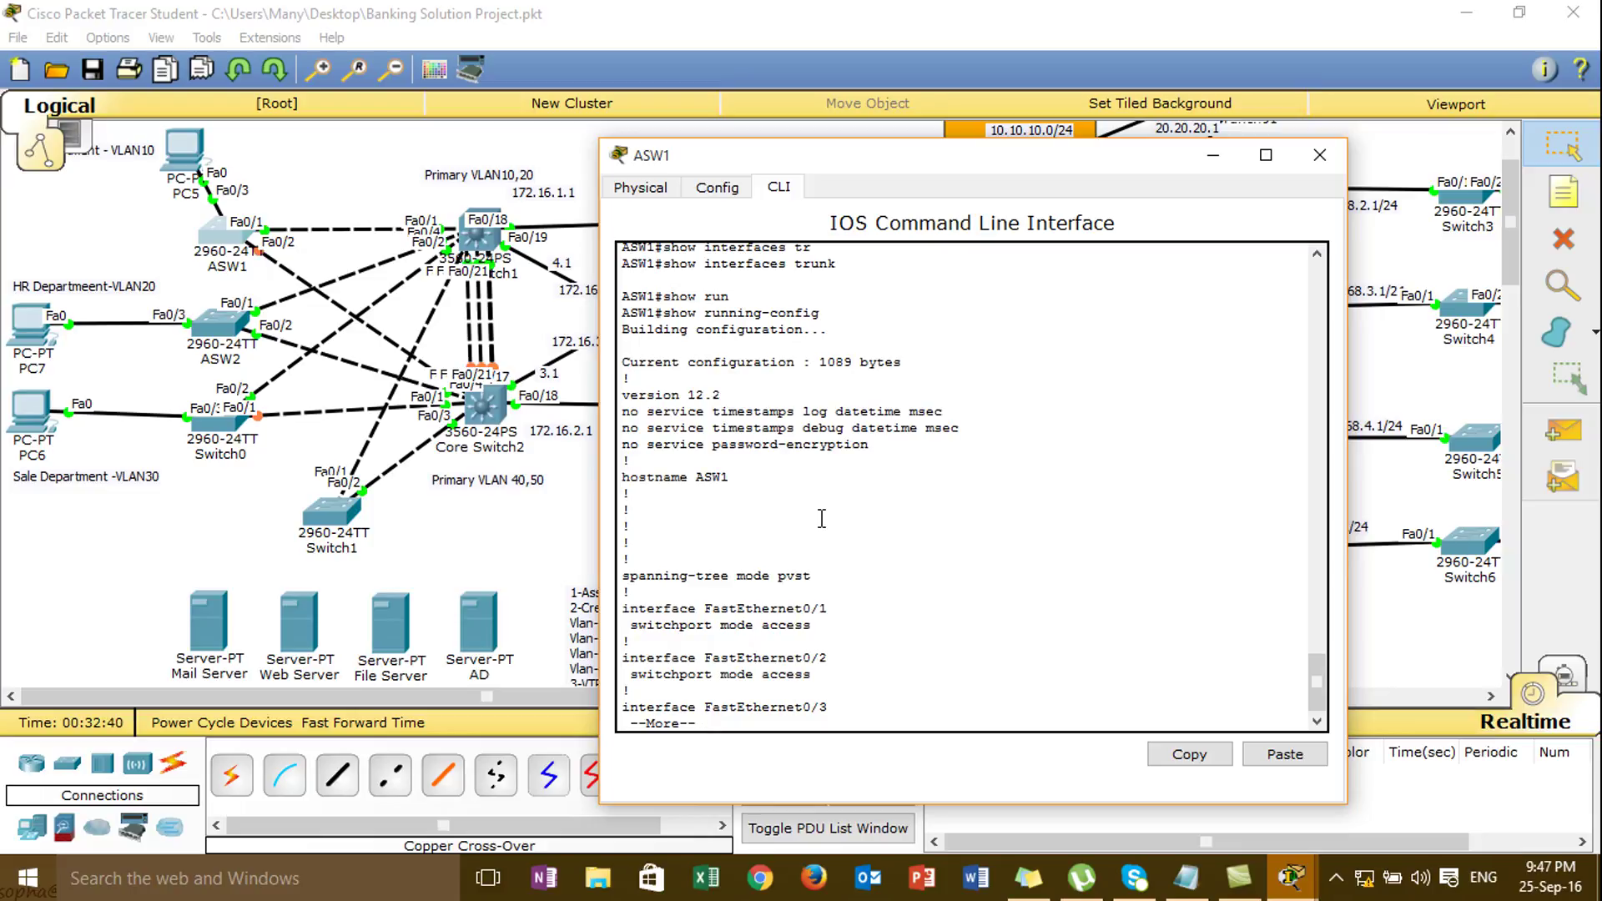
key("Return")
key("Return")
key("Return")
key("Return")
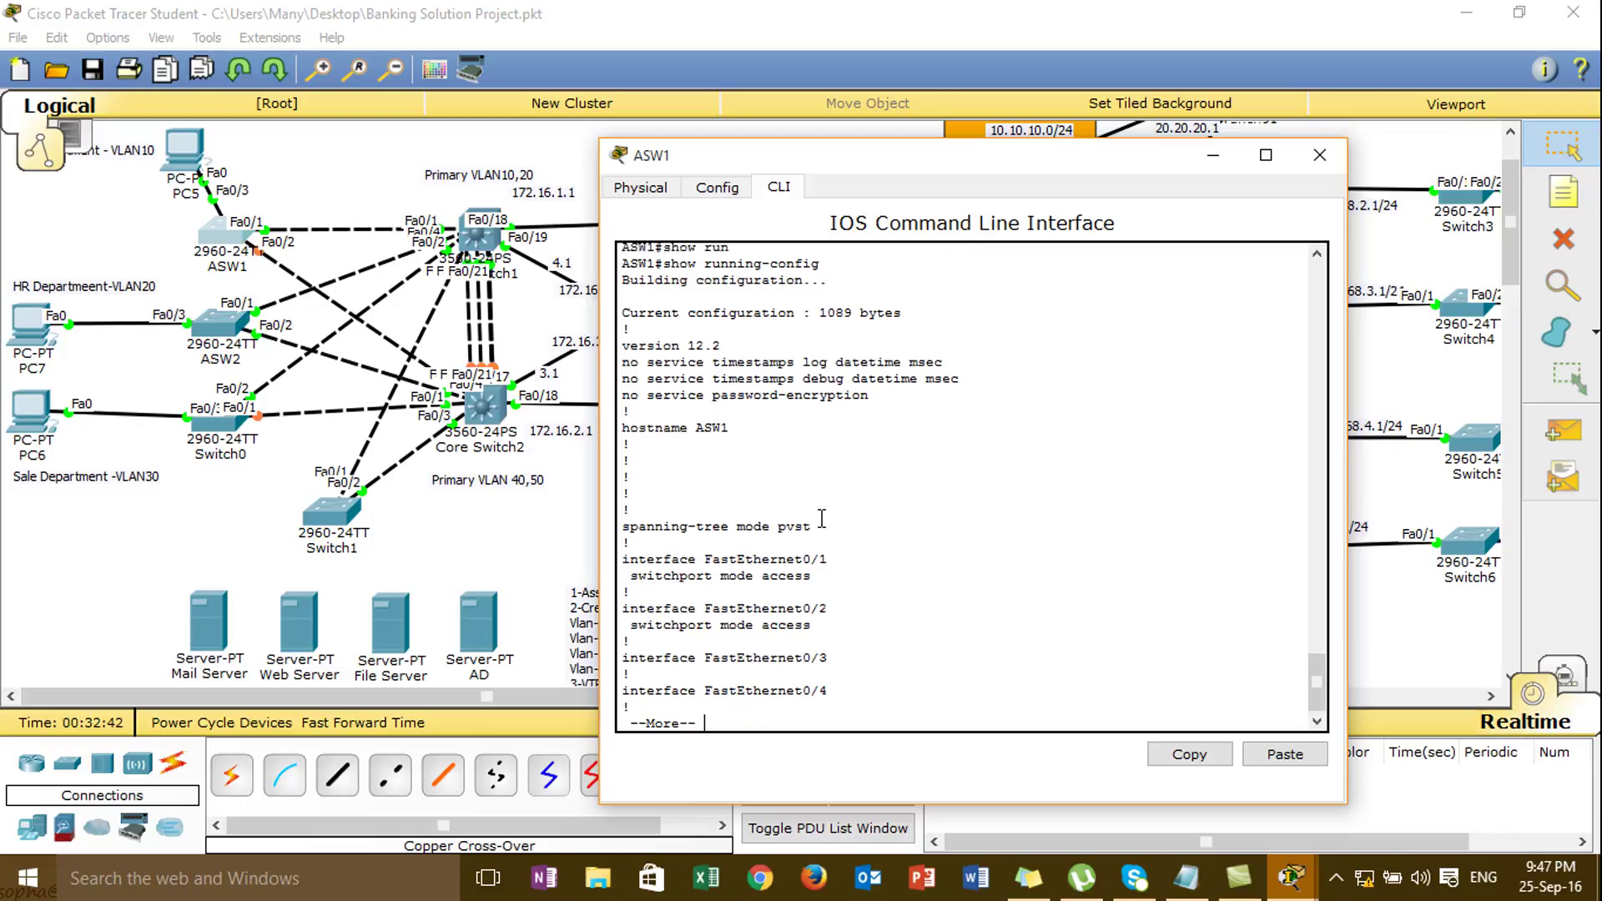
key("Return")
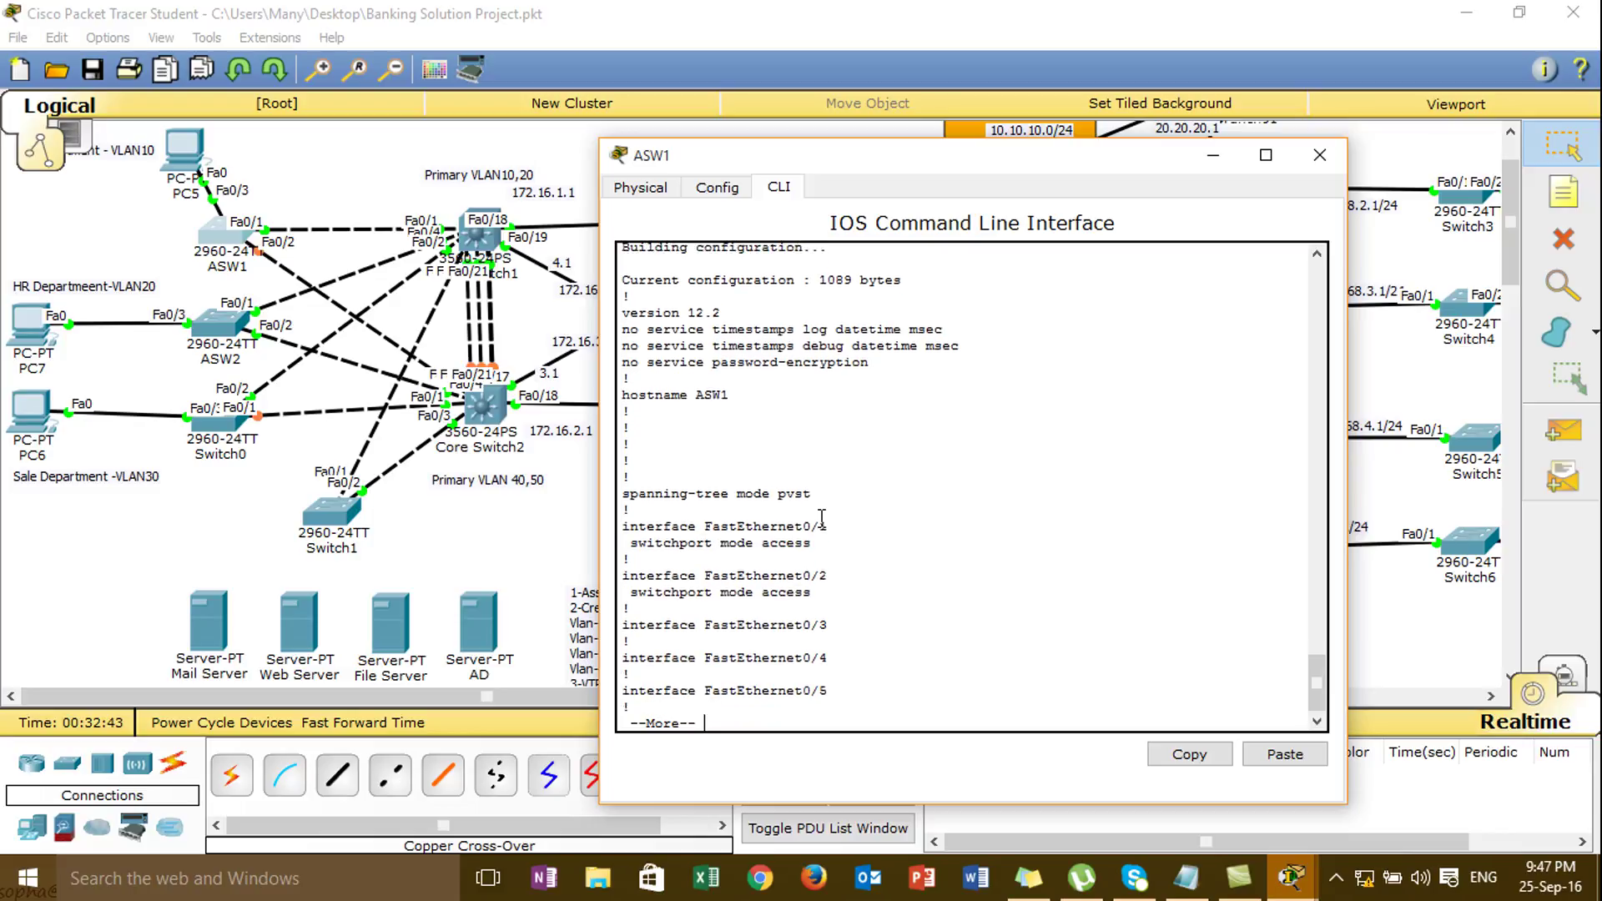
key("Return")
key("space")
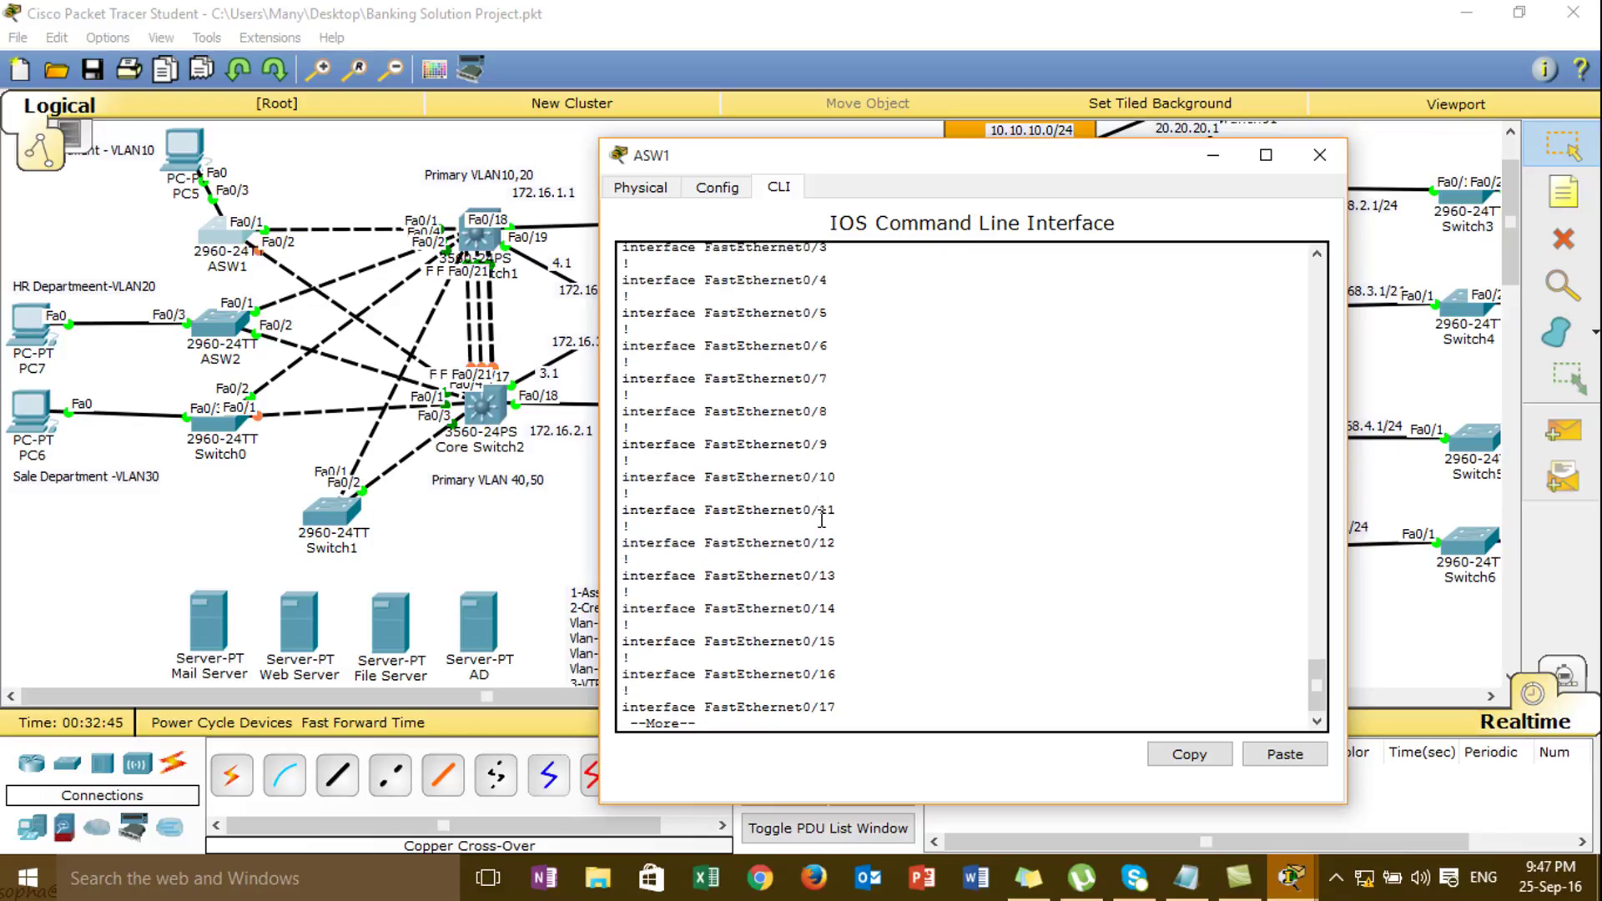
key("Return")
key("Return")
key("space")
- Enter global configuration mode on ASW1 with configure terminal
type("conf")
key("Tab")
type("t")
key("Tab")
key("Return")
- Enter interface range configuration for f0/1-2 on ASW1
type("in")
type("t f")
type("a")
key("Tab")
key("BackSpace")
key("BackSpace")
type("an")
key("Tab")
type("ge f0")
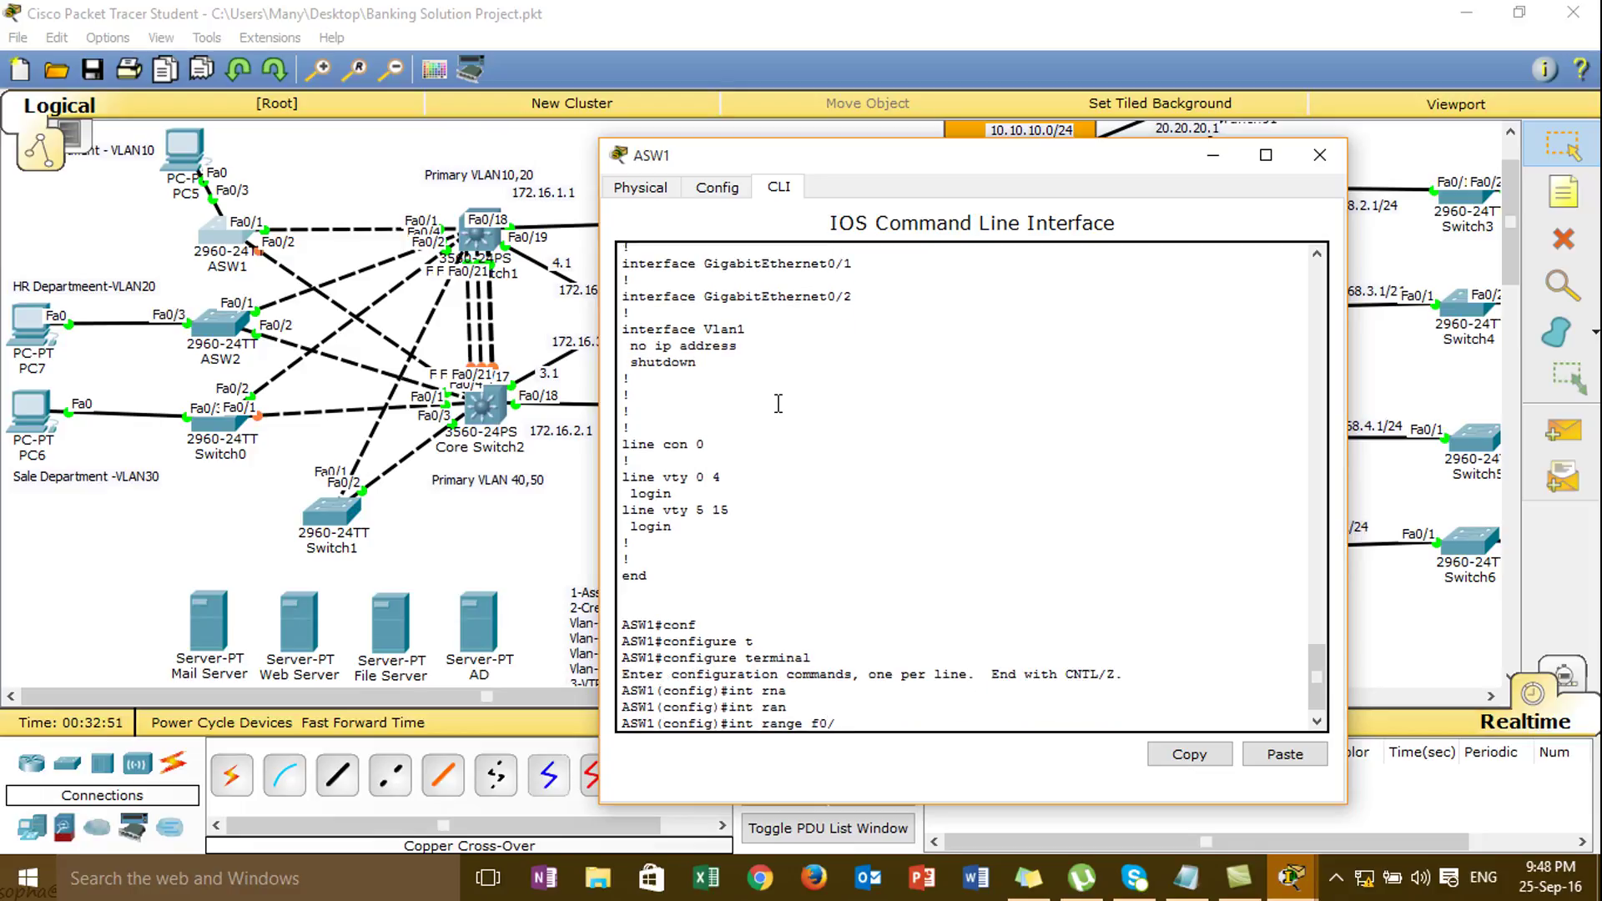
type("/1-2")
key("Return")
- Set ASW1's interface range f0/1-2 to switchport mode trunk
type("sw")
key("Tab")
type("m")
key("Tab")
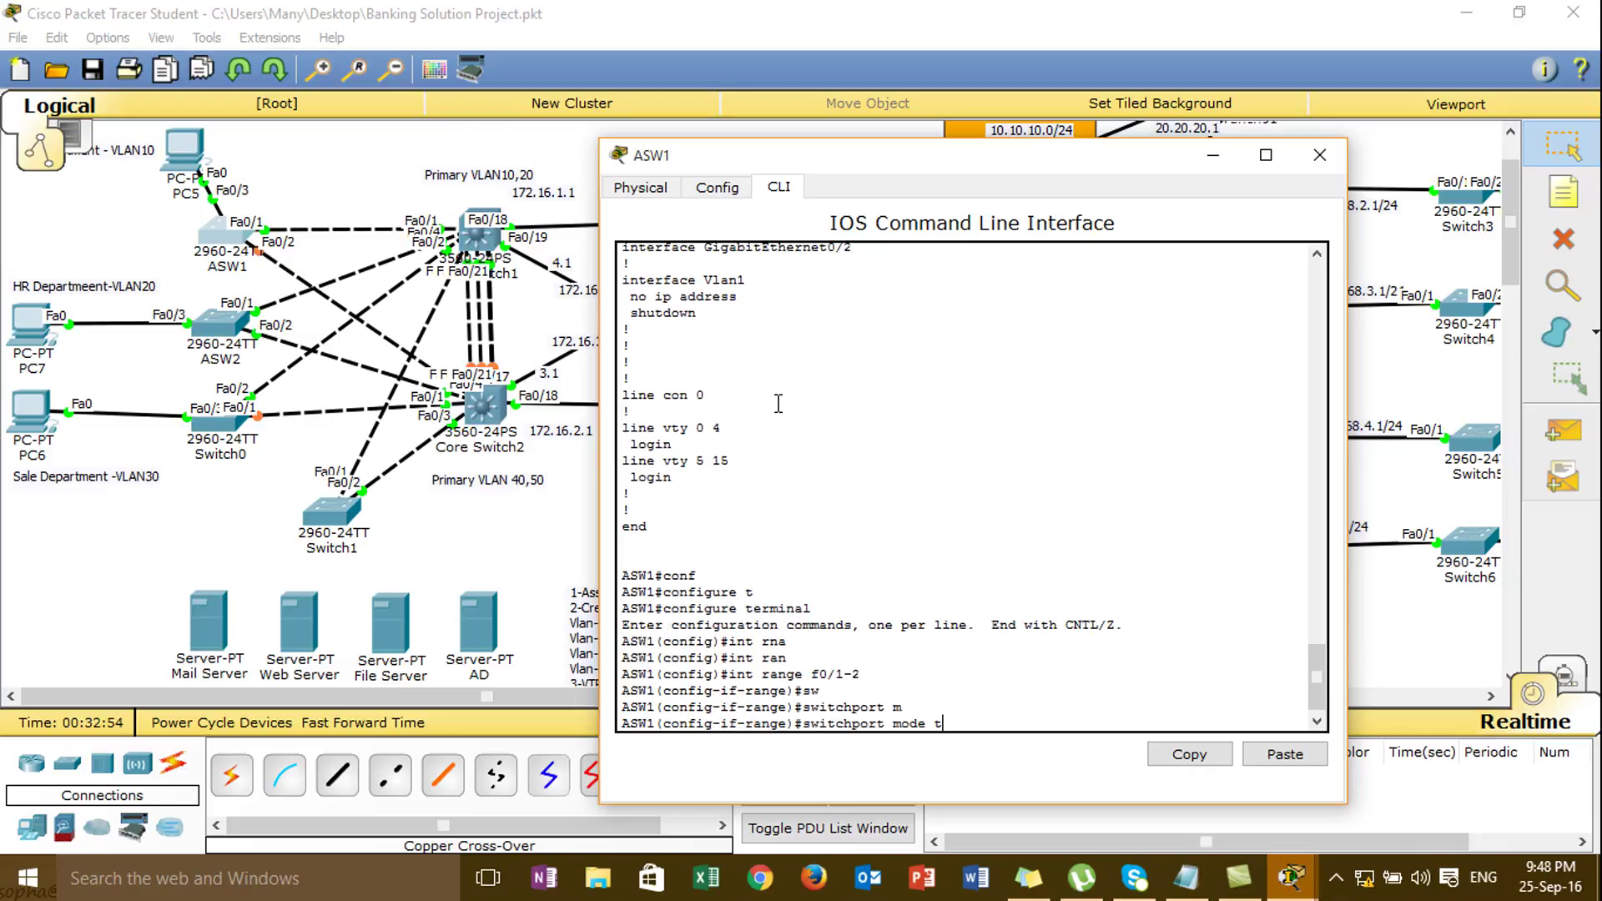
type("tr")
key("Tab")
key("Return")
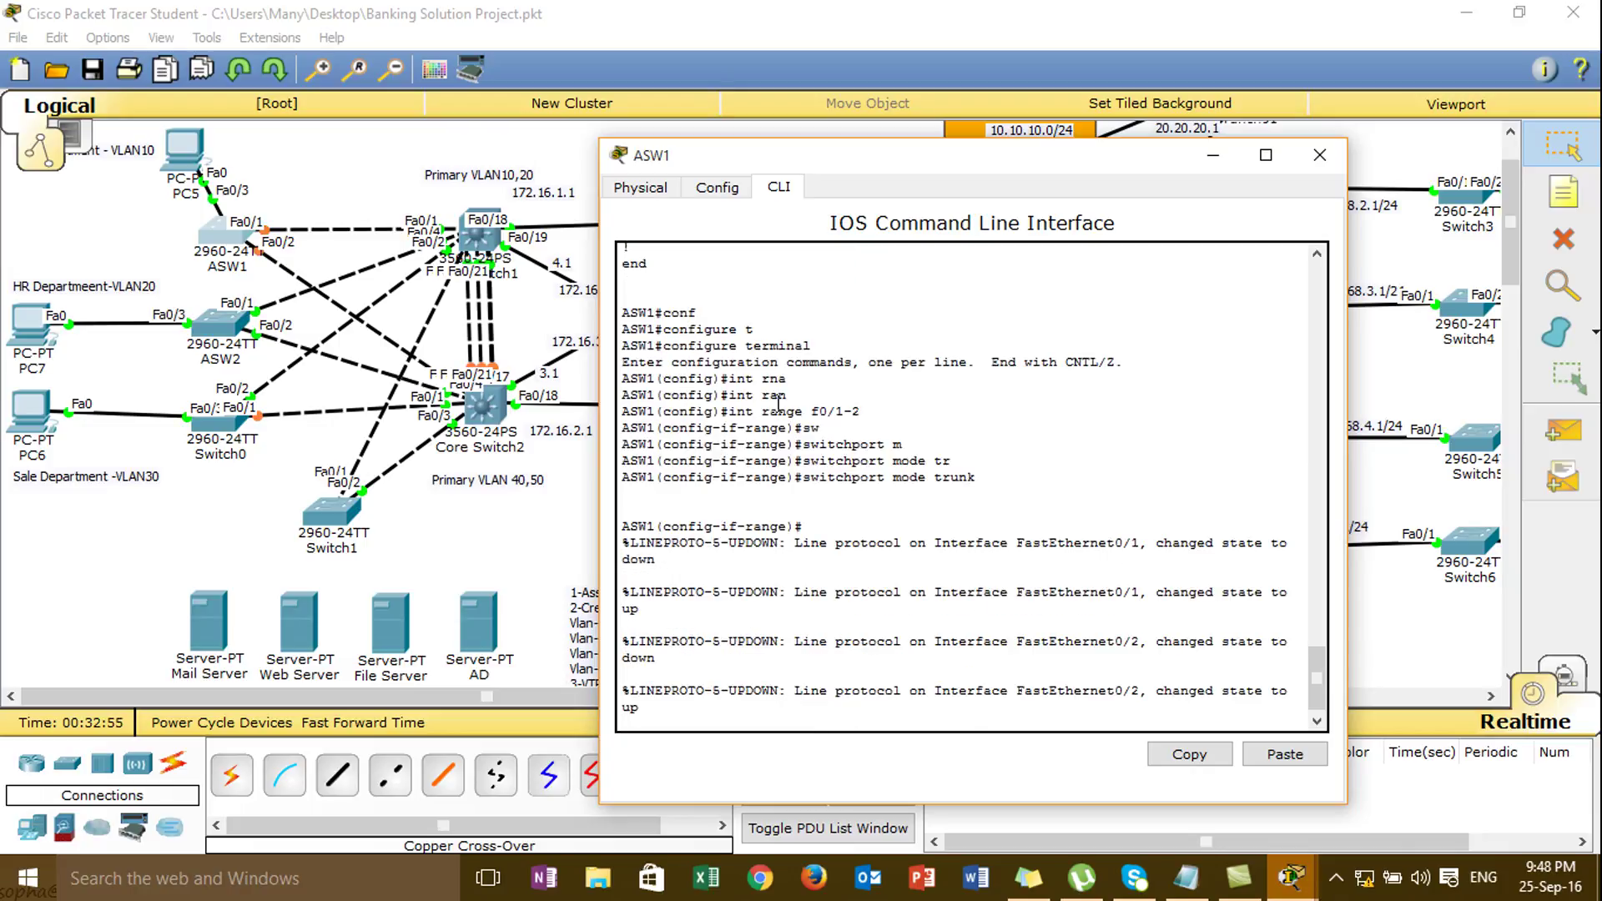
key("Return")
key("Return")
key("Return")
key("Return")
key("Return")
key("Return")
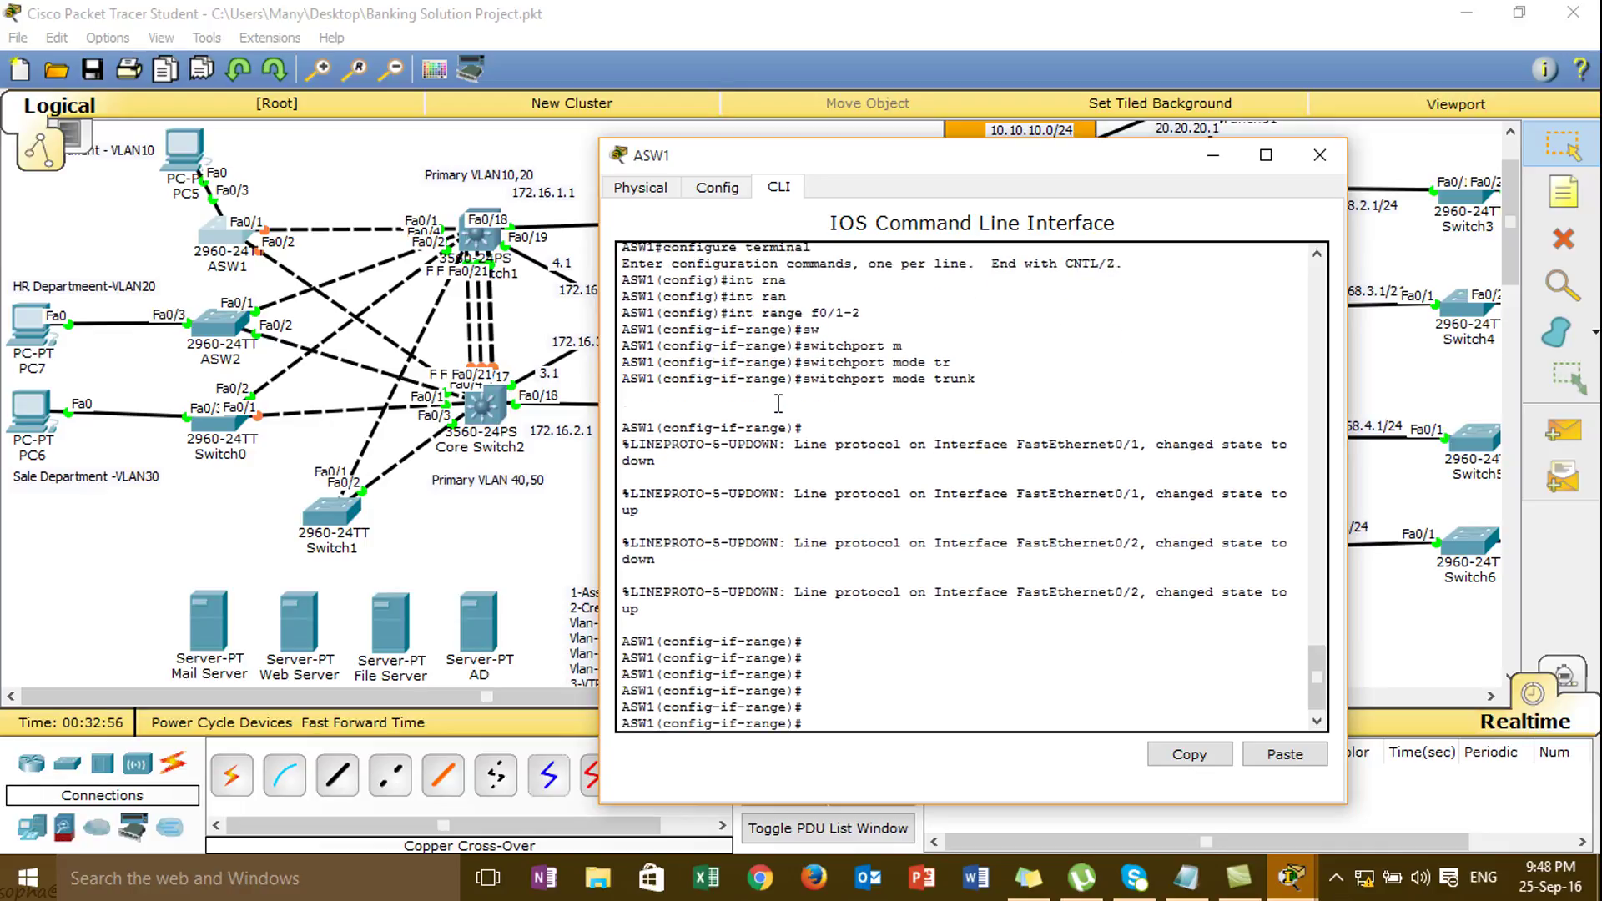
- Open the ASW2 command line again and enter global configuration mode
left_click(229, 325)
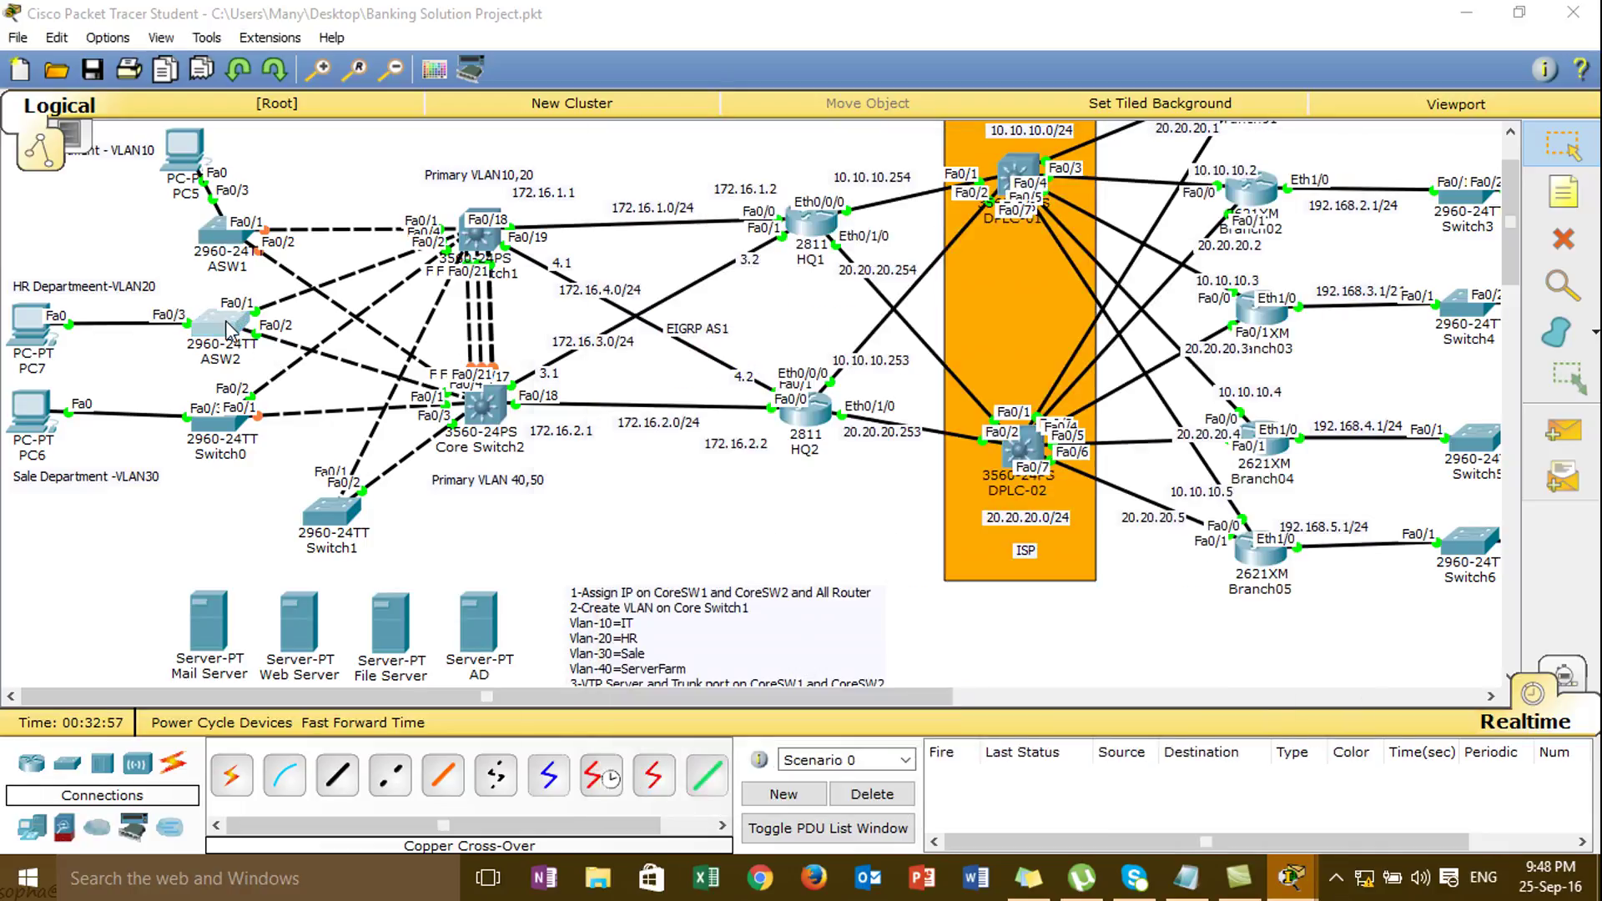
left_click_drag(784, 138, 815, 139)
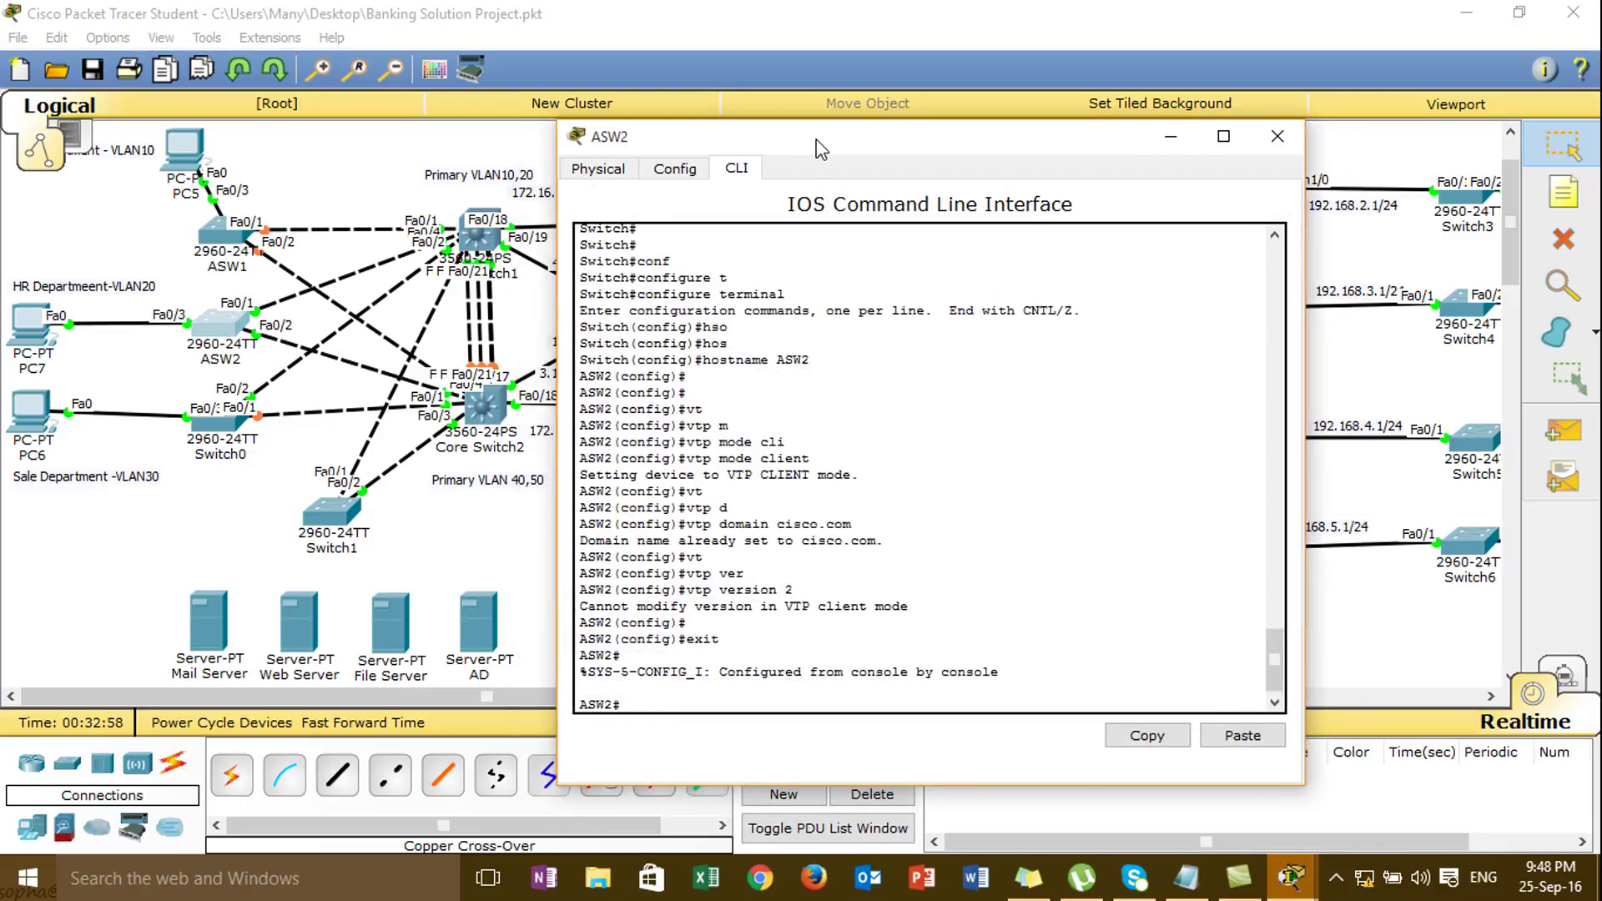
key("Return")
key("Return")
type("conf")
key("Tab")
type("t")
key("Tab")
key("Return")
- Enter interface range configuration for f0/1-2 on ASW2
type("int")
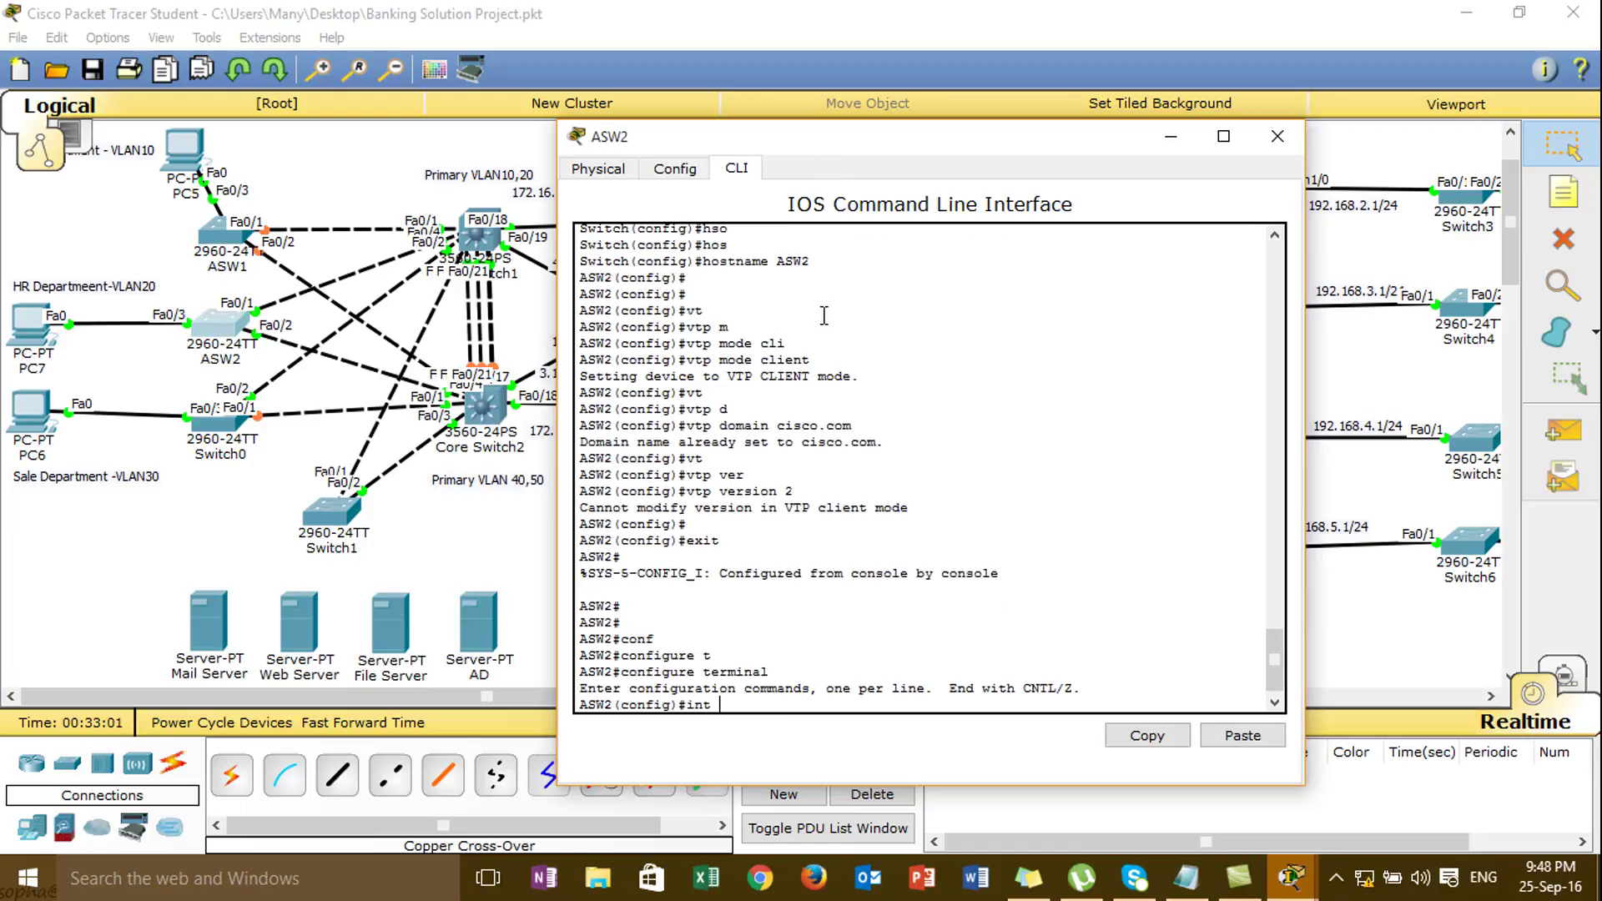
type(" f0")
key("BackSpace")
type("0/1")
key("BackSpace")
type("rna")
key("Tab")
key("BackSpace")
key("BackSpace")
type("an")
key("Tab")
type("f0/1-2")
key("Return")
- Set ASW2's interface range f0/1-2 to switchport mode trunk
type("switchport")
key("Tab")
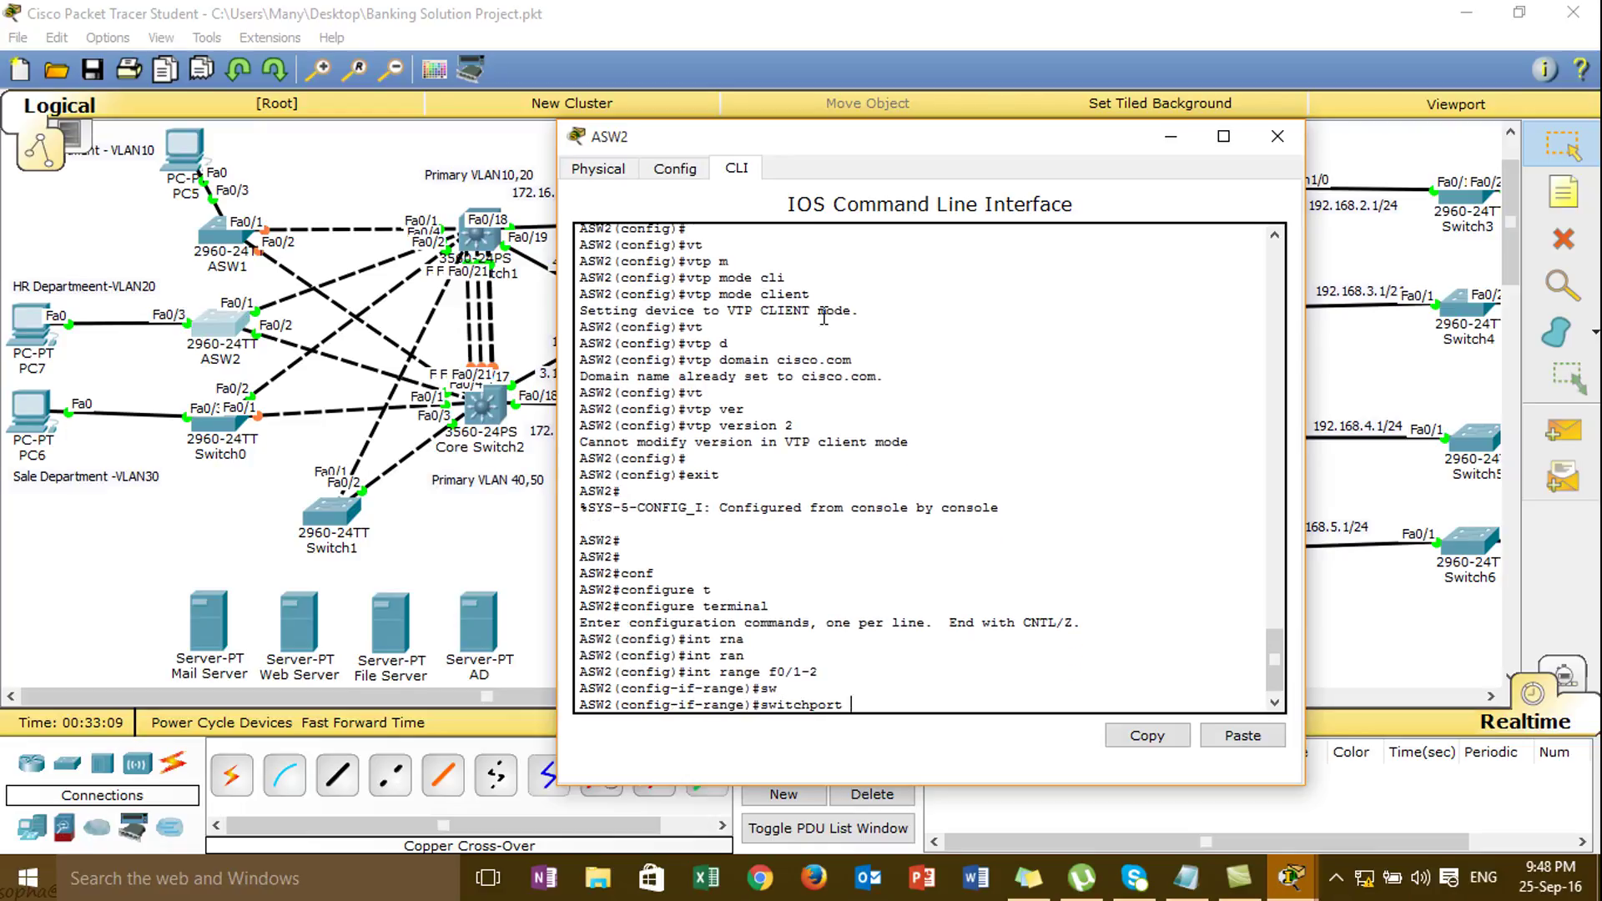
type("m")
key("Tab")
type("tr")
key("Tab")
key("Return")
key("Return")
key("Return")
key("Return")
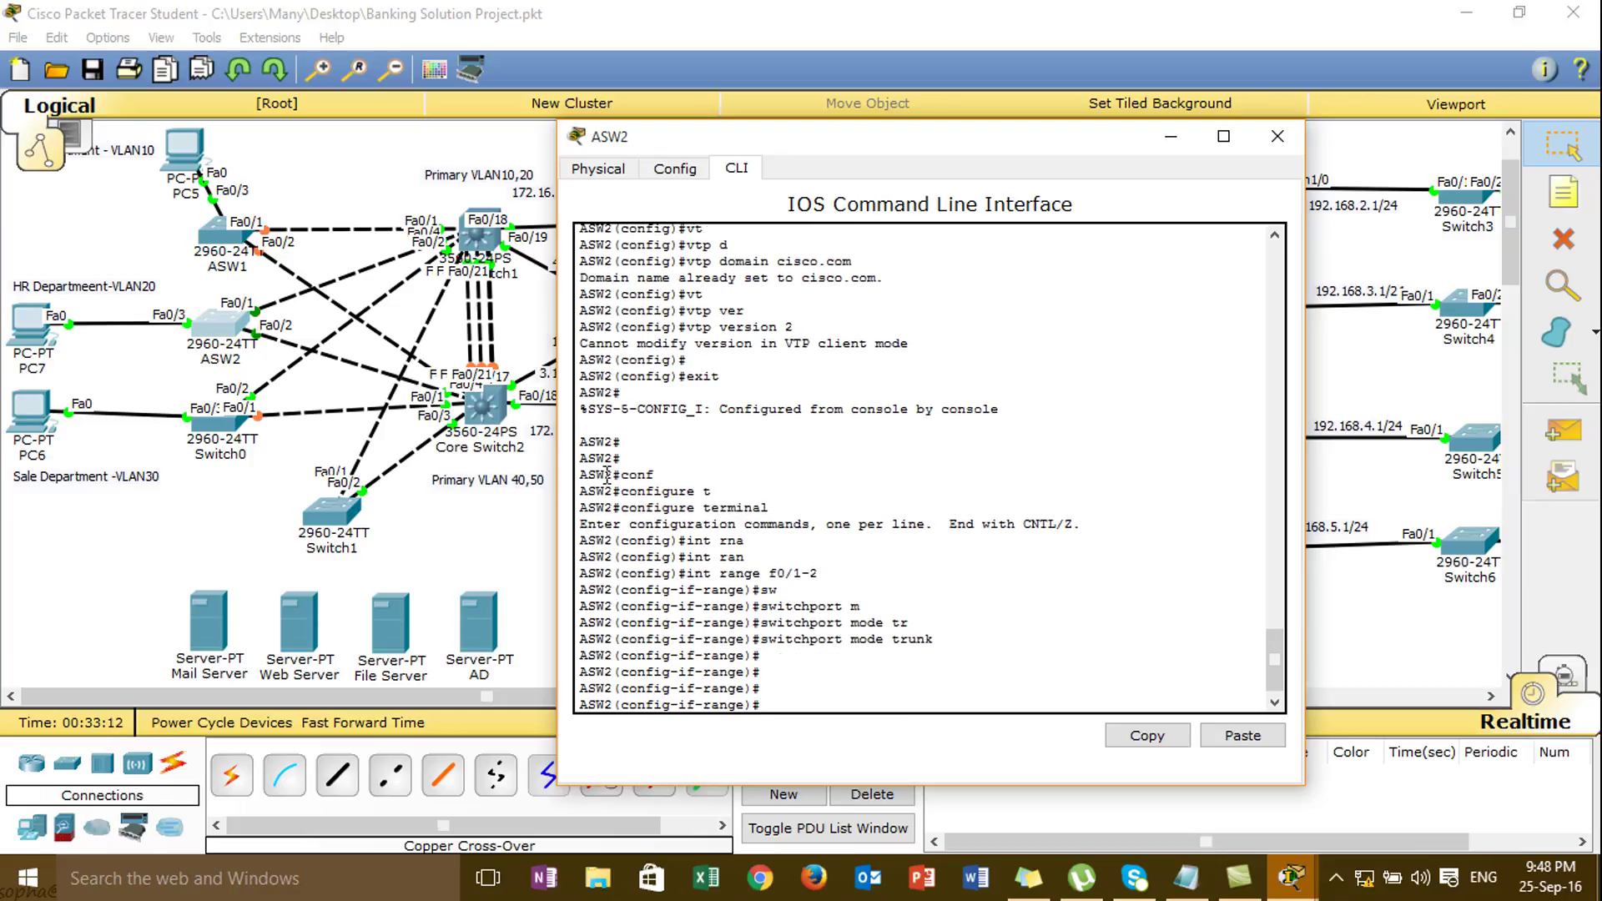
- Page through the rest of Switch0's VLAN listing and begin the configure command at its prompt
left_click(238, 430)
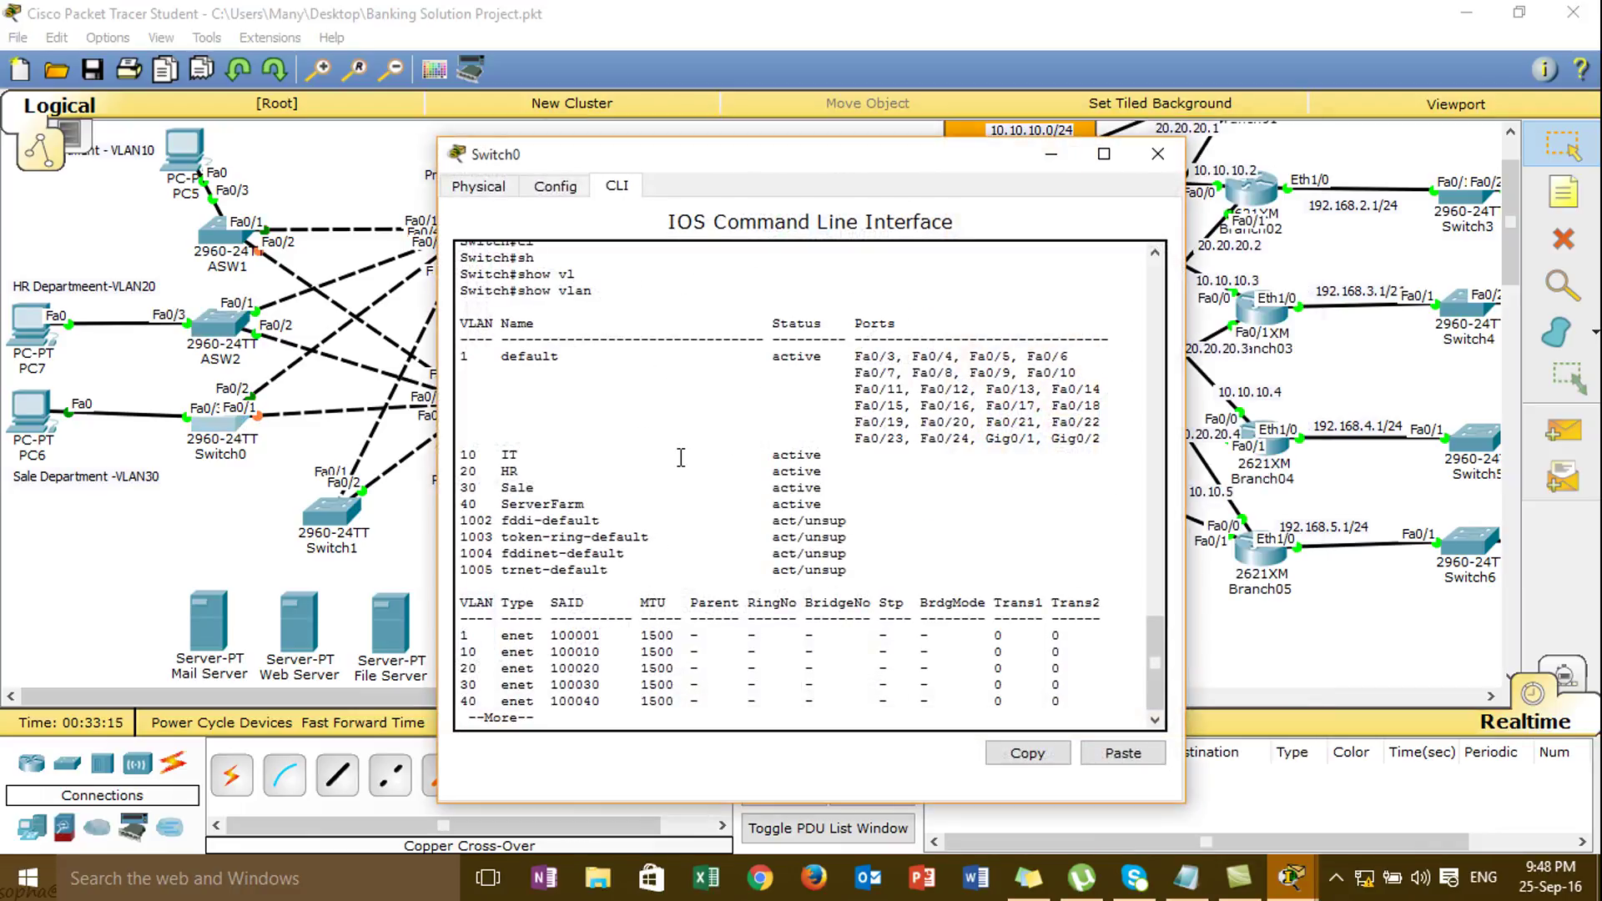
scroll(679, 457, "down", 2)
key("space")
type("con")
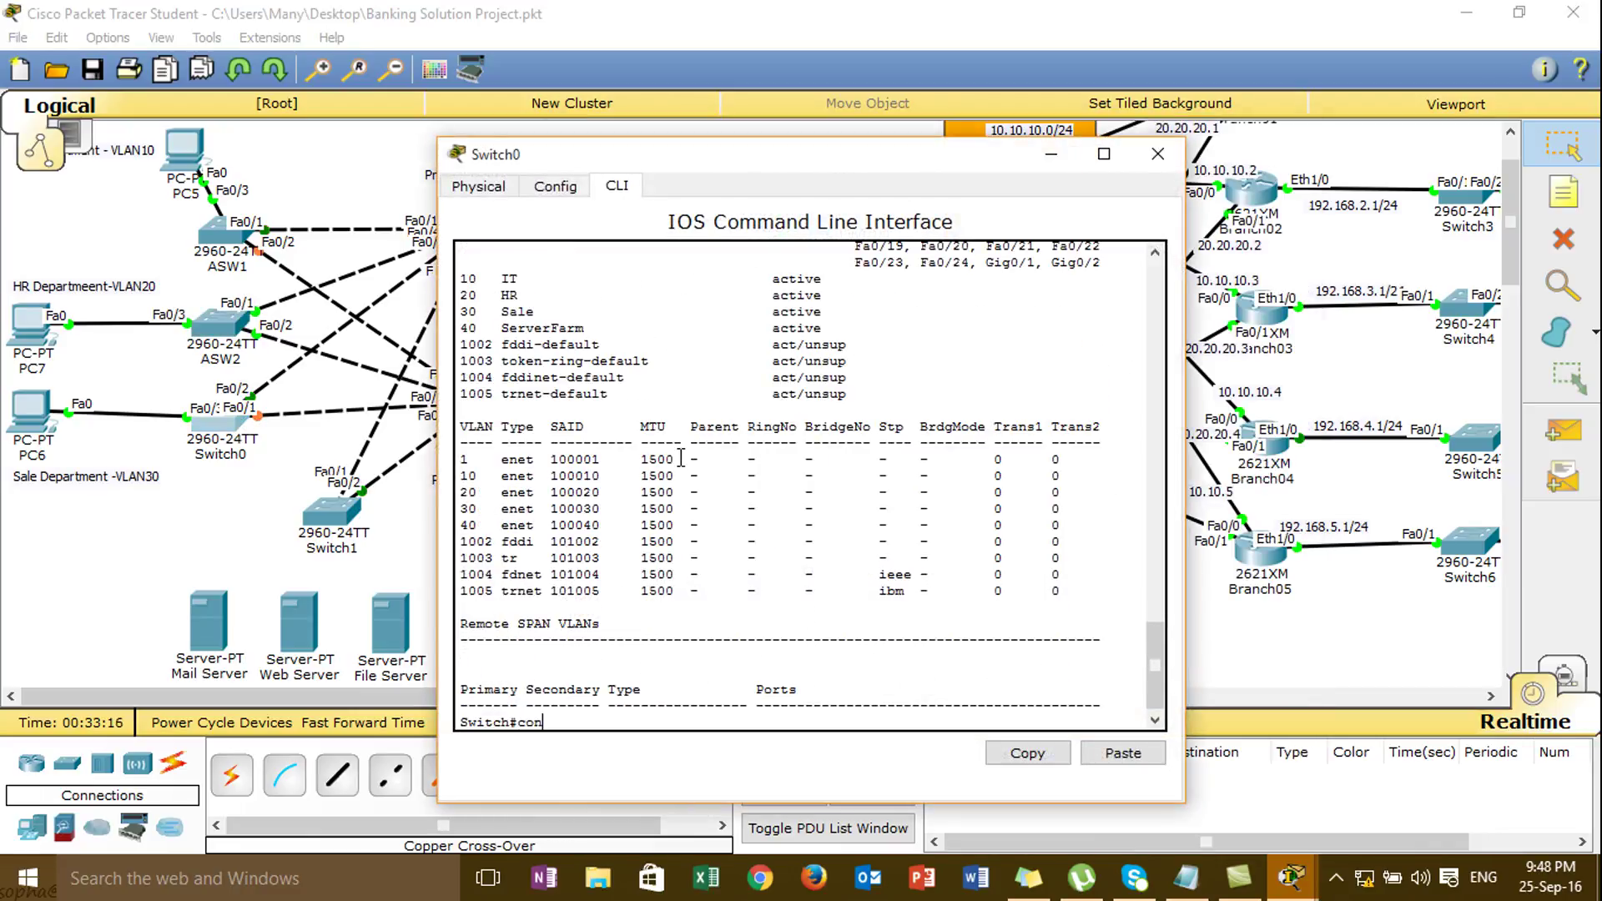
type("f")
key("Tab")
key("BackSpace")
key("BackSpace")
key("BackSpace")
left_click(1154, 156)
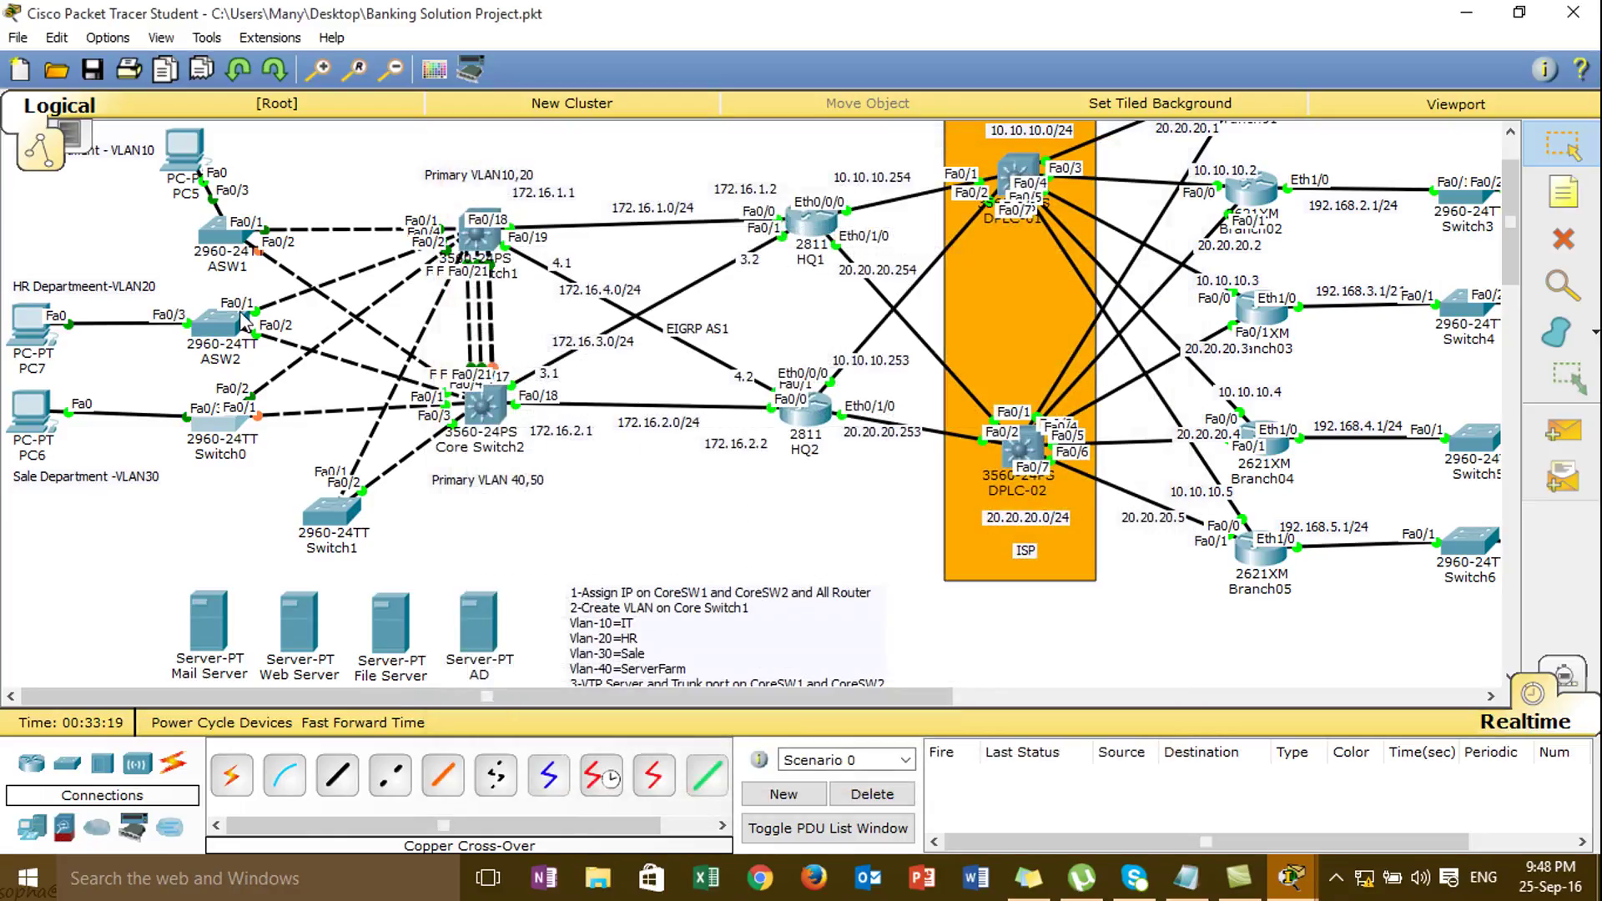
- Open the ASW2 command line and end its interface configuration session to return to privileged mode
left_click(228, 322)
key("Return")
type("end")
key("Return")
- Show the VTP status on ASW2 and examine its operating mode and domain name
type("sh")
key("Tab")
type("vt")
key("Tab")
type("st")
key("Tab")
key("Return")
key("Return")
key("Return")
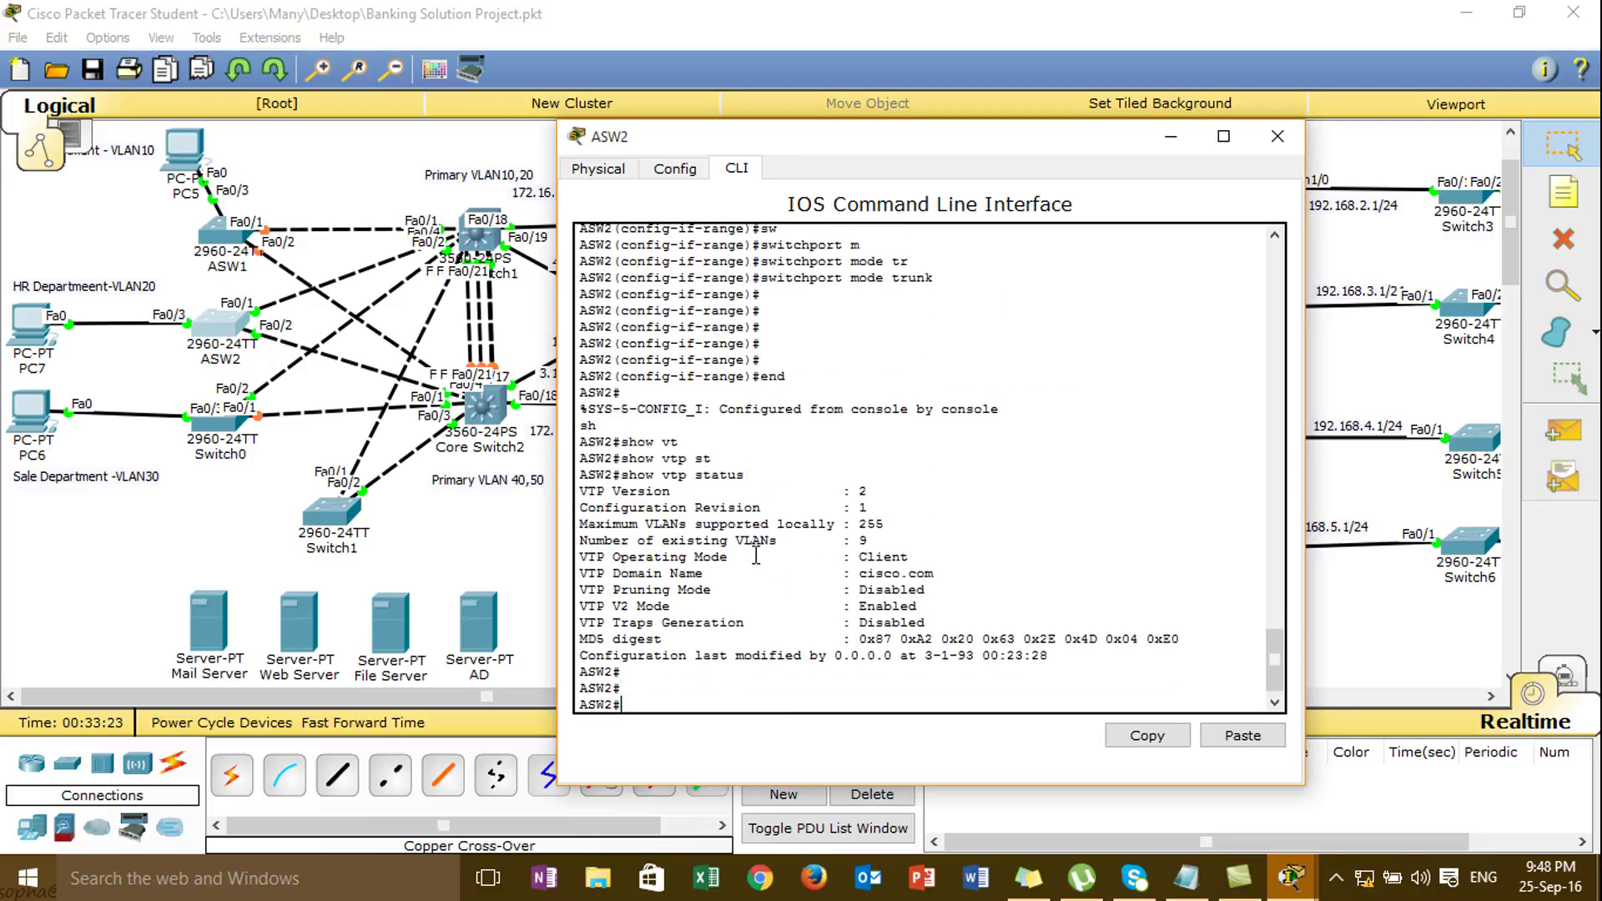
left_click_drag(876, 556, 977, 586)
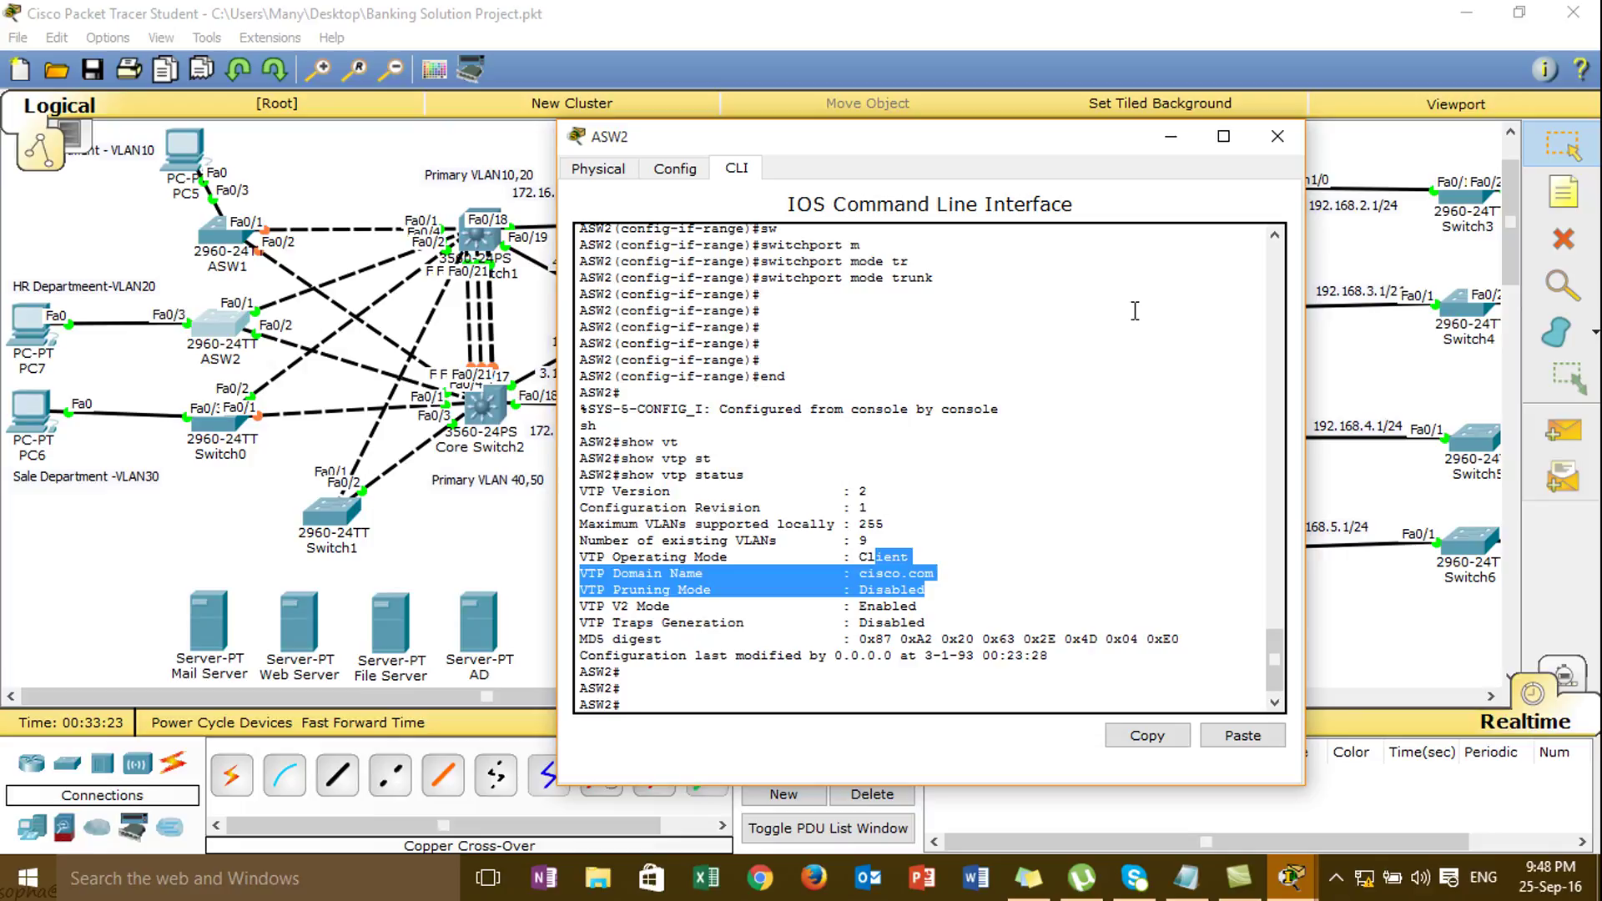
left_click(1276, 144)
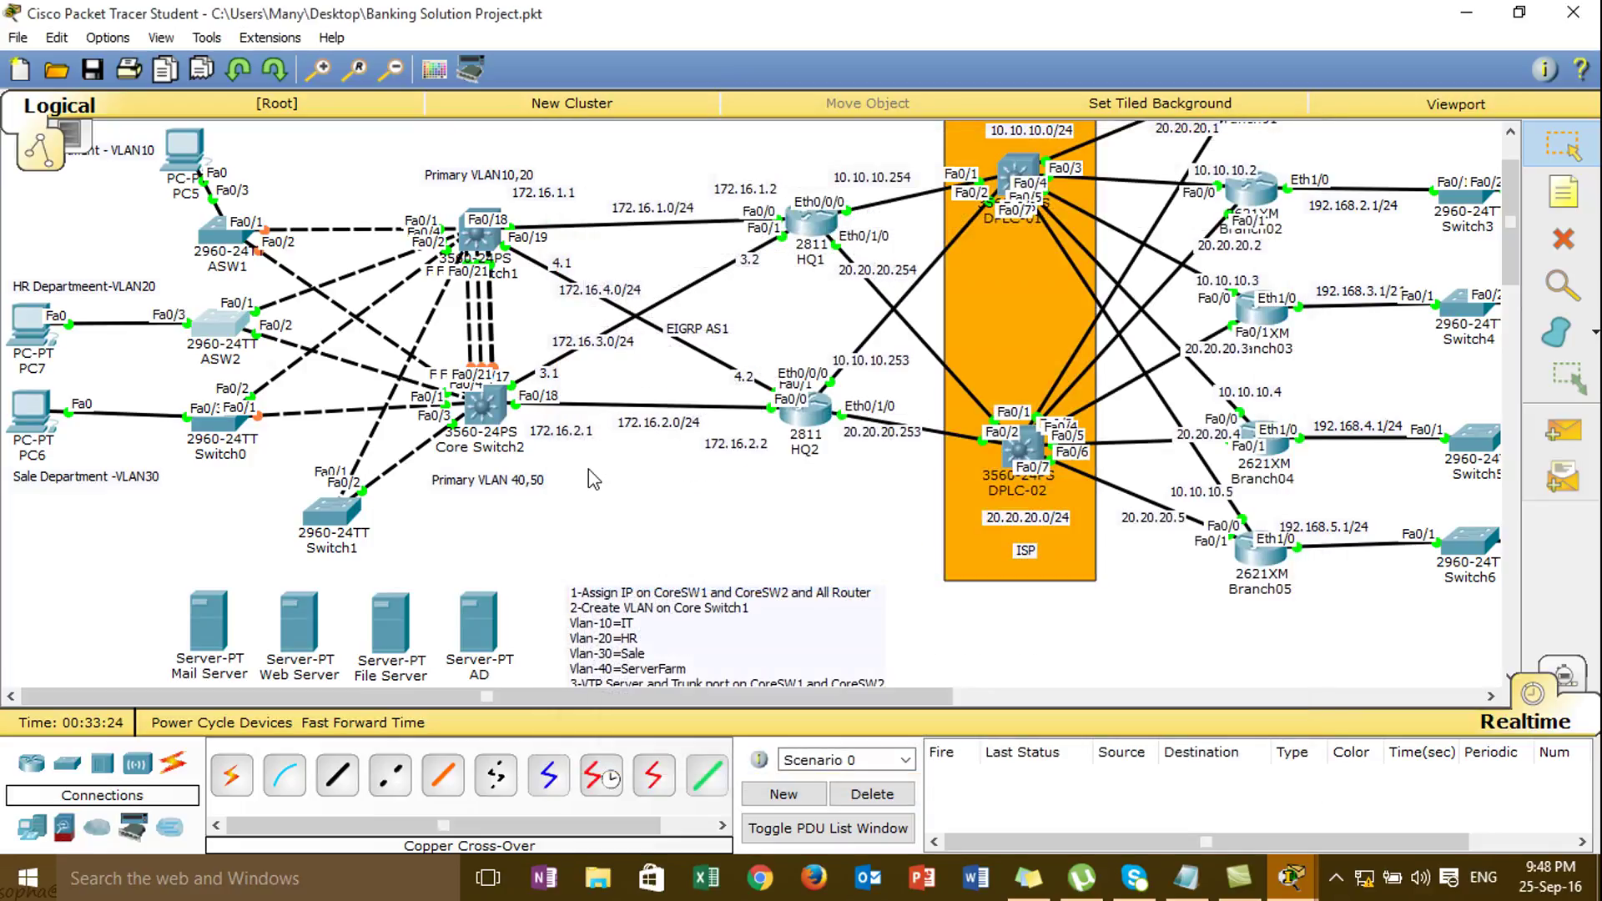
- Rename the Switch0 access switch in the topology as ASW3
left_click(233, 426)
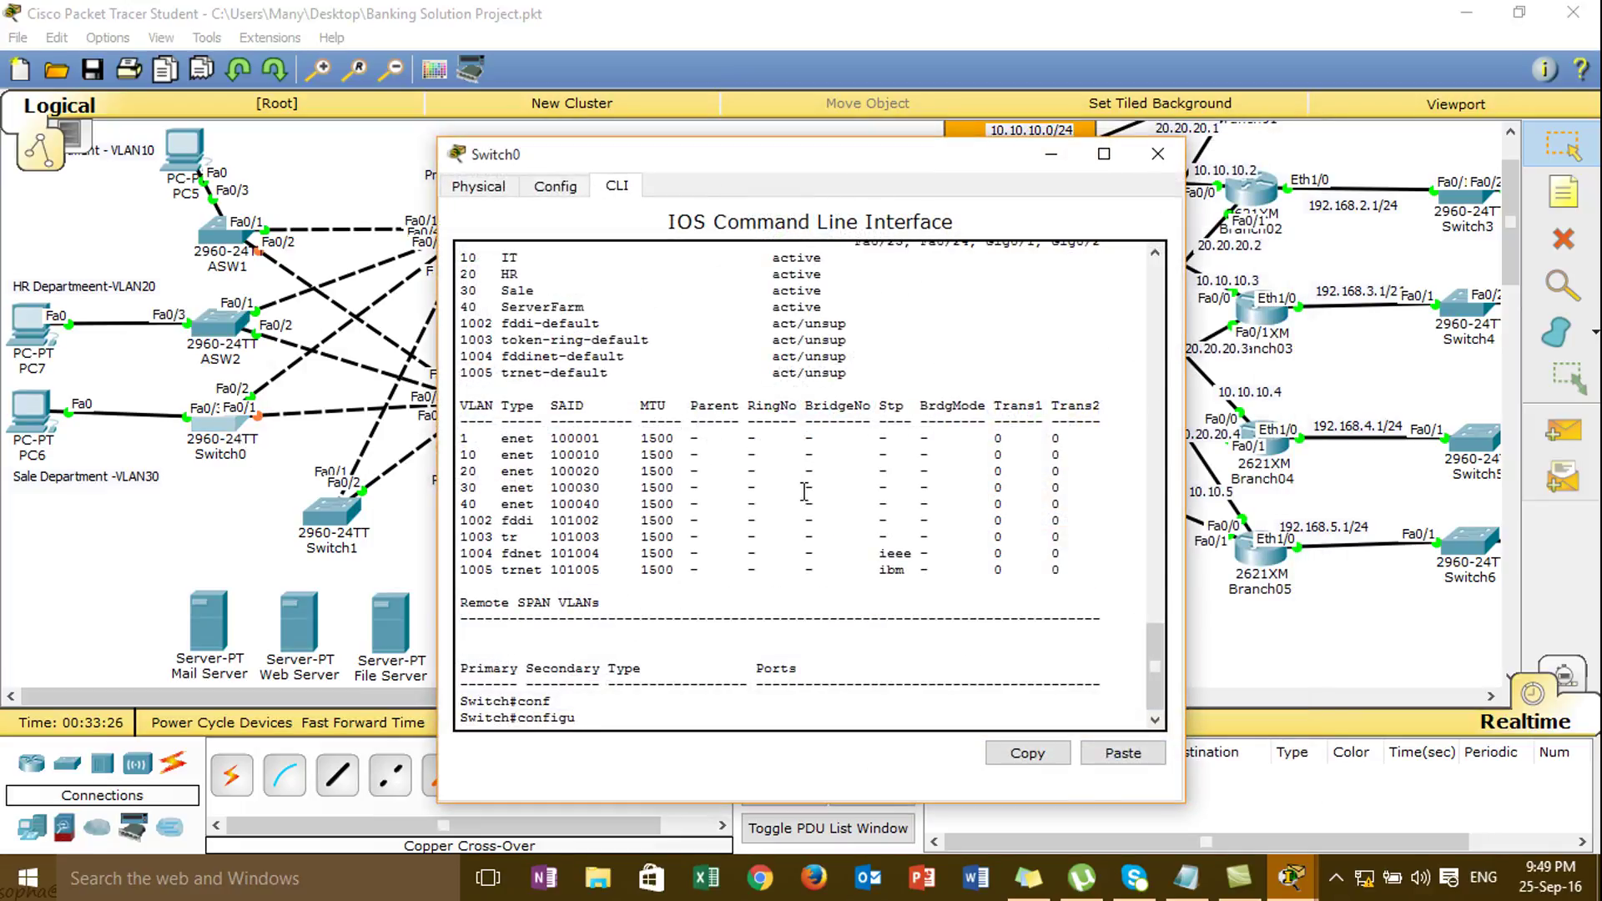
left_click(242, 476)
left_click(234, 459)
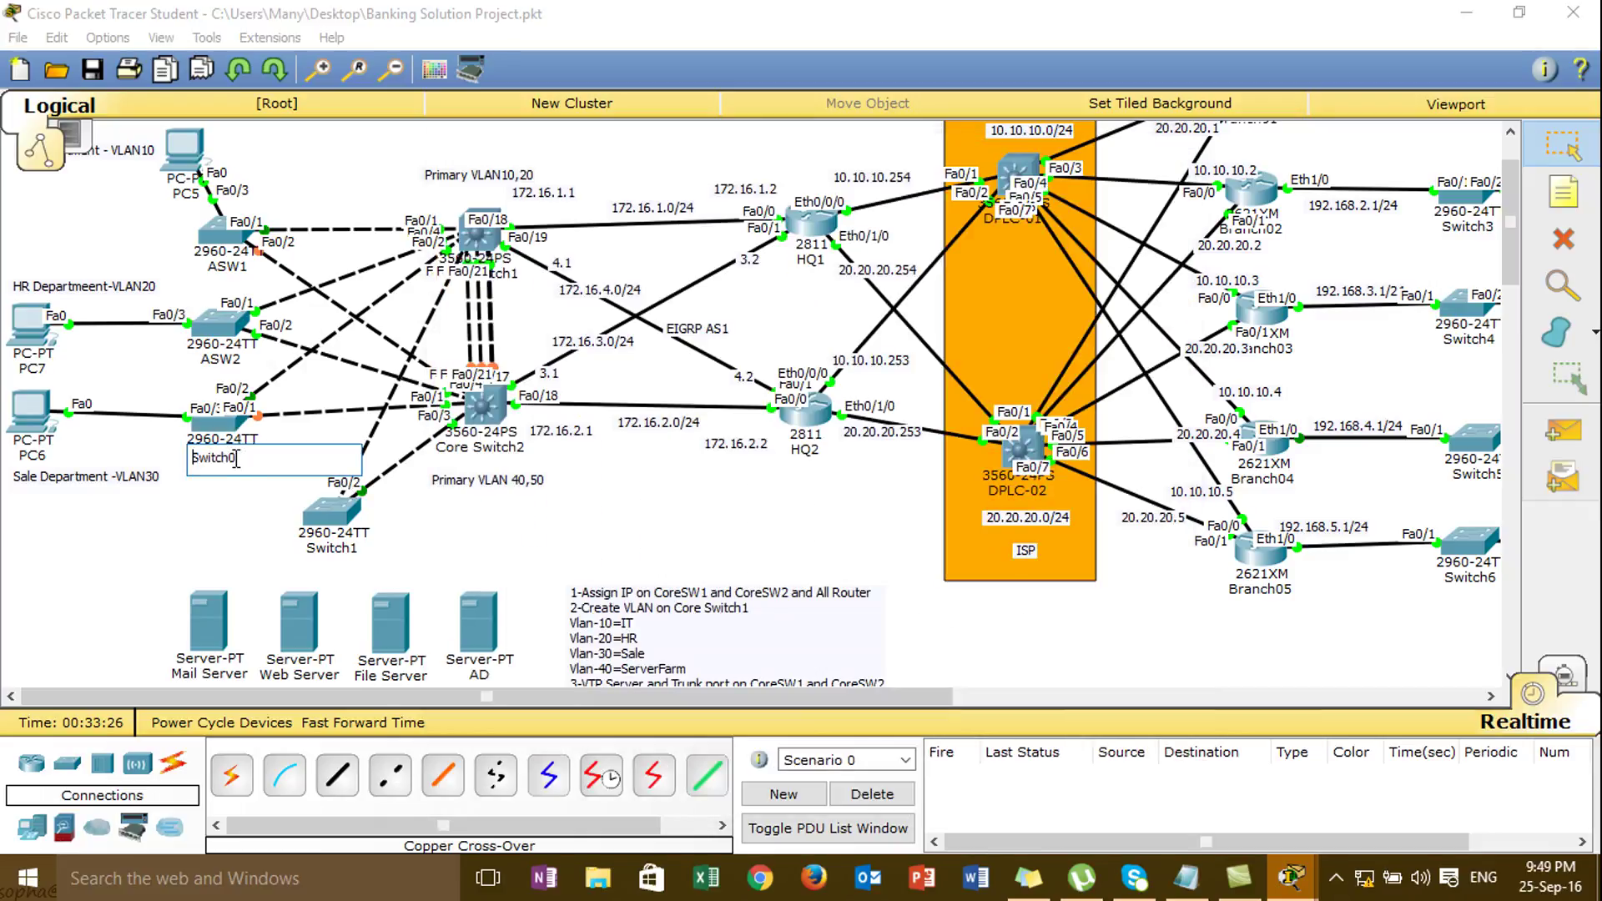
type("ASW3")
left_click(186, 516)
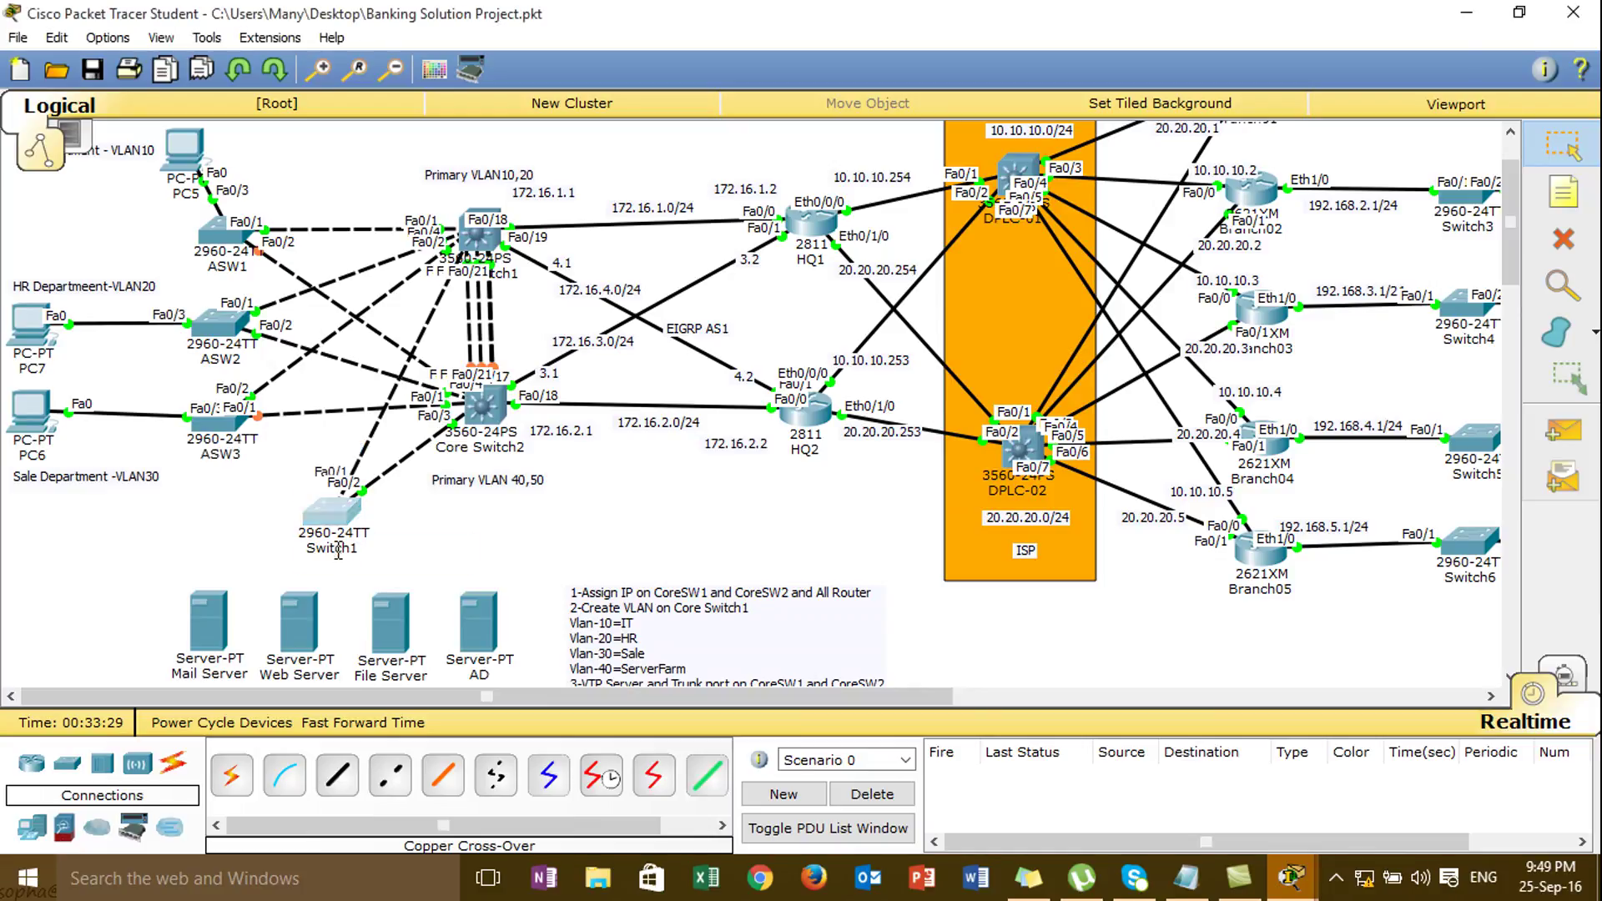
- Rename the Switch1 access switch above the server farm as ASW4
left_click(332, 548)
type("ASW4")
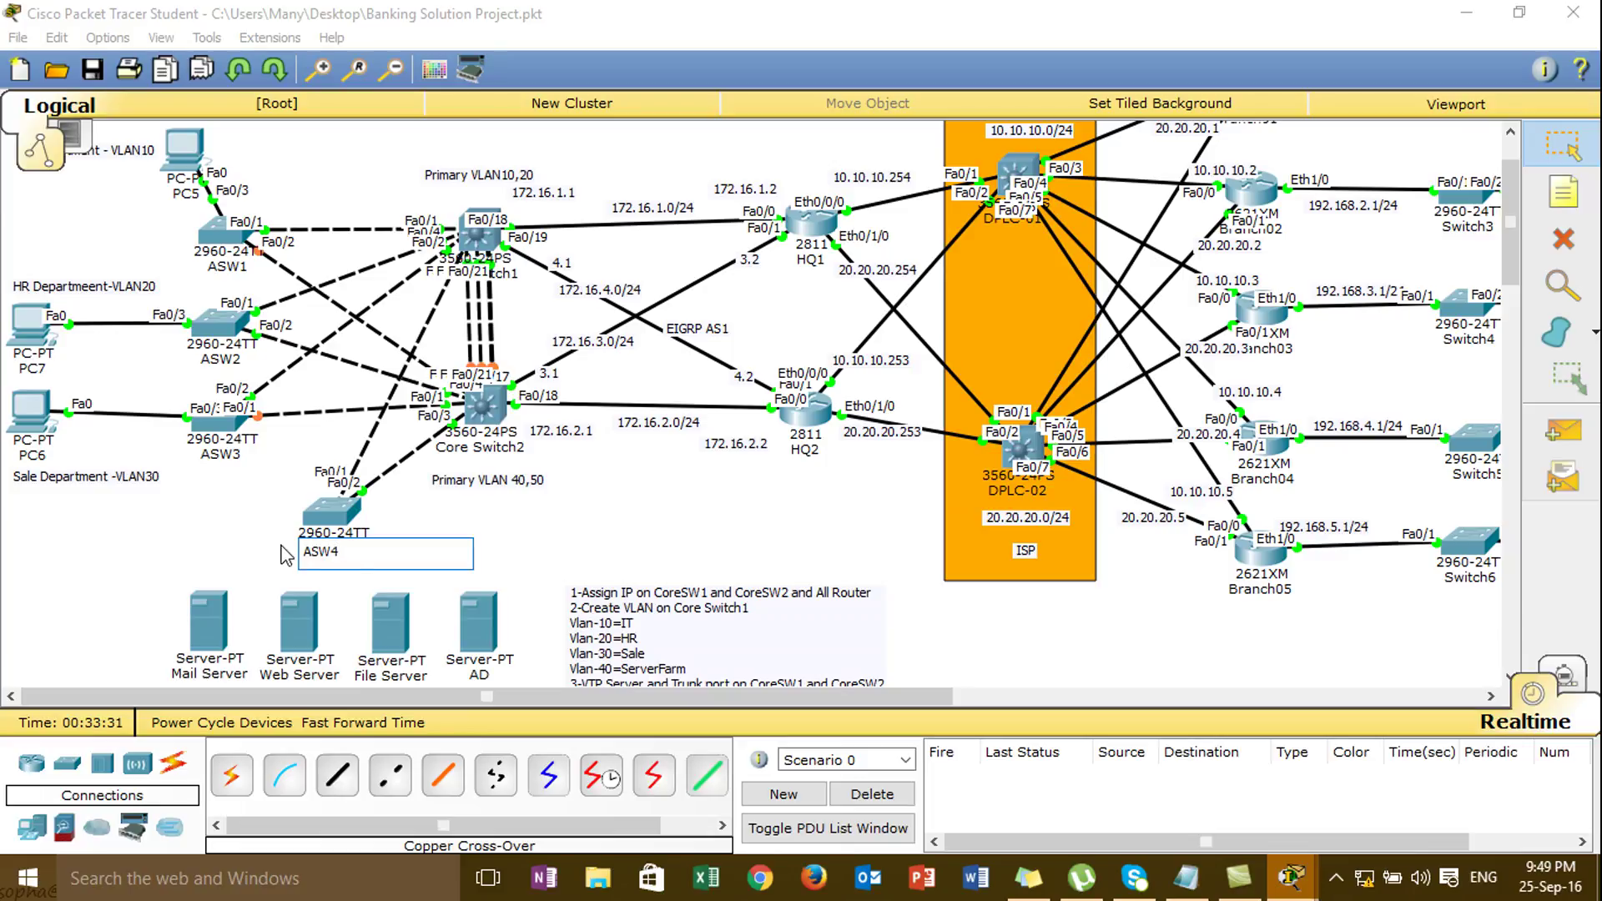
left_click(285, 554)
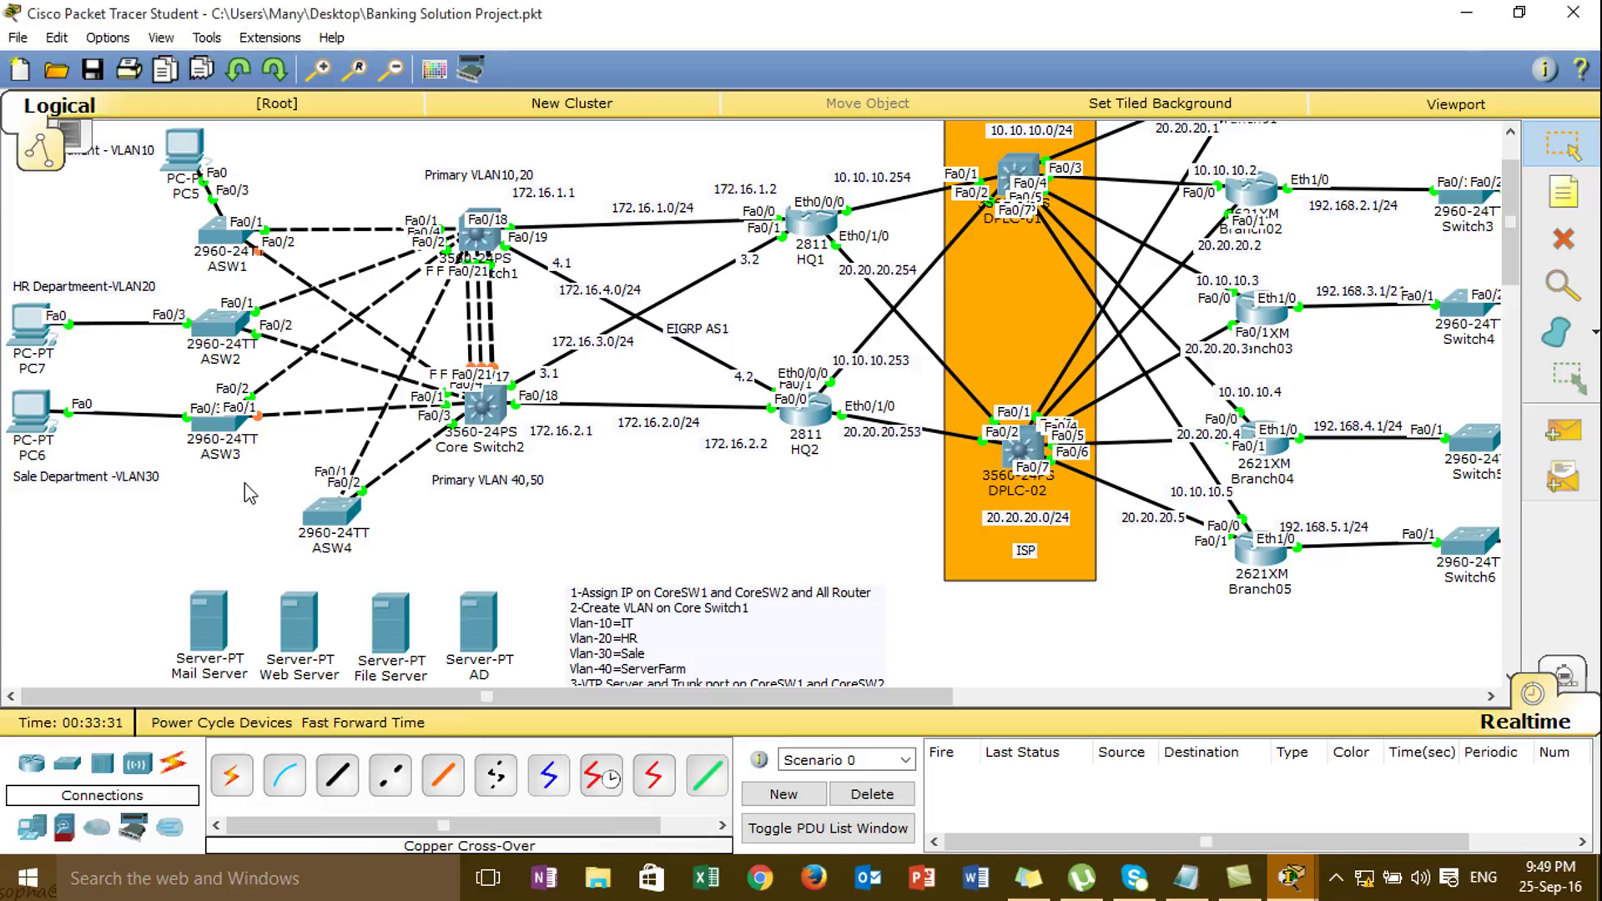
- Open the ASW3 command line and enter global configuration mode, accepting the default terminal source
left_click(224, 427)
key("Return")
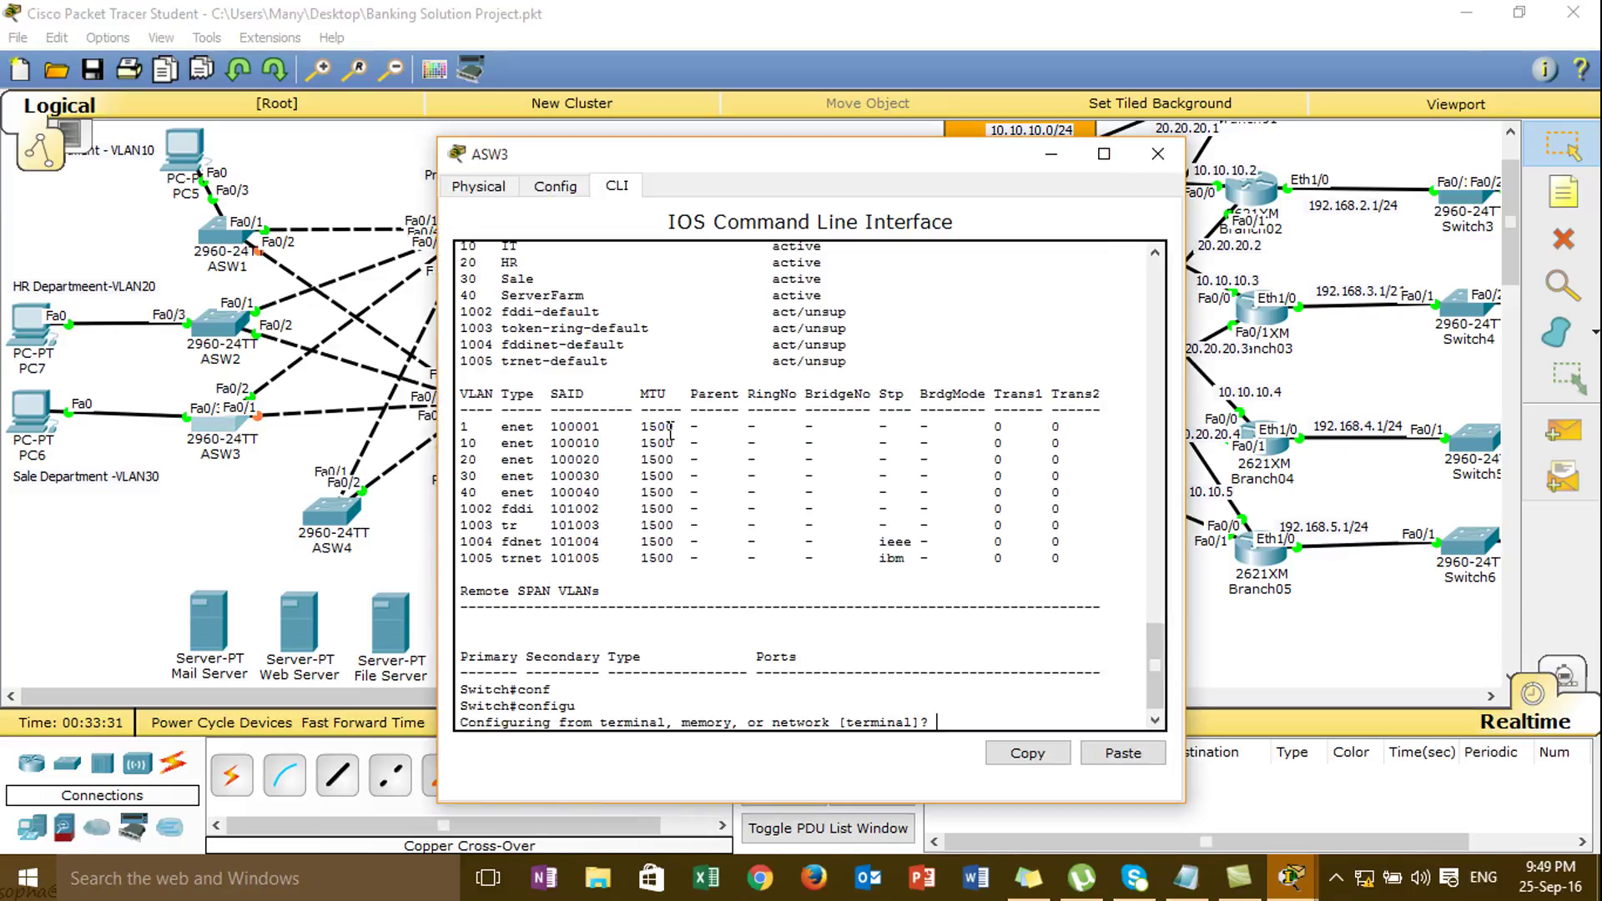
key("Return")
key("Return")
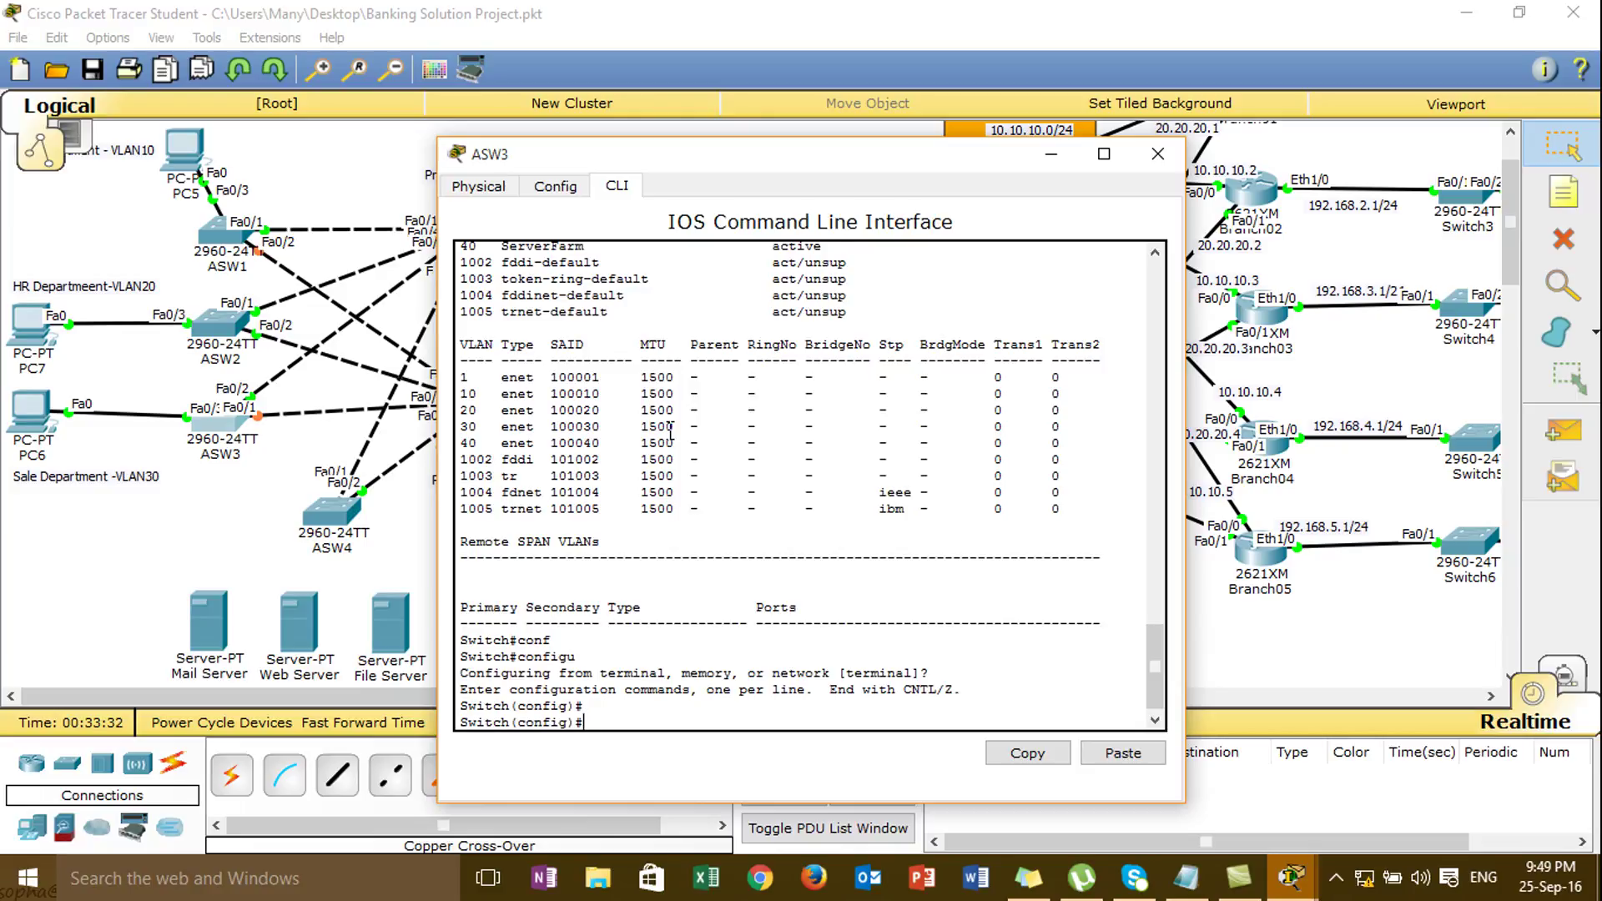
type("c")
key("Tab")
key("BackSpace")
- Set ASW3 to VTP client mode
type("vt")
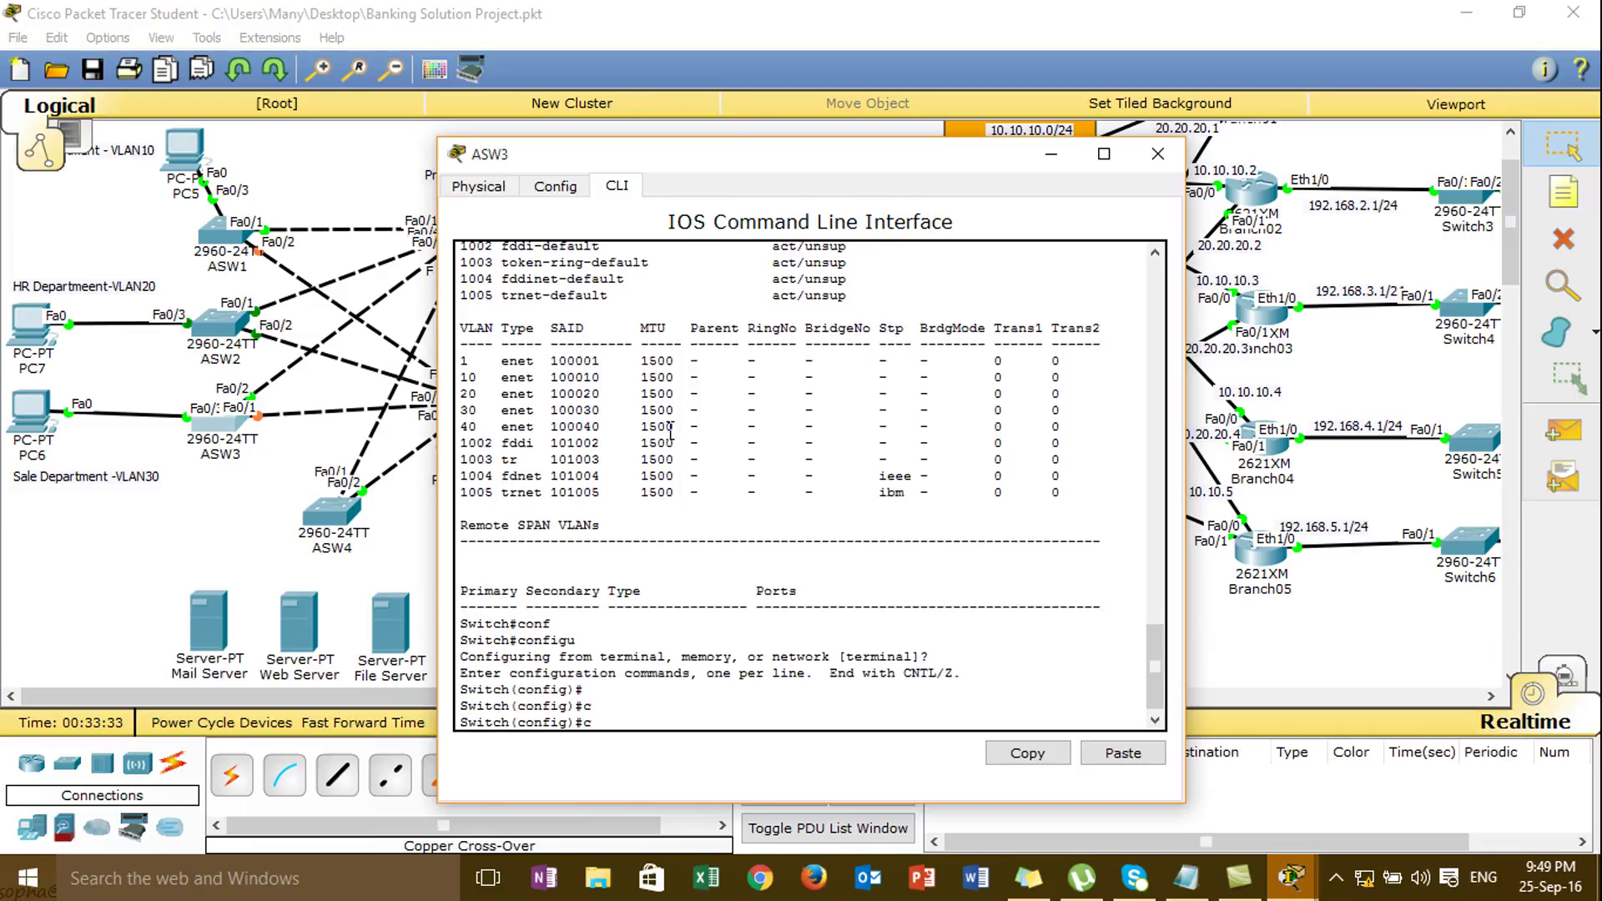
key("Tab")
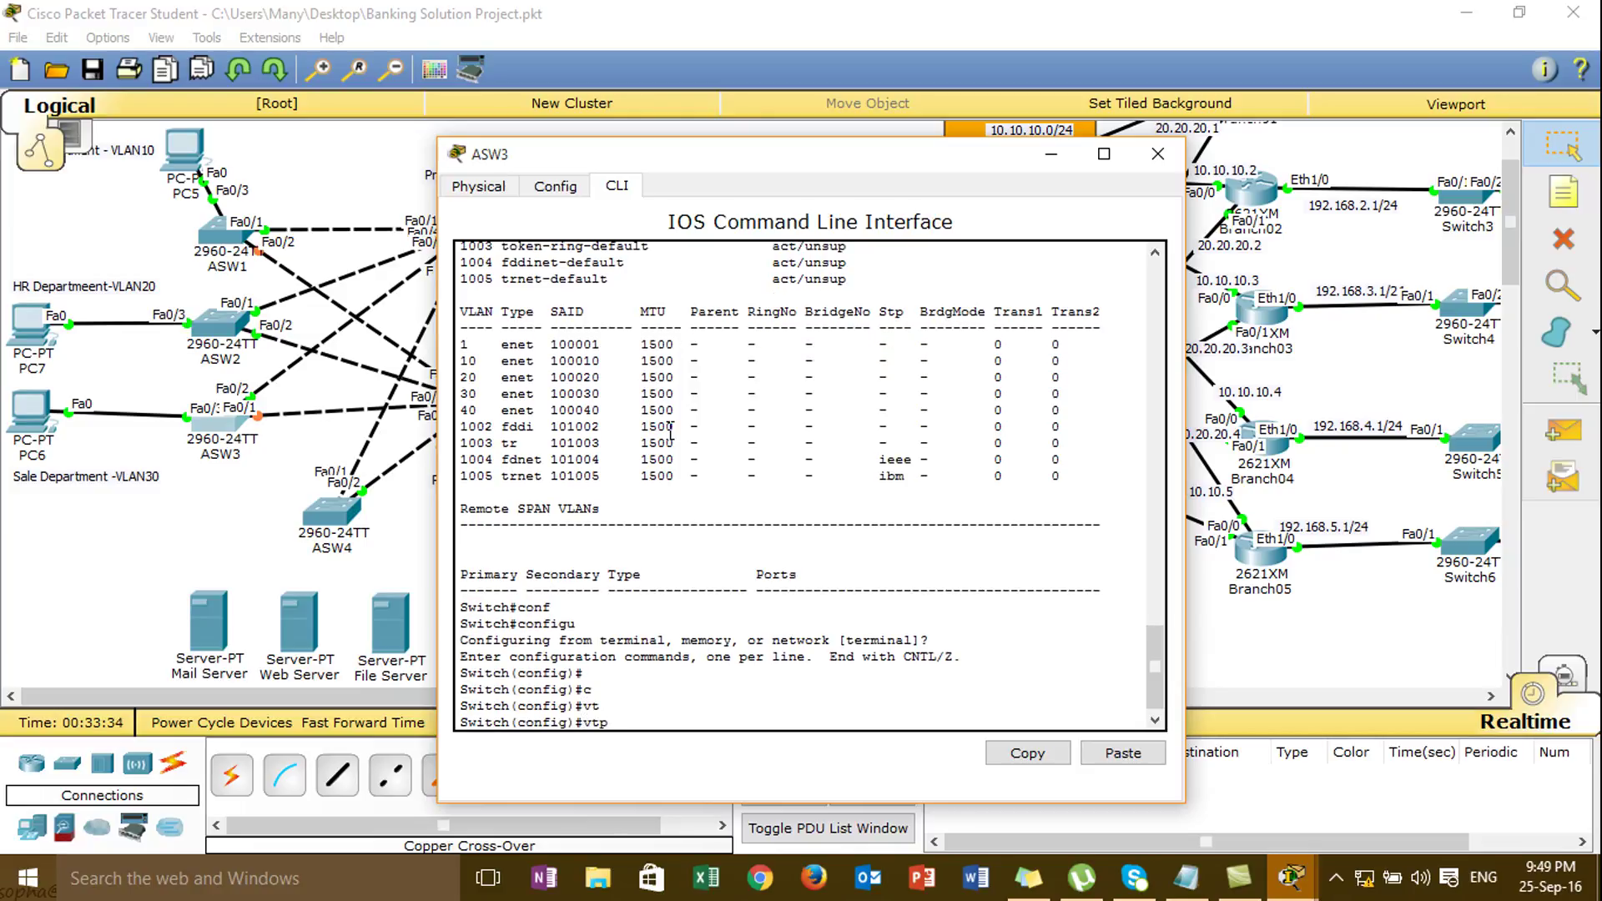
type("m")
key("Tab")
type("cl")
key("Tab")
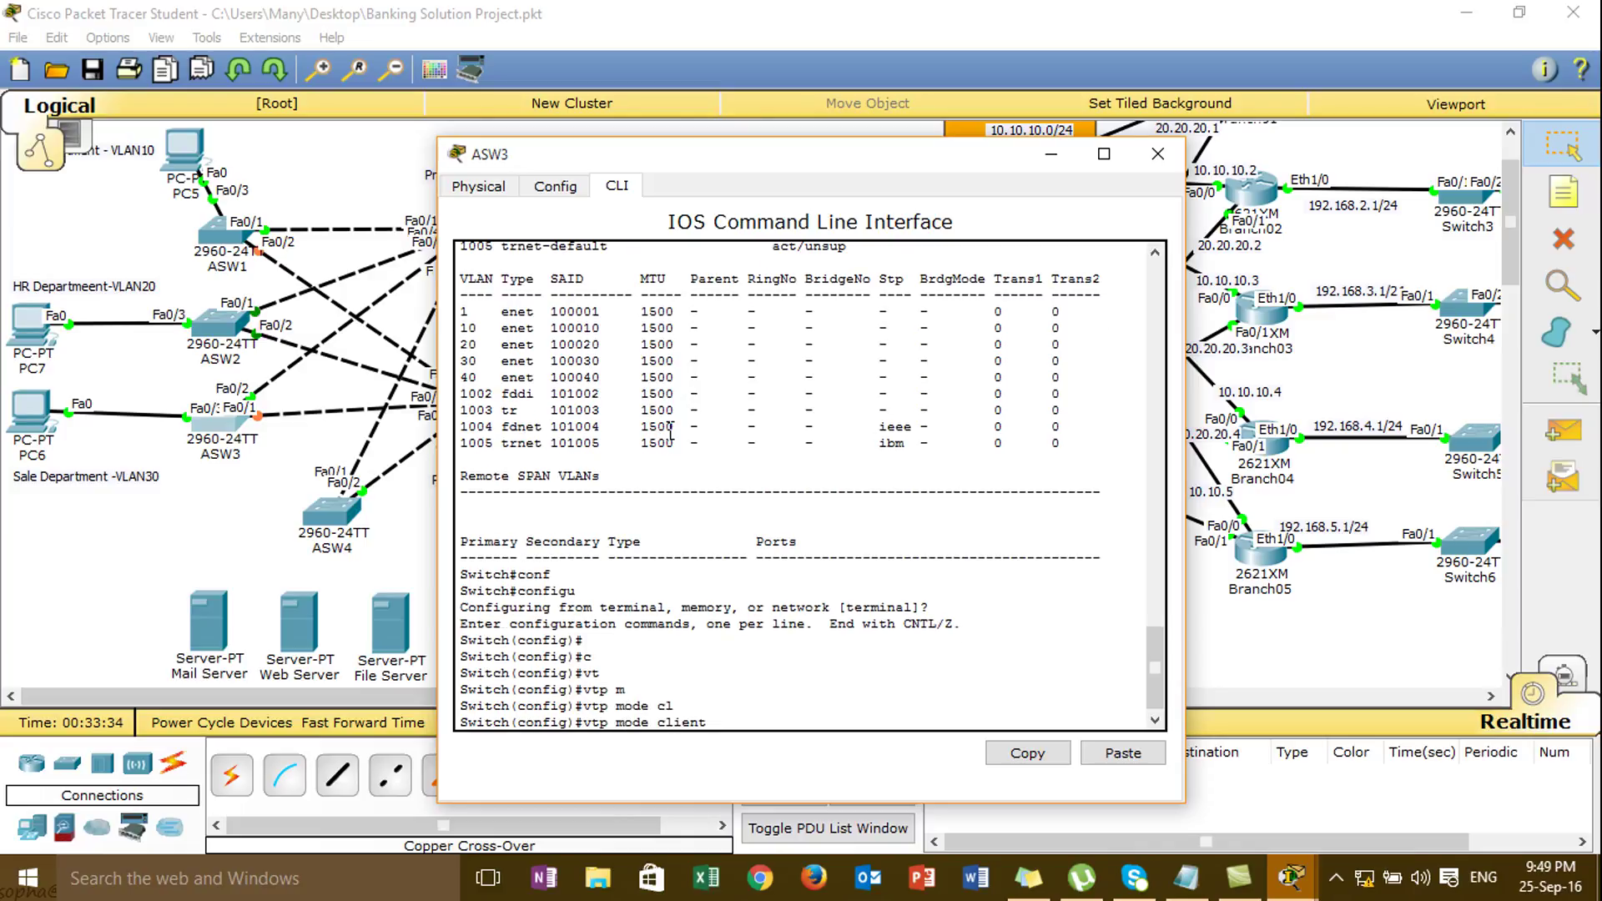
key("Return")
- Set the VTP domain on ASW3 to cisco.com
type("vt")
key("Tab")
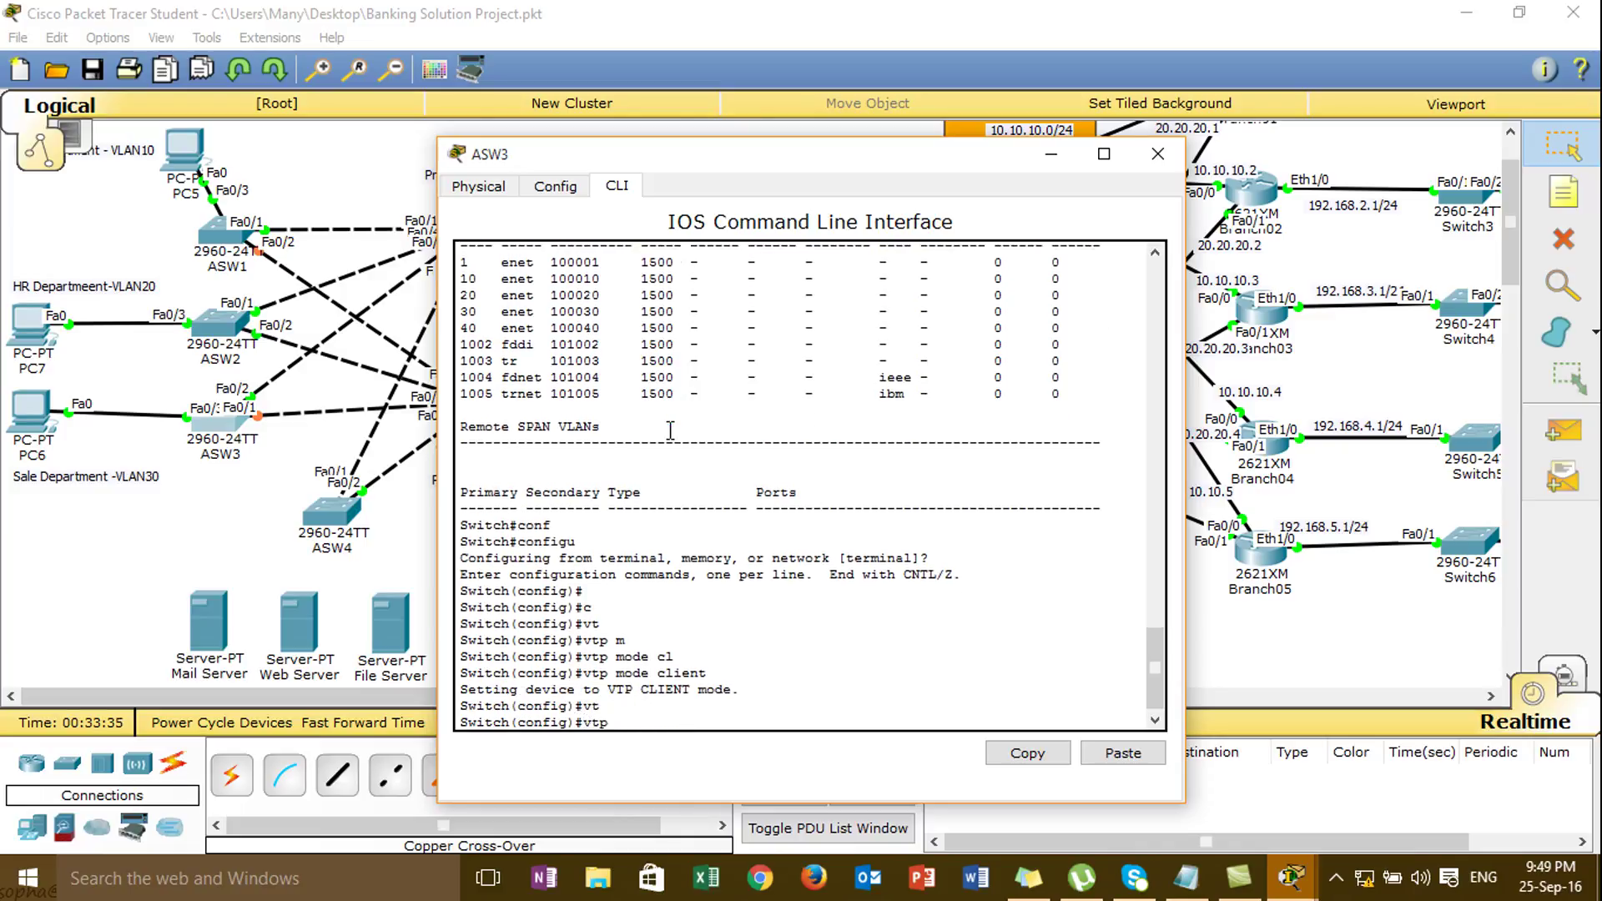
type("d")
key("Tab")
type("cisco.com")
key("Return")
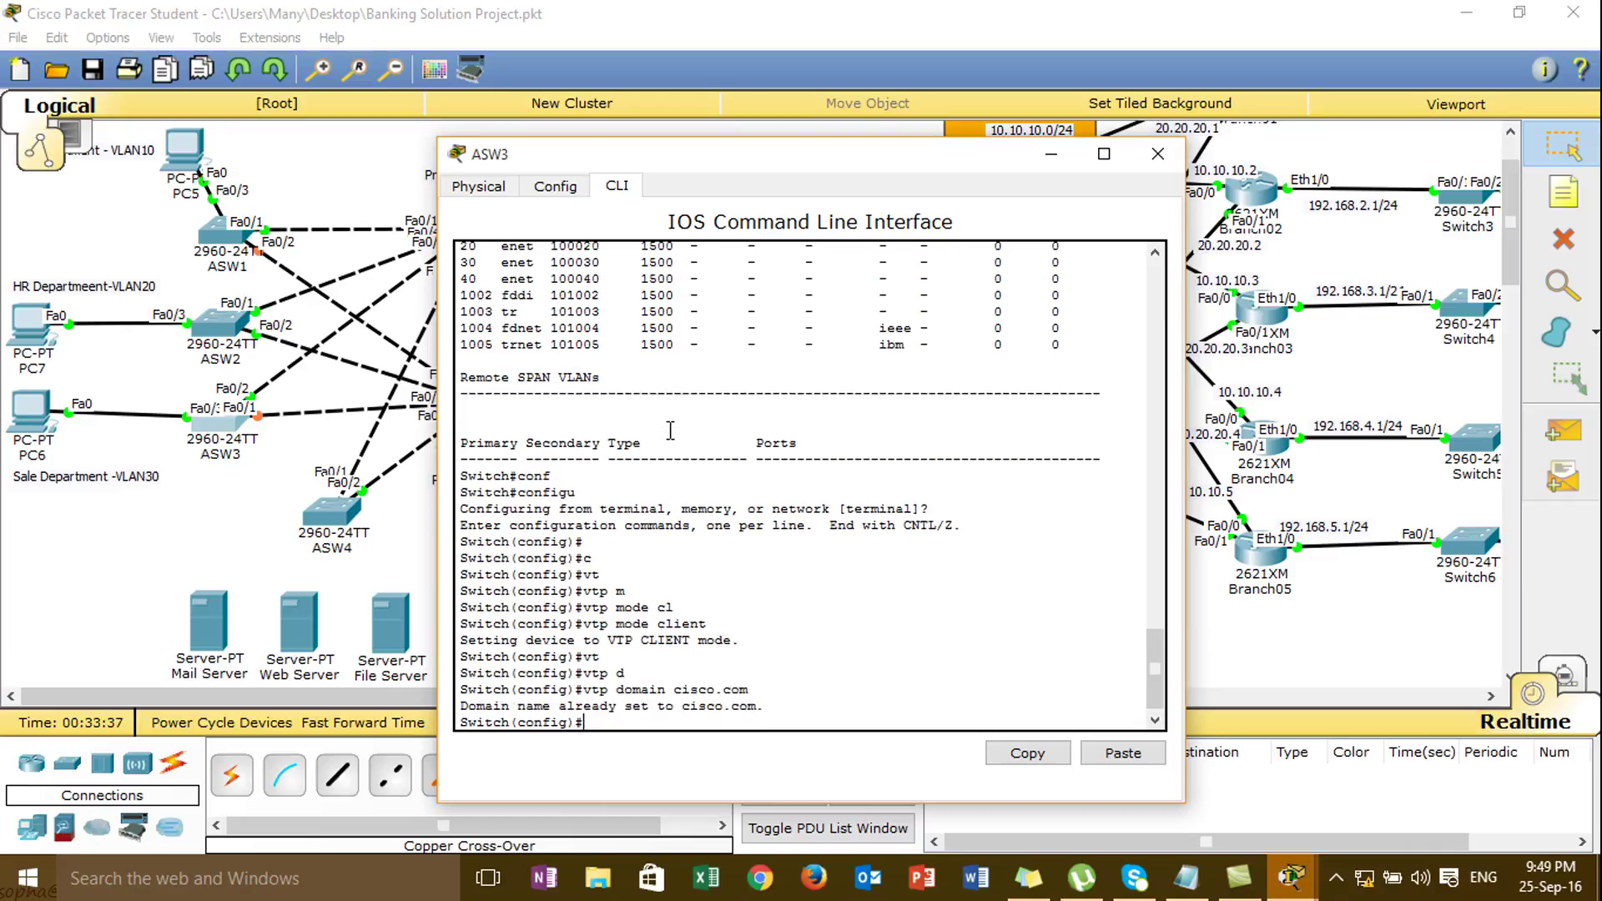
- Try to set the VTP version on ASW3 to 2
type("vt")
key("Tab")
type("ver")
key("Tab")
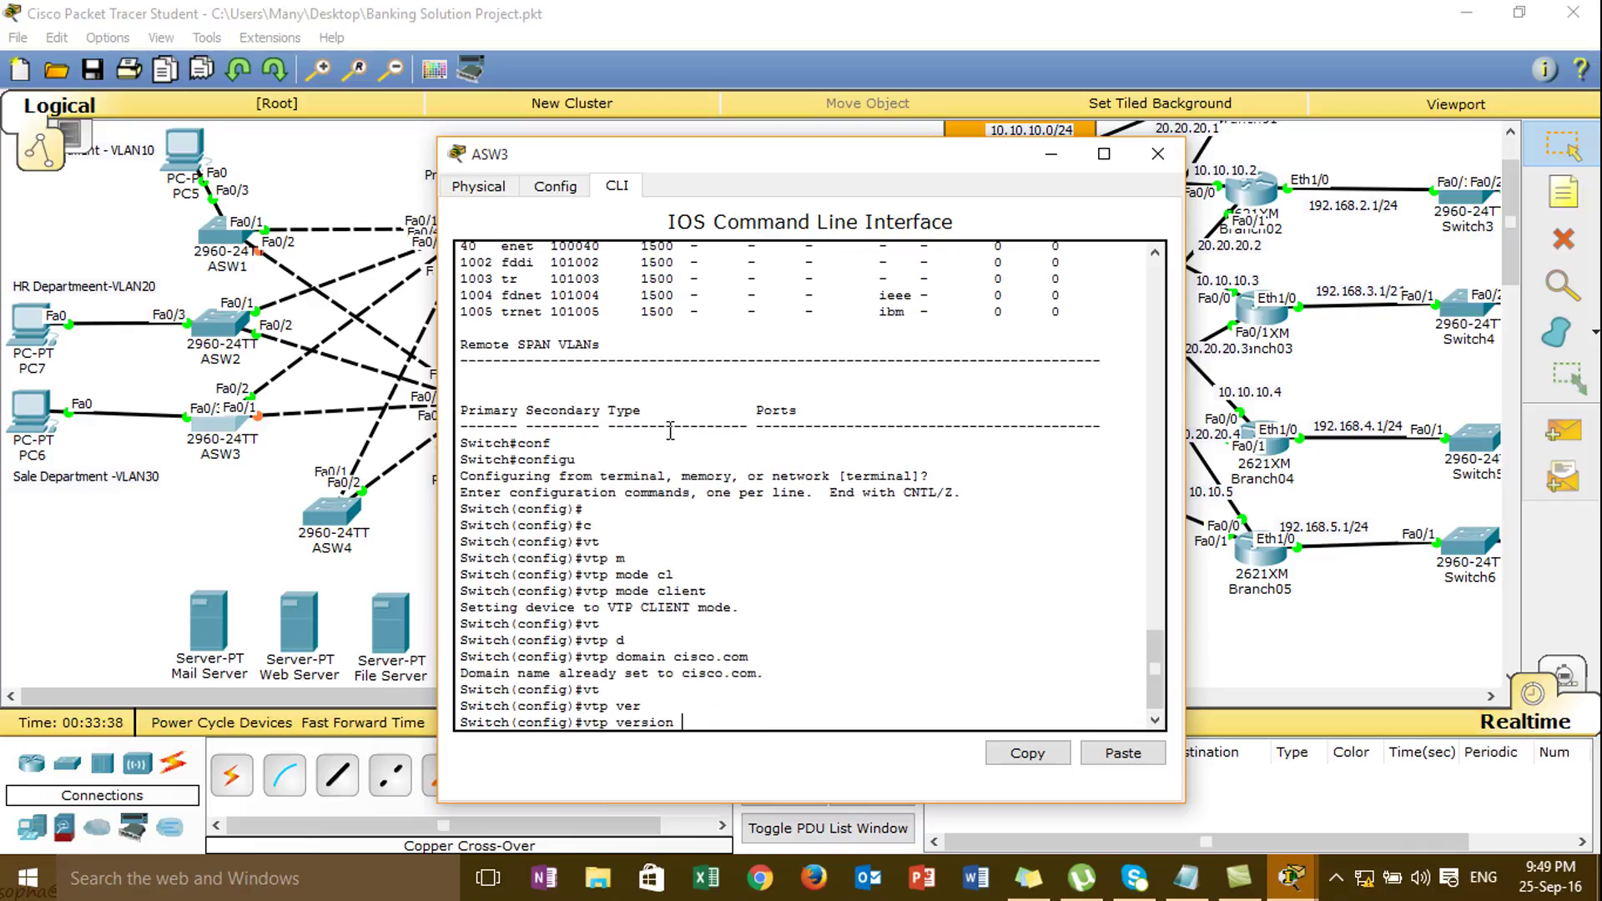
key("Return")
key("Return")
key("Up")
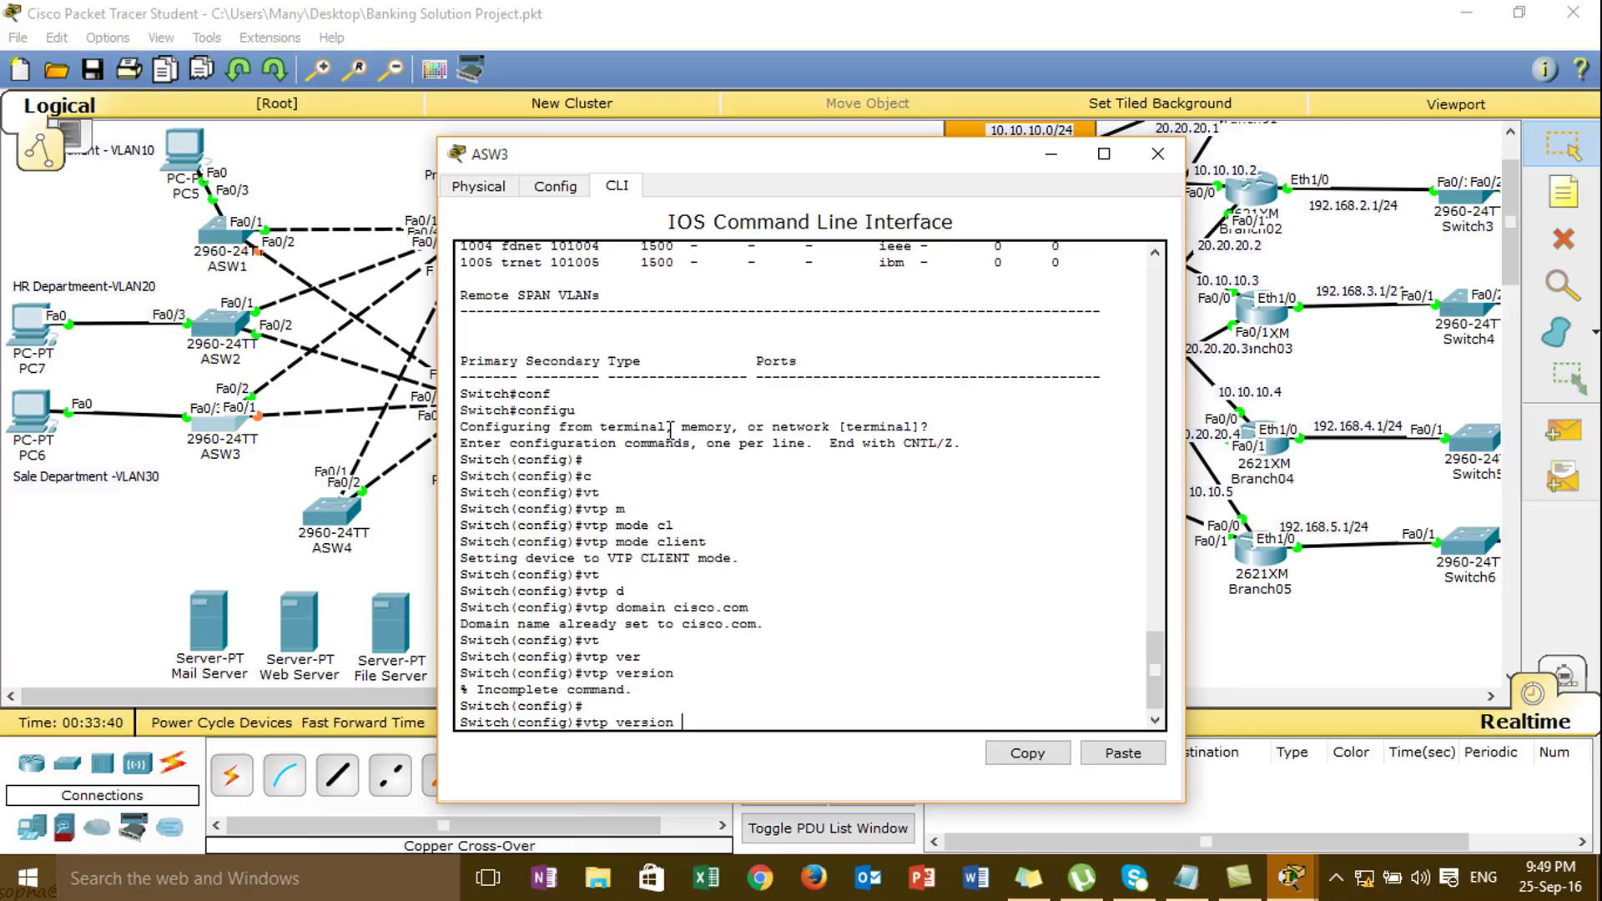
type("2")
key("Return")
- Enter interface range configuration for f0/1-2 on ASW3
type("int")
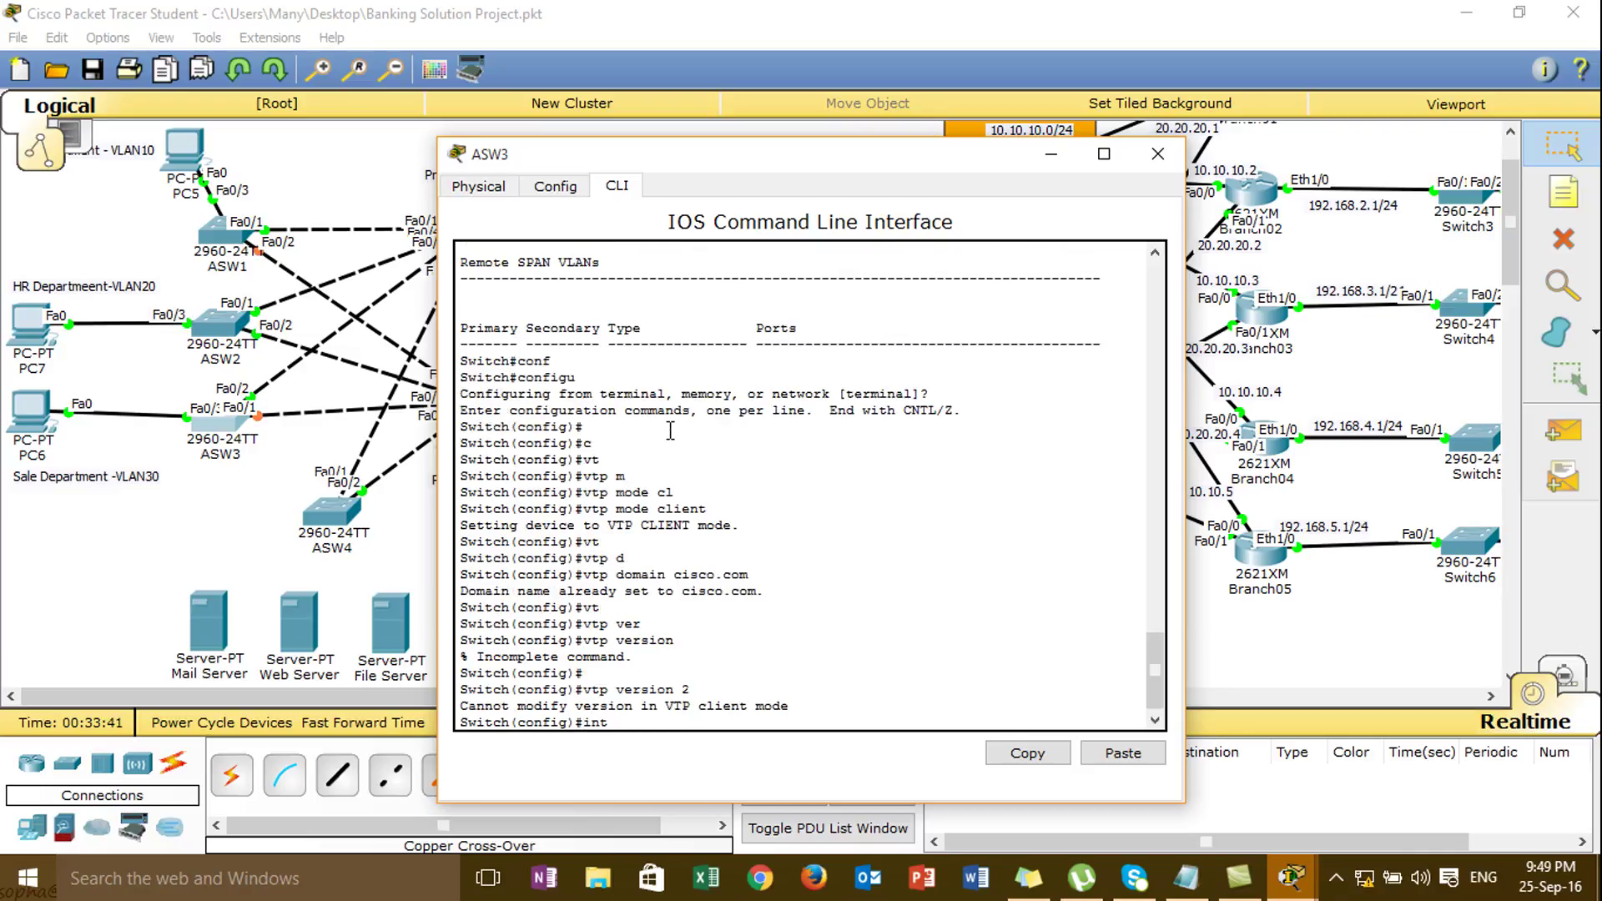
type(" ran")
key("Tab")
type("f0/1-")
type("2")
key("BackSpace")
type("1-2")
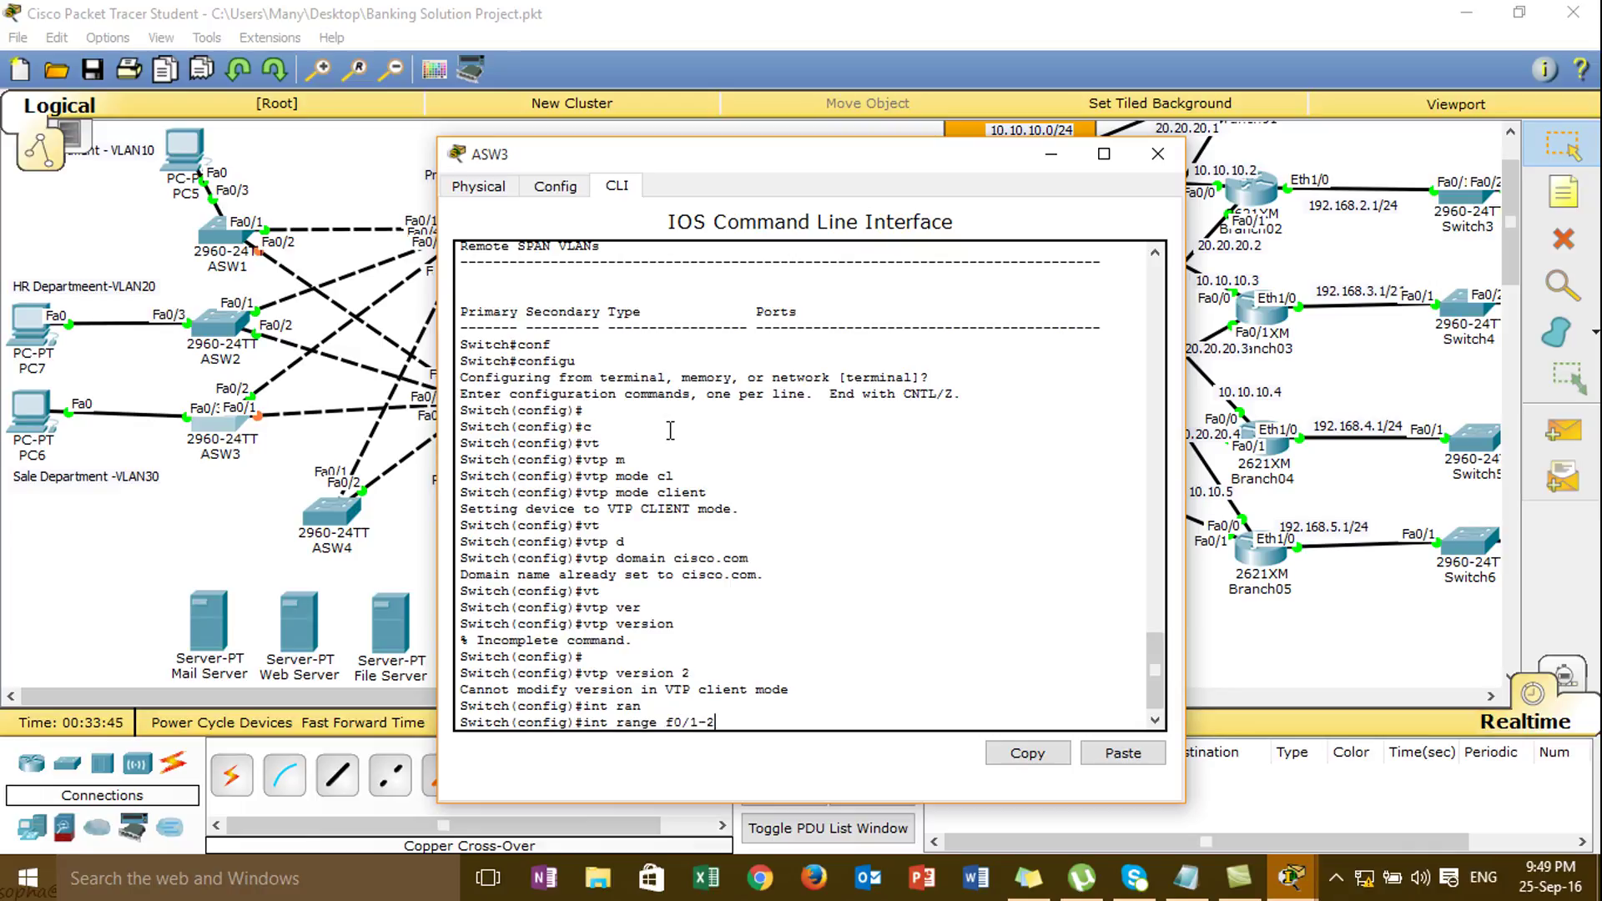
key("Return")
- Set ASW3's interface range f0/1-2 to switchport mode trunk
type("sw")
key("Tab")
type("m")
key("Tab")
type("t")
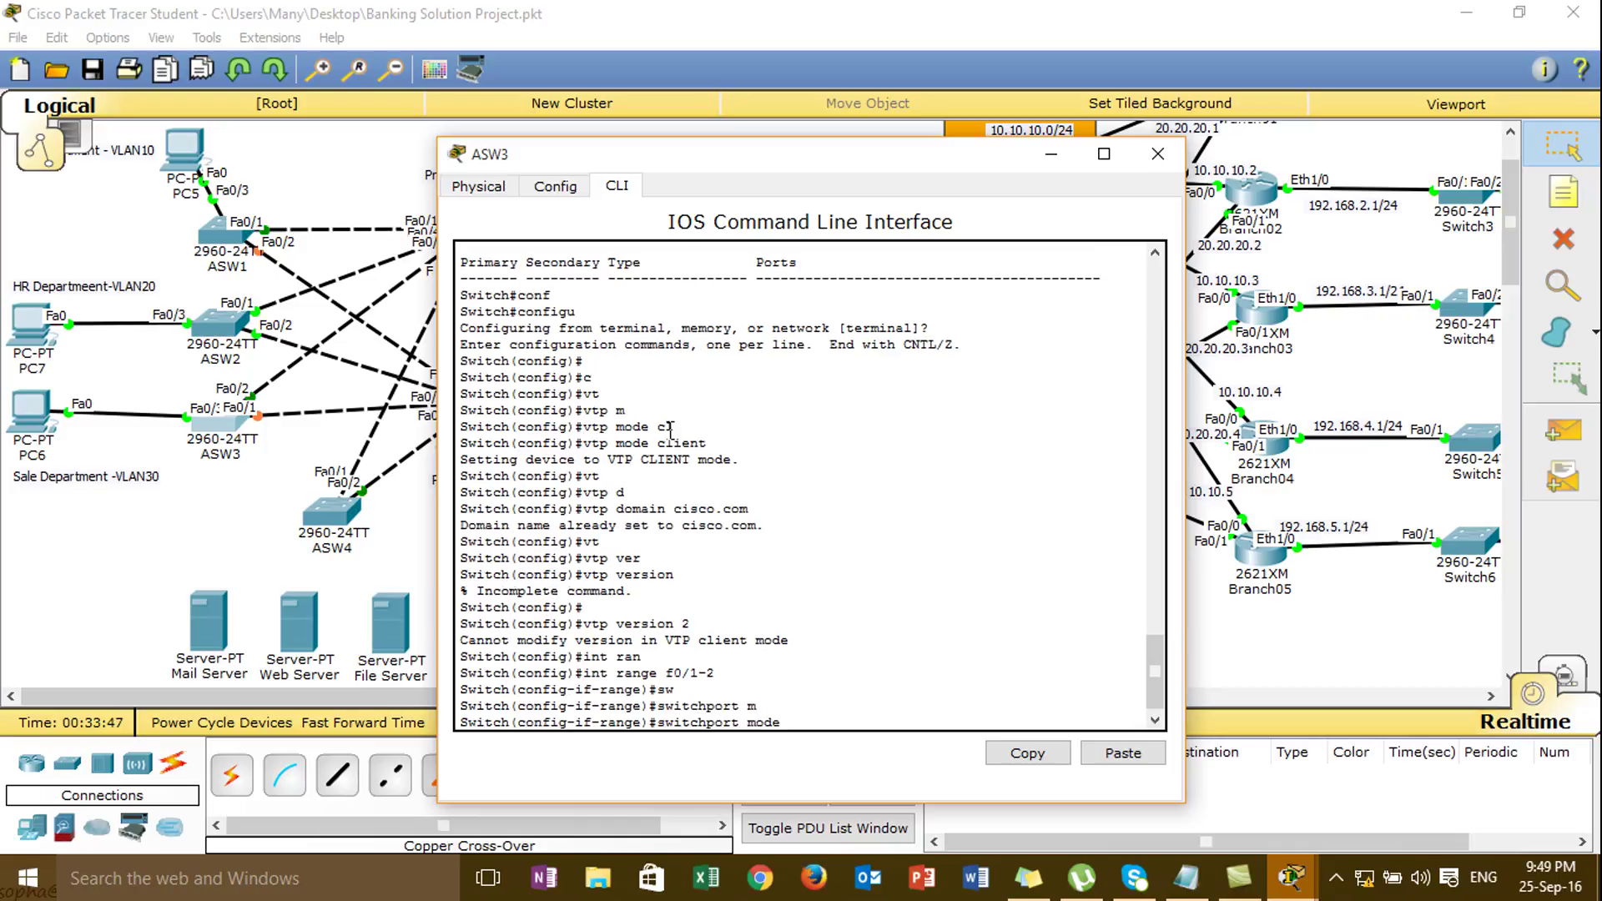
type("r")
key("Tab")
key("Return")
key("Return")
key("Return")
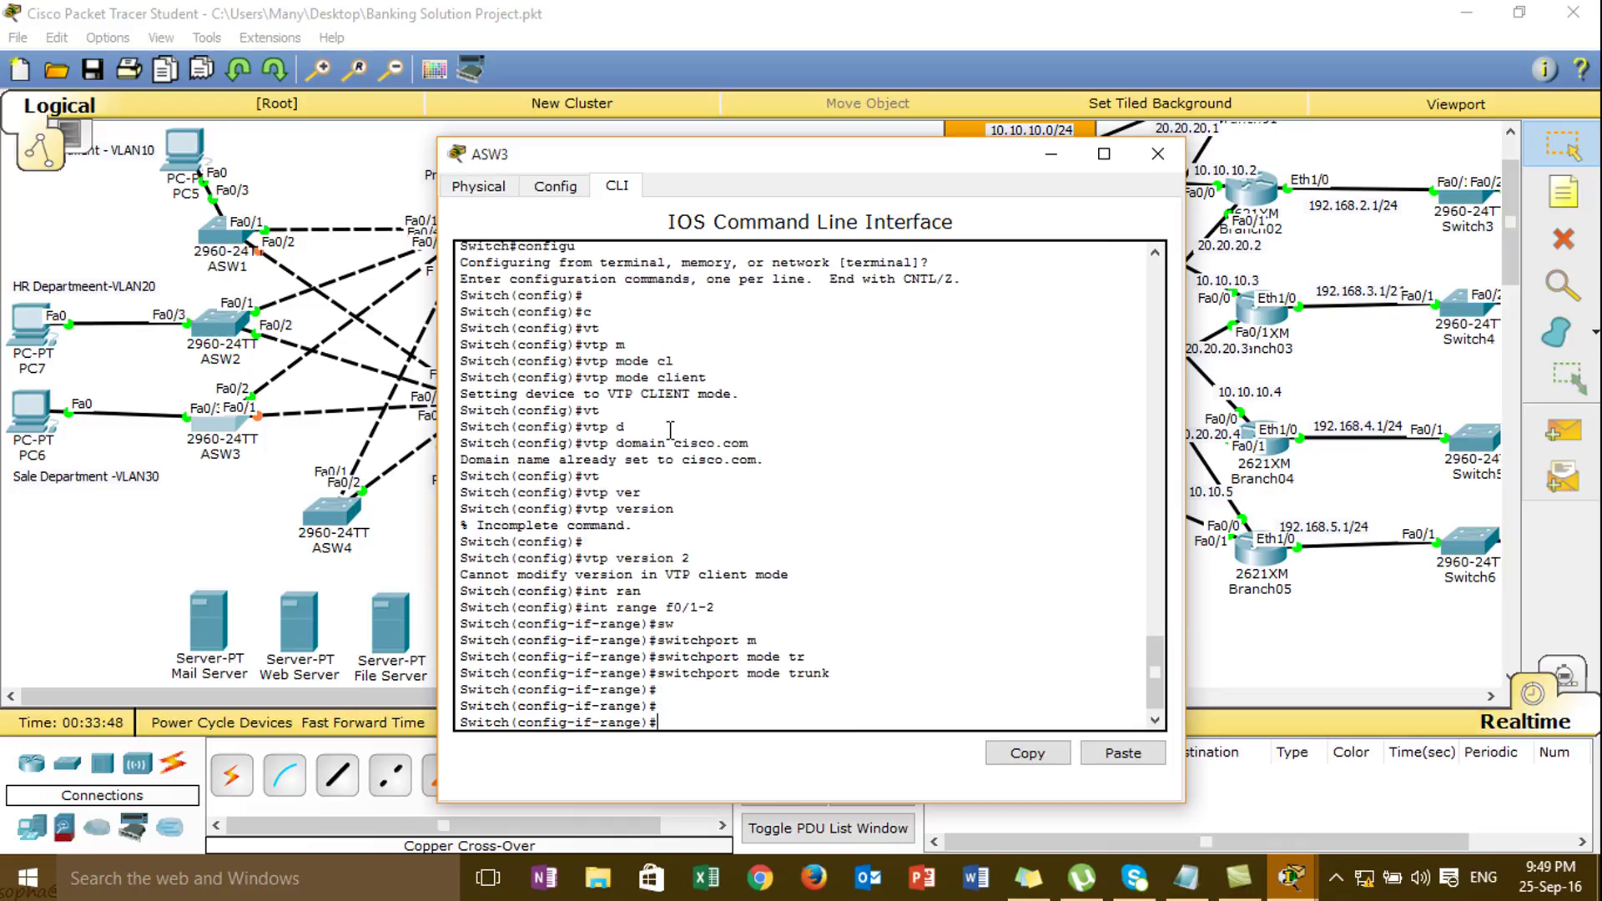
- End configuration mode on ASW3 and show its trunk interfaces to examine ports Fa0/1 and Fa0/2
type("end")
key("Return")
type("sh")
key("Tab")
type("in")
key("Tab")
type("tr")
key("Tab")
key("Return")
key("Return")
key("Return")
key("Return")
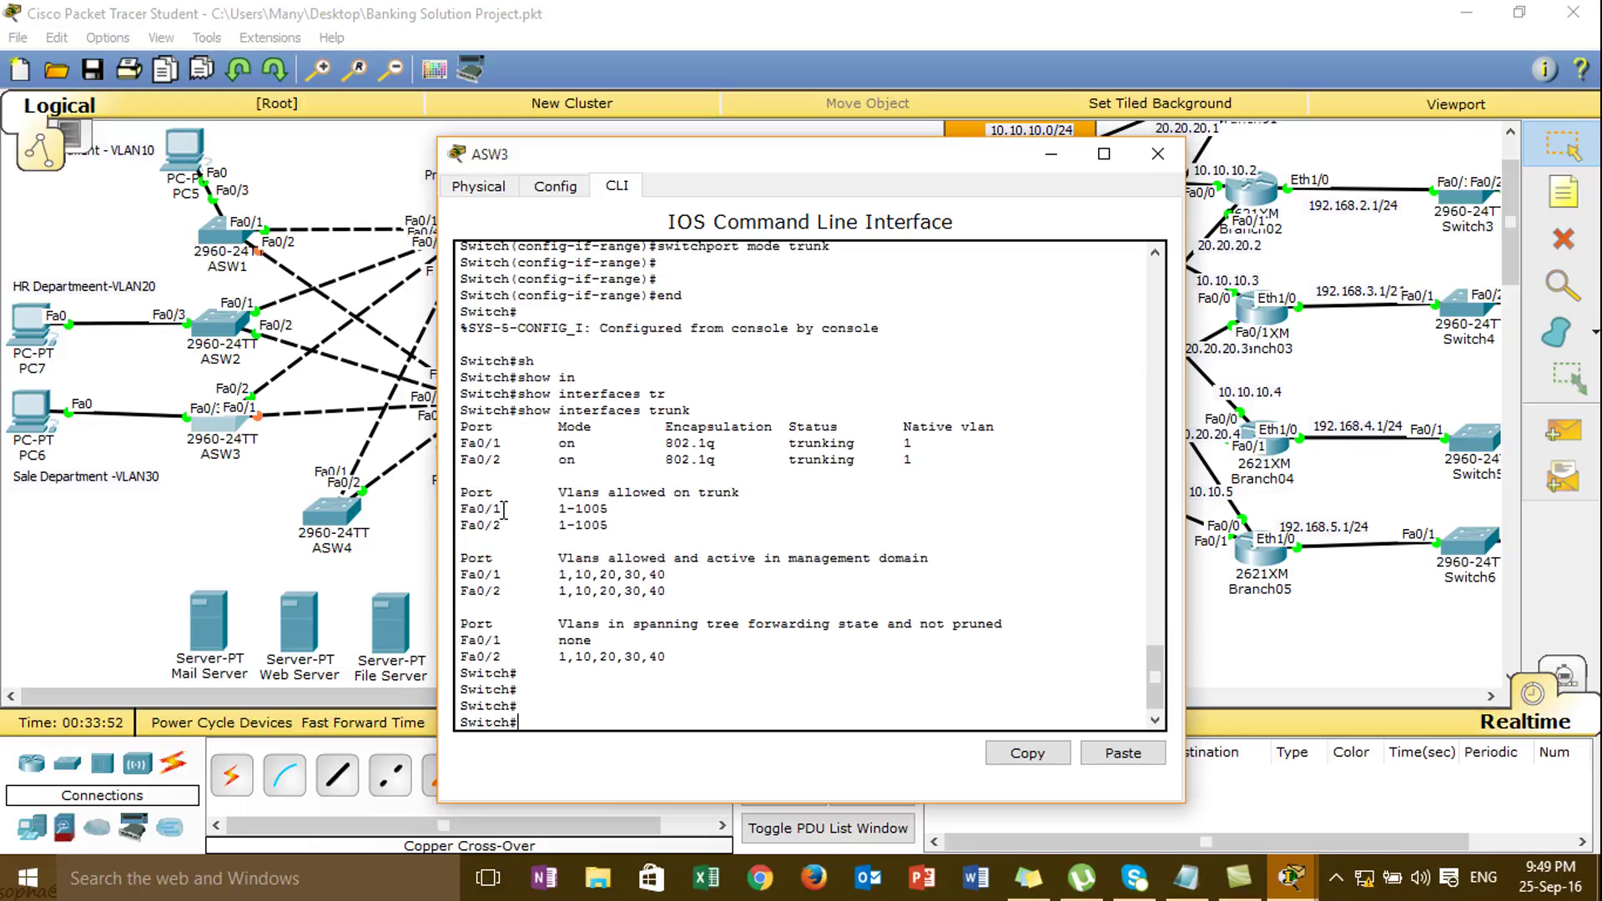
left_click_drag(467, 509, 501, 531)
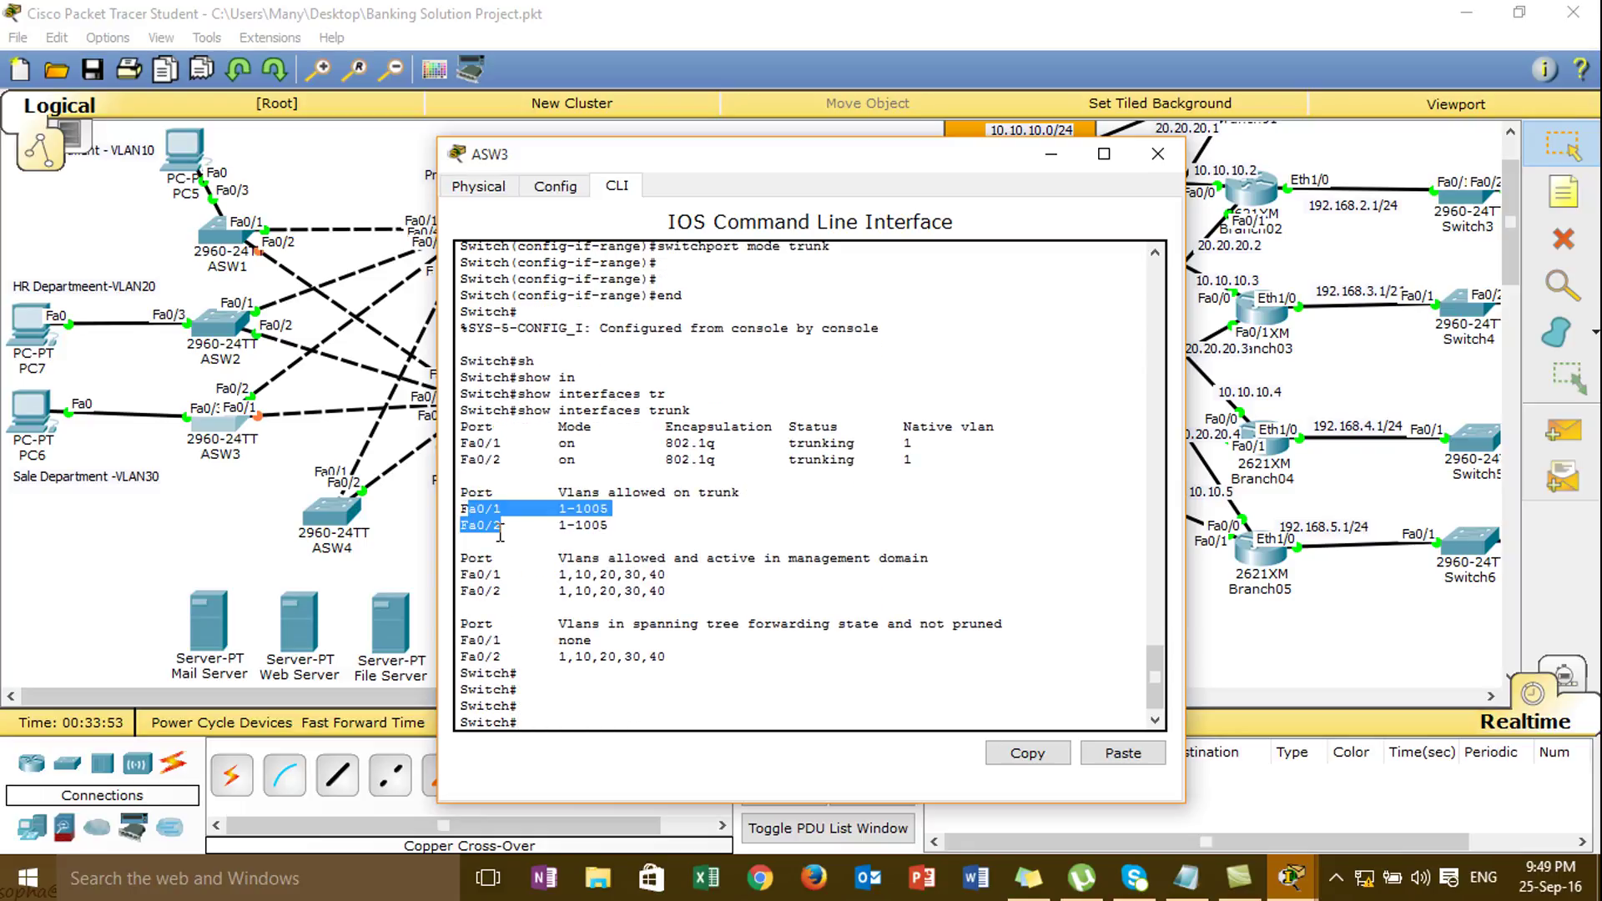
left_click(1158, 153)
- Open the ASW1 command line and end its interface configuration session
left_click(227, 234)
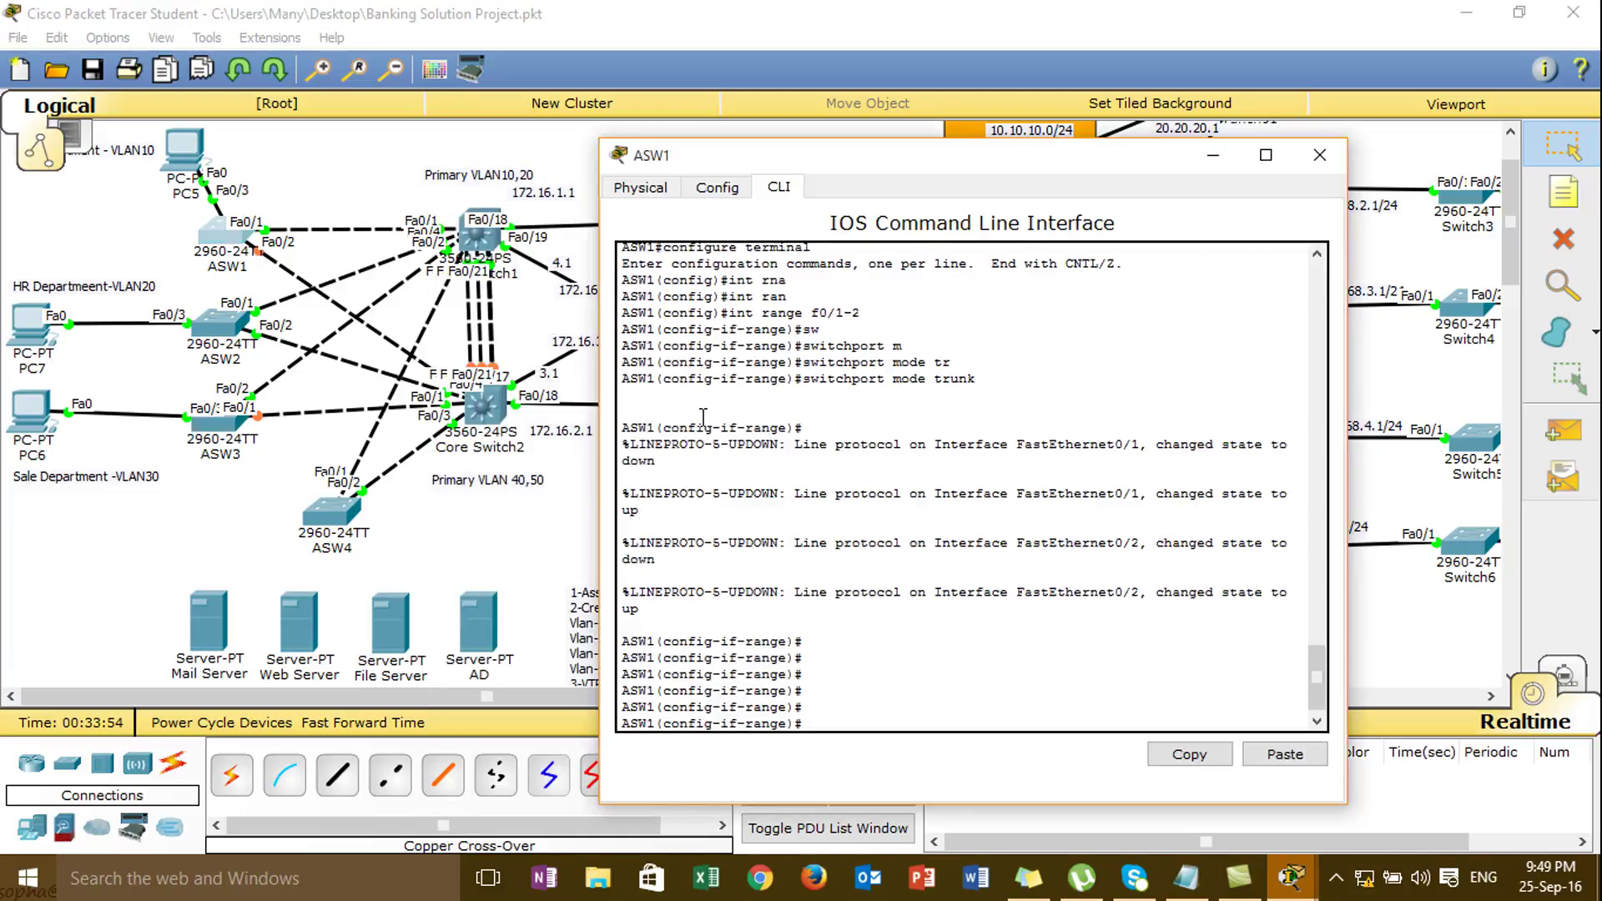
key("Return")
key("Return")
type("end")
key("Return")
- Show the trunk interfaces on ASW1 and examine the VLANs allowed on Fa0/1 and Fa0/2
type("sh")
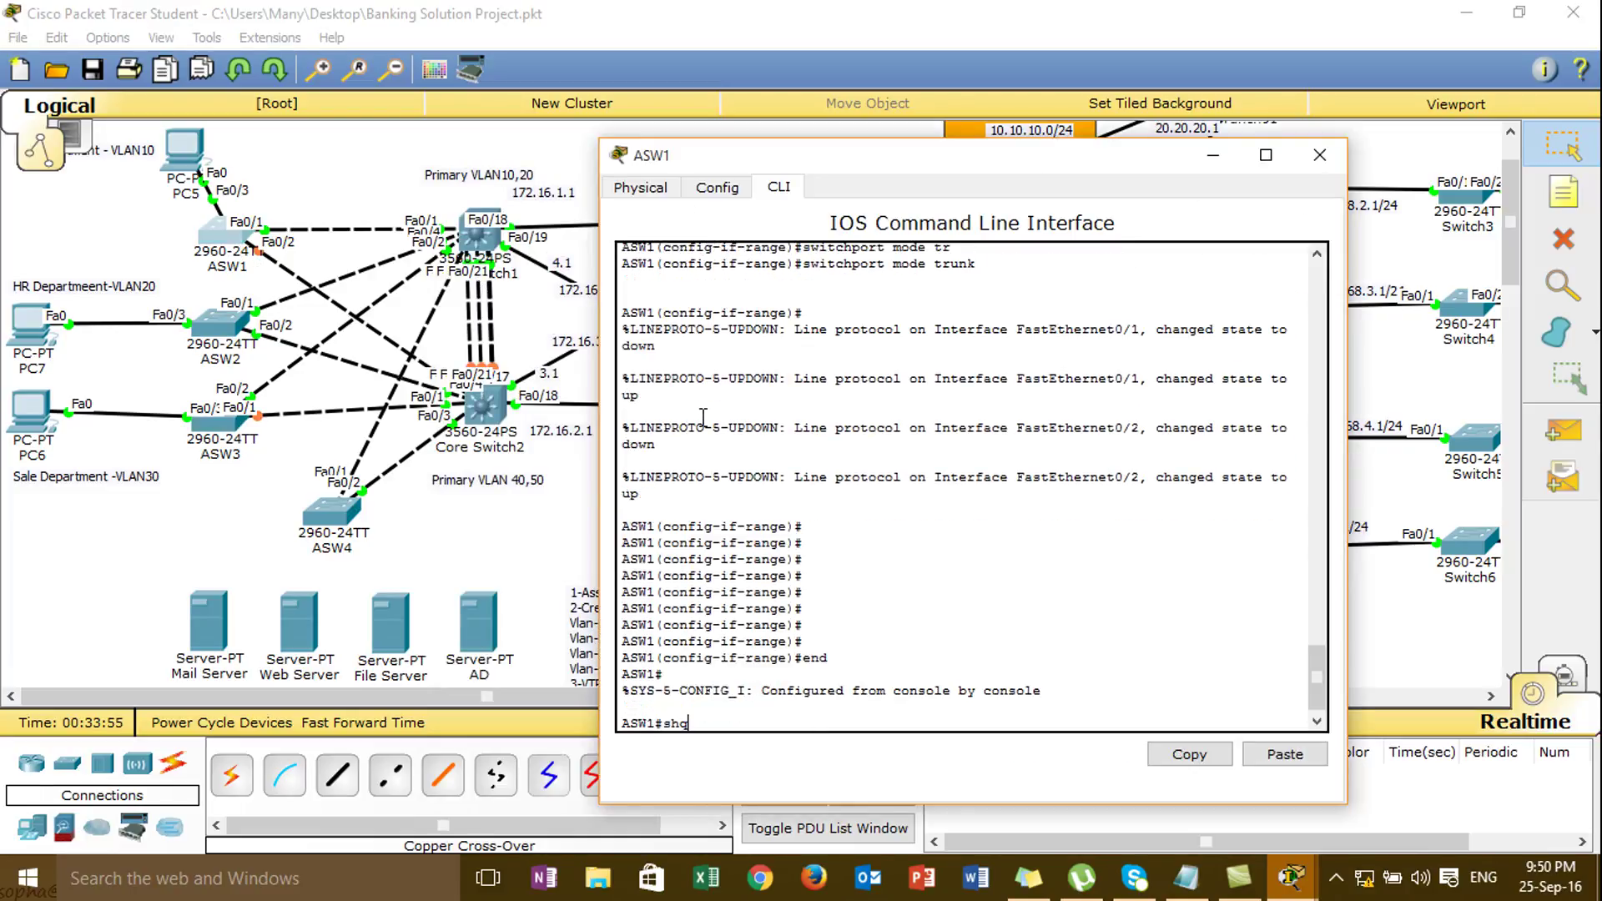
type("o")
key("Tab")
type("int tr")
key("Tab")
key("Return")
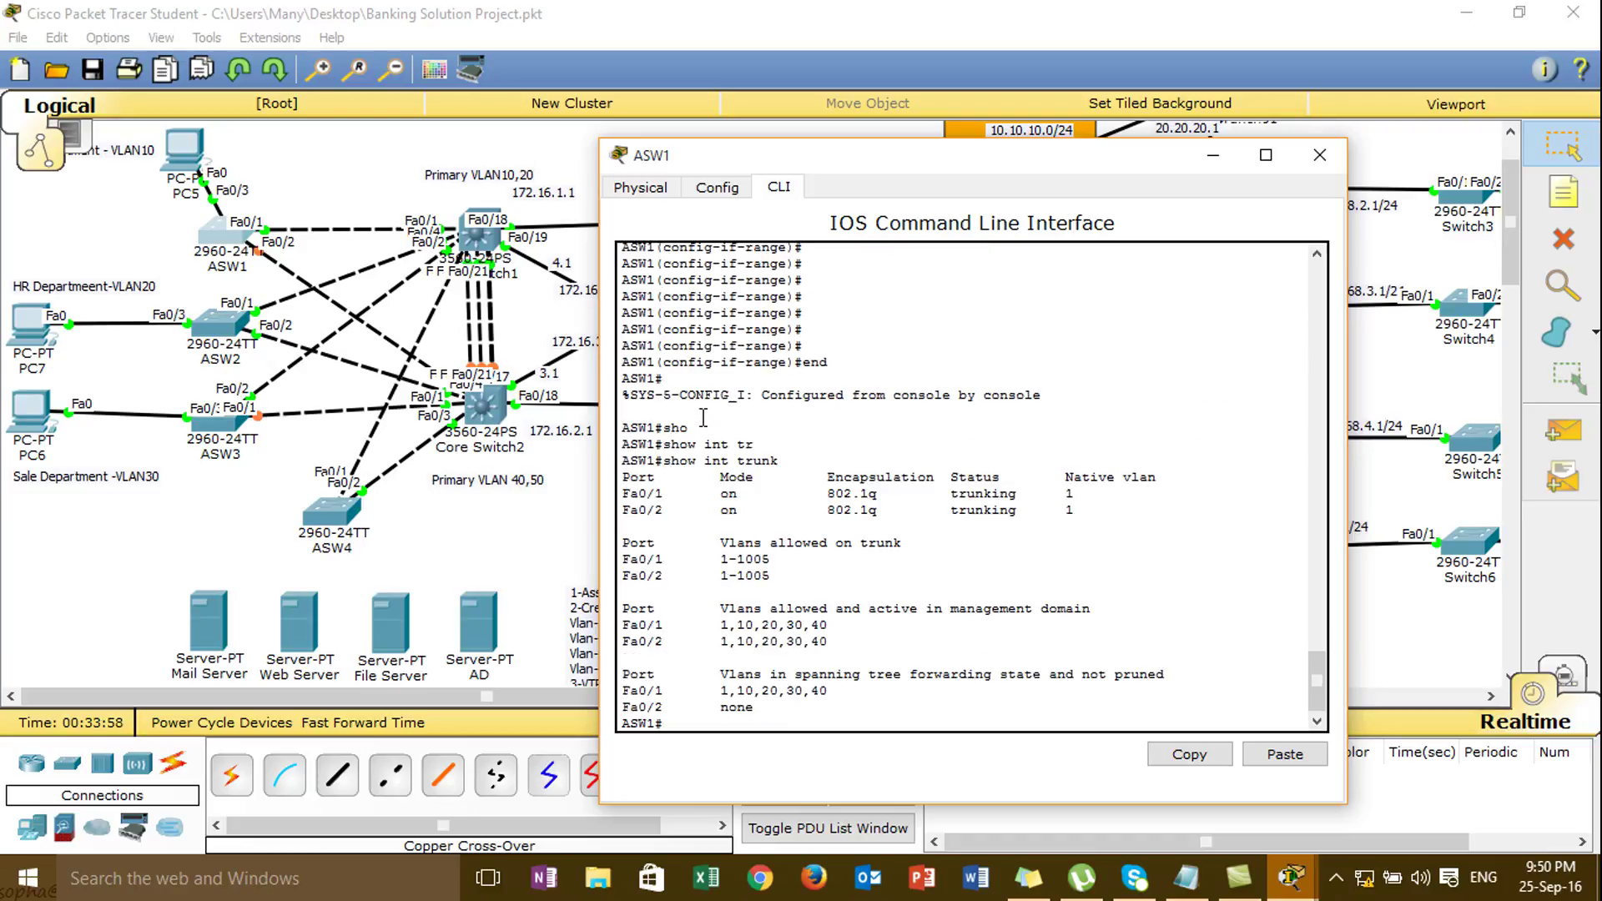
key("Return")
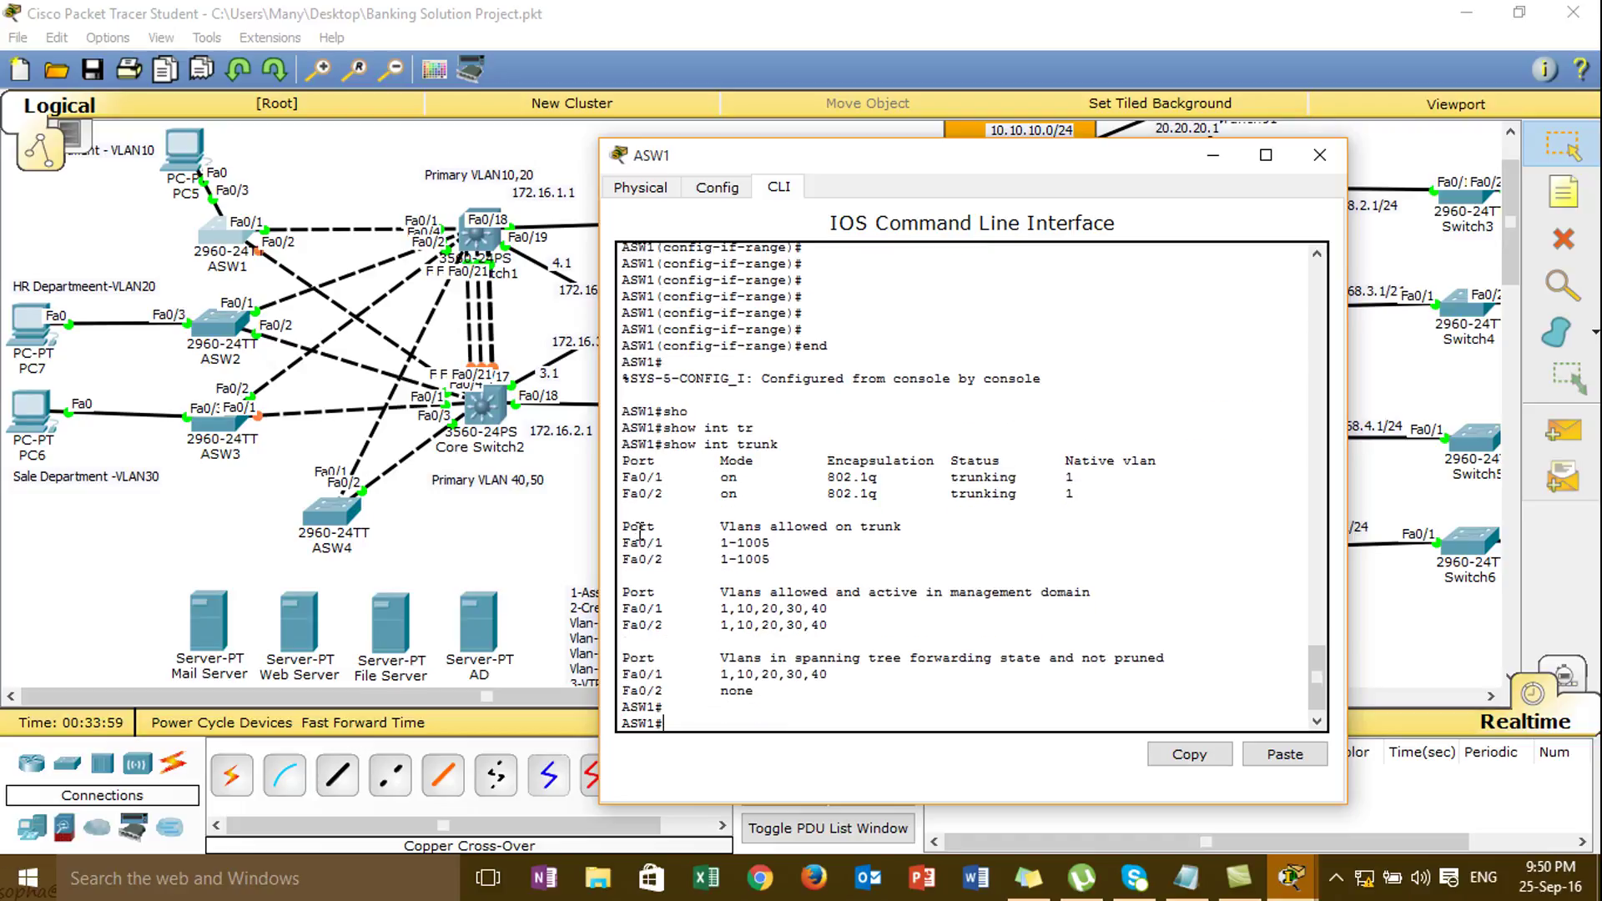
left_click_drag(622, 538, 773, 564)
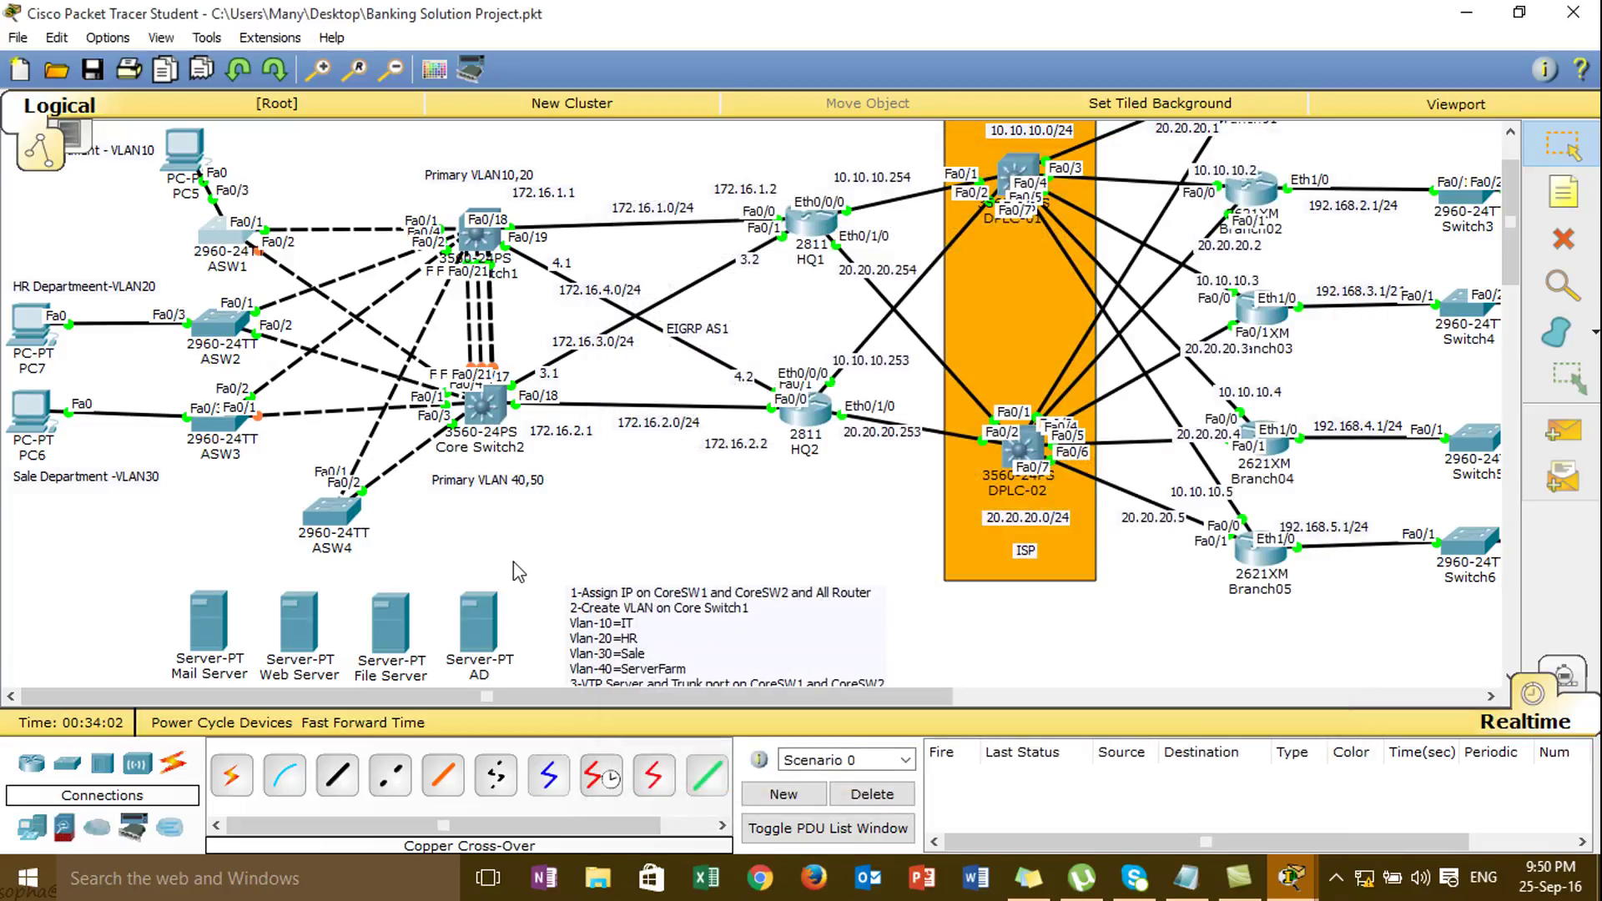
- Connect the Mail Server's Fa0 port to FastEthernet0/3 on ASW4 with a copper straight-through cable
left_click_drag(1512, 219, 1515, 242)
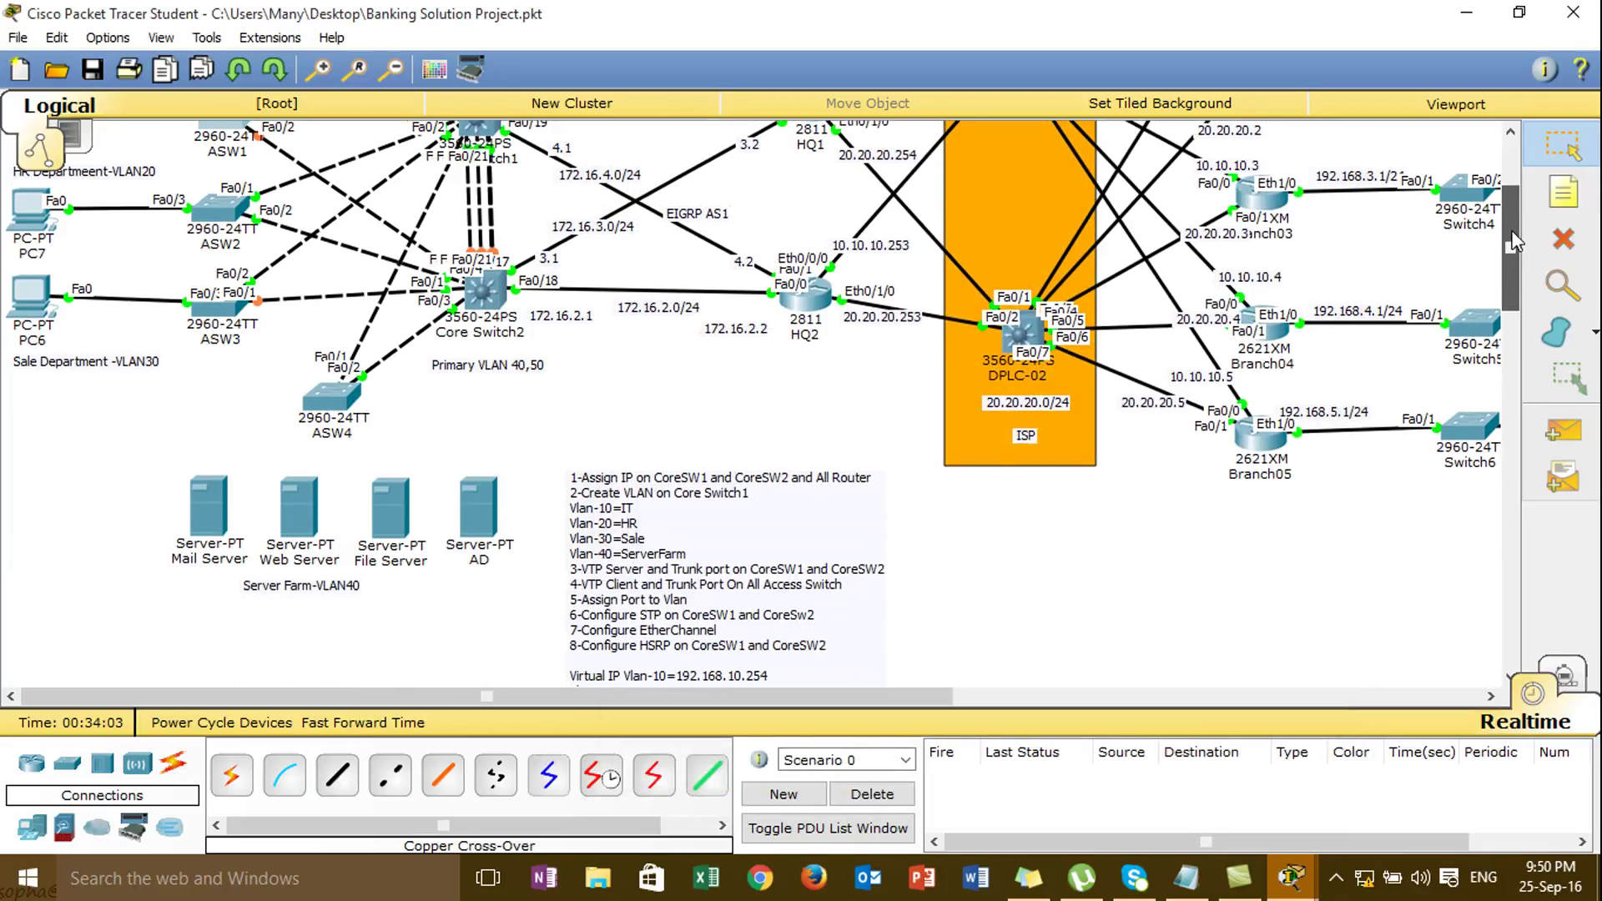
left_click(337, 775)
left_click(212, 500)
left_click(250, 511)
left_click(331, 397)
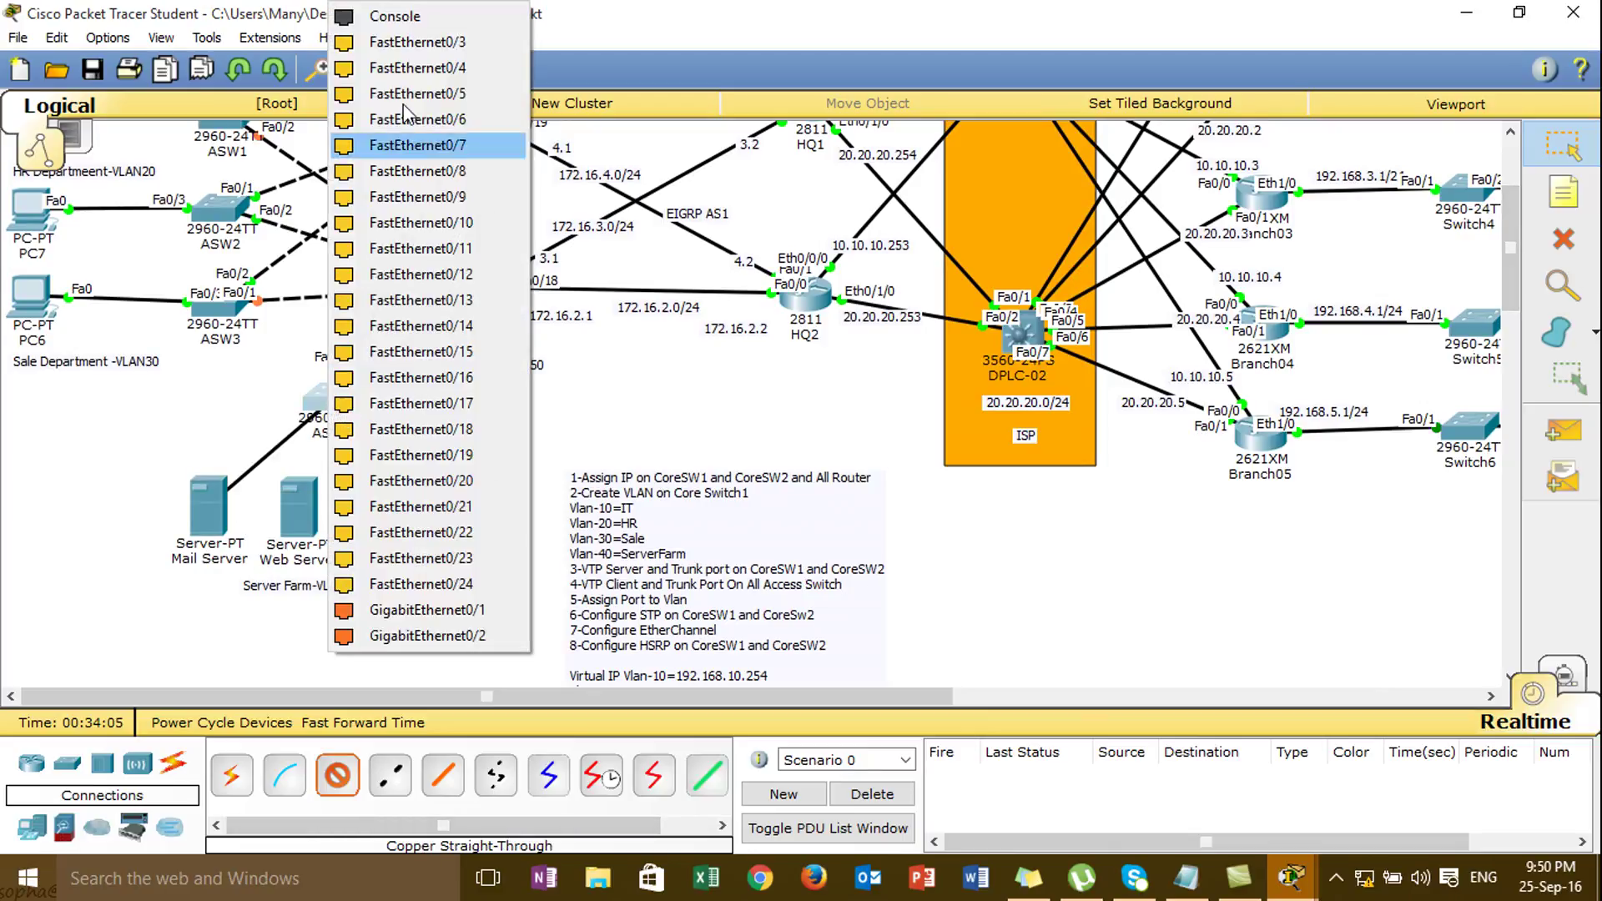
left_click(417, 42)
- Connect the Web Server's Fa0 port to FastEthernet0/4 on ASW4 with a copper straight-through cable
left_click(325, 780)
left_click(315, 526)
left_click(358, 539)
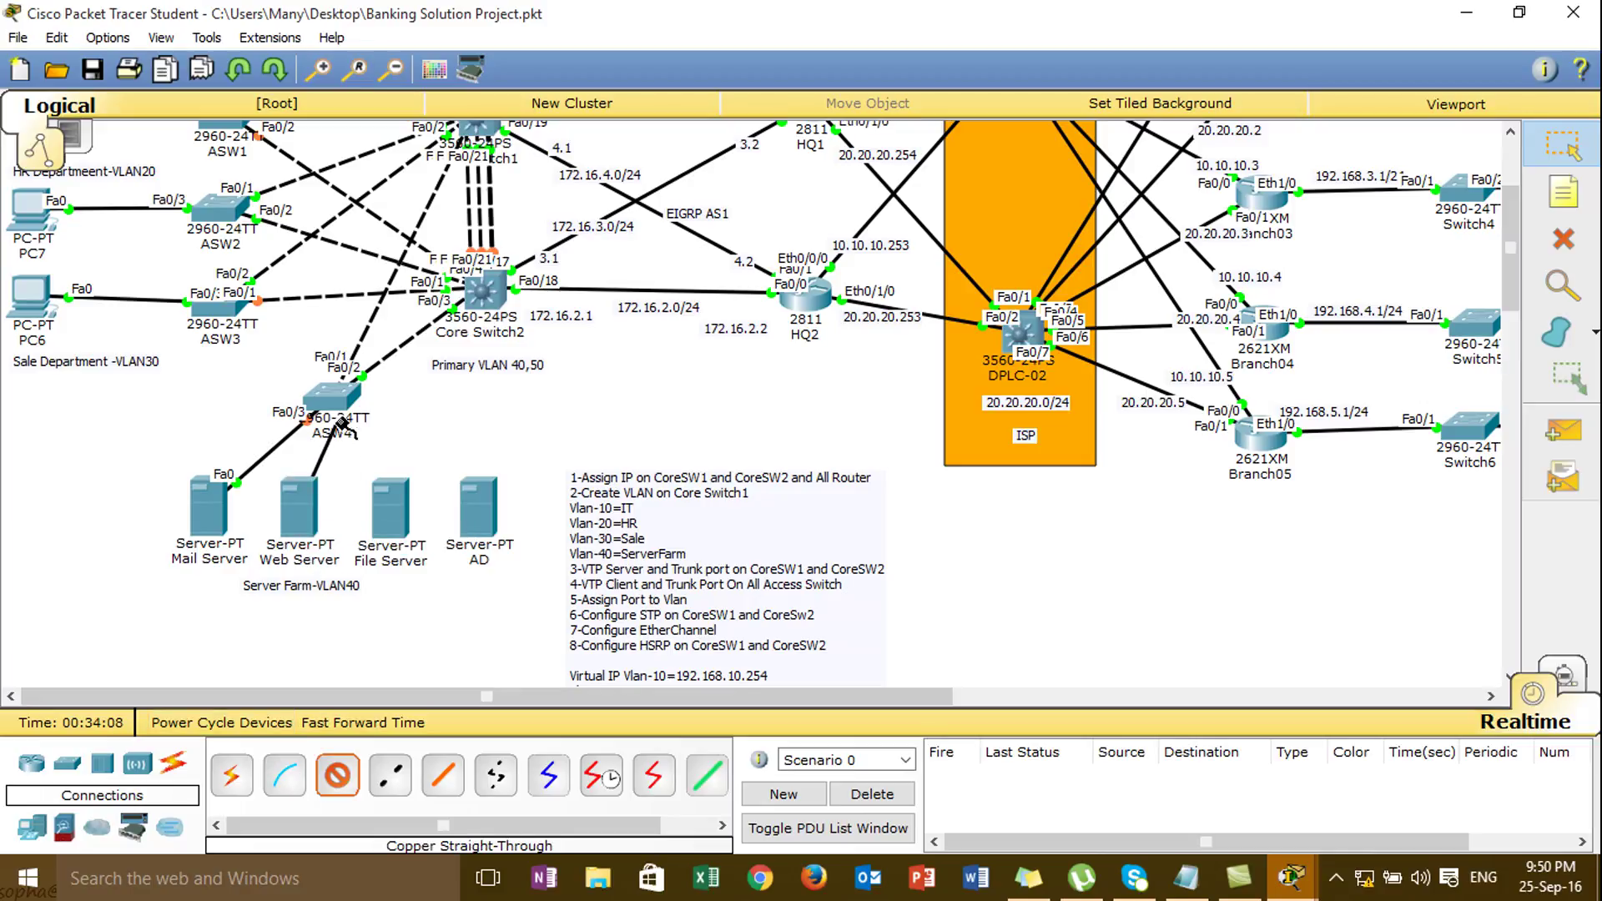
left_click(342, 436)
left_click(455, 43)
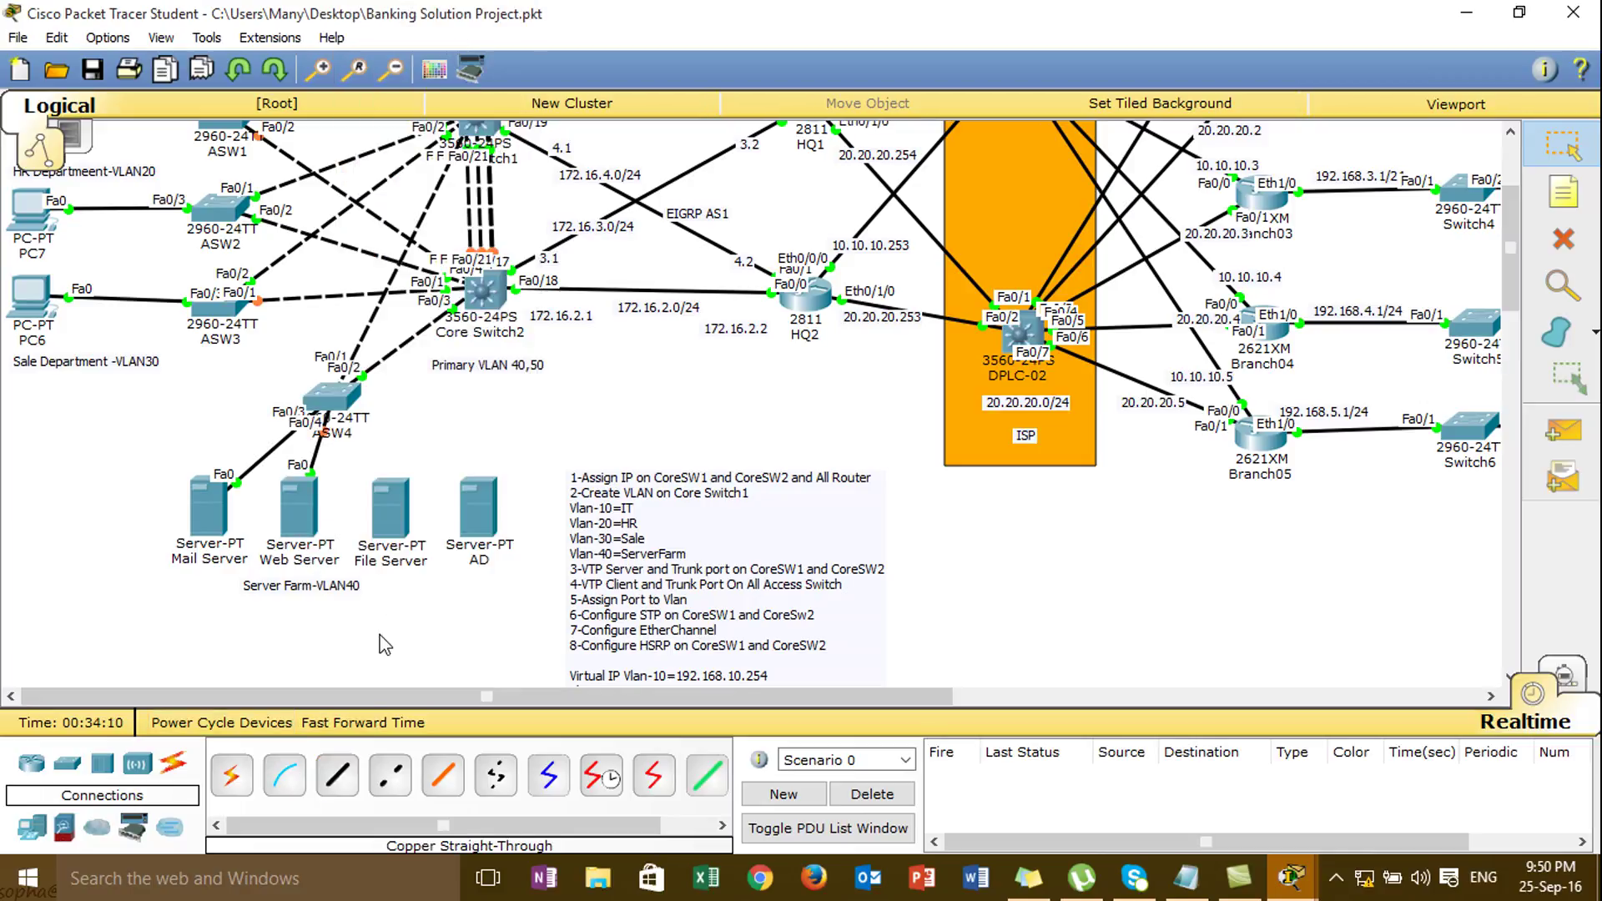
- Connect the File Server's Fa0 port to FastEthernet0/5 on ASW4 with a copper straight-through cable
left_click(337, 776)
left_click(398, 520)
left_click(467, 534)
left_click(334, 399)
left_click(447, 43)
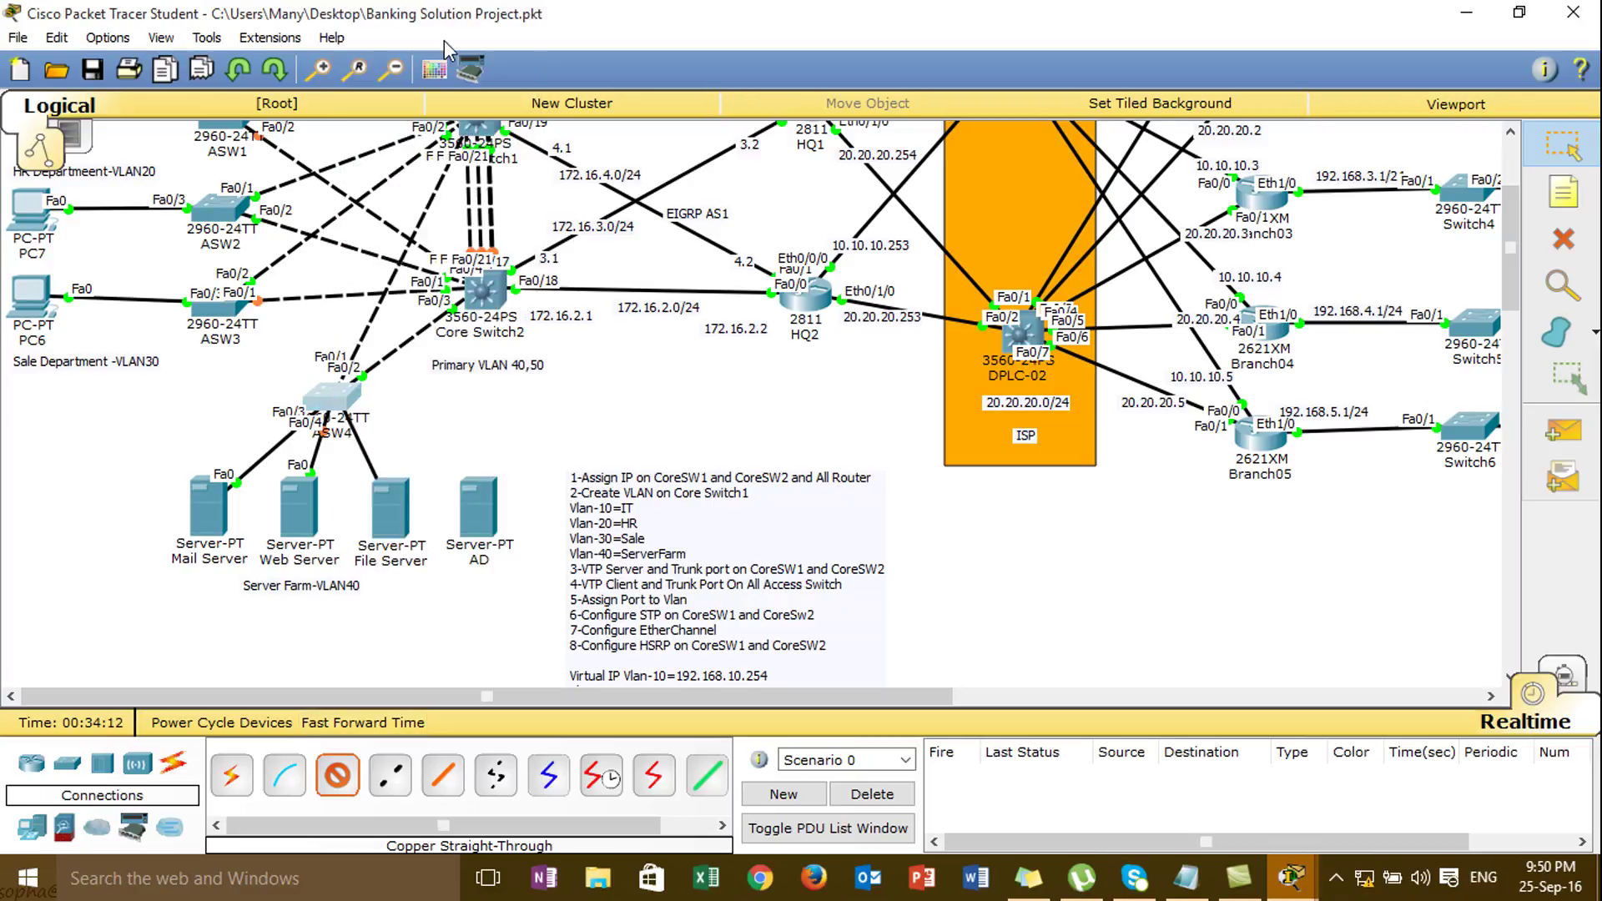
- Connect the AD server's Fa0 port to FastEthernet0/6 on ASW4 with a copper straight-through cable
left_click(337, 780)
left_click(484, 530)
left_click(476, 535)
left_click(349, 400)
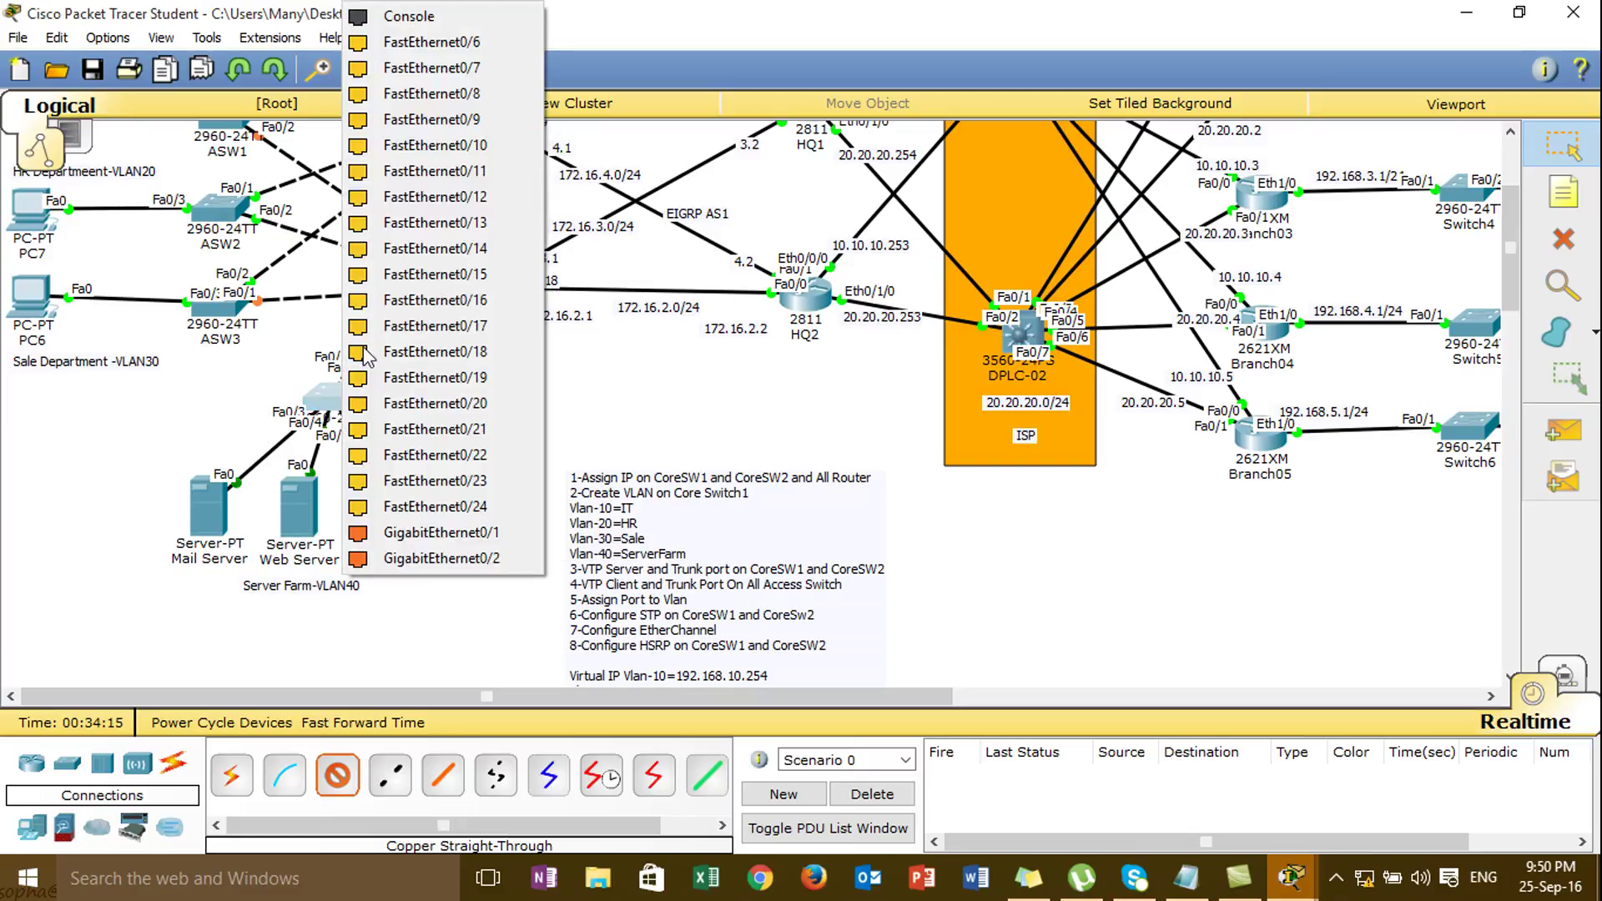
left_click(431, 42)
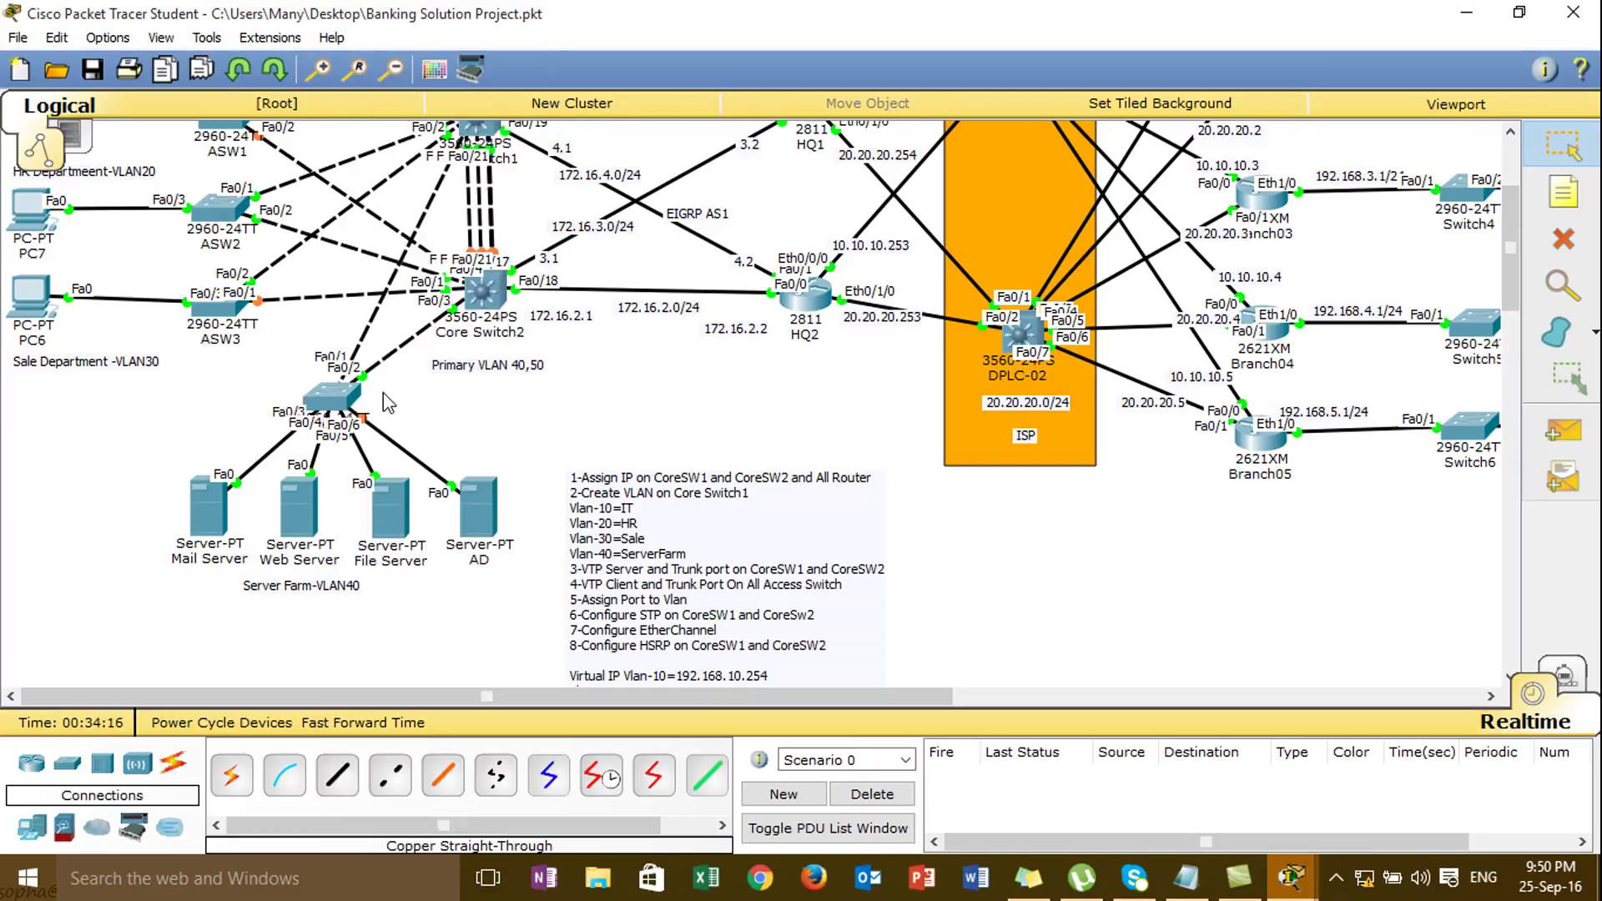
- Open the ASW4 command line and enter global configuration mode
left_click(345, 392)
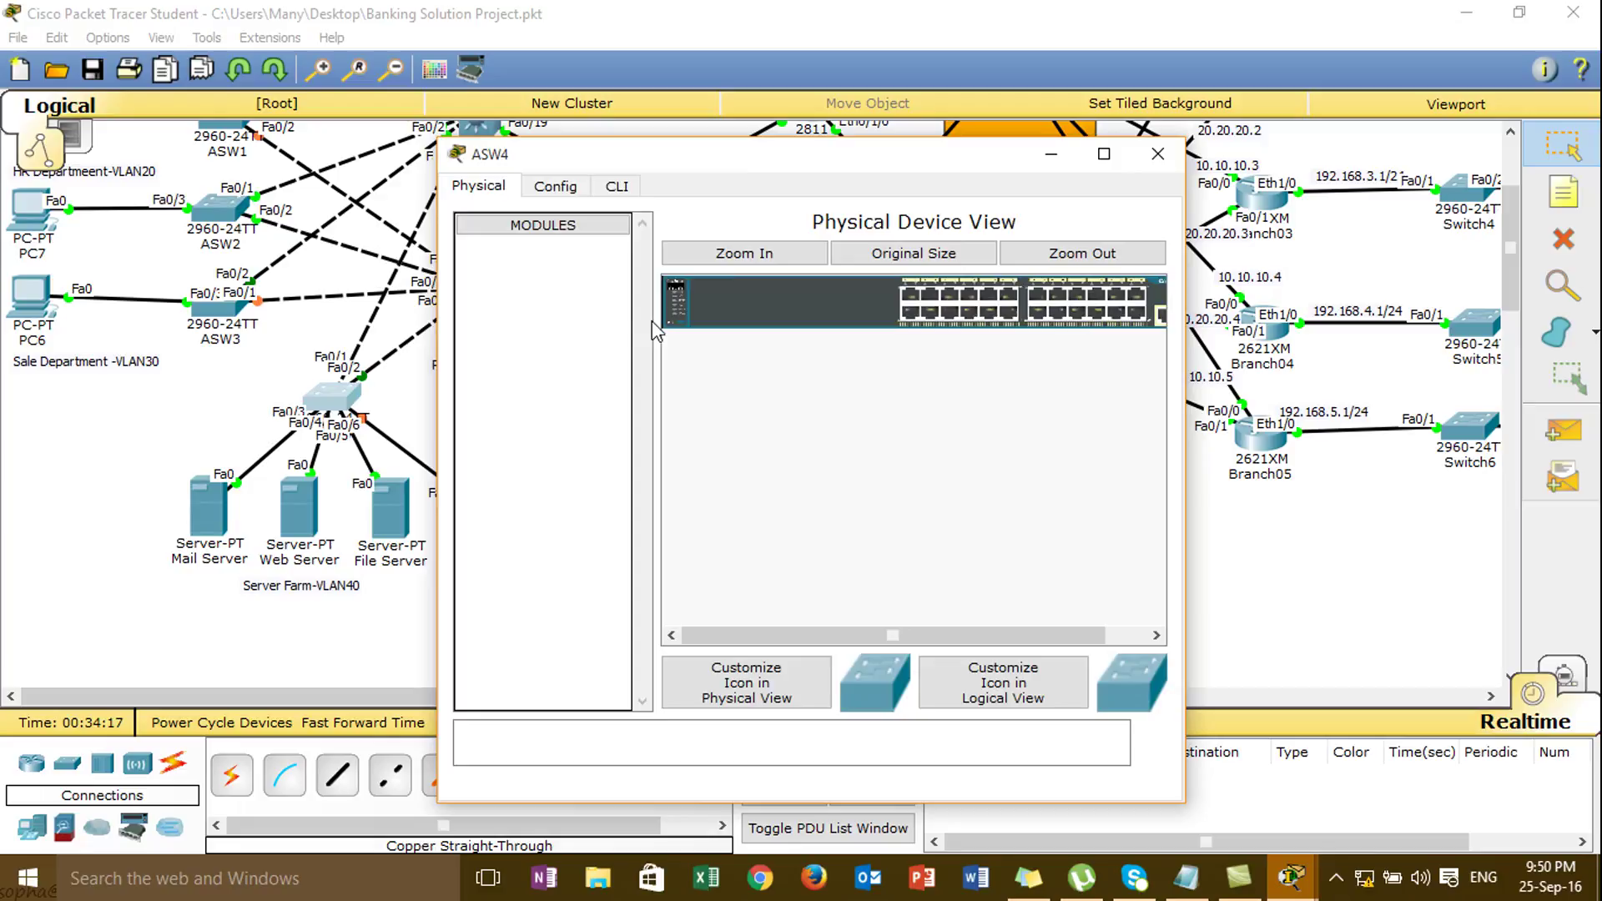
left_click_drag(737, 163, 839, 92)
left_click(722, 115)
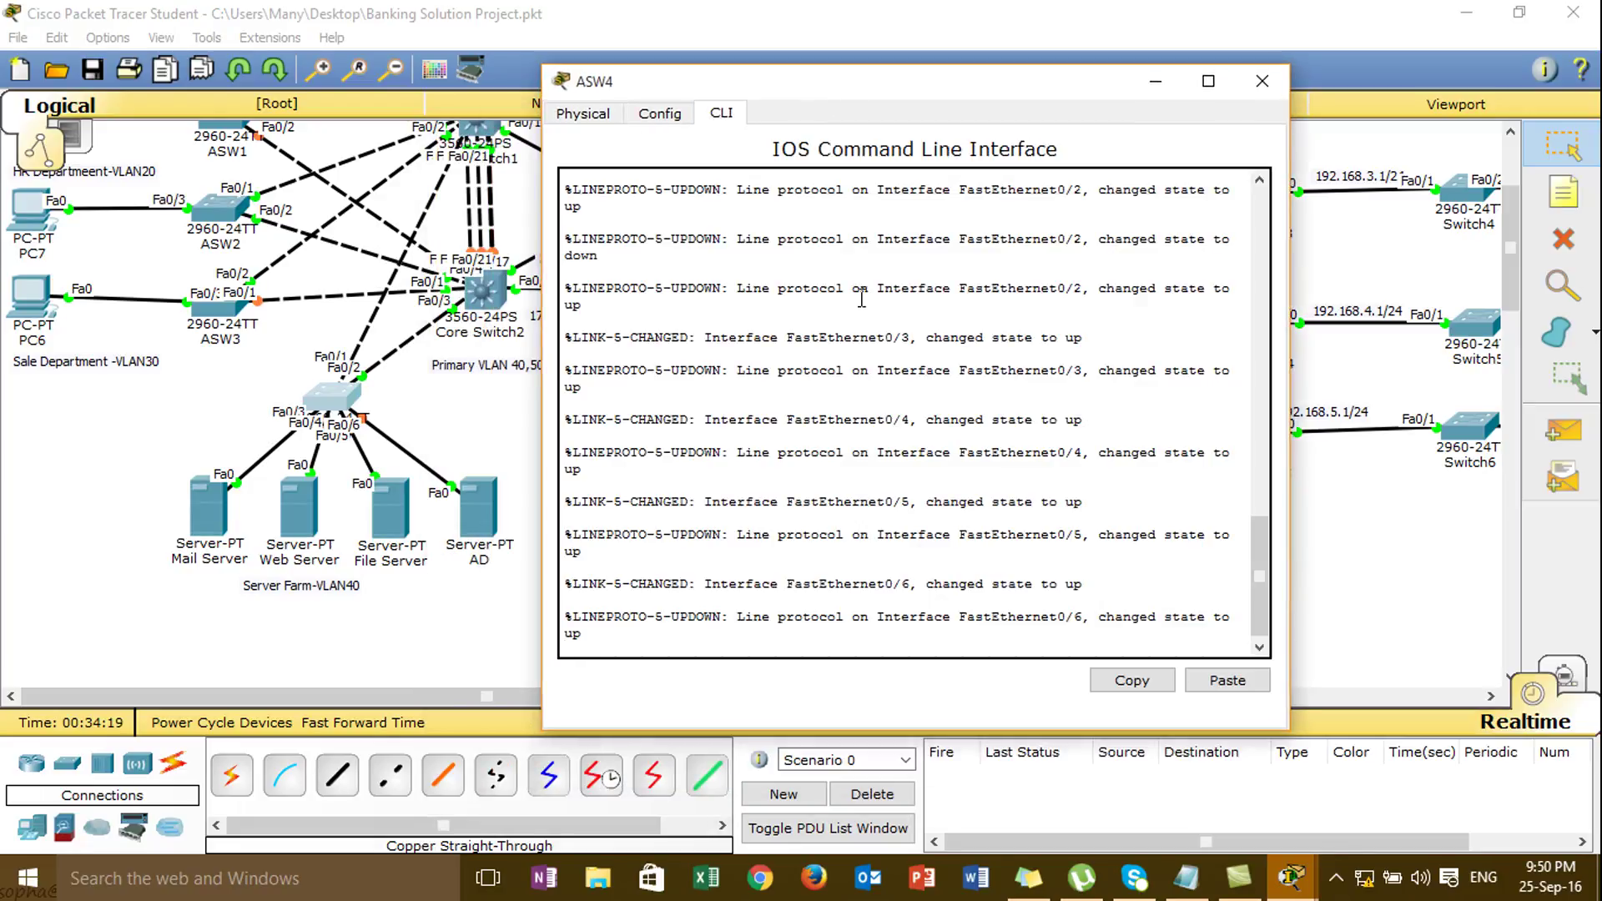
key("Return")
key("Return")
type("en")
key("Tab")
key("Return")
type("conf")
key("Tab")
type("t")
key("Tab")
key("Return")
- Set the switch's hostname to ASW5
type("hso")
key("Tab")
key("BackSpace")
key("BackSpace")
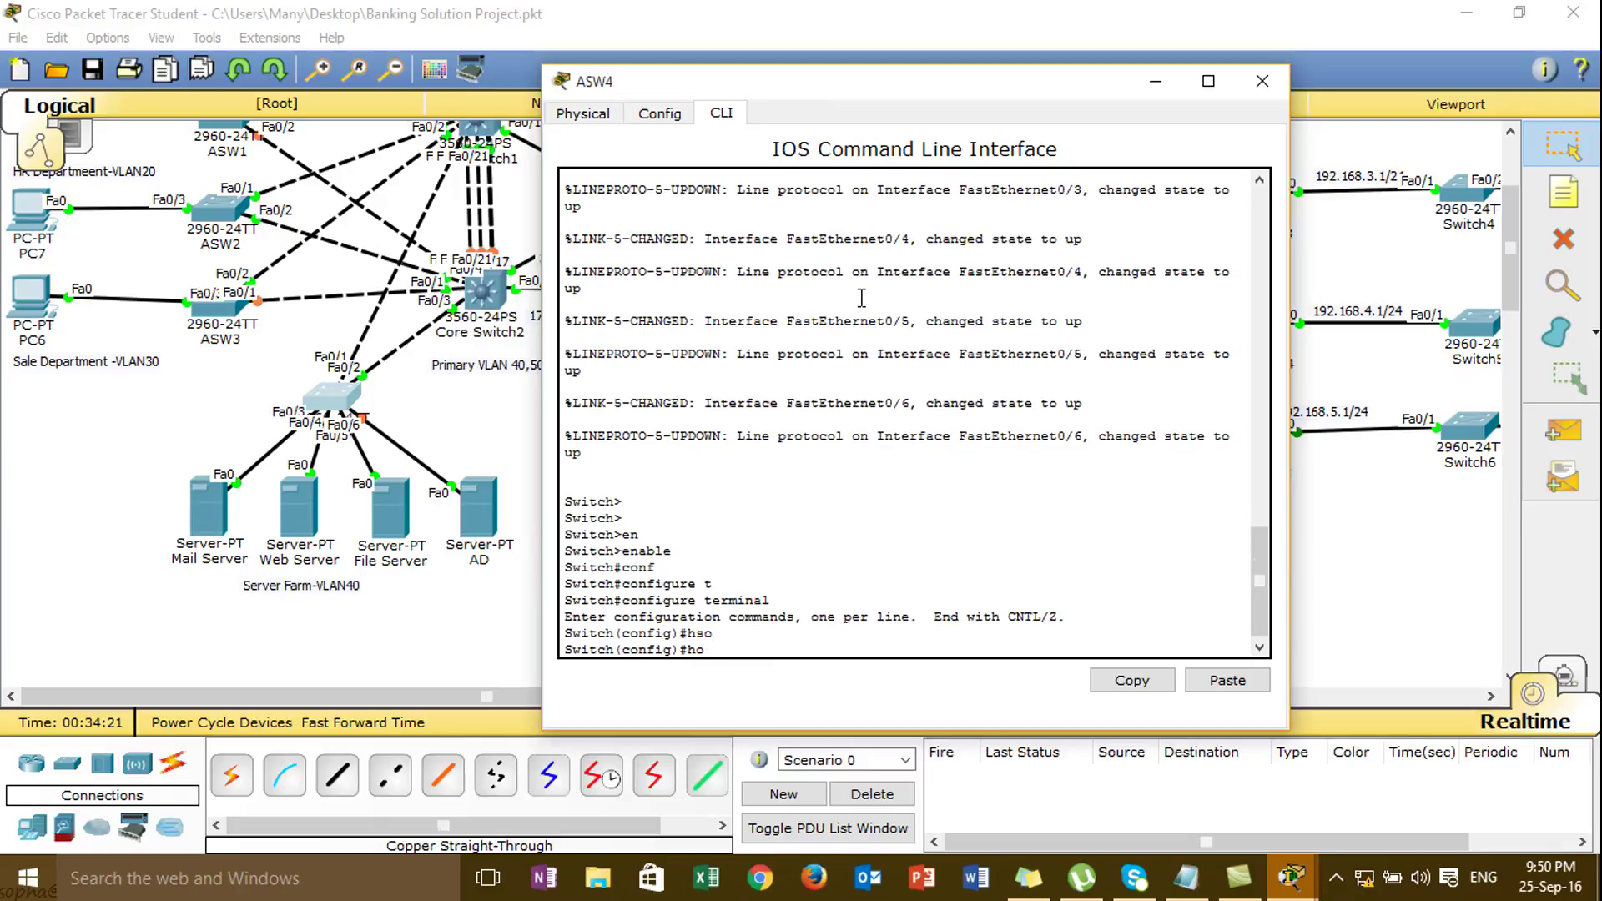
type("os")
key("Tab")
type("ASW")
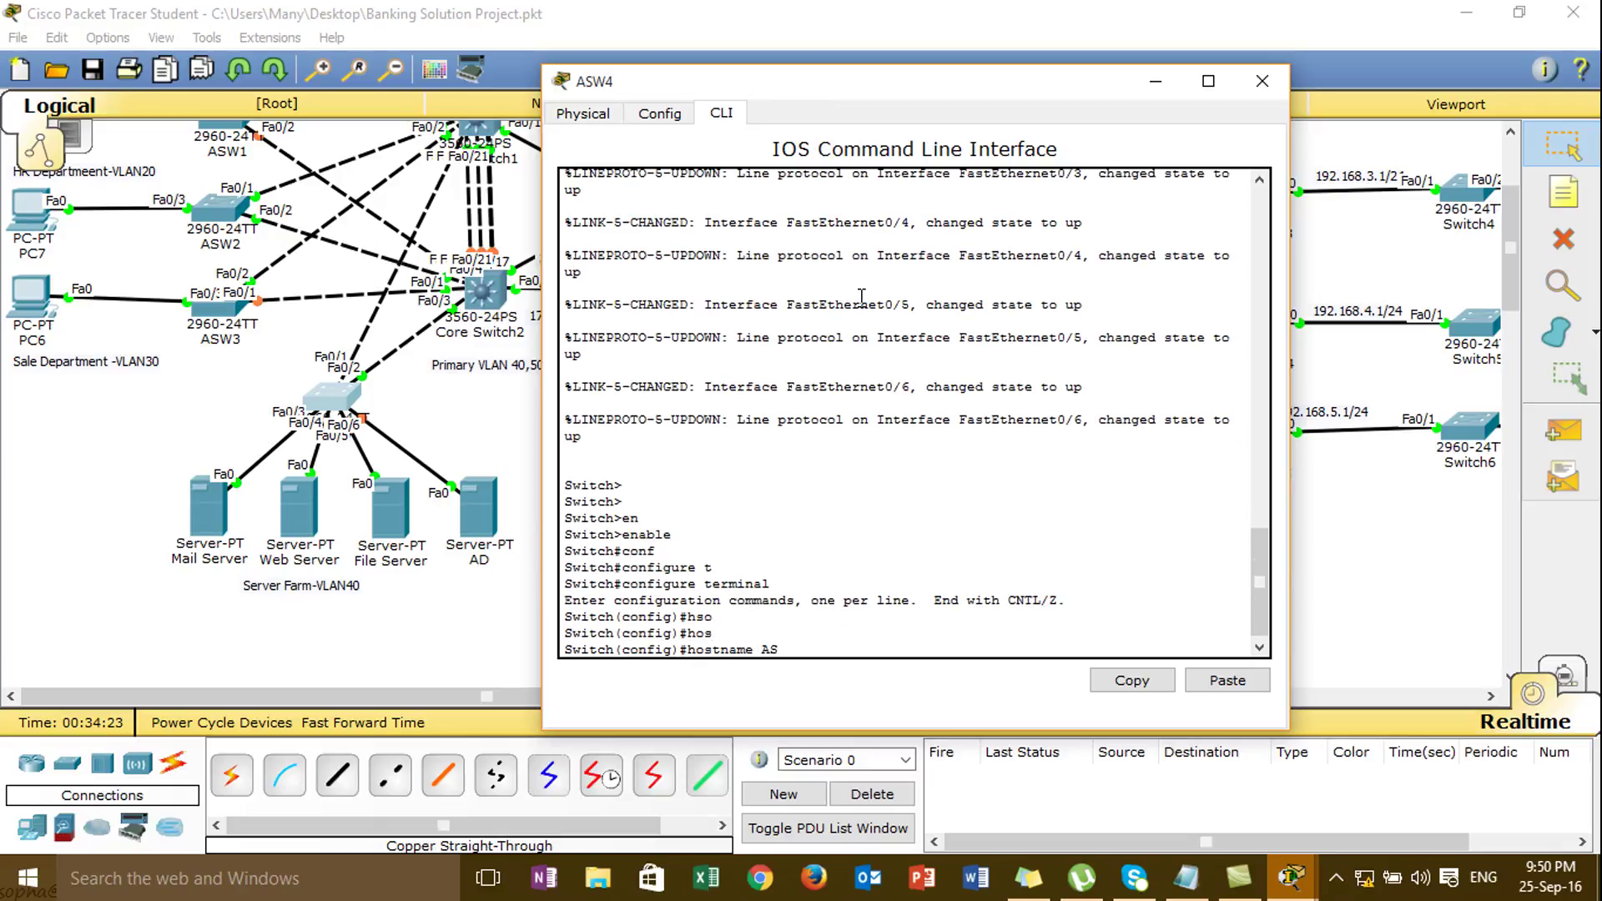
key("Return")
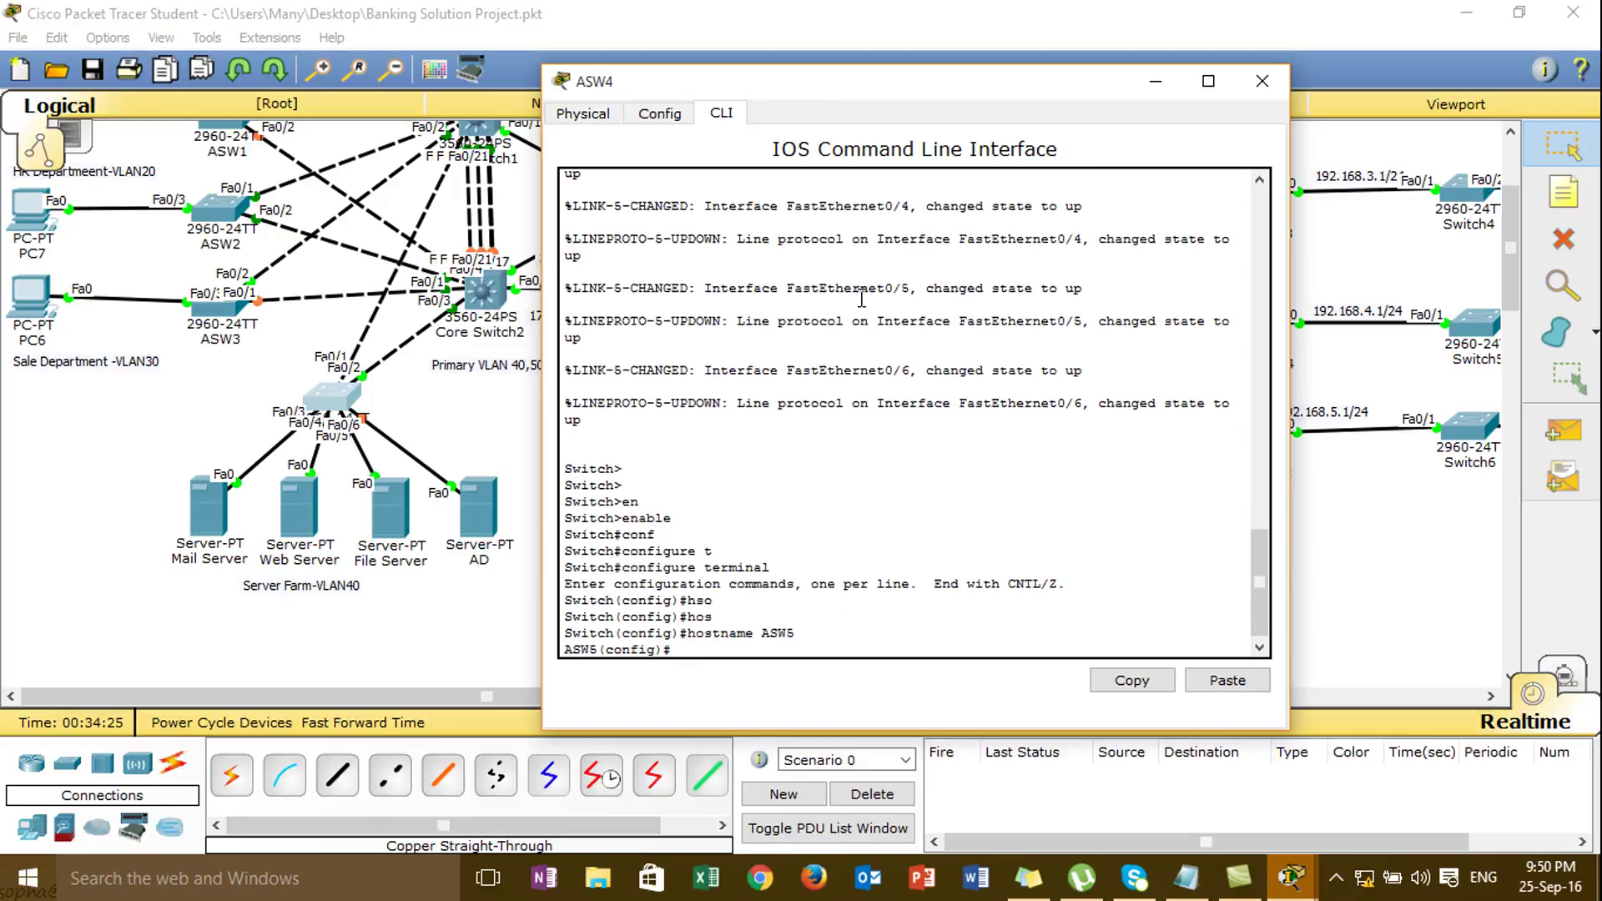
- Set the switch's VTP mode to client
type("vt")
key("Tab")
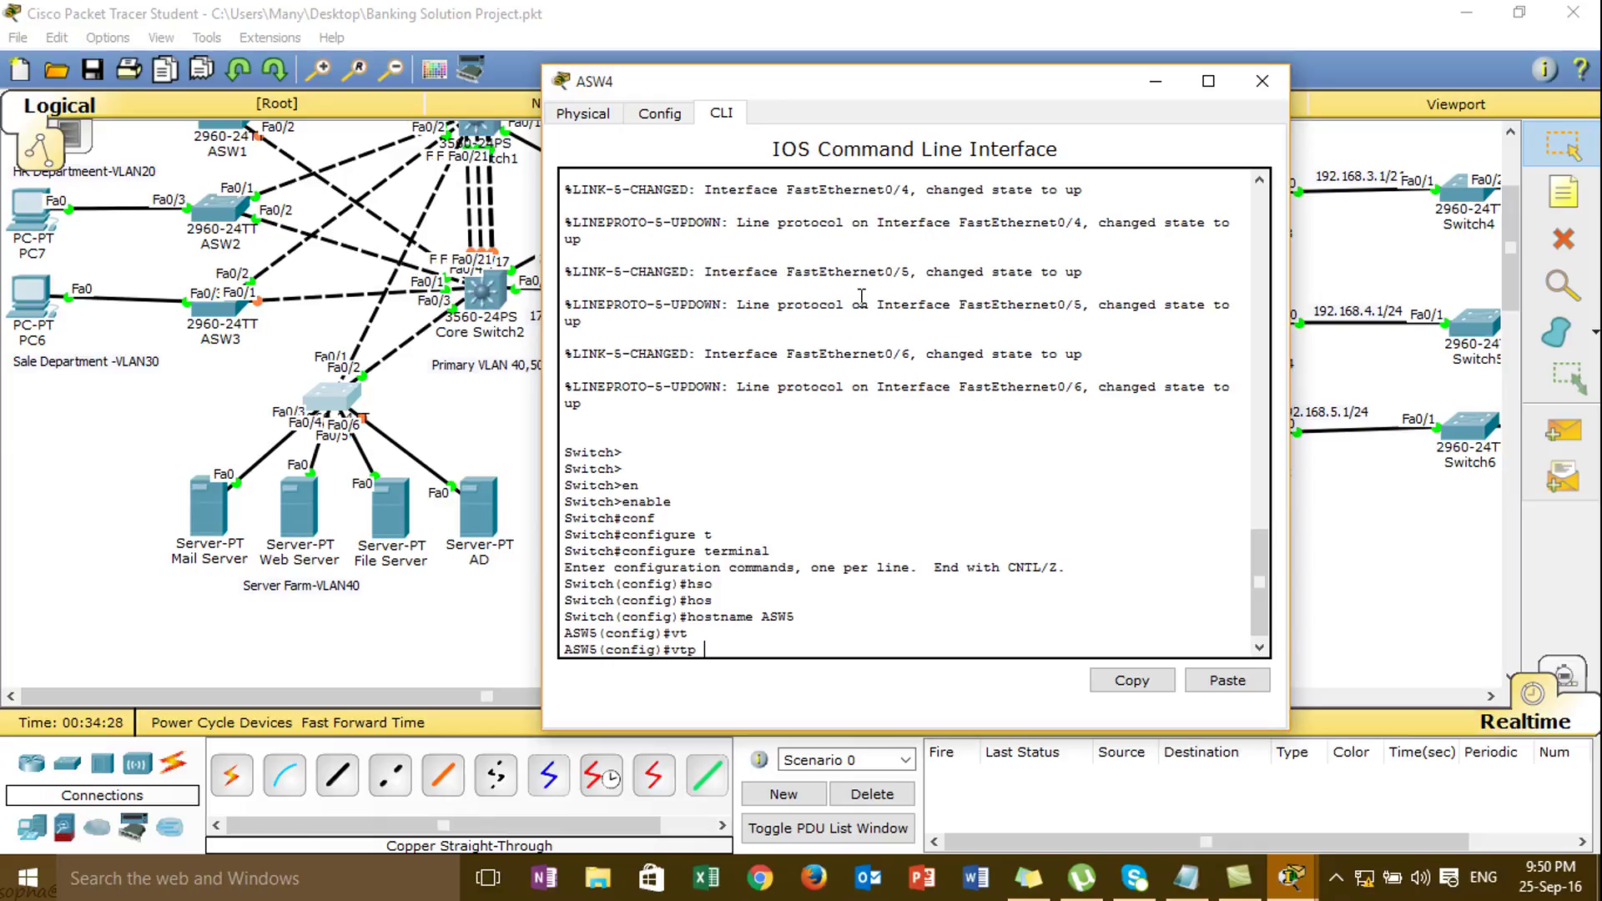
type("m")
key("Tab")
type("cl")
key("Tab")
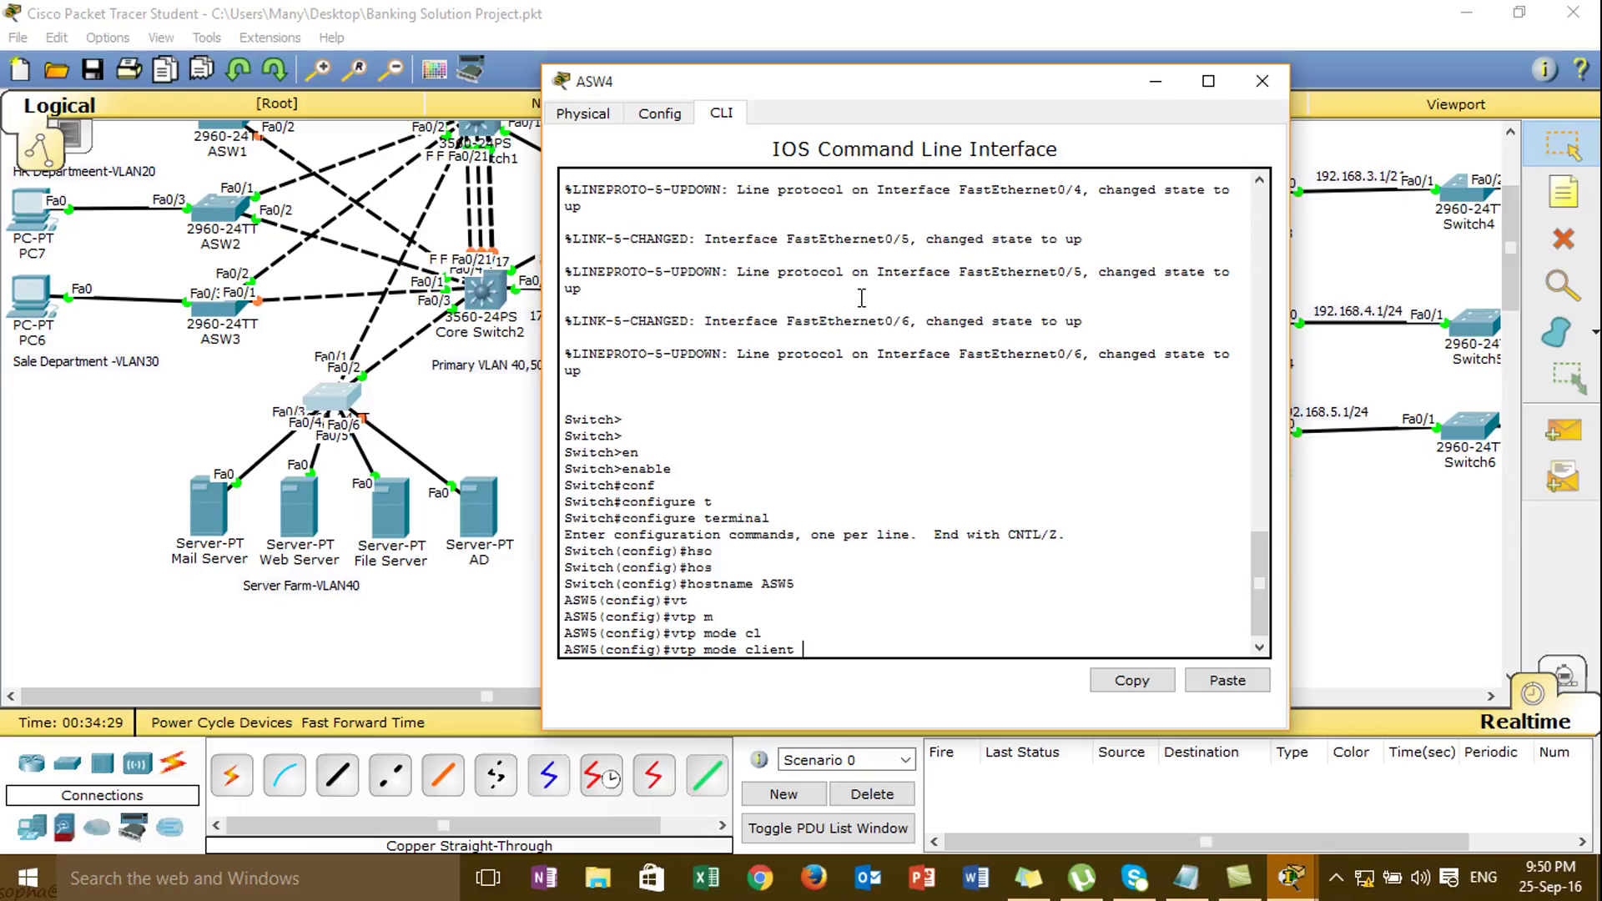
key("Return")
- Set the switch's VTP domain to cisco.com
type("vt")
key("Tab")
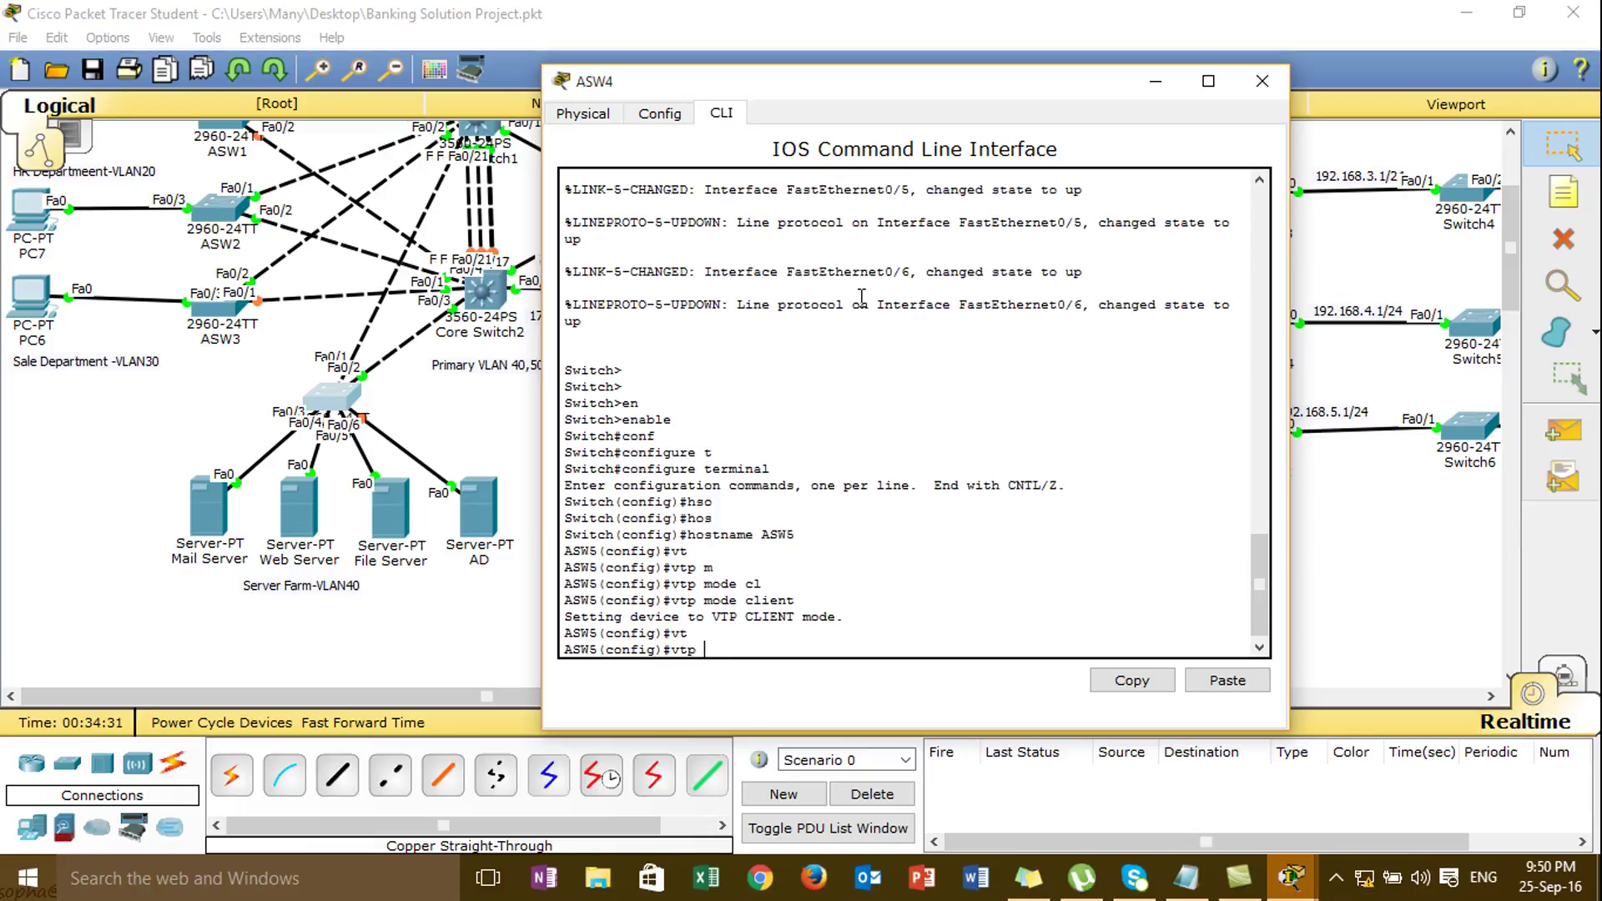
type("do")
key("Tab")
type("cisco.com")
key("Return")
- Try to set the switch's VTP version to 2
type("vt")
key("Tab")
type("ver")
key("Tab")
type("2")
key("Return")
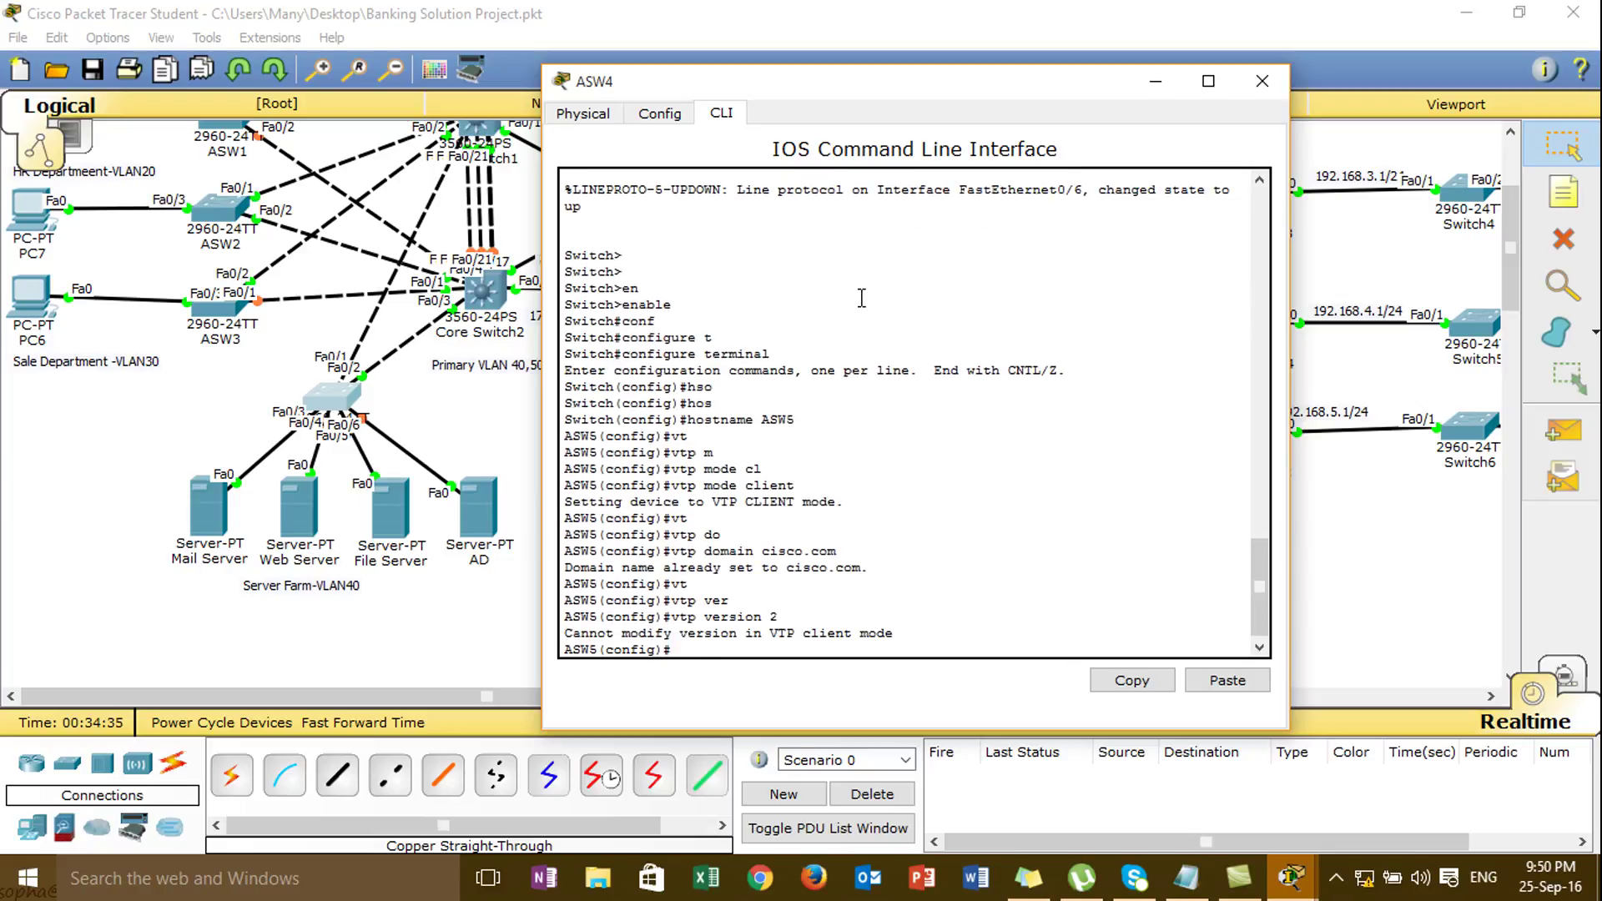
- Set the interface range f0/1-2 to switchport mode trunk and end the configuration session
type("int ran")
key("Tab")
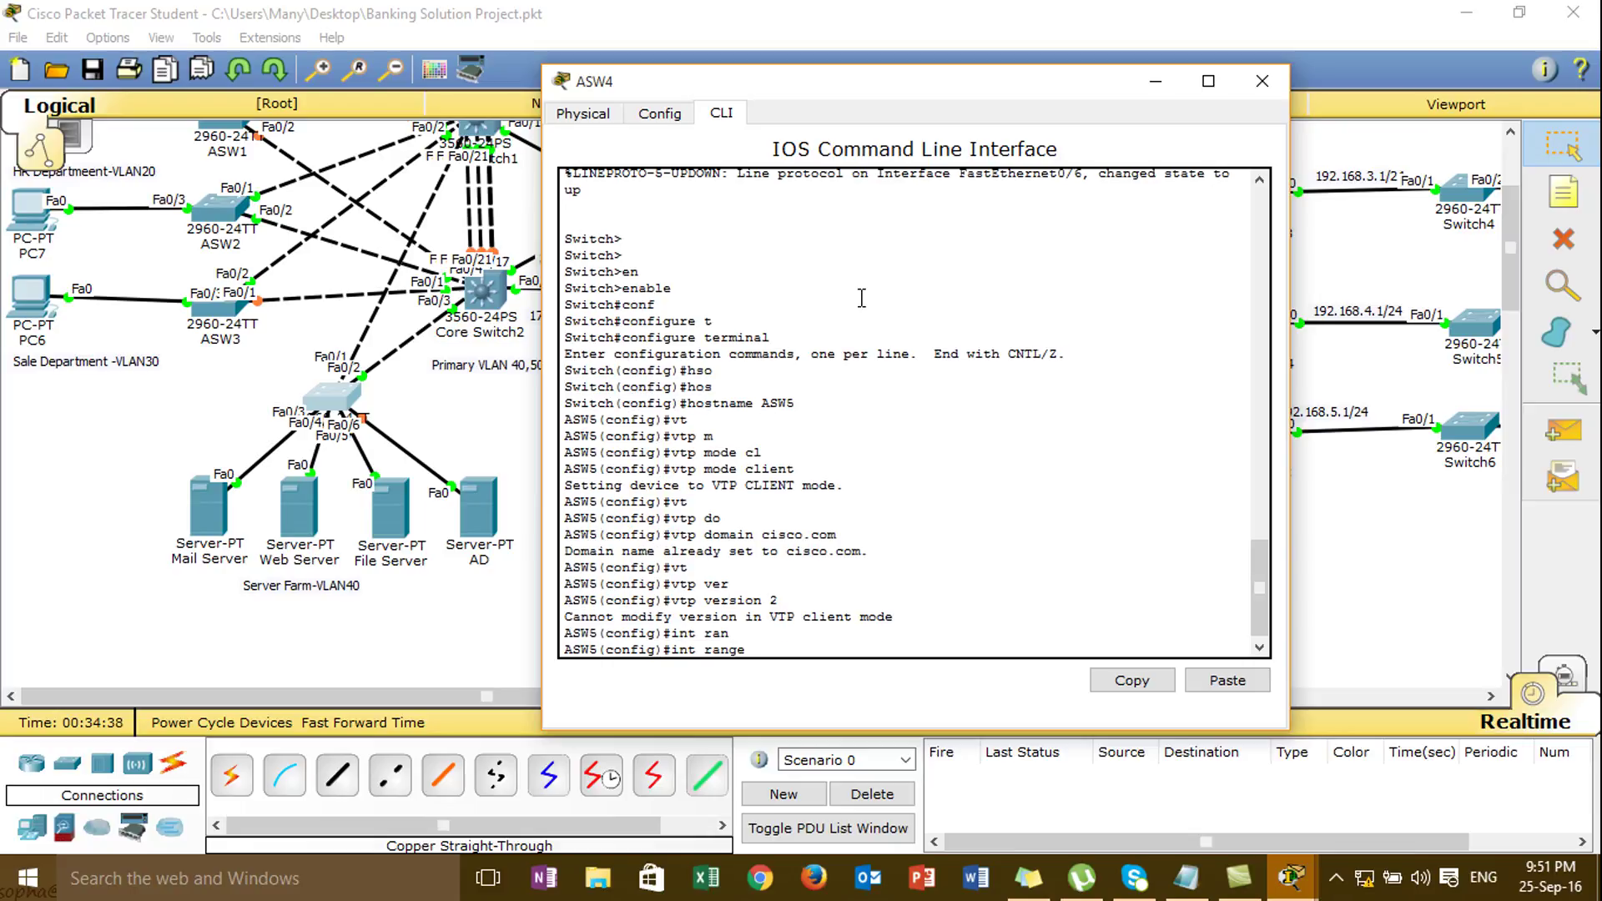
type("f0/1-2")
key("Return")
type("sw")
key("Tab")
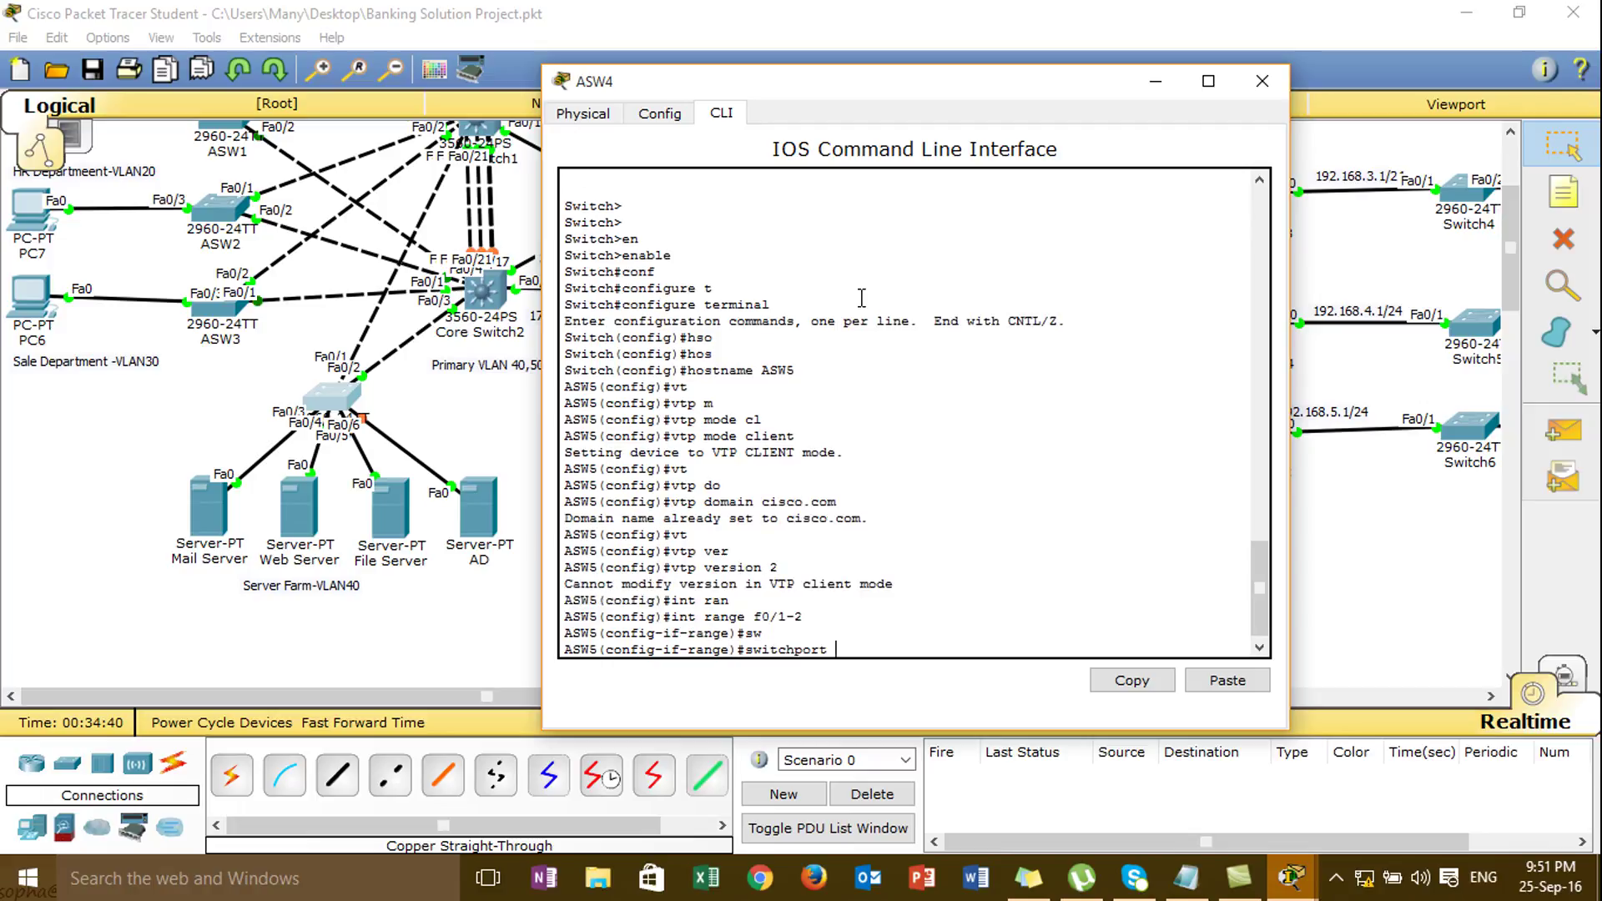
type("m")
key("Tab")
type("tr")
key("Tab")
key("Return")
key("Return")
key("Return")
key("Return")
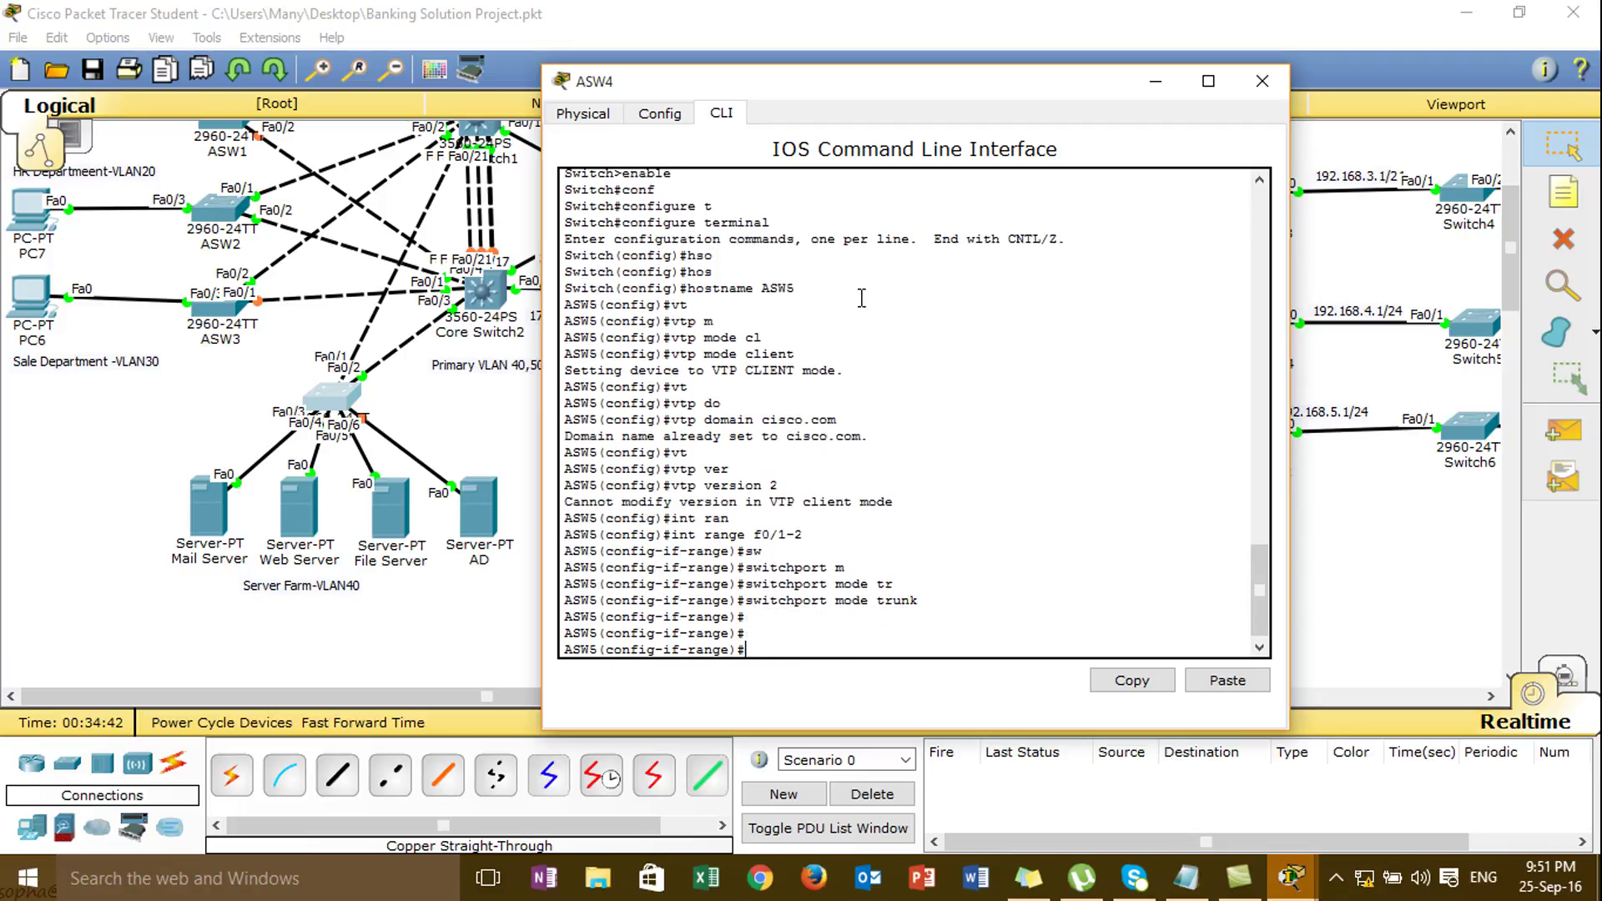
type("end")
key("Return")
- Show the trunk interfaces on the server farm switch and examine which uplinks are trunking
type("sh")
key("Tab")
type("in")
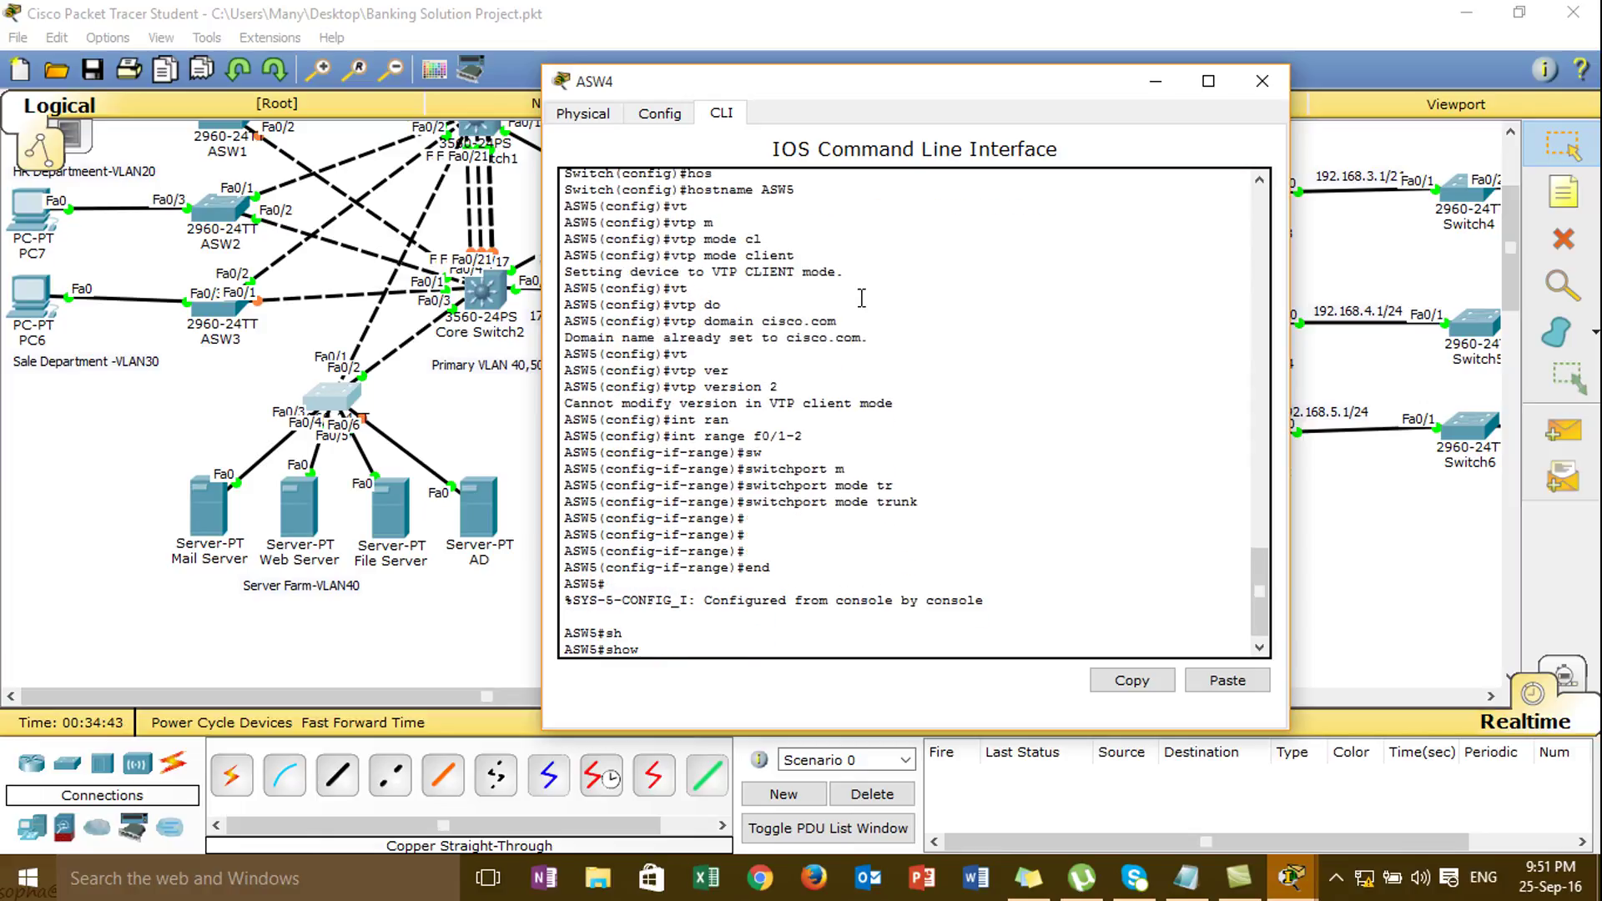
key("Tab")
type("tr")
key("Tab")
key("Return")
key("Return")
key("Return")
key("Return")
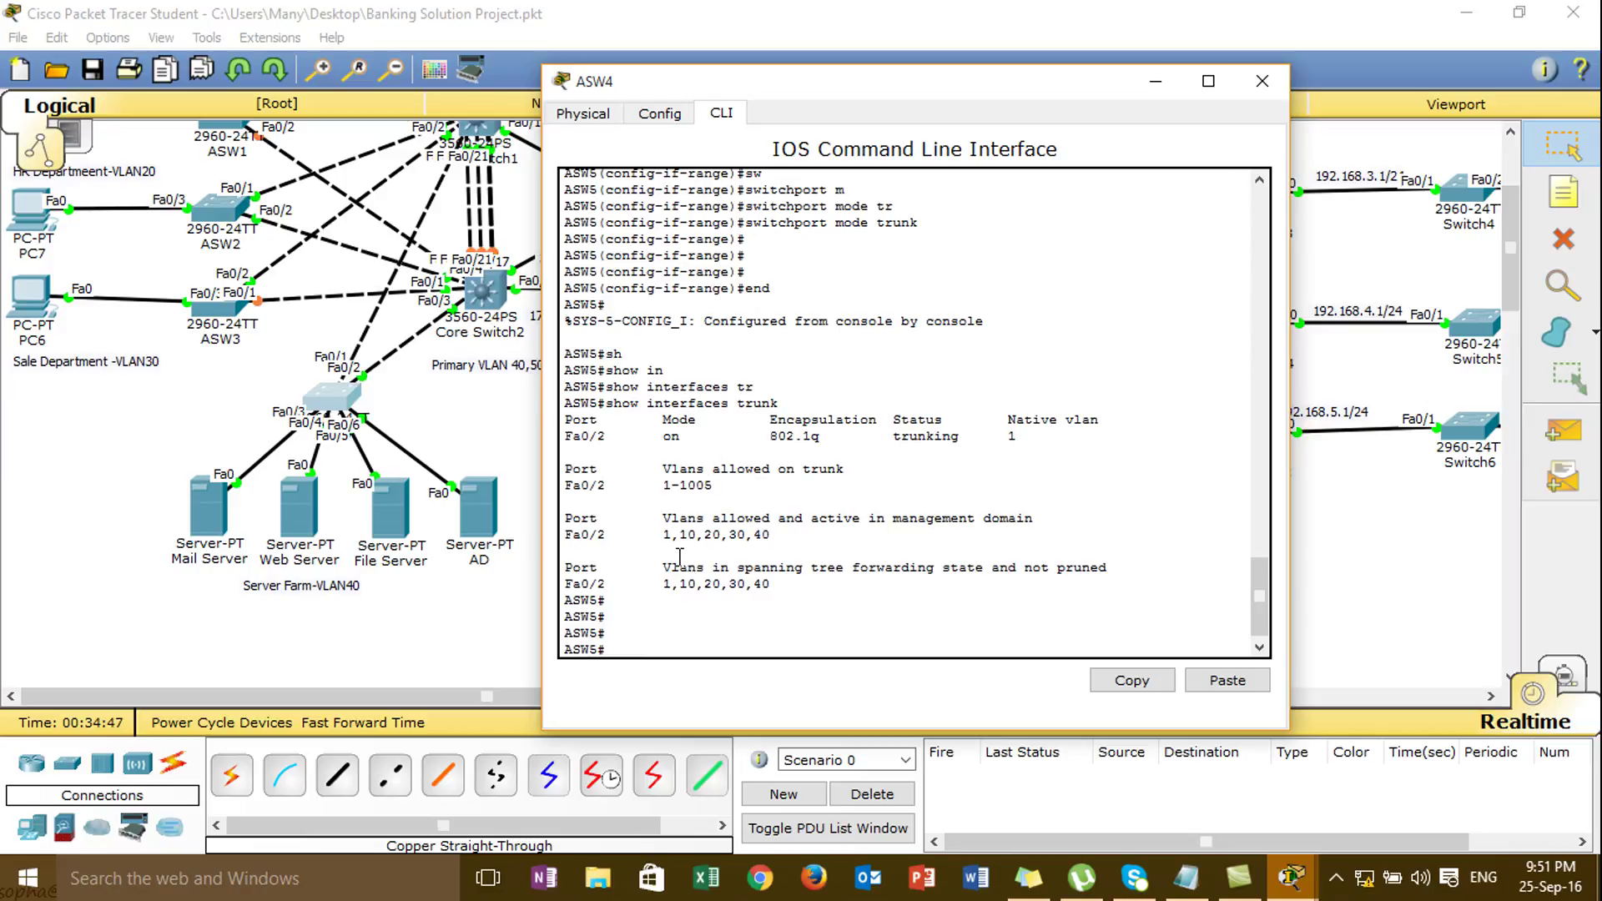
key("Return")
- Reapply switchport mode trunk to the interface range f0/1-2 from configuration mode and end the session
type("conf")
key("Tab")
type("t")
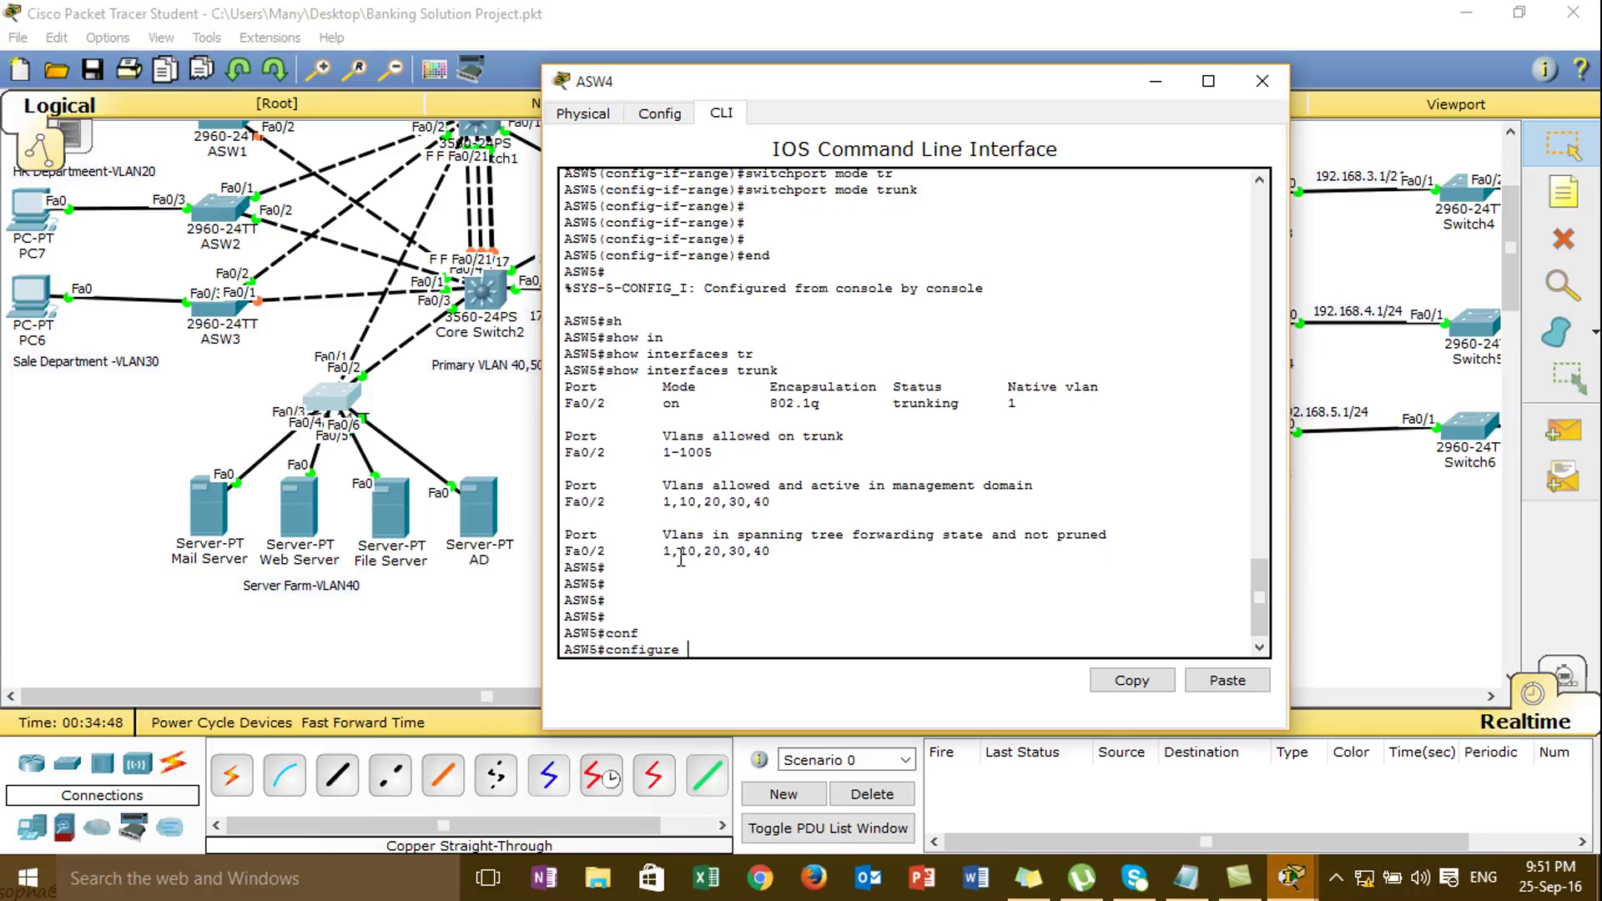
key("Tab")
key("Return")
type("int ran")
key("Tab")
type("f0/1-2")
key("Return")
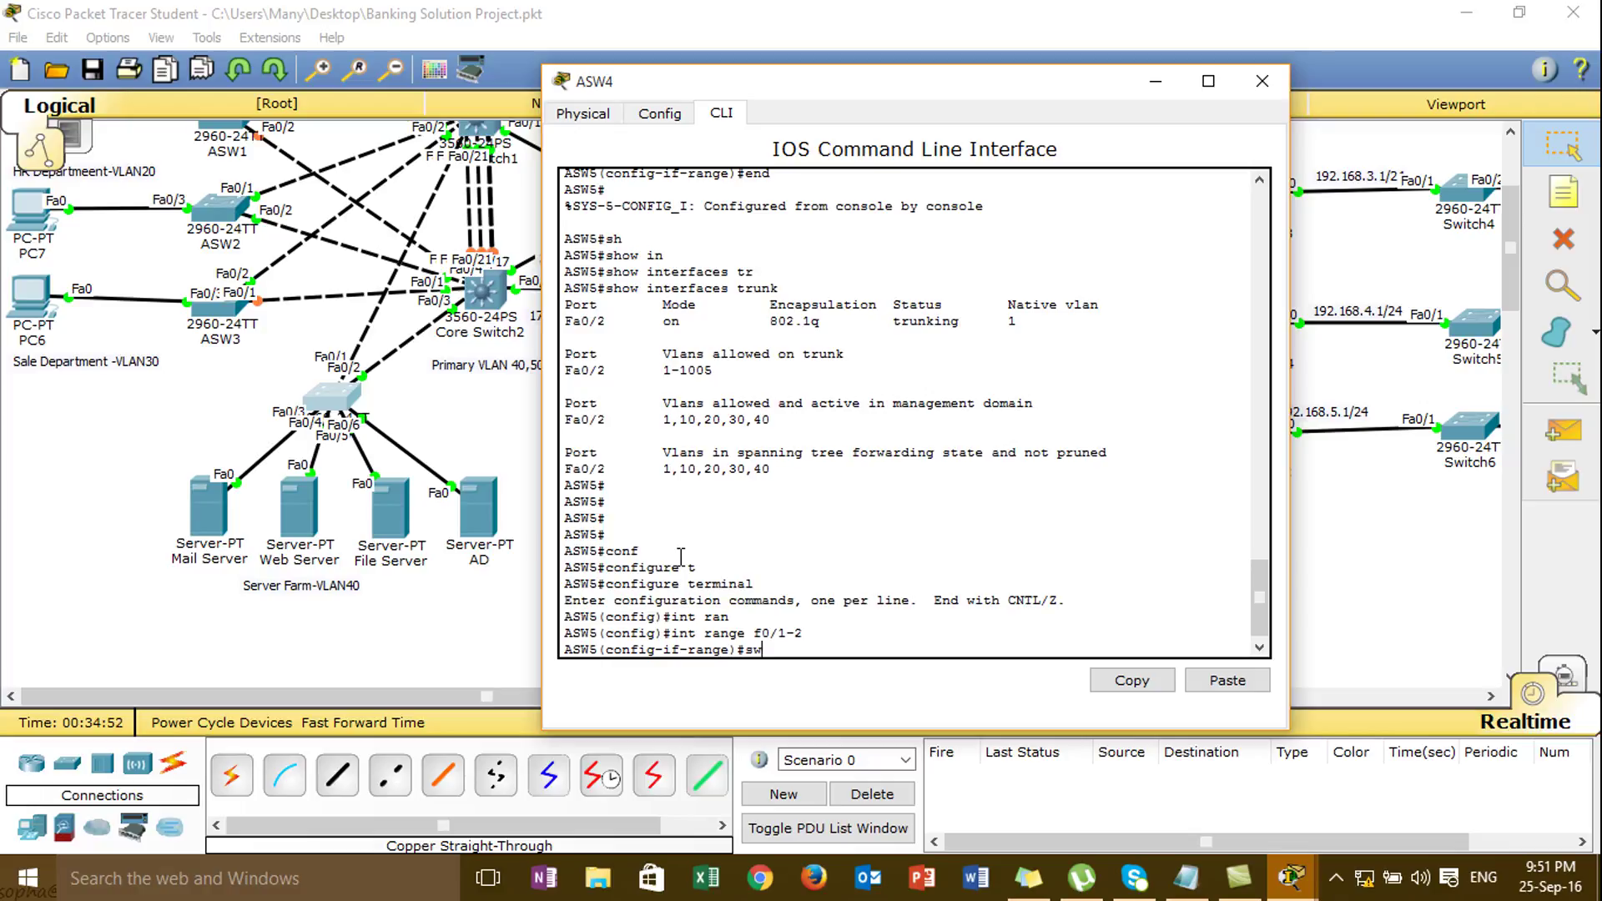
type("sw")
key("Tab")
type("t")
key("Tab")
type("tr")
key("Tab")
key("Return")
key("Return")
key("Return")
type("end")
key("Return")
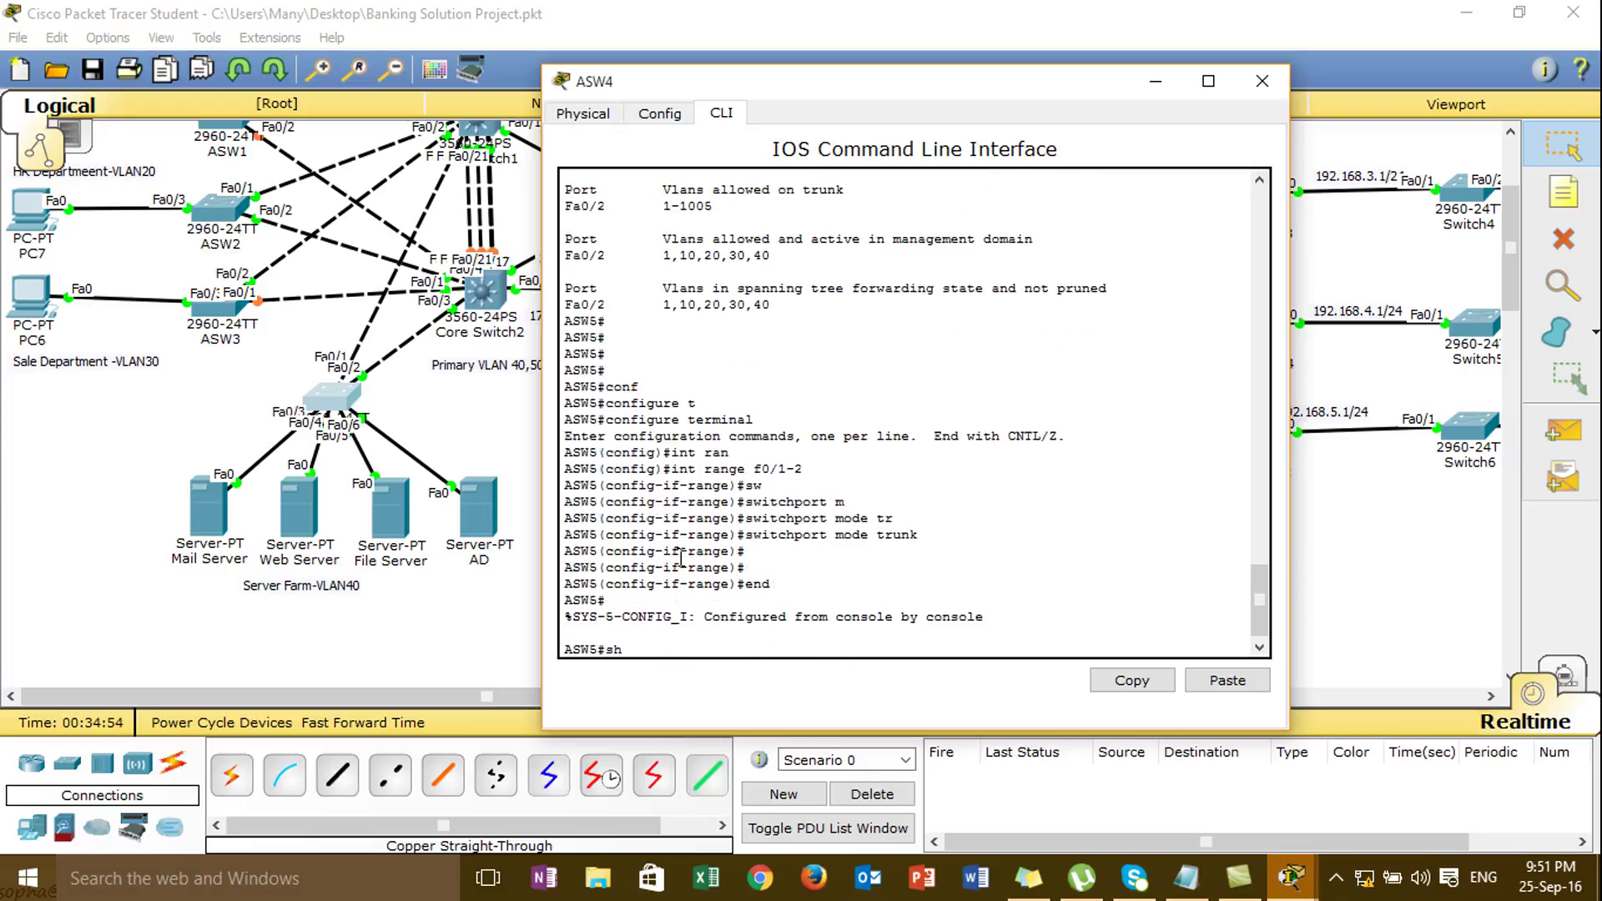
- Show the interface trunk table again to check both uplink ports, f0/1 and f0/2
type("sh")
key("Tab")
type("in")
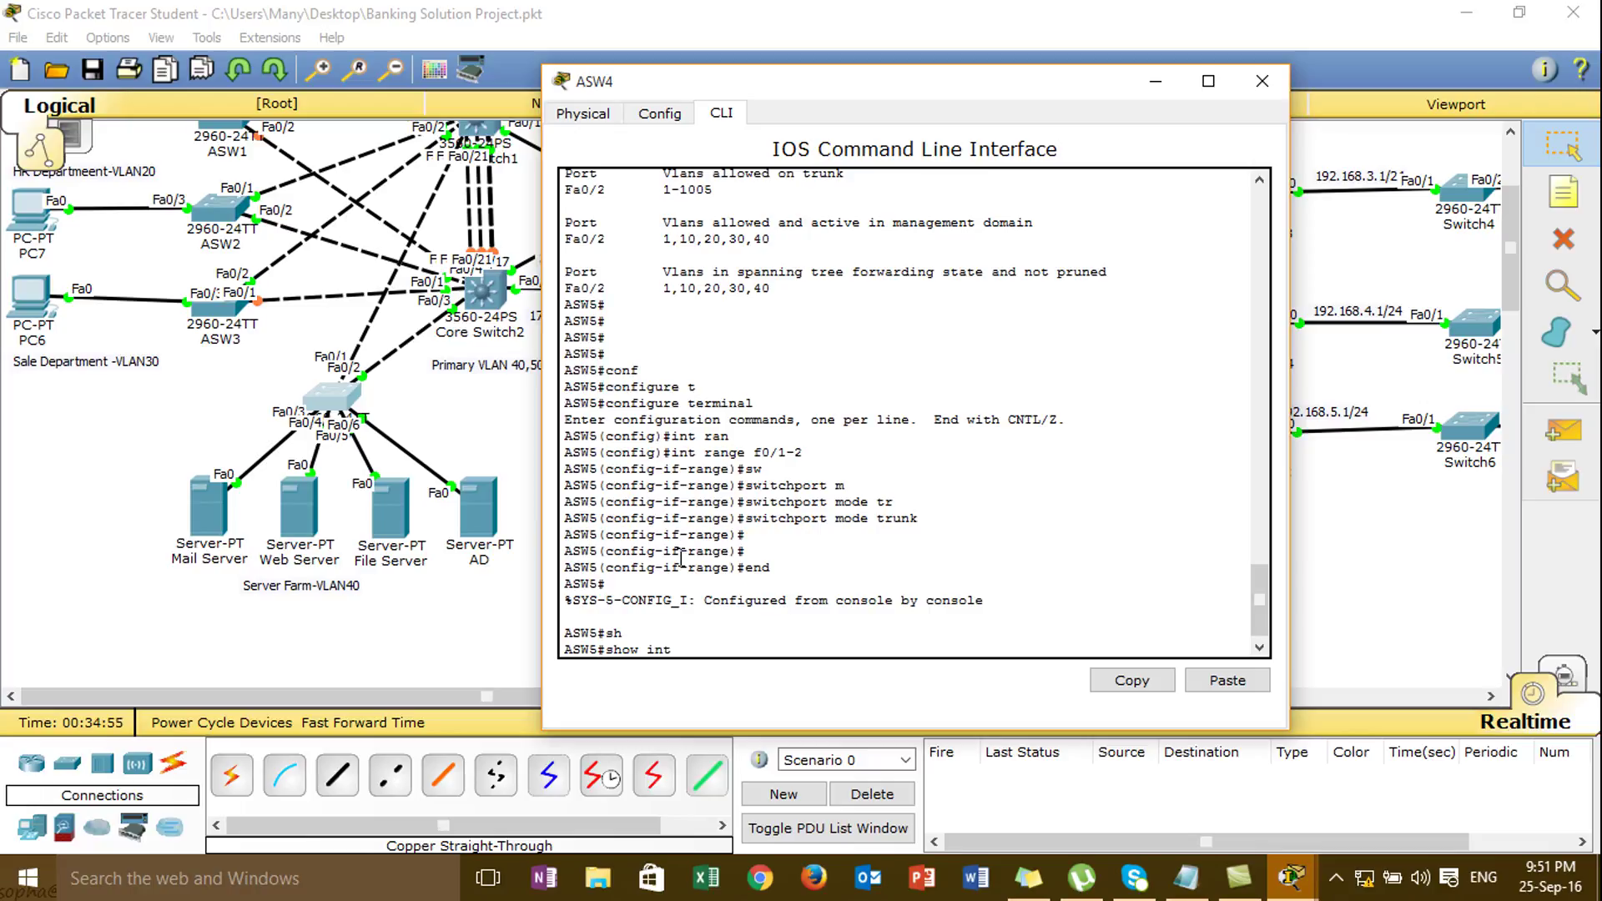
type("t")
key("Tab")
type("r")
key("Tab")
key("Return")
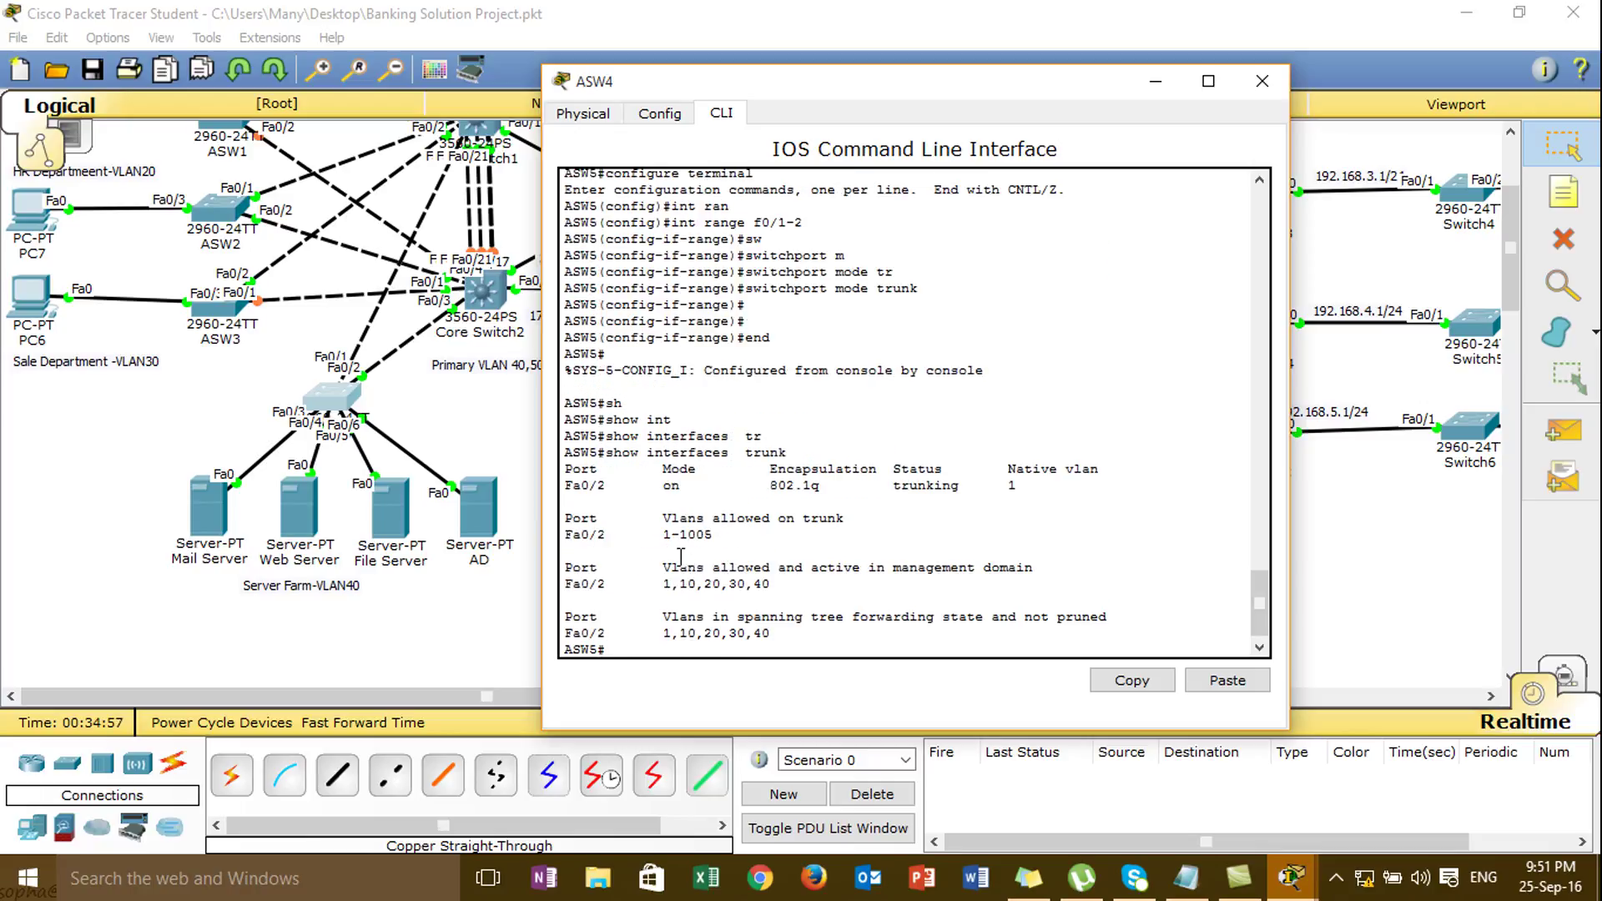
key("Return")
key("Return")
key("Return")
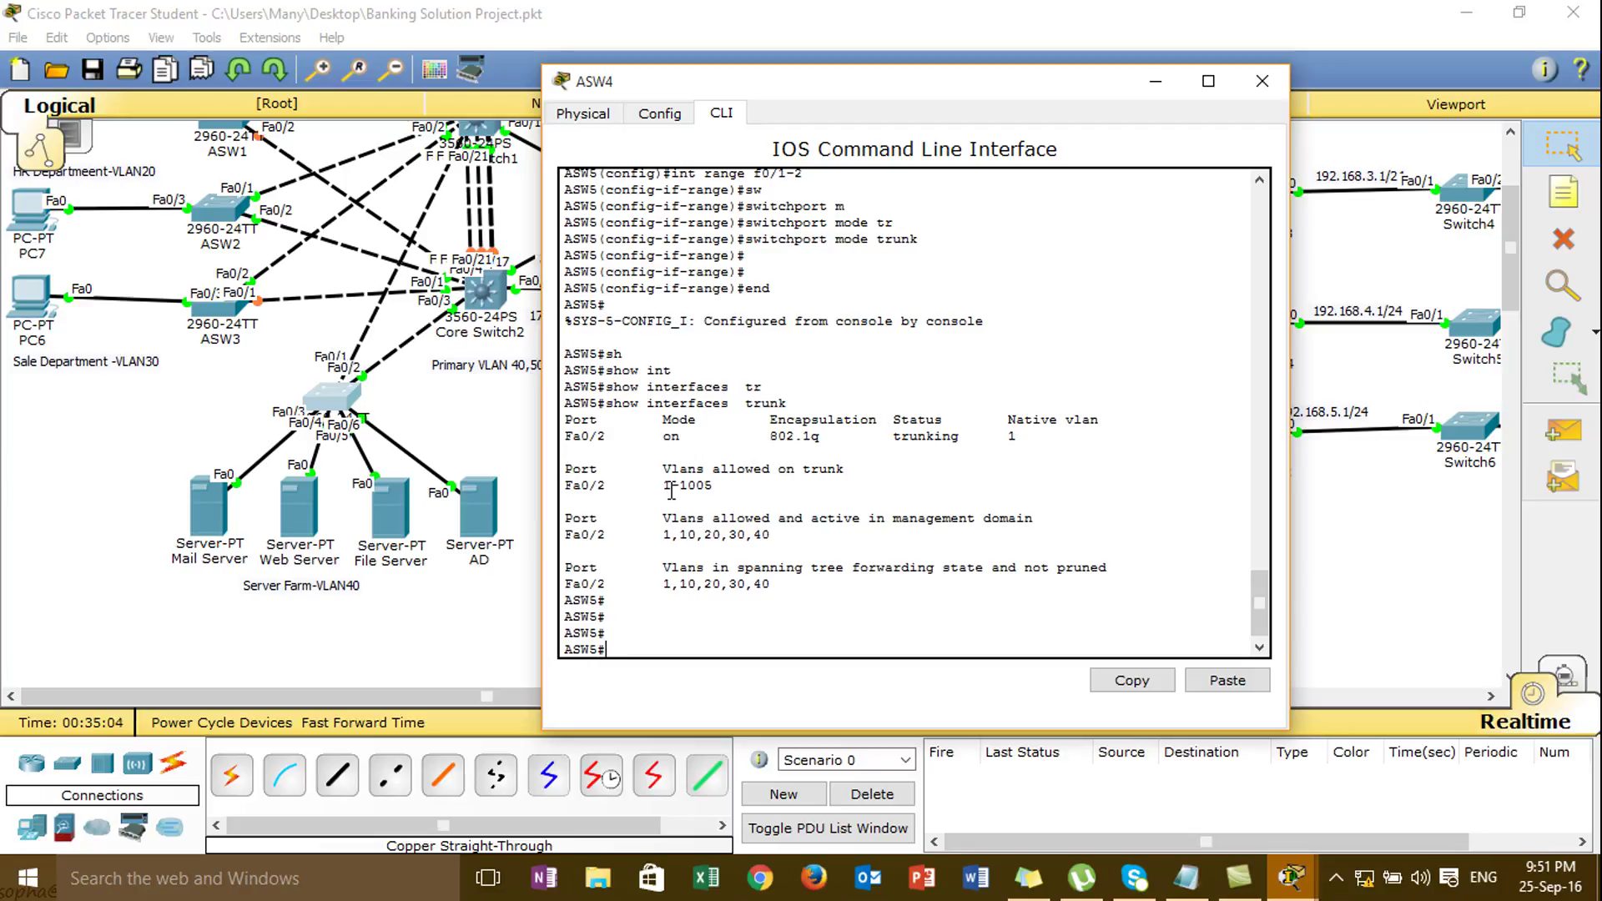
- Enter interface configuration for f0/1 and begin a switchport command
type("conf")
key("Tab")
type("t")
key("Tab")
key("Return")
type("int f0")
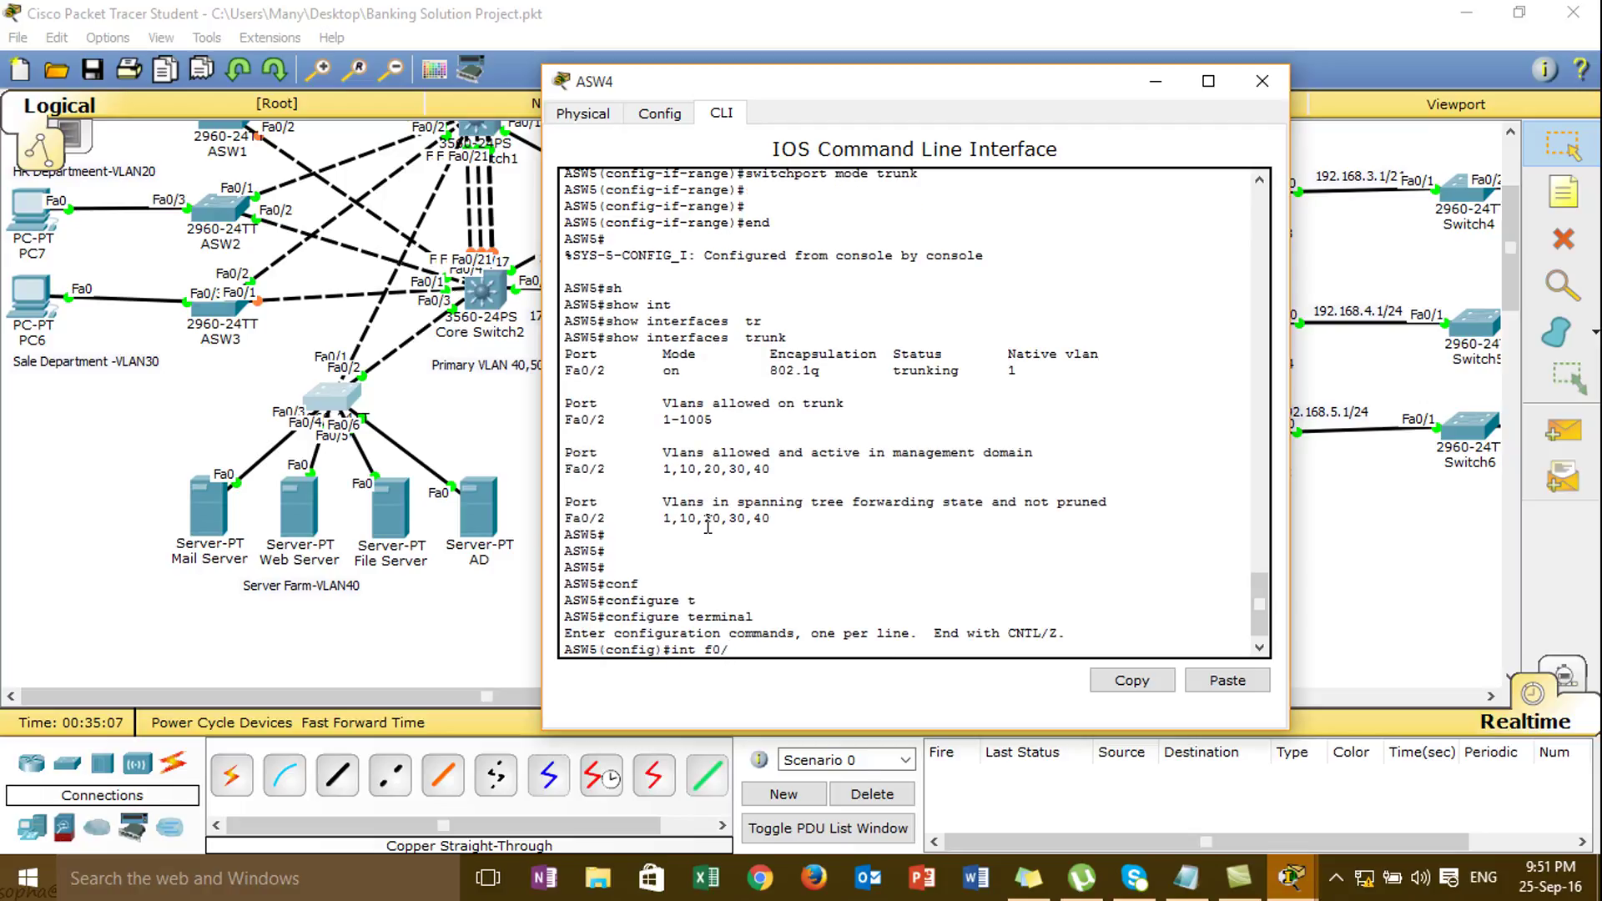
type("/1")
key("Return")
type("sw")
key("Tab")
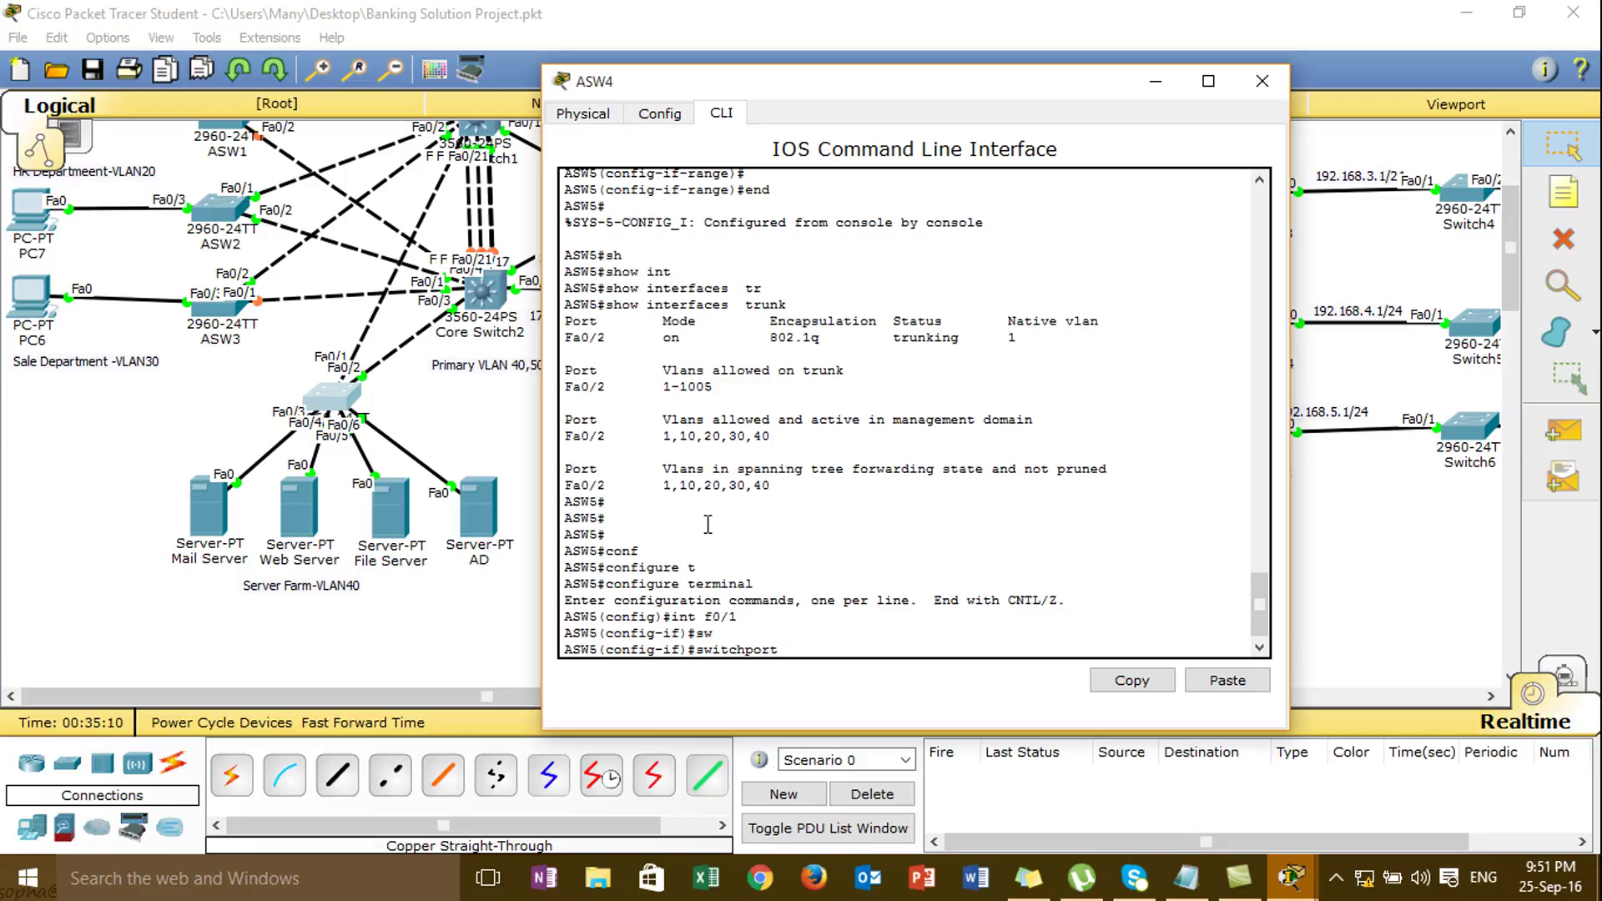
type("tr")
key("Tab")
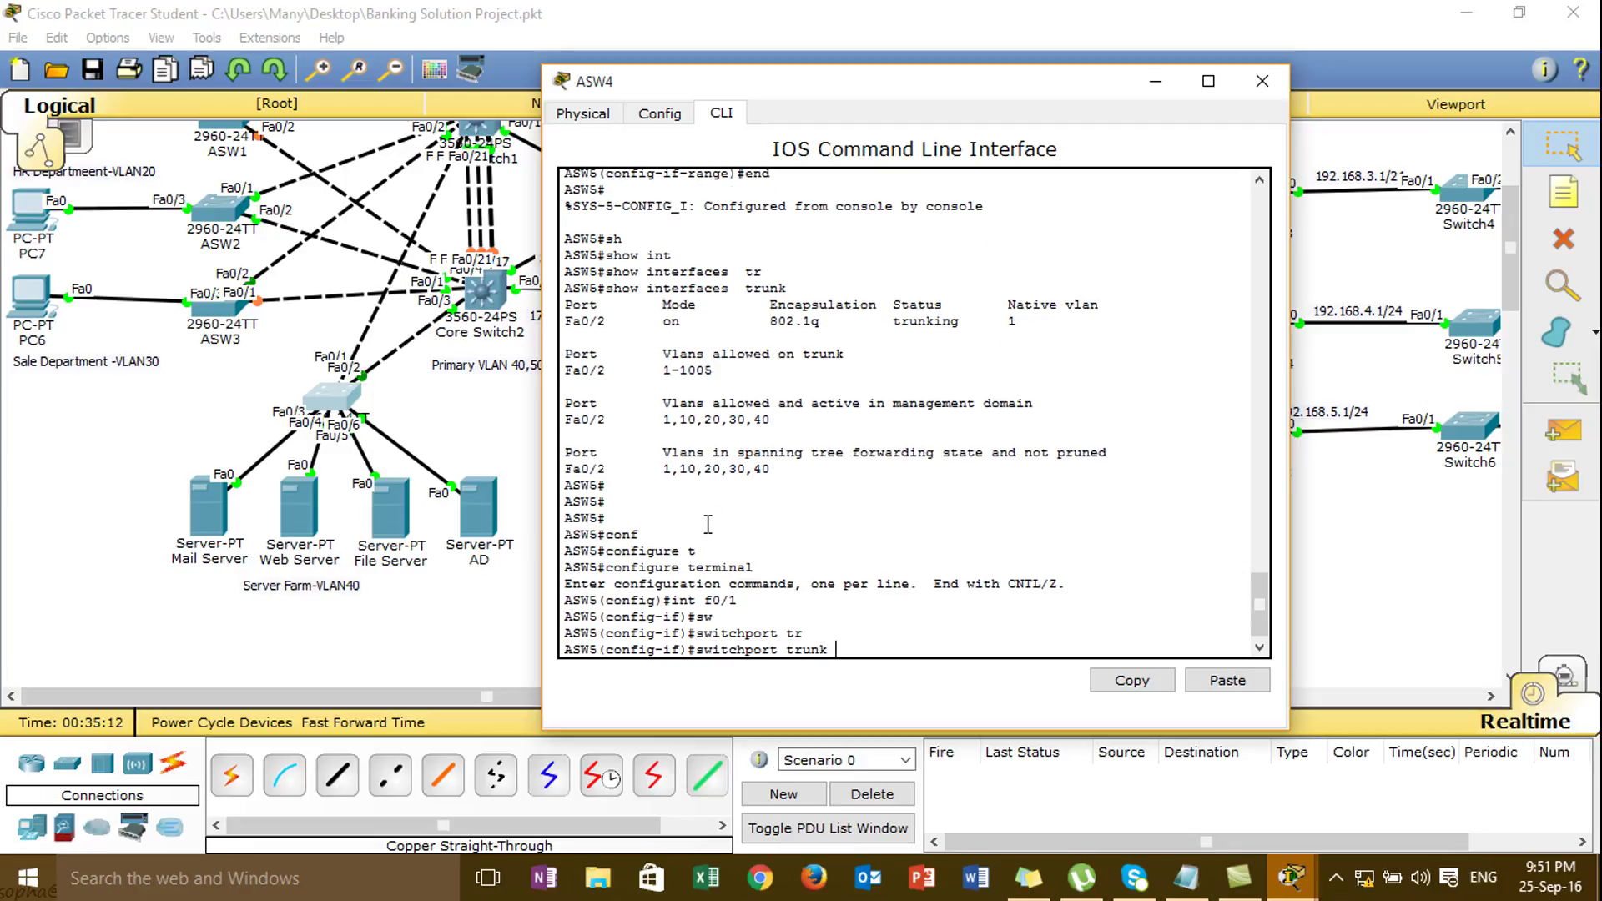
type("e")
key("Tab")
type("m")
key("Tab")
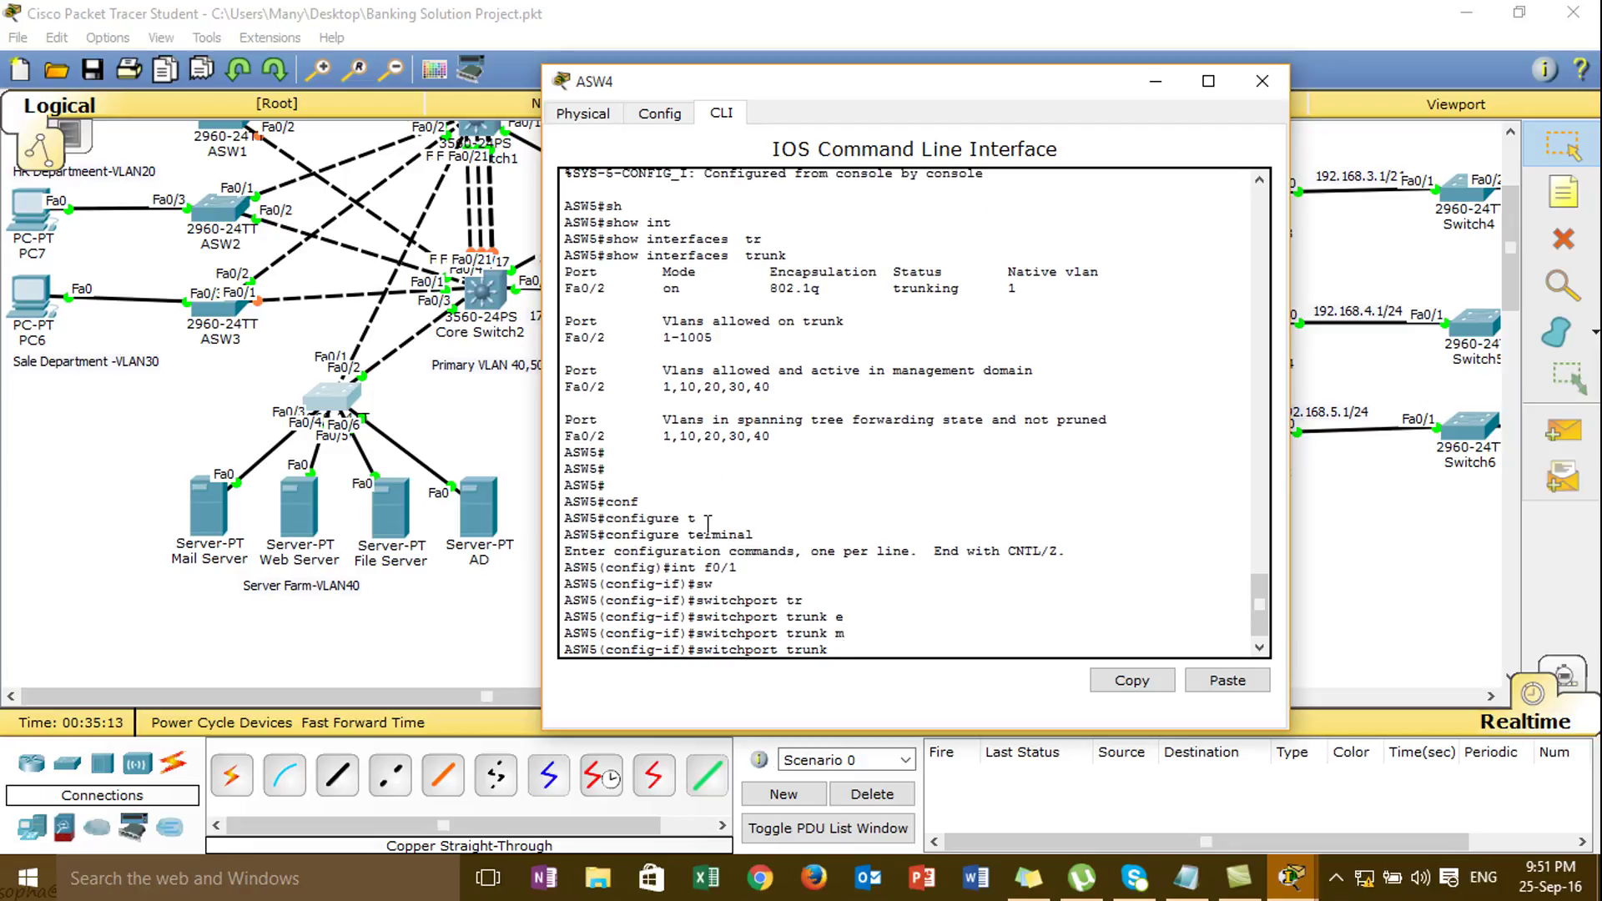
key("BackSpace")
key("BackSpace")
- Set interface f0/1 to switchport mode trunk and end the configuration session
type("mode")
key("Tab")
type("tr")
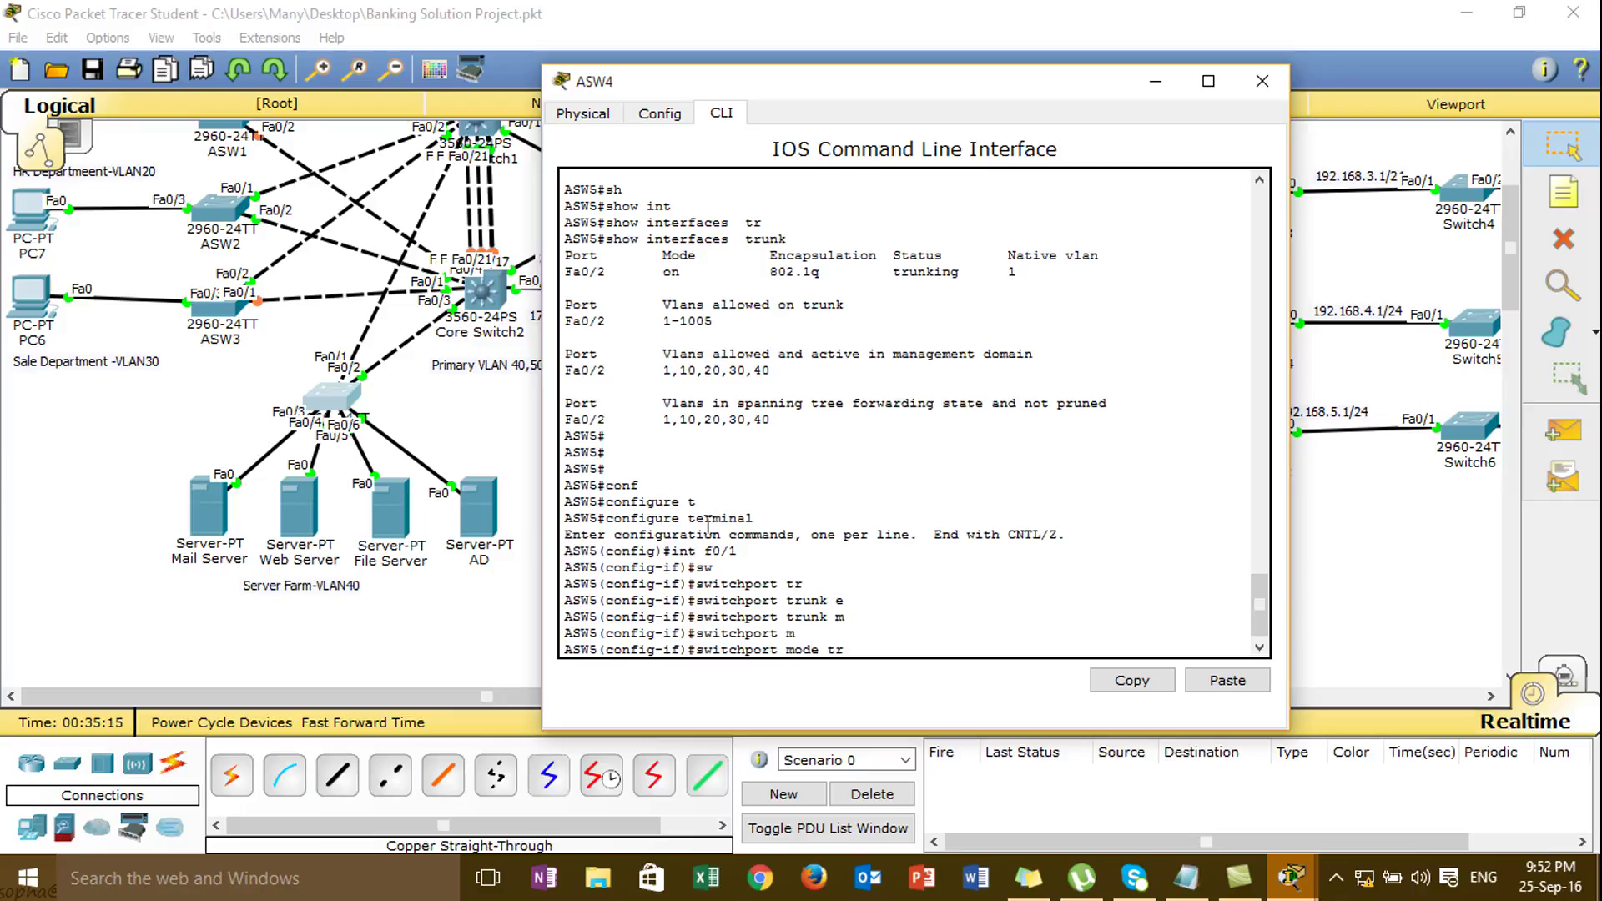
key("Tab")
key("Return")
key("Return")
type("end")
key("Return")
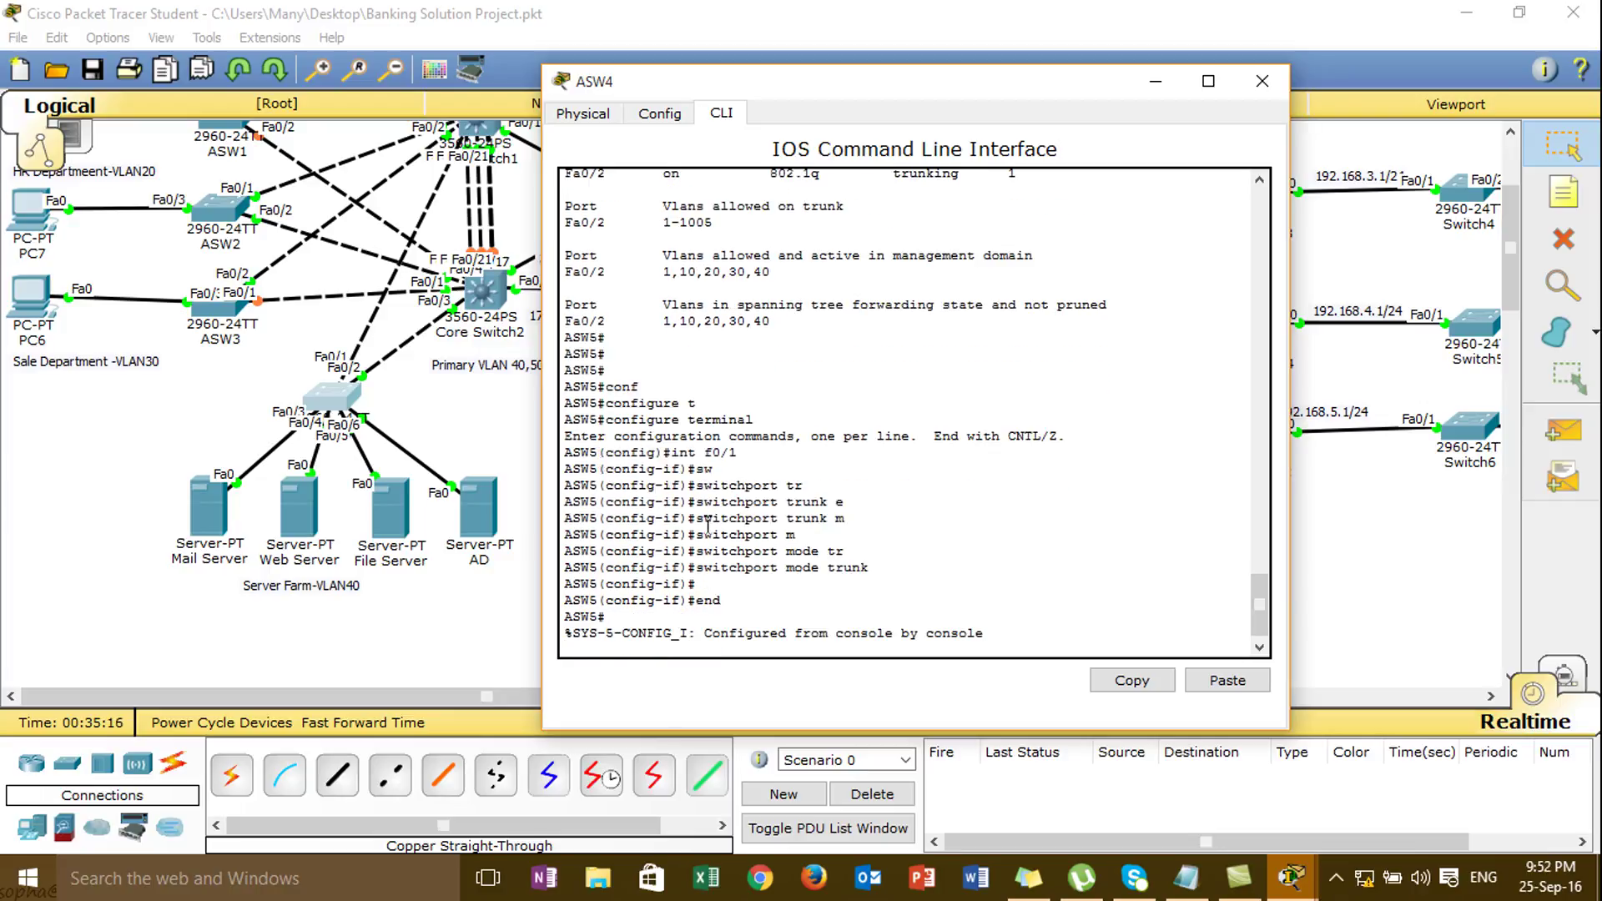
- Show the VLAN table on the server farm switch and examine its VLANs and port assignments
type("show")
key("Tab")
type("vl")
key("Tab")
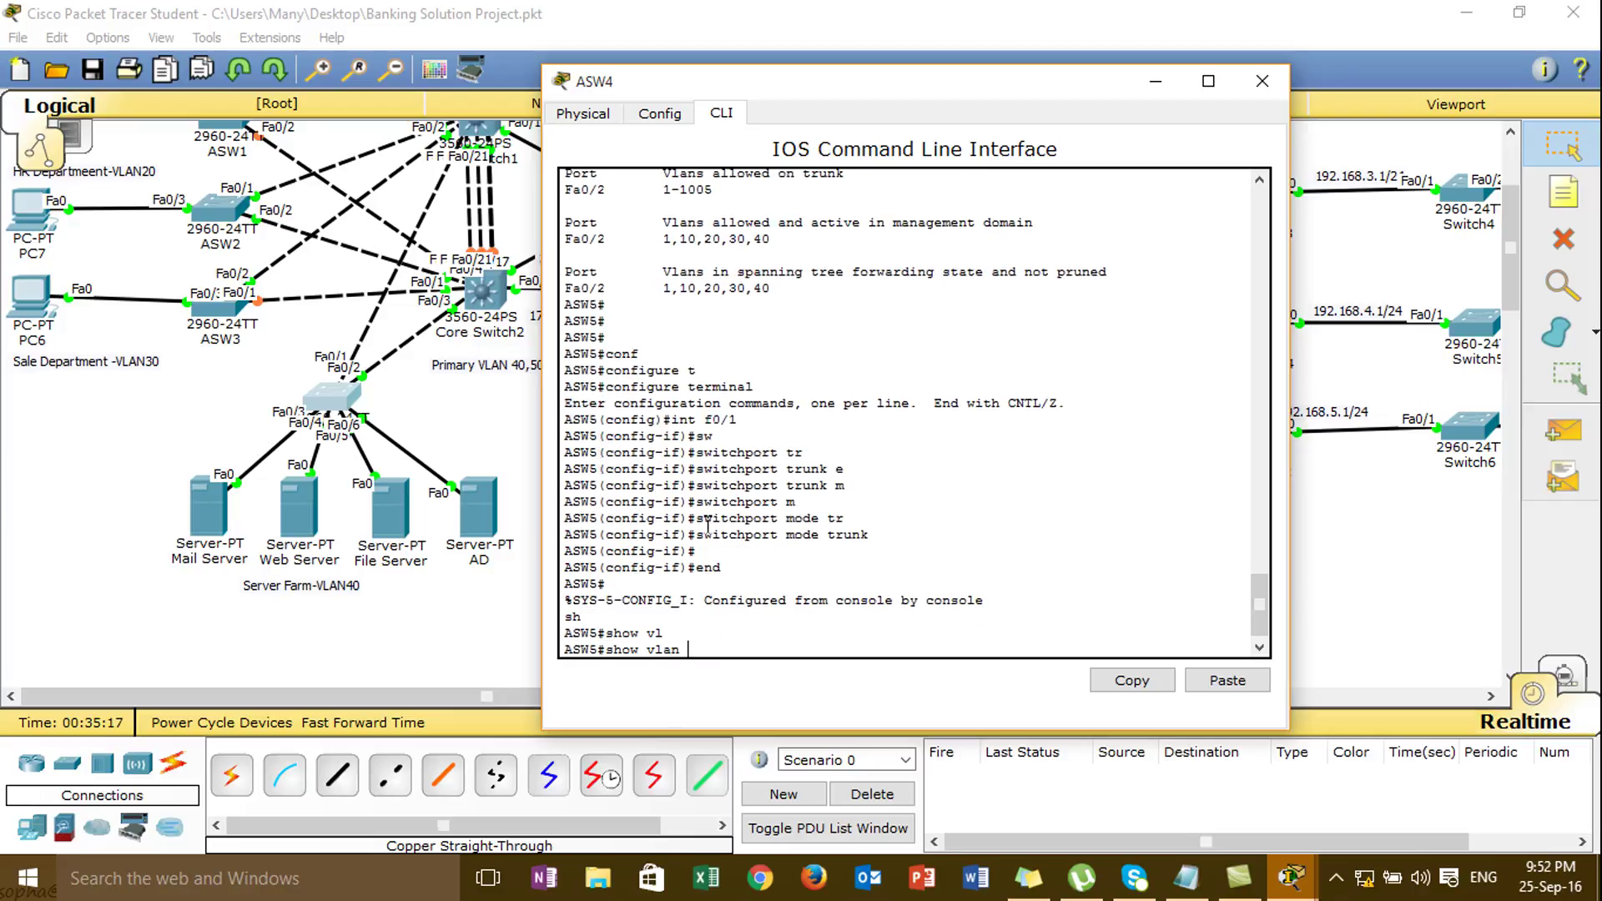
key("Return")
key("Return")
key("Return")
key("Return")
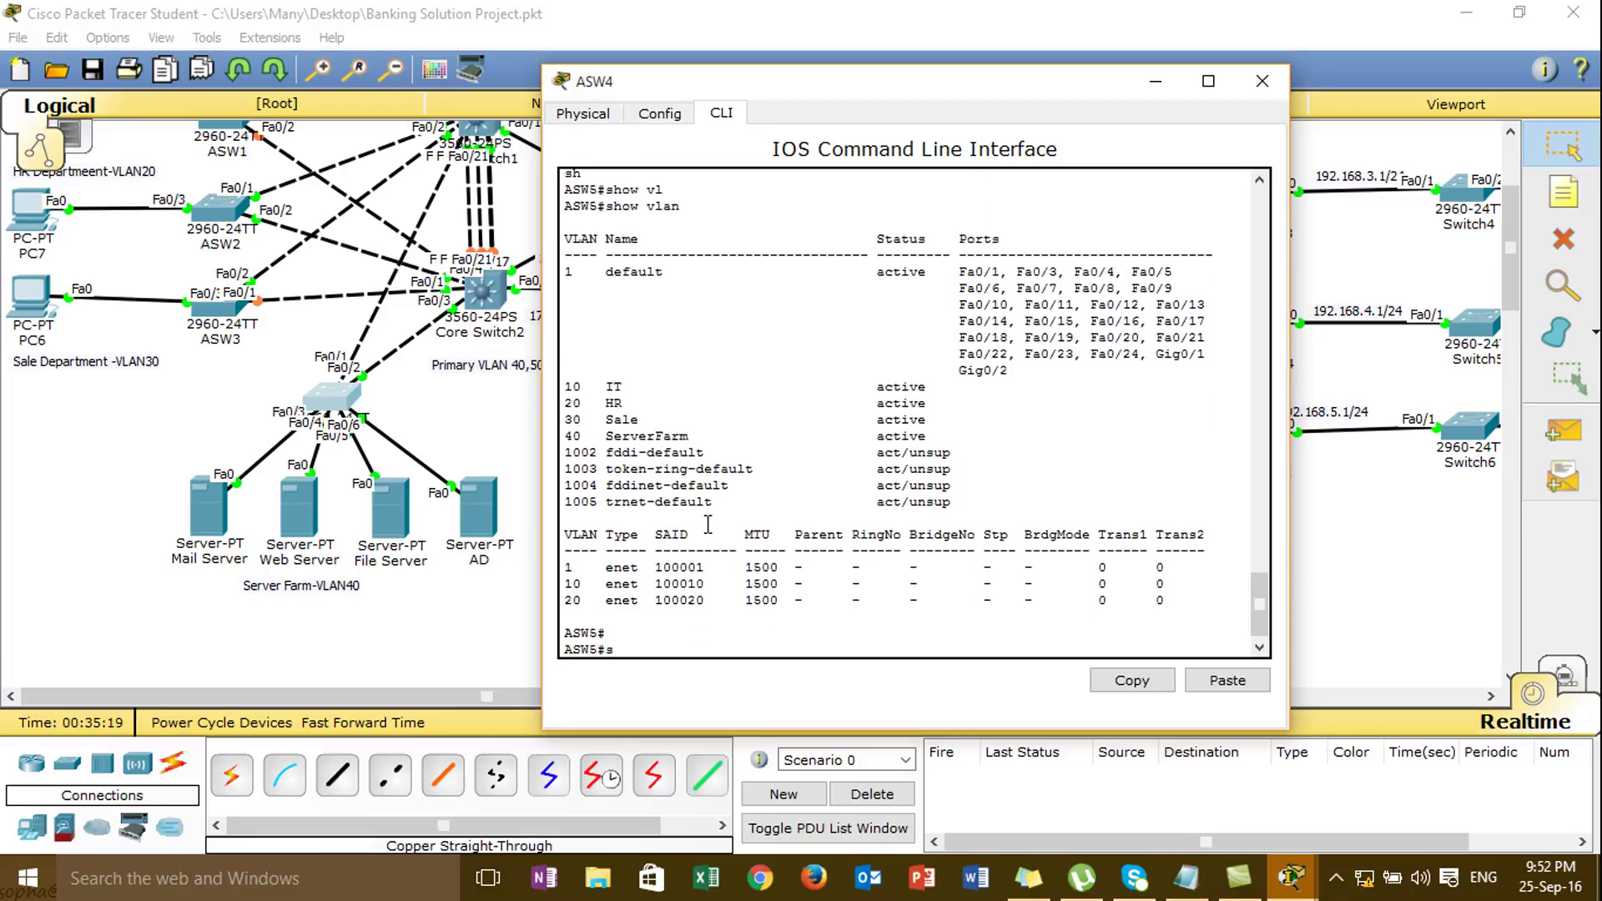
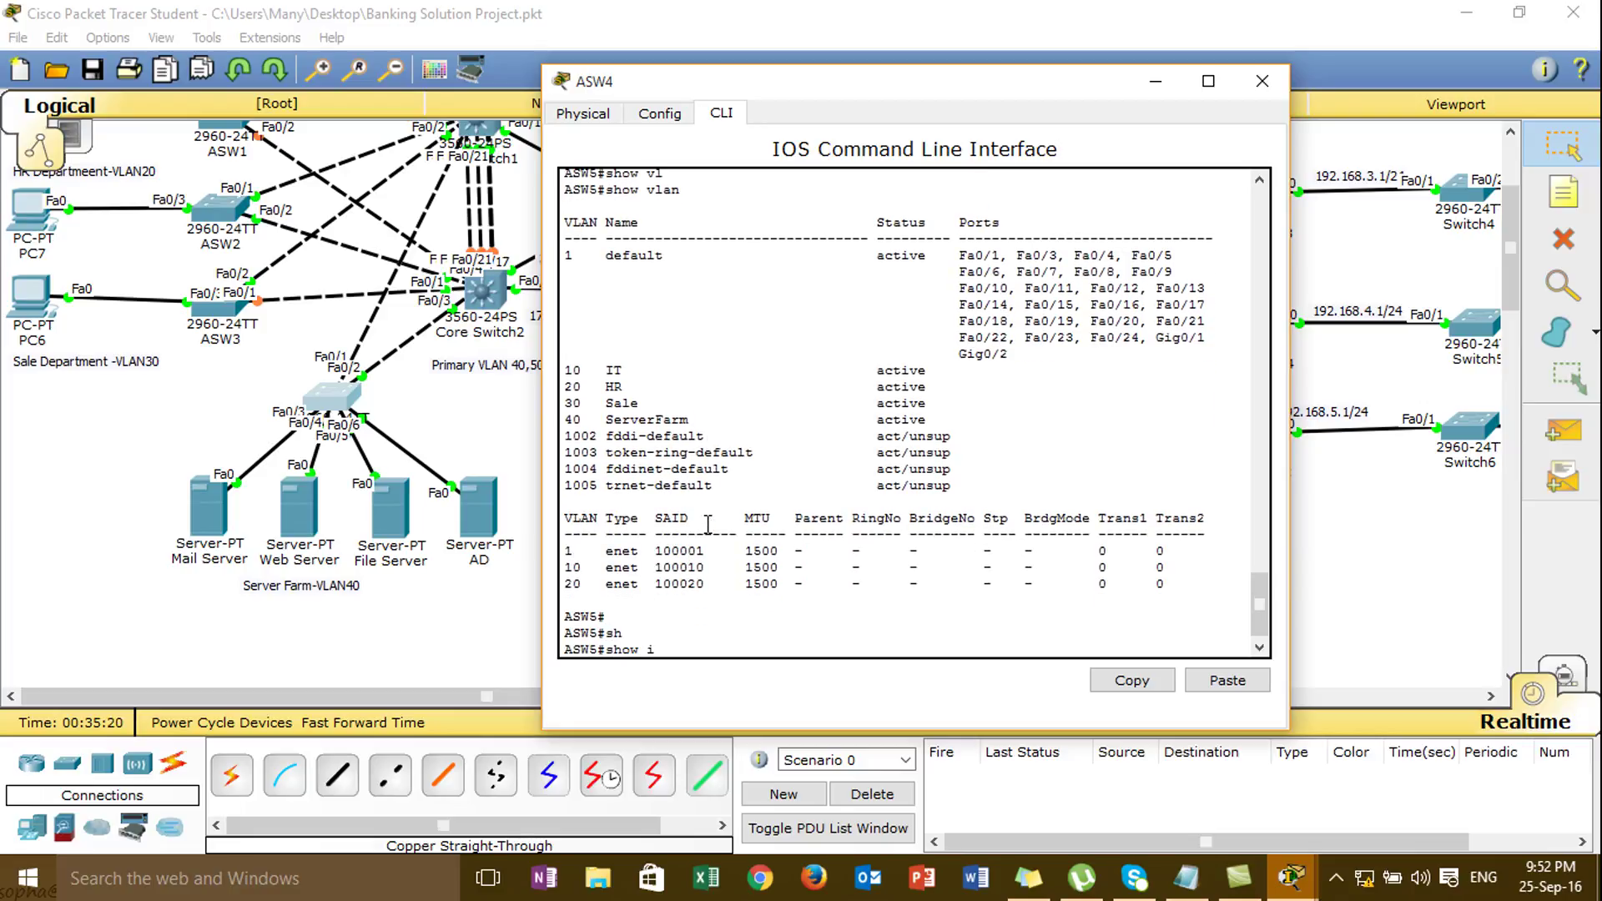
- Check the trunk interfaces on the server farm switch once more and return to the network topology
type("tr")
key("Tab")
key("Return")
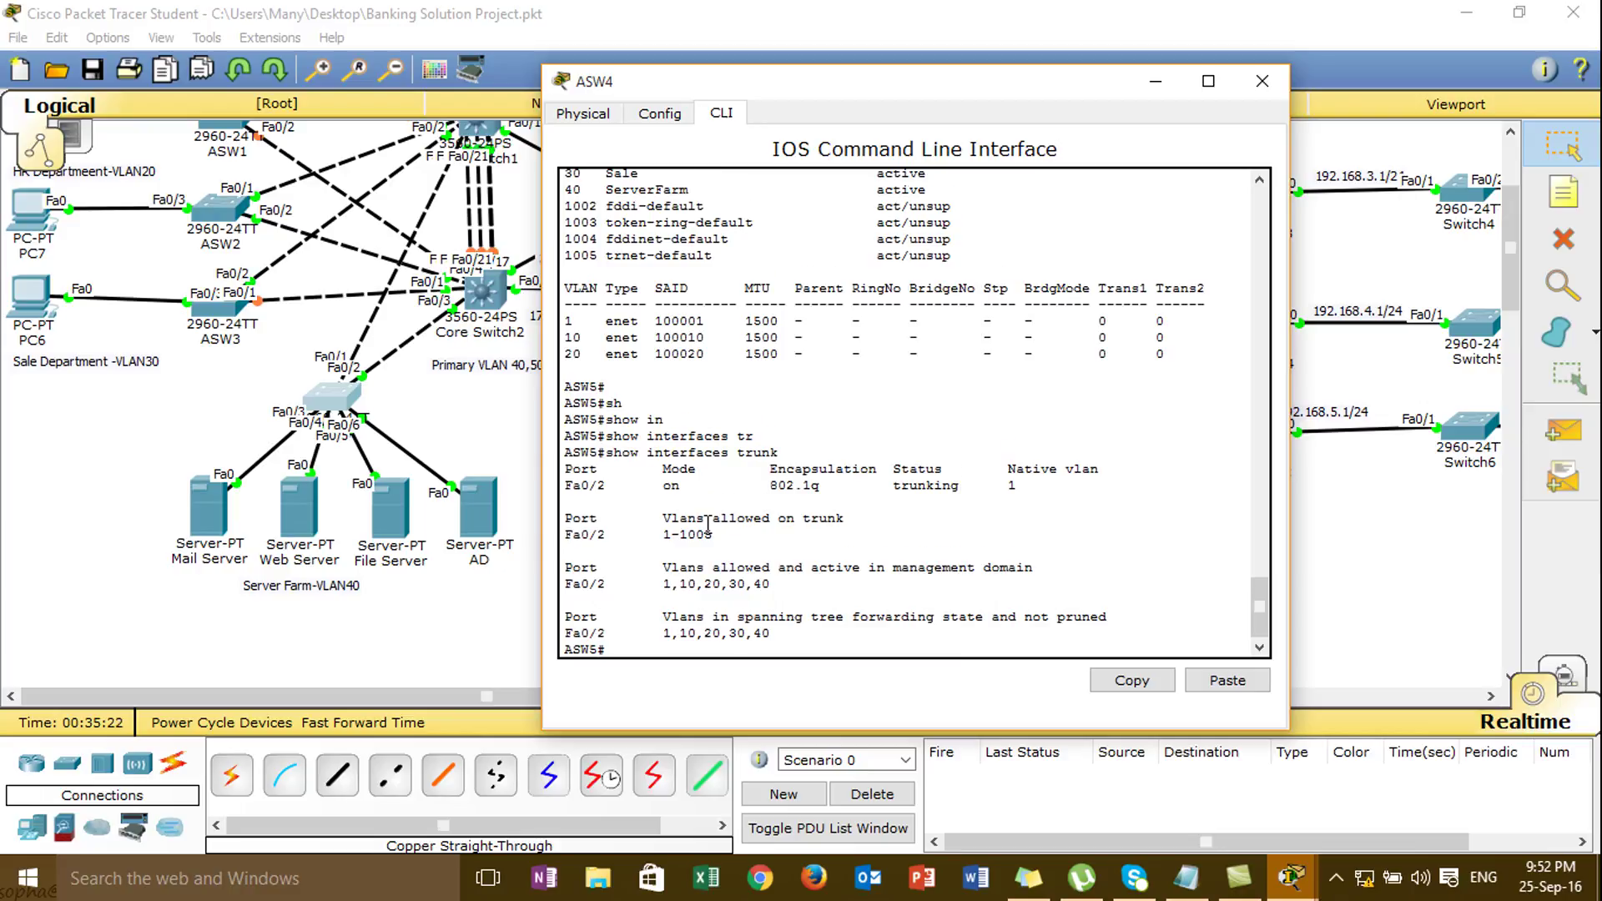
key("Return")
key("Return")
key("Return")
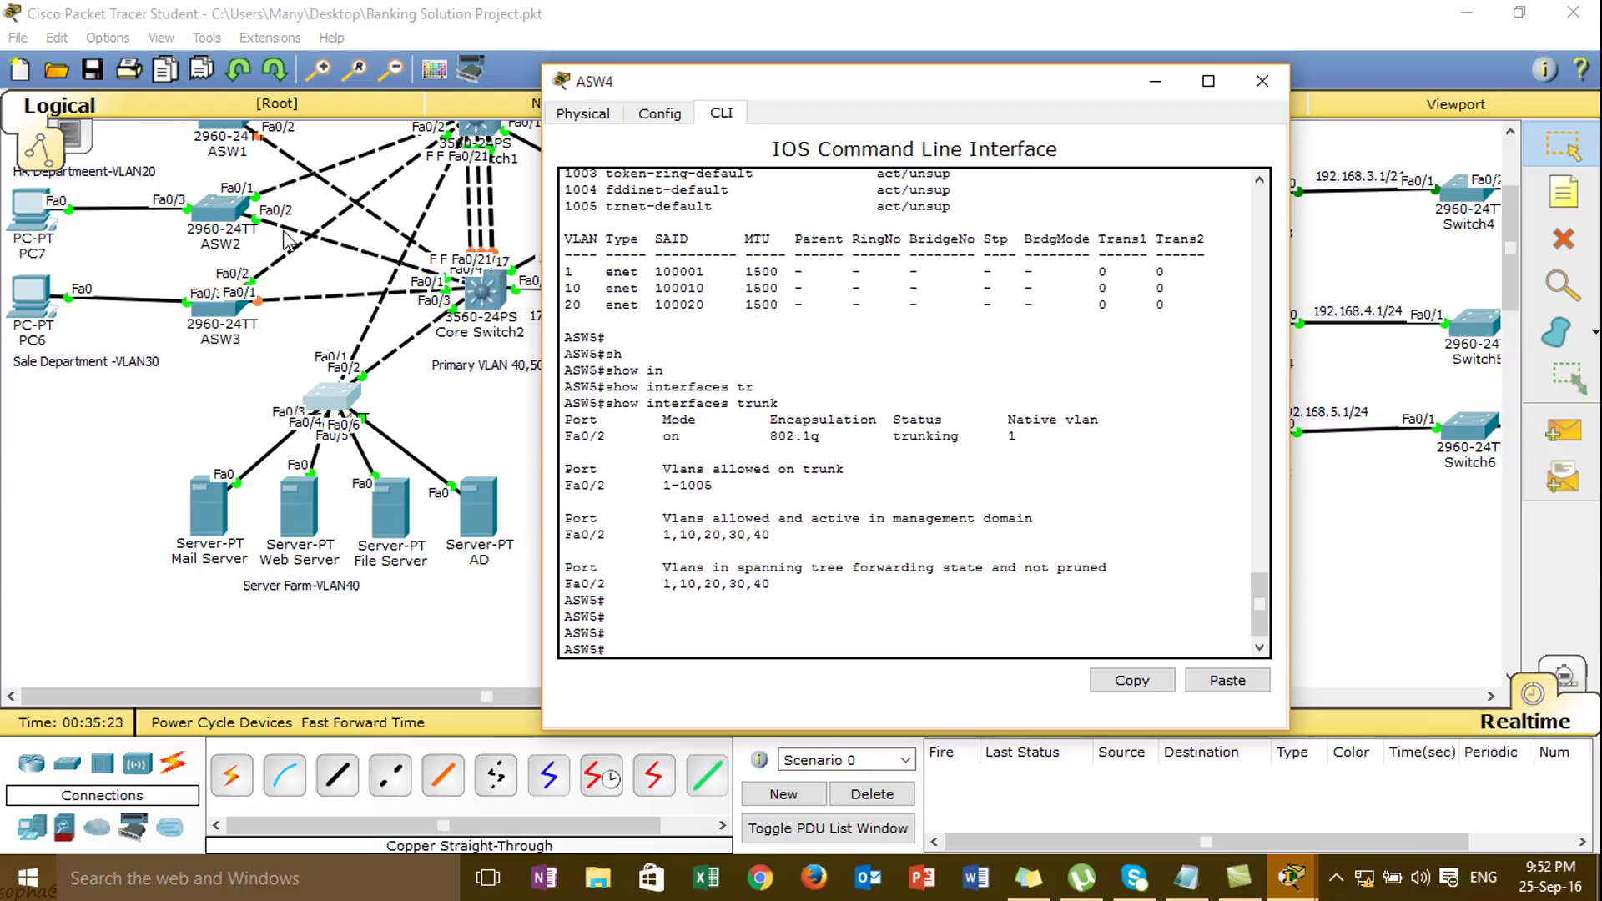
left_click(331, 338)
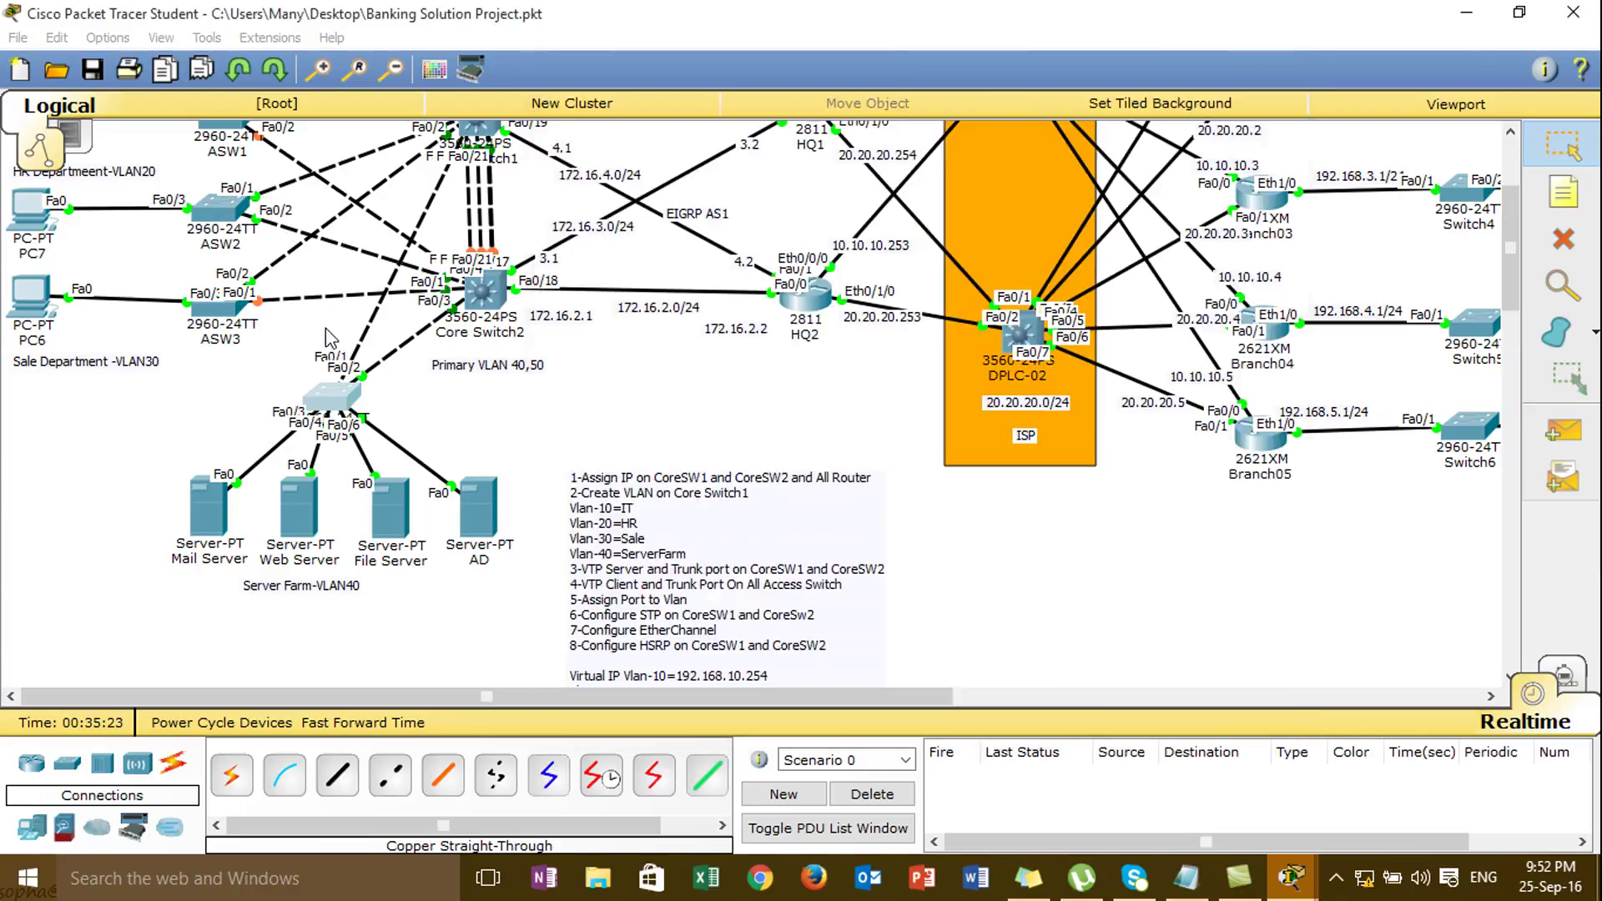
- Reposition the server farm switch slightly up and left, closer to ASW3 in the topology
left_click(1512, 208)
left_click_drag(1509, 214, 1509, 222)
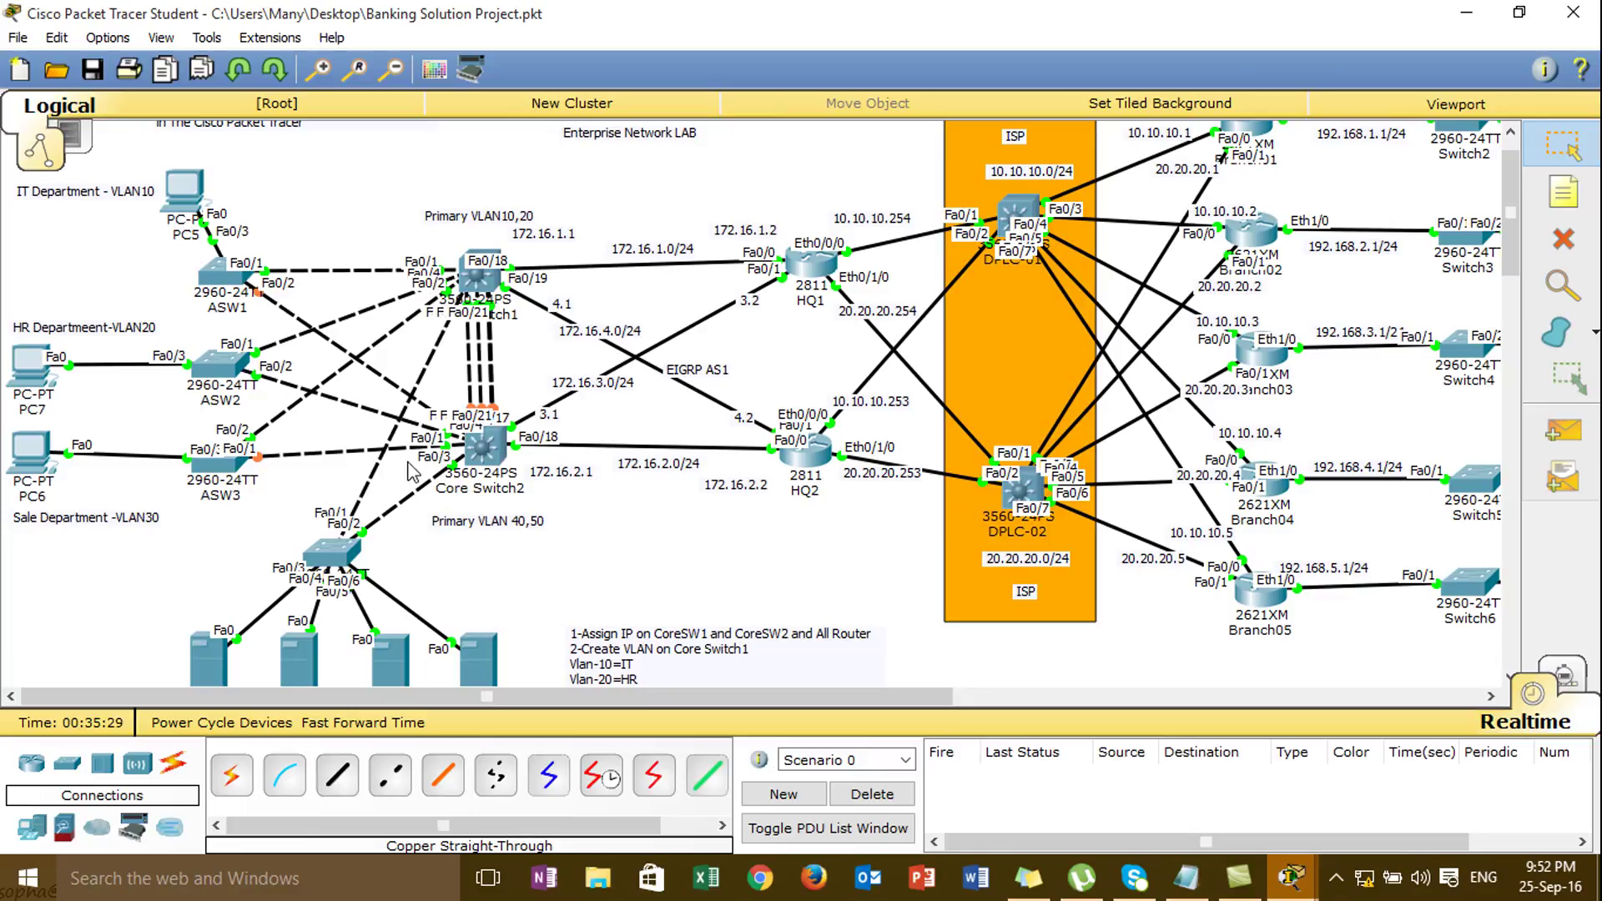
left_click_drag(353, 552, 315, 536)
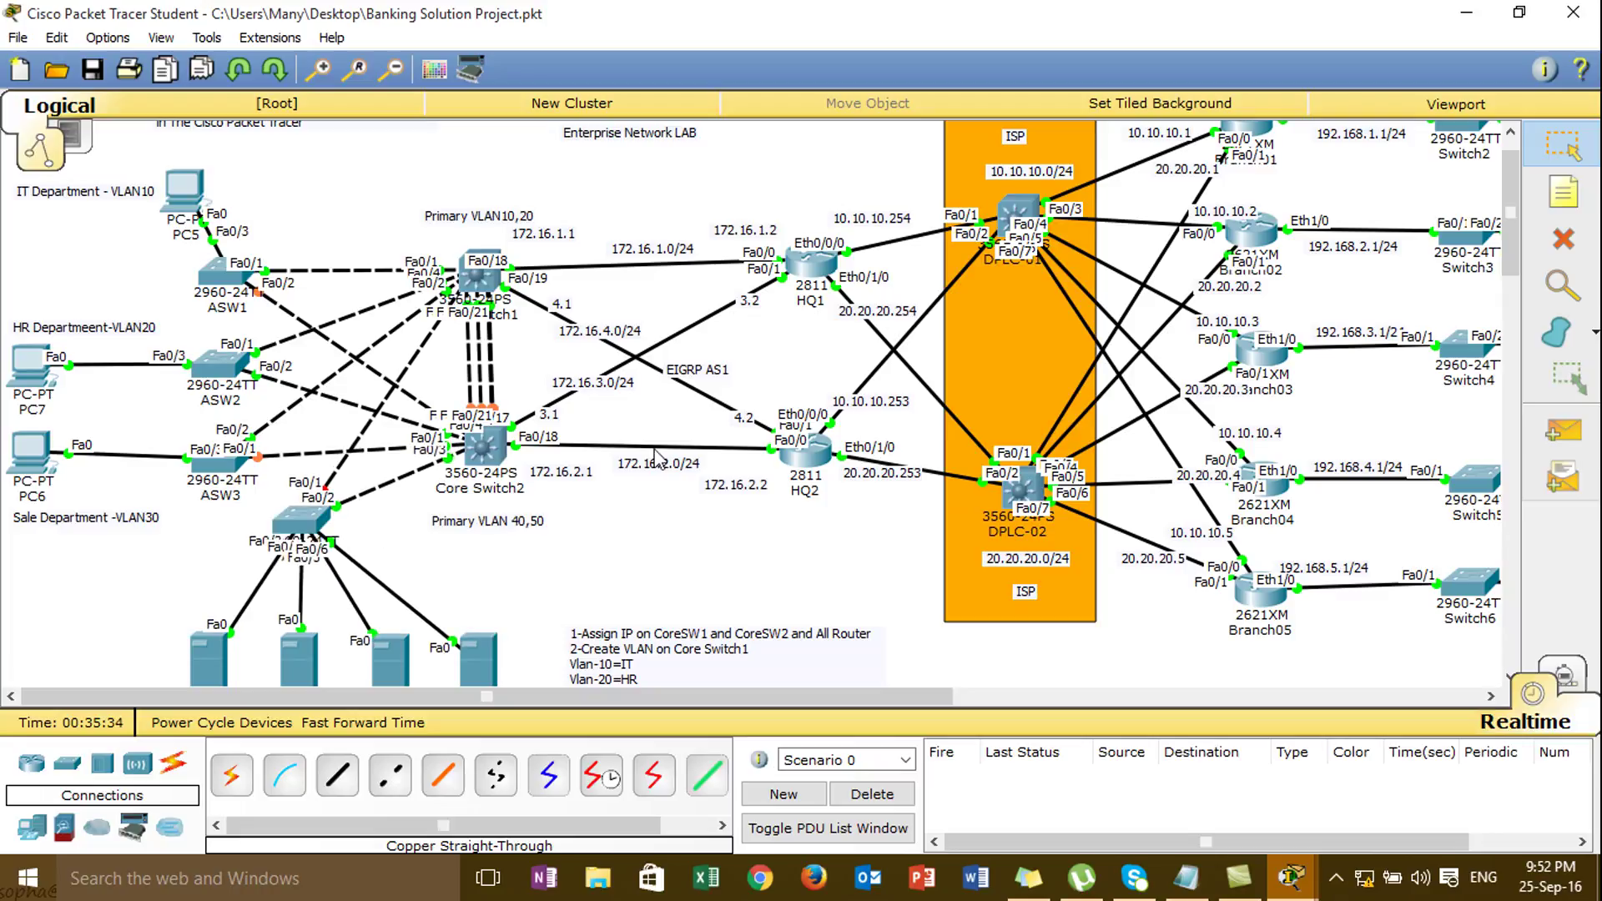
- Delete the link between the server farm switch and Core Switch1, then reconnect them with a copper cross-over cable from FastEthernet0/1
left_click(1563, 240)
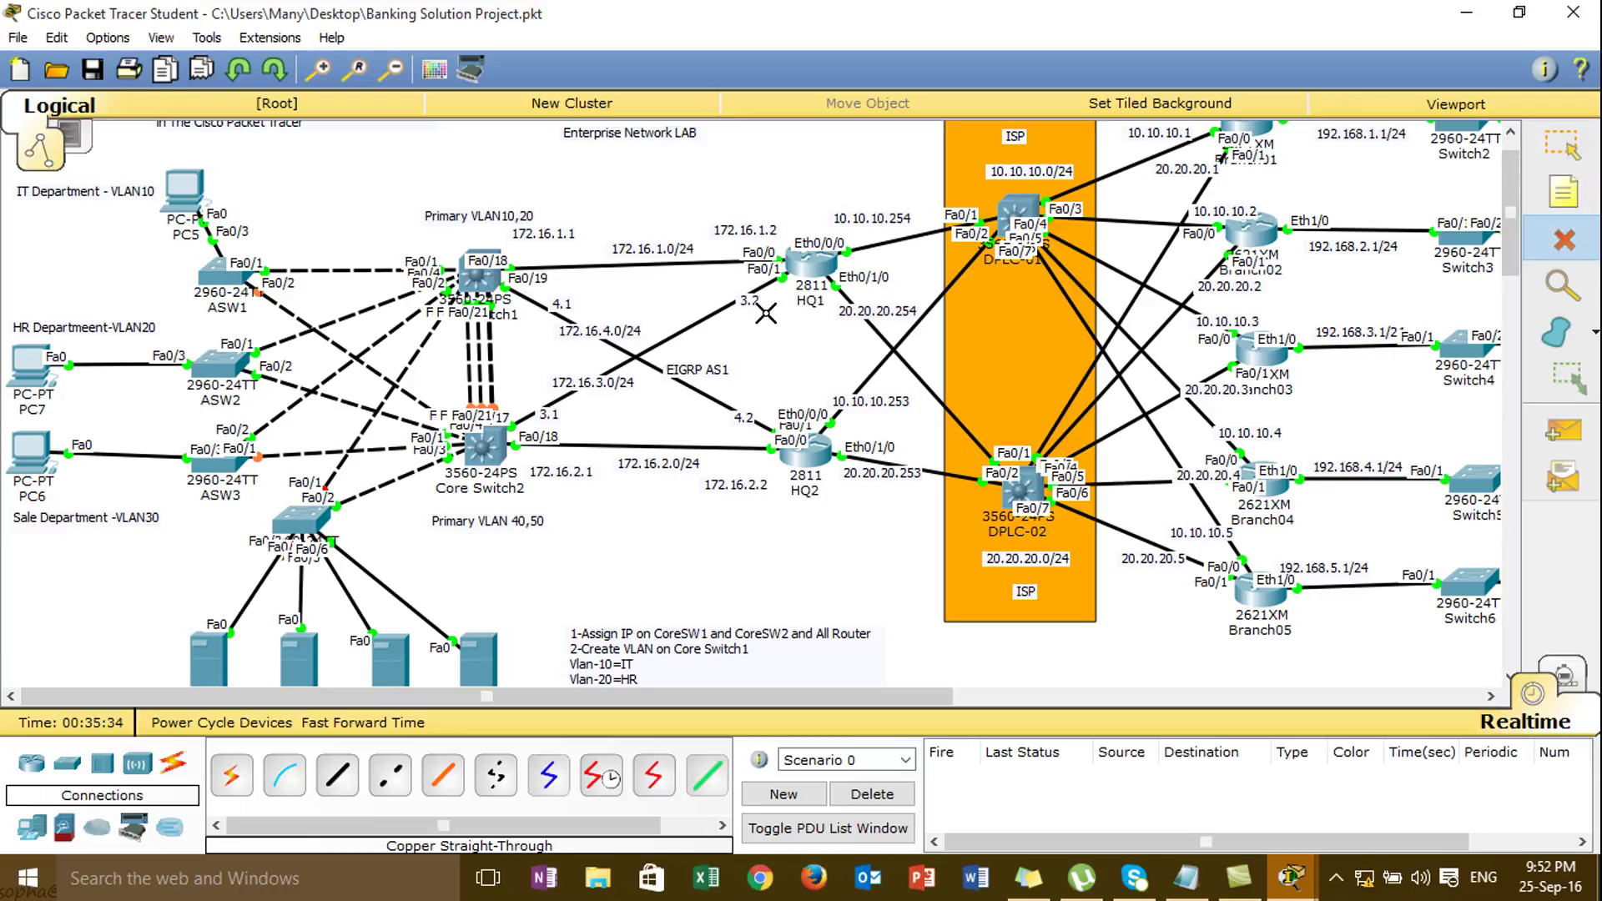
left_click(356, 435)
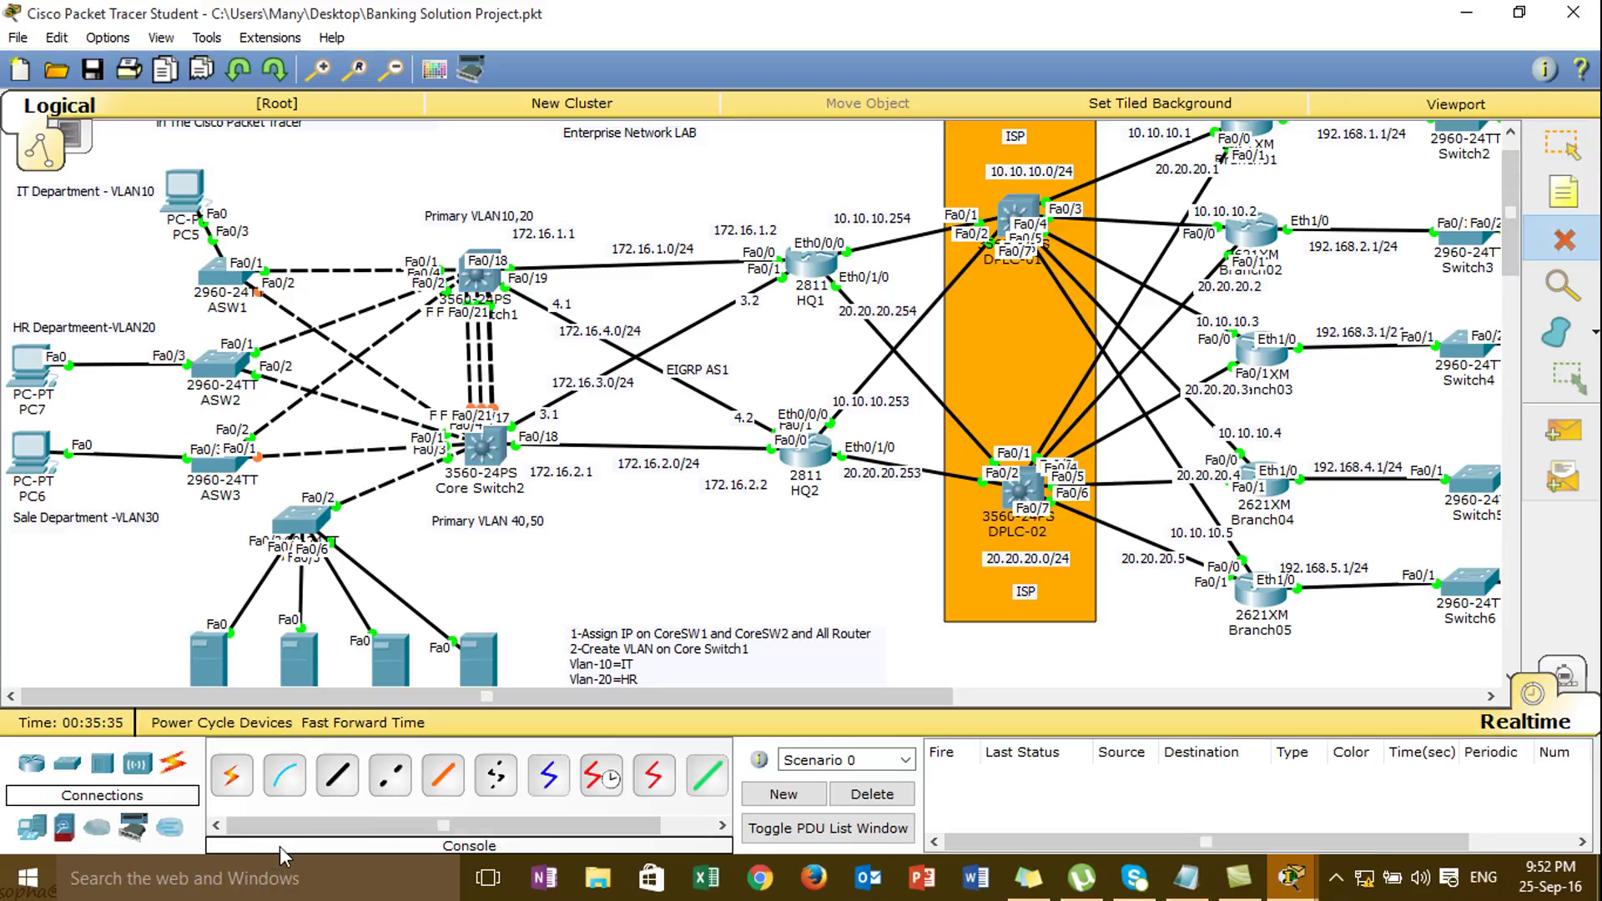
left_click(389, 775)
left_click(300, 522)
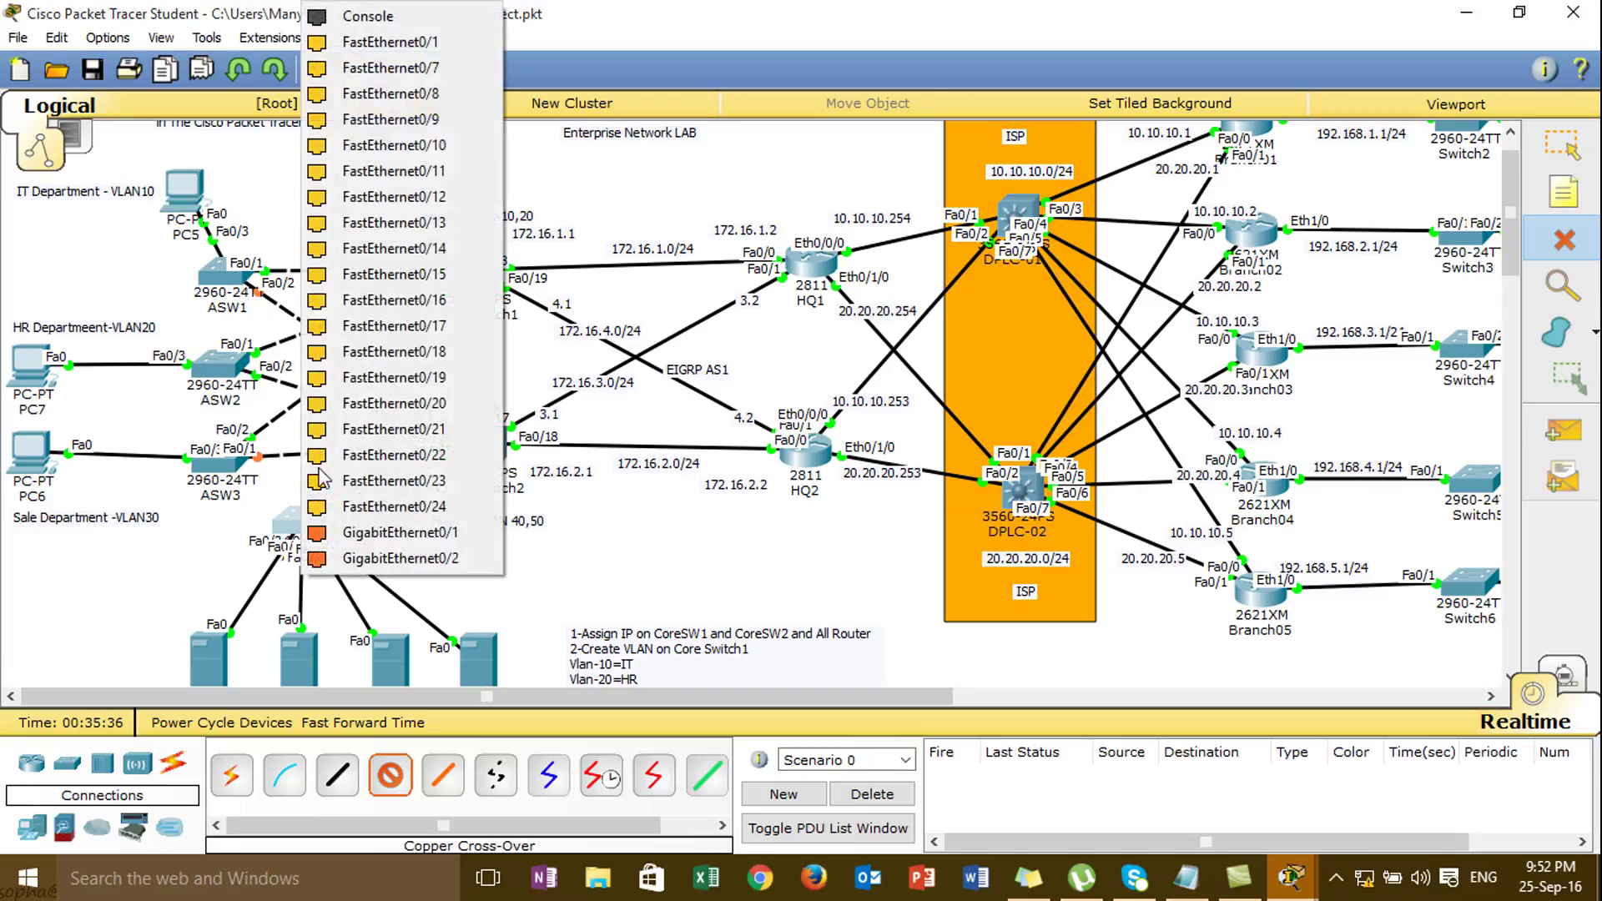
left_click(405, 55)
left_click(482, 284)
left_click(526, 327)
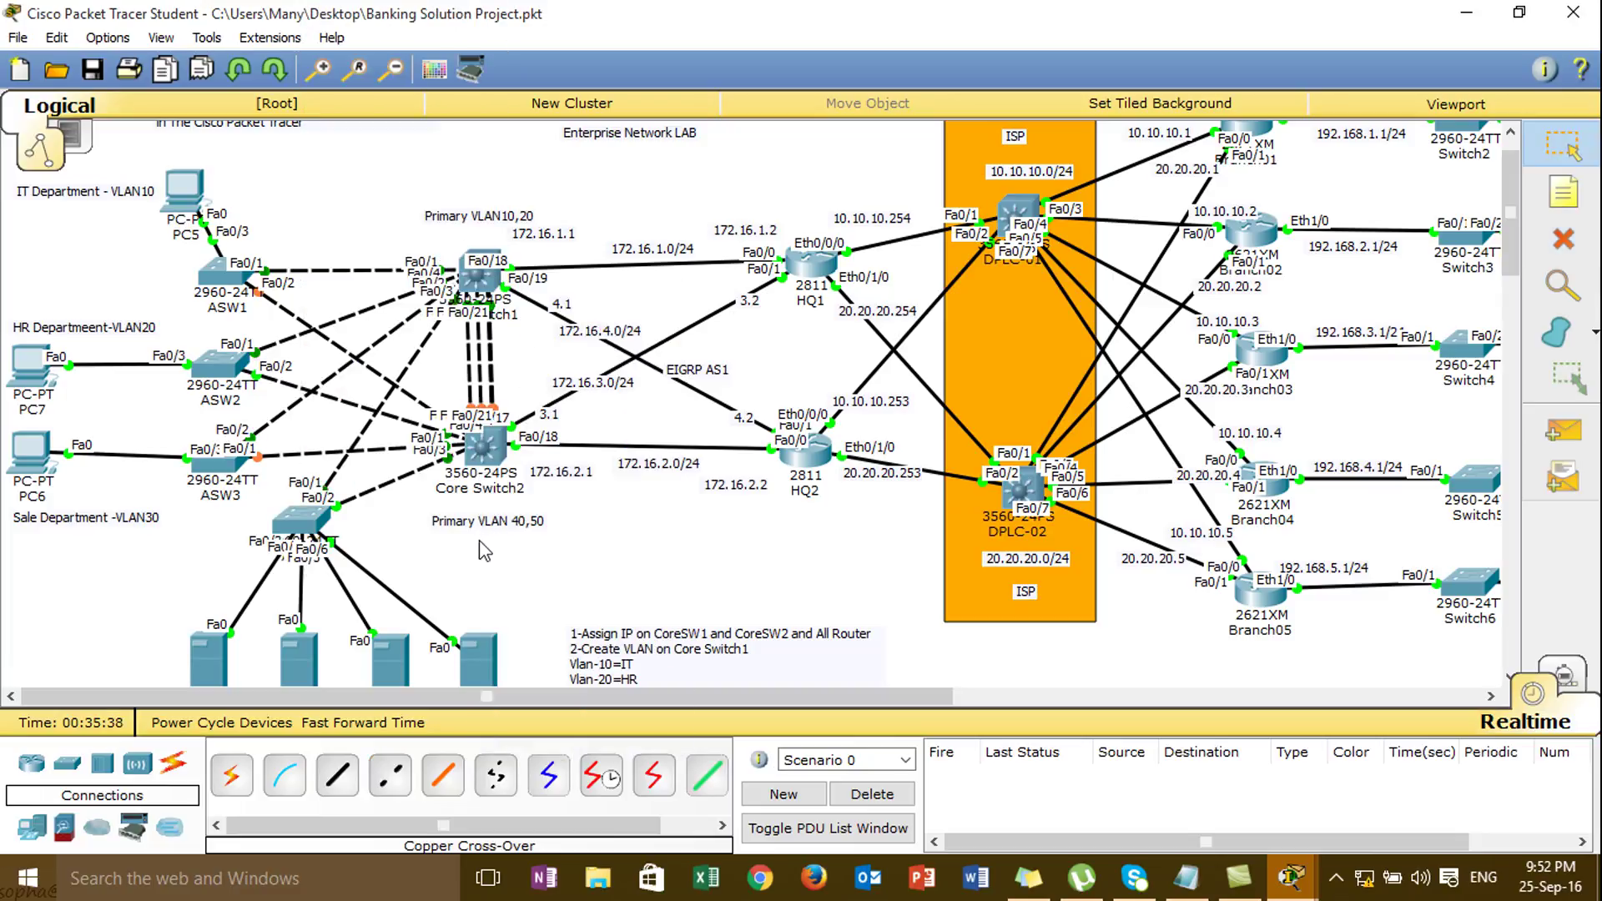
- Show the trunk interfaces on ASW4, examine the VLANs in spanning tree forwarding state, and return to the topology
left_click(302, 524)
key("Return")
key("Return")
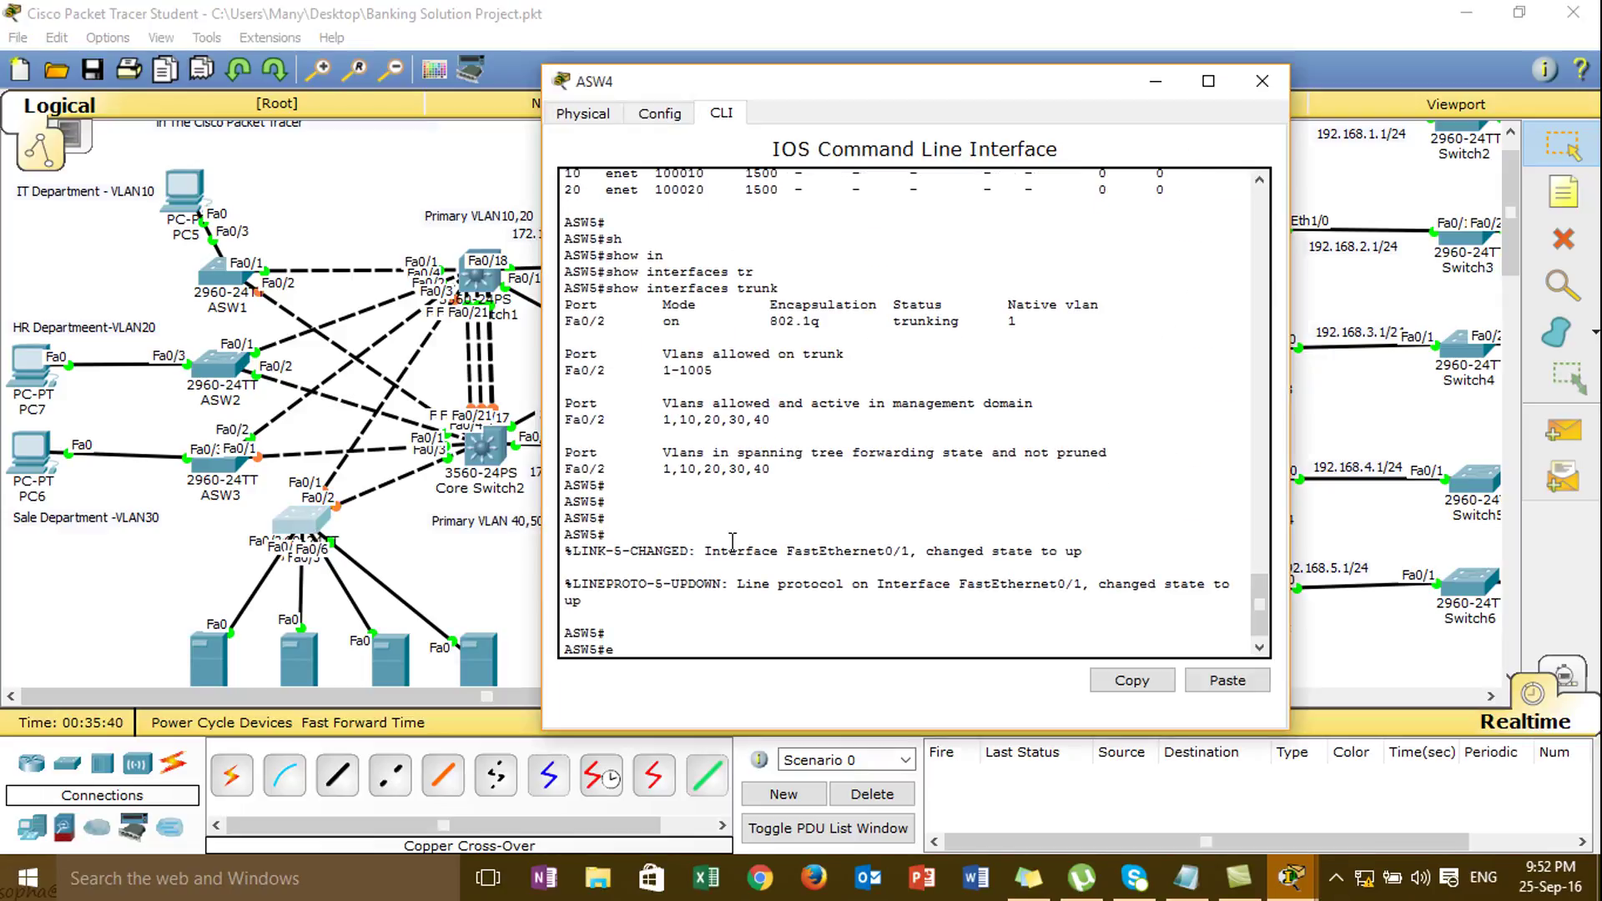
type("sh")
key("Tab")
type("in")
key("Tab")
type("tr")
key("Tab")
key("Return")
key("Return")
key("Return")
left_click_drag(563, 451, 717, 469)
left_click(726, 464)
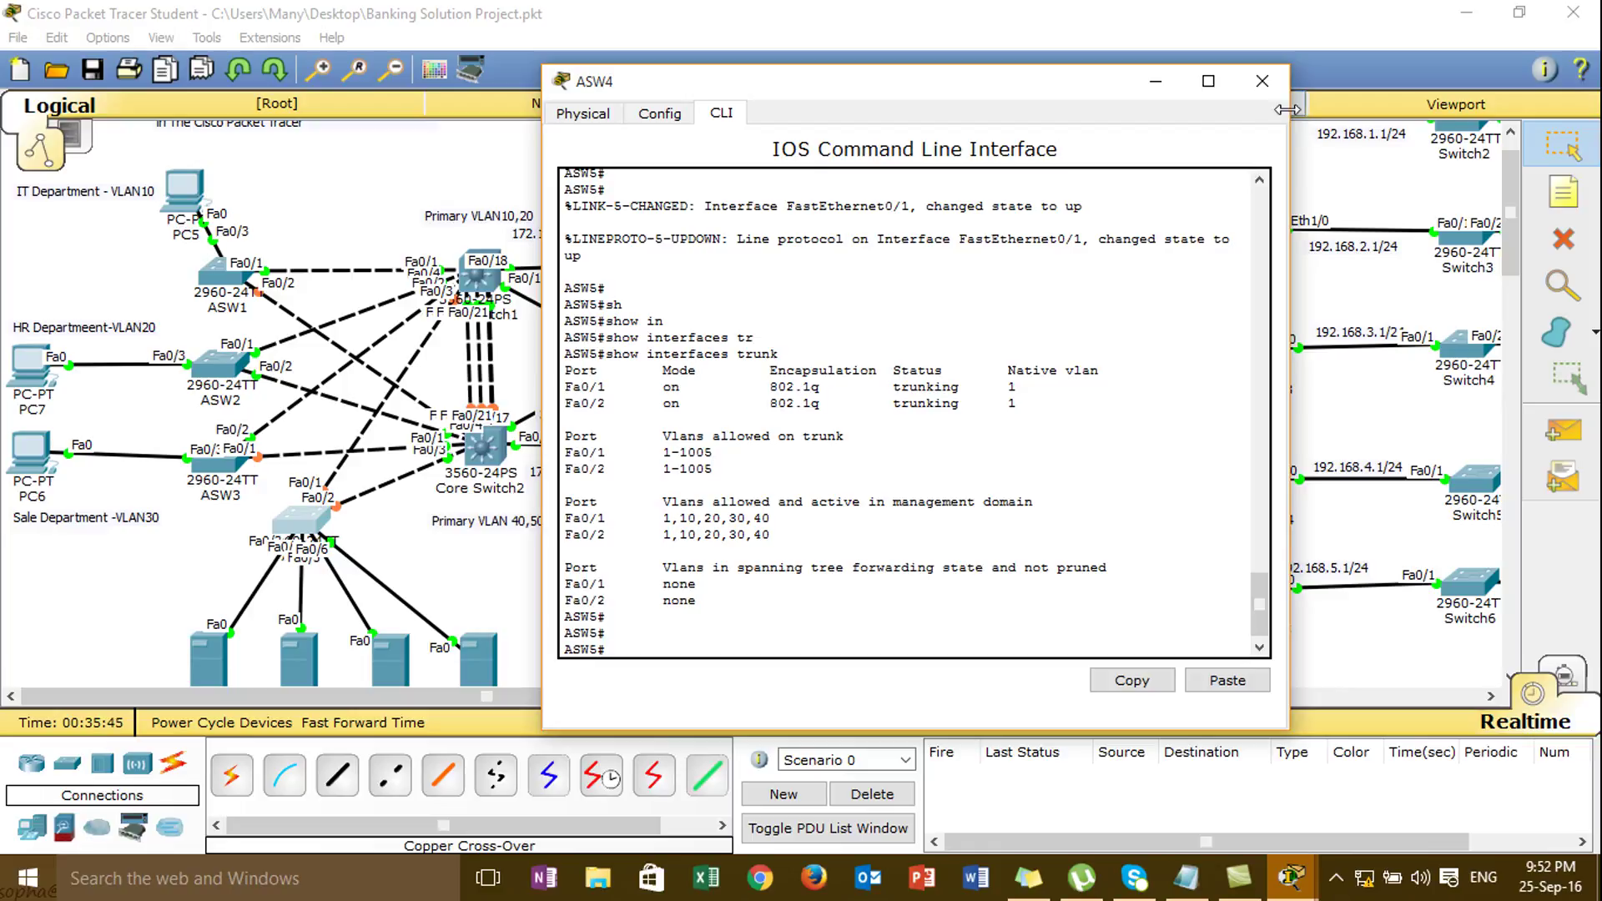
left_click(1262, 81)
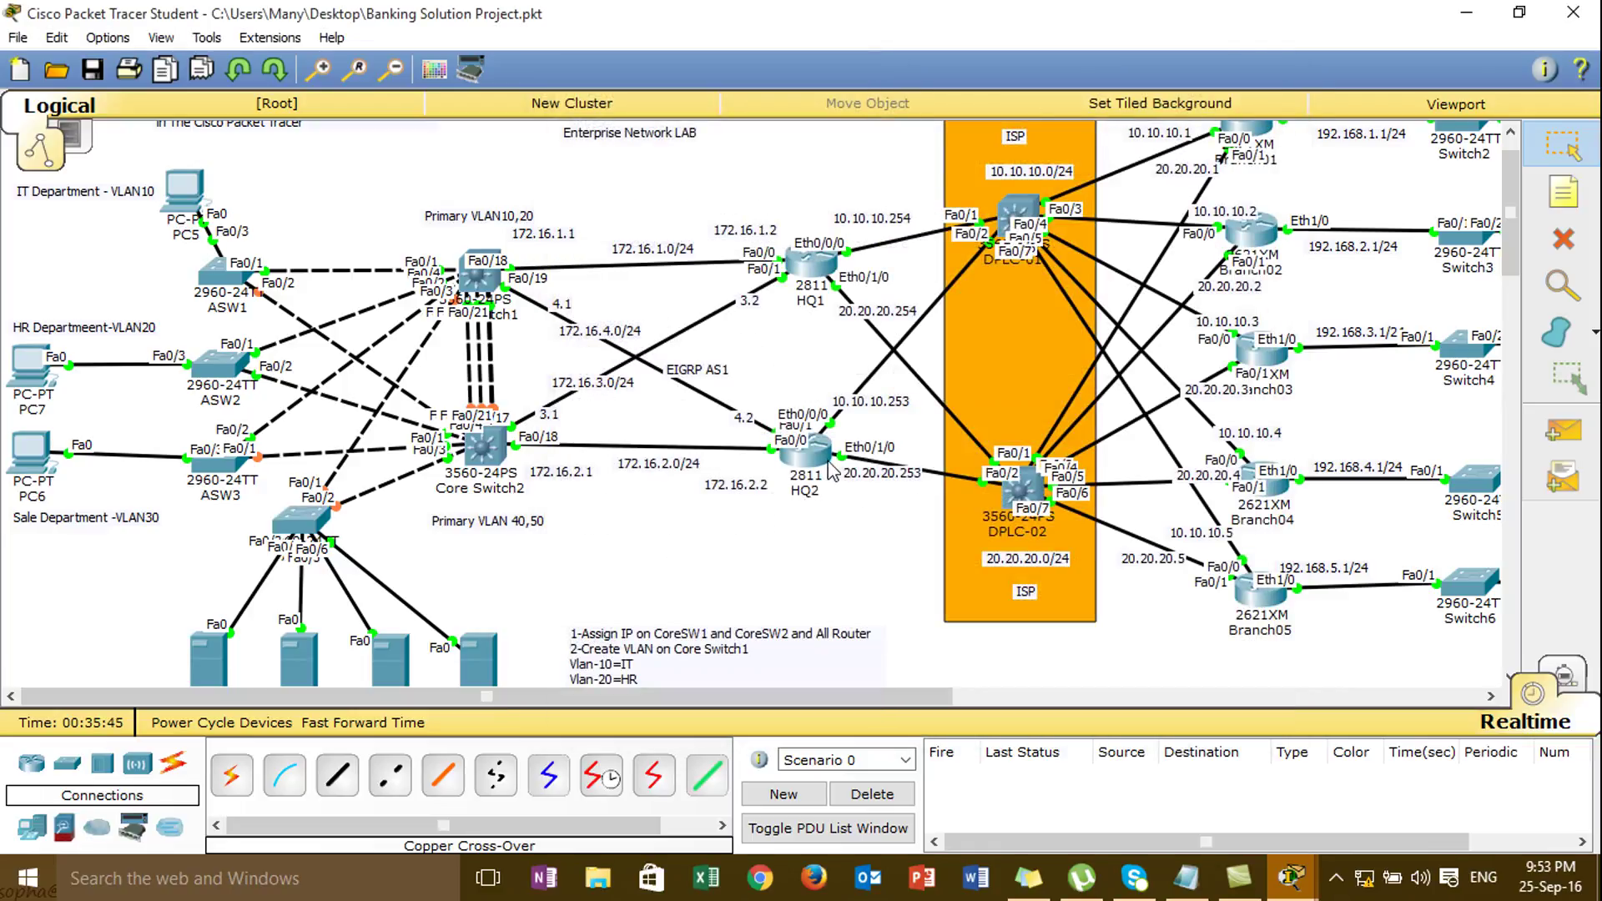
- Check the task list, open ASW1's command line, and enter configuration for its PC-facing interface f0/3
left_click_drag(1514, 205, 1523, 263)
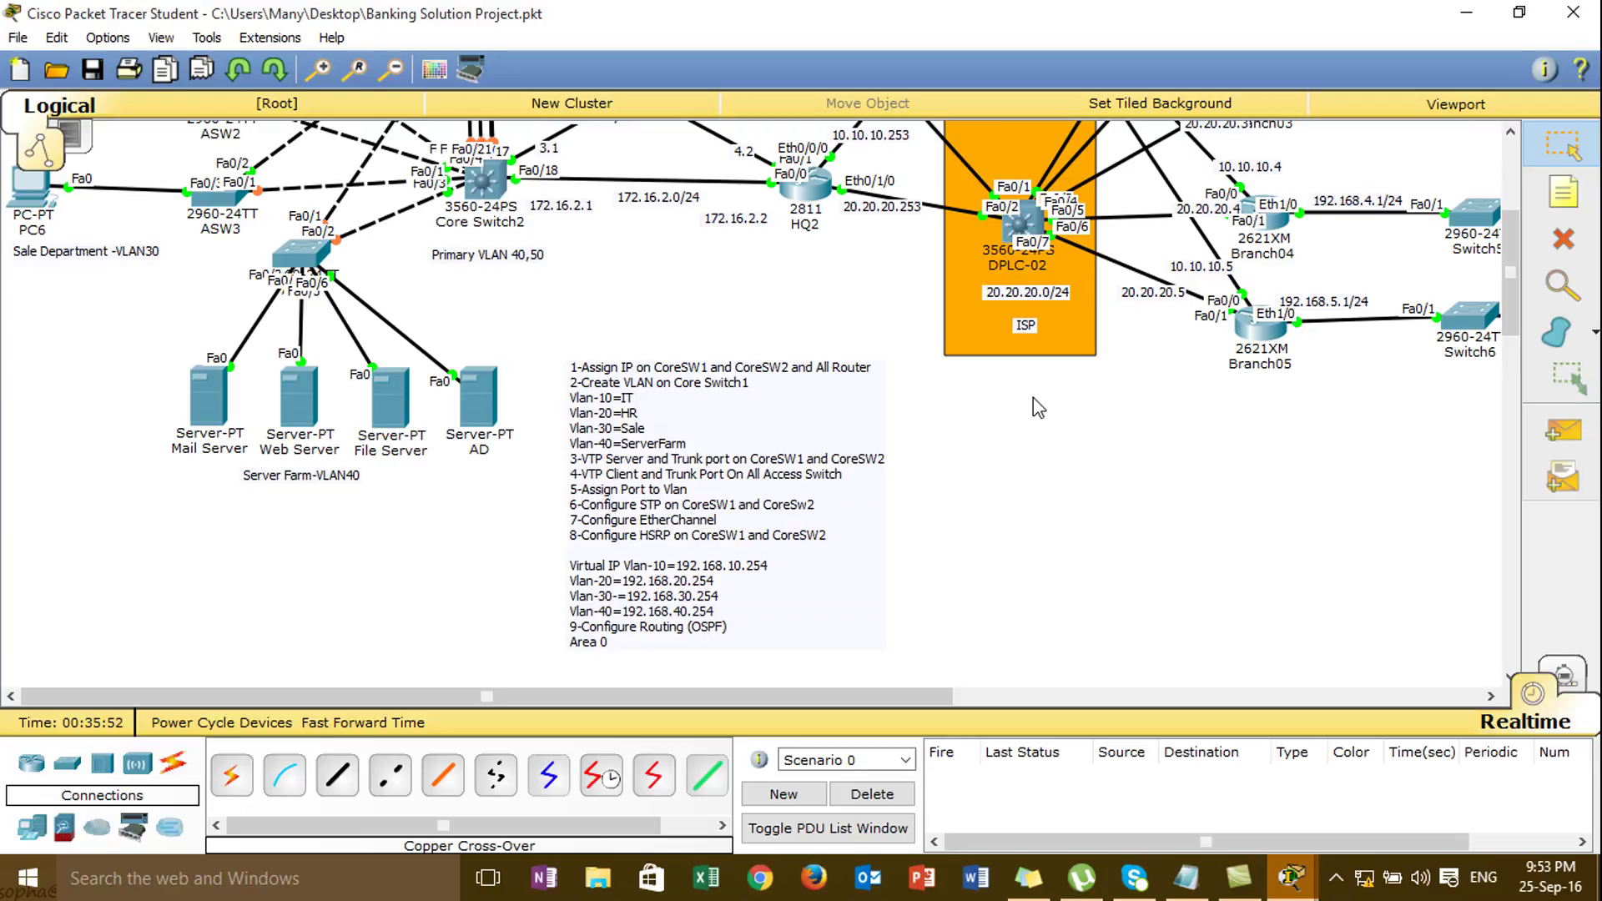
left_click_drag(1507, 294, 1493, 241)
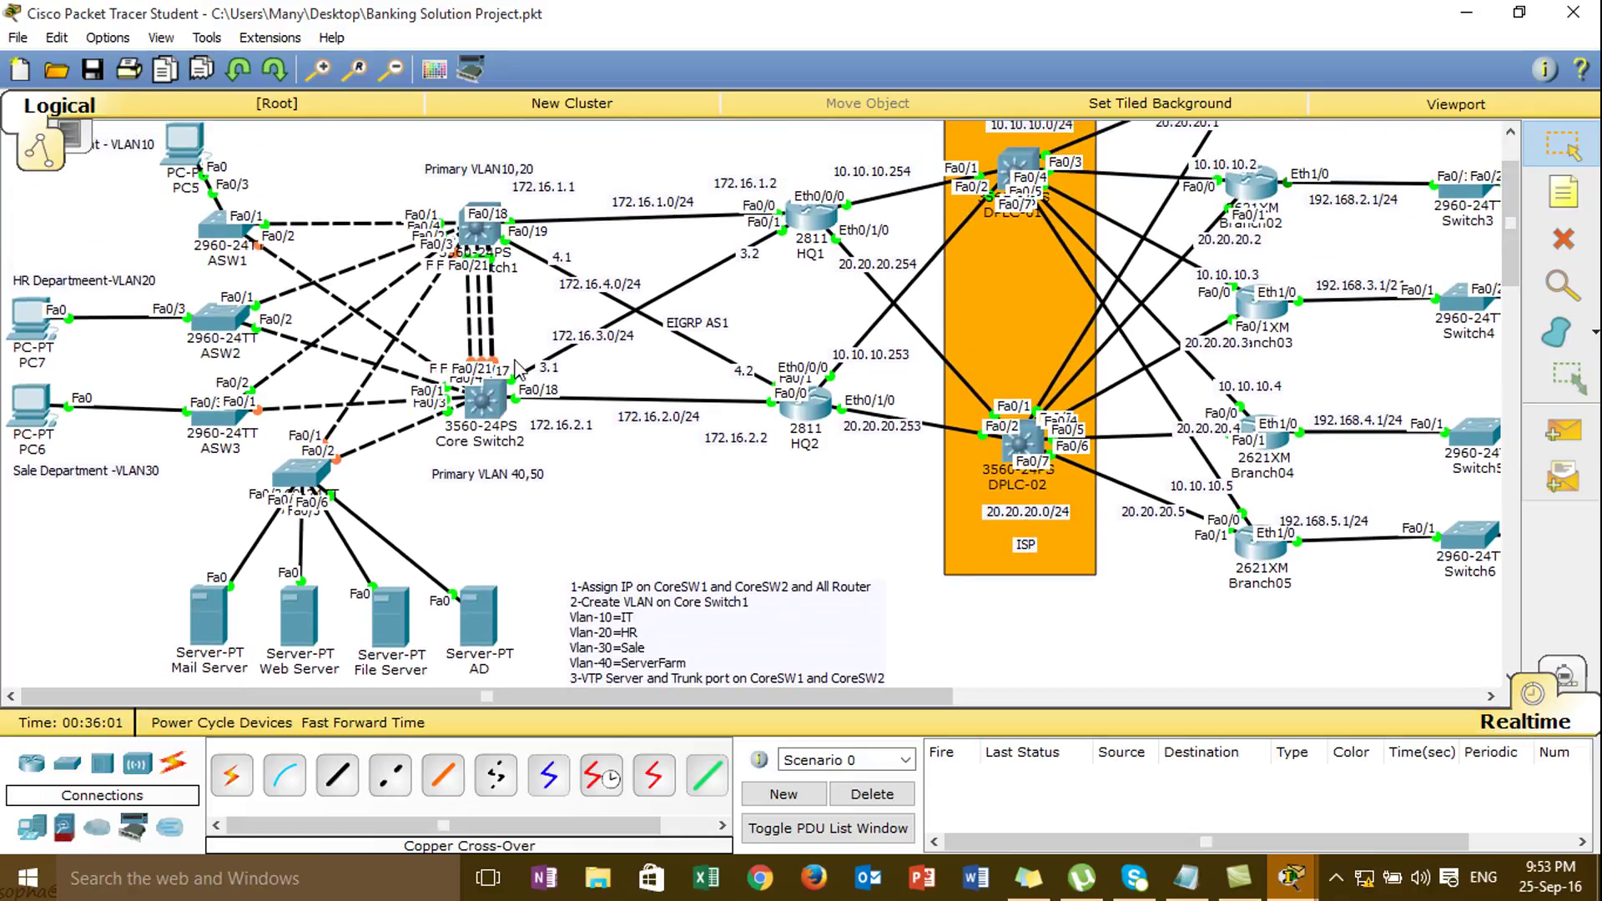
left_click(209, 223)
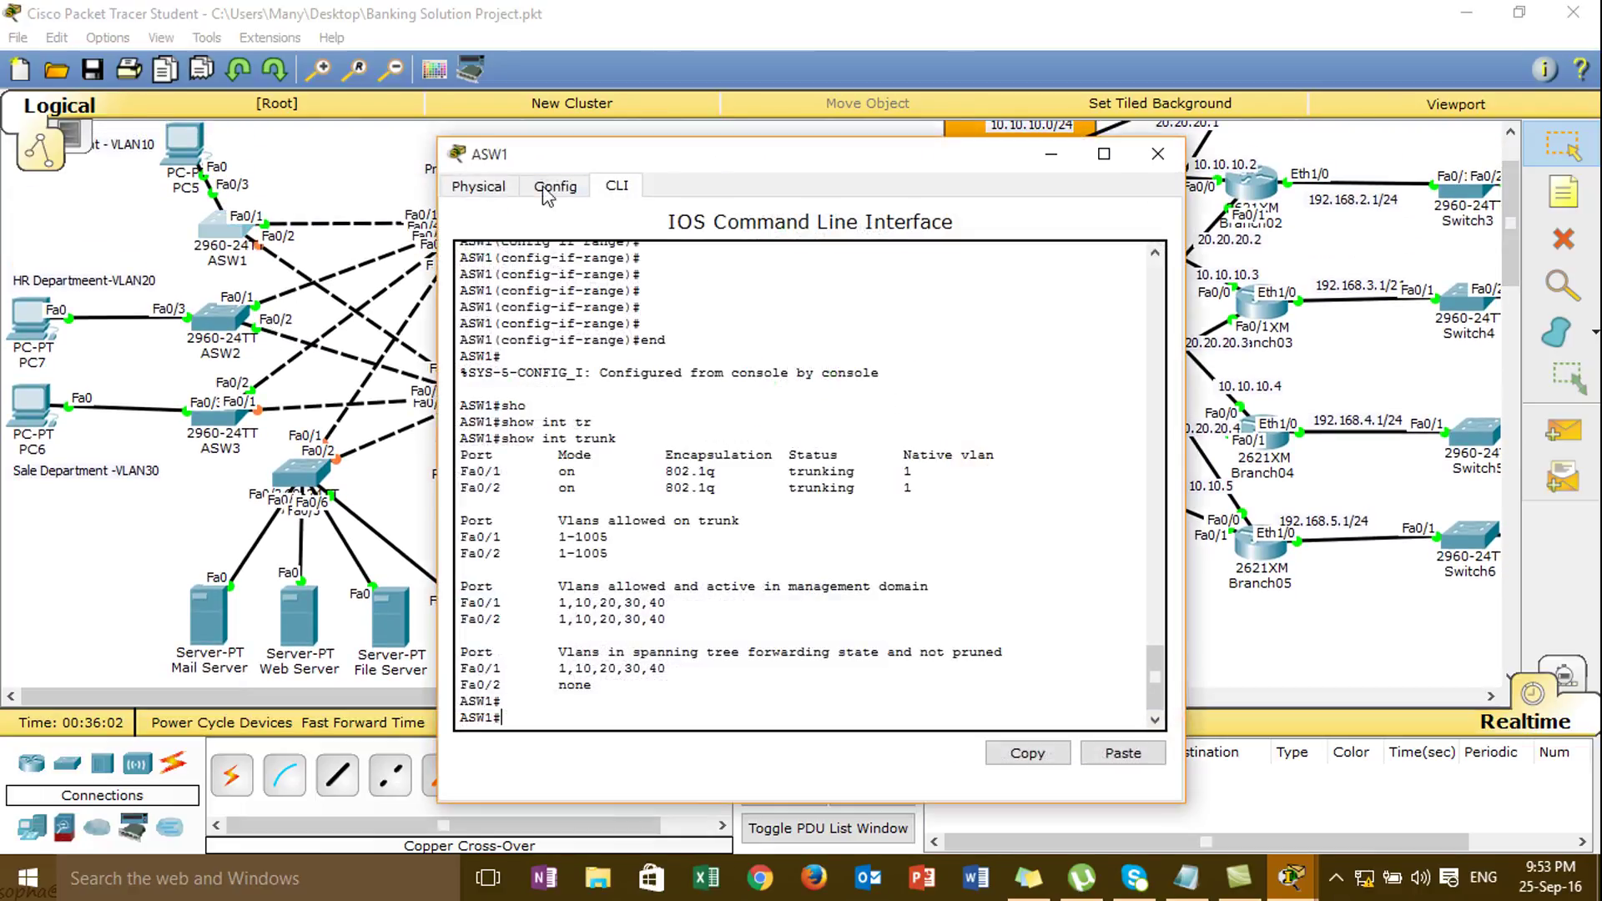
left_click_drag(602, 161, 715, 143)
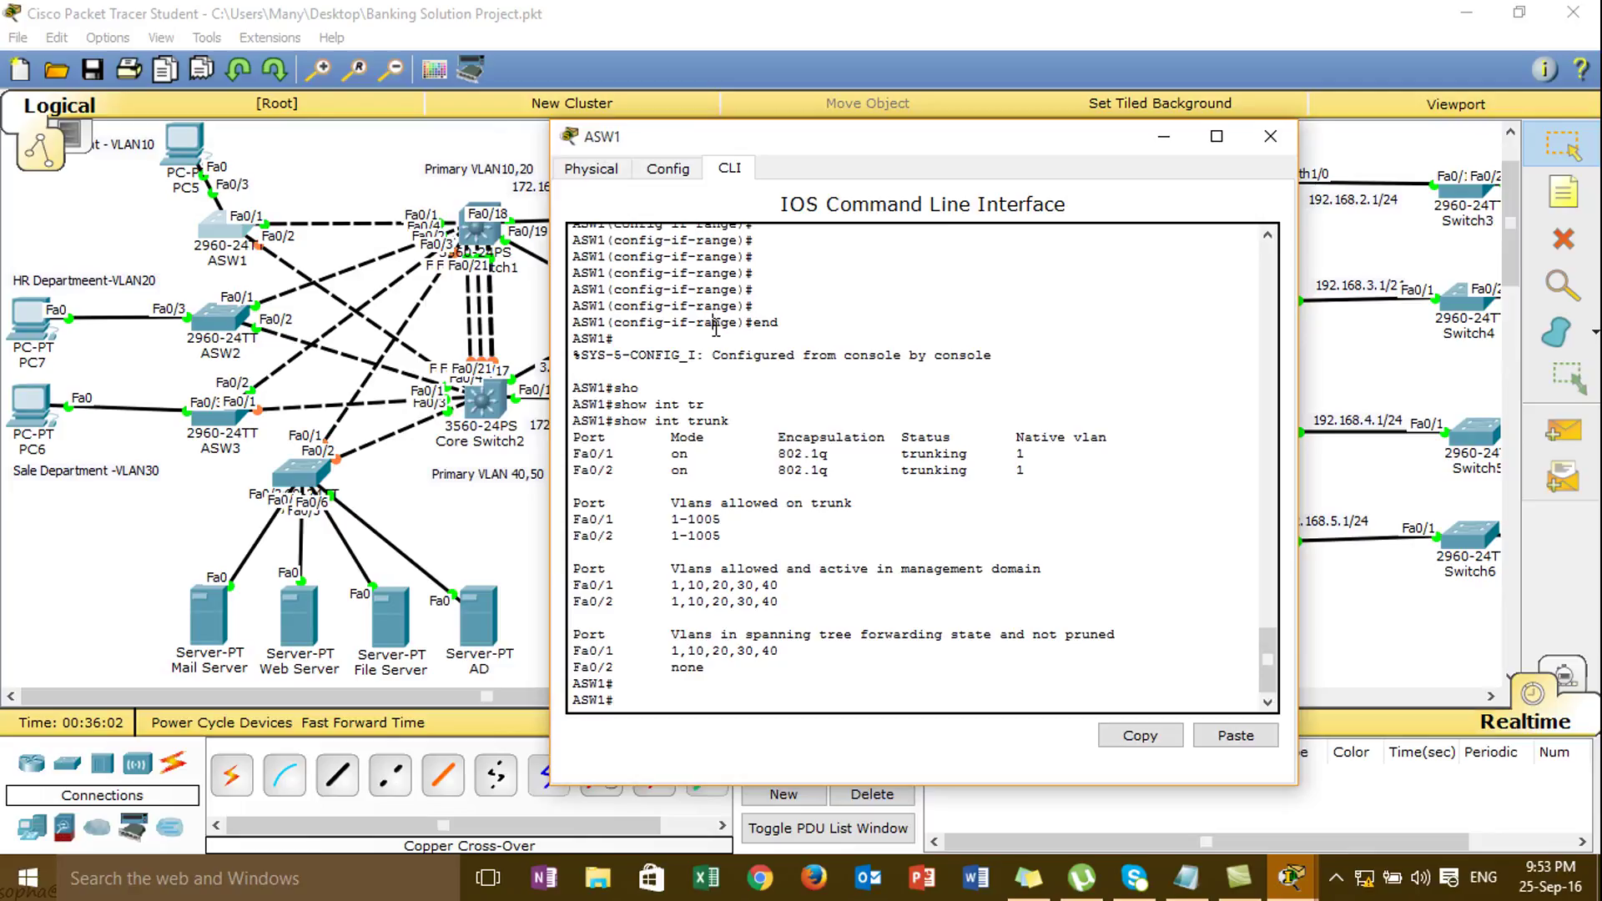
key("Return")
key("Return")
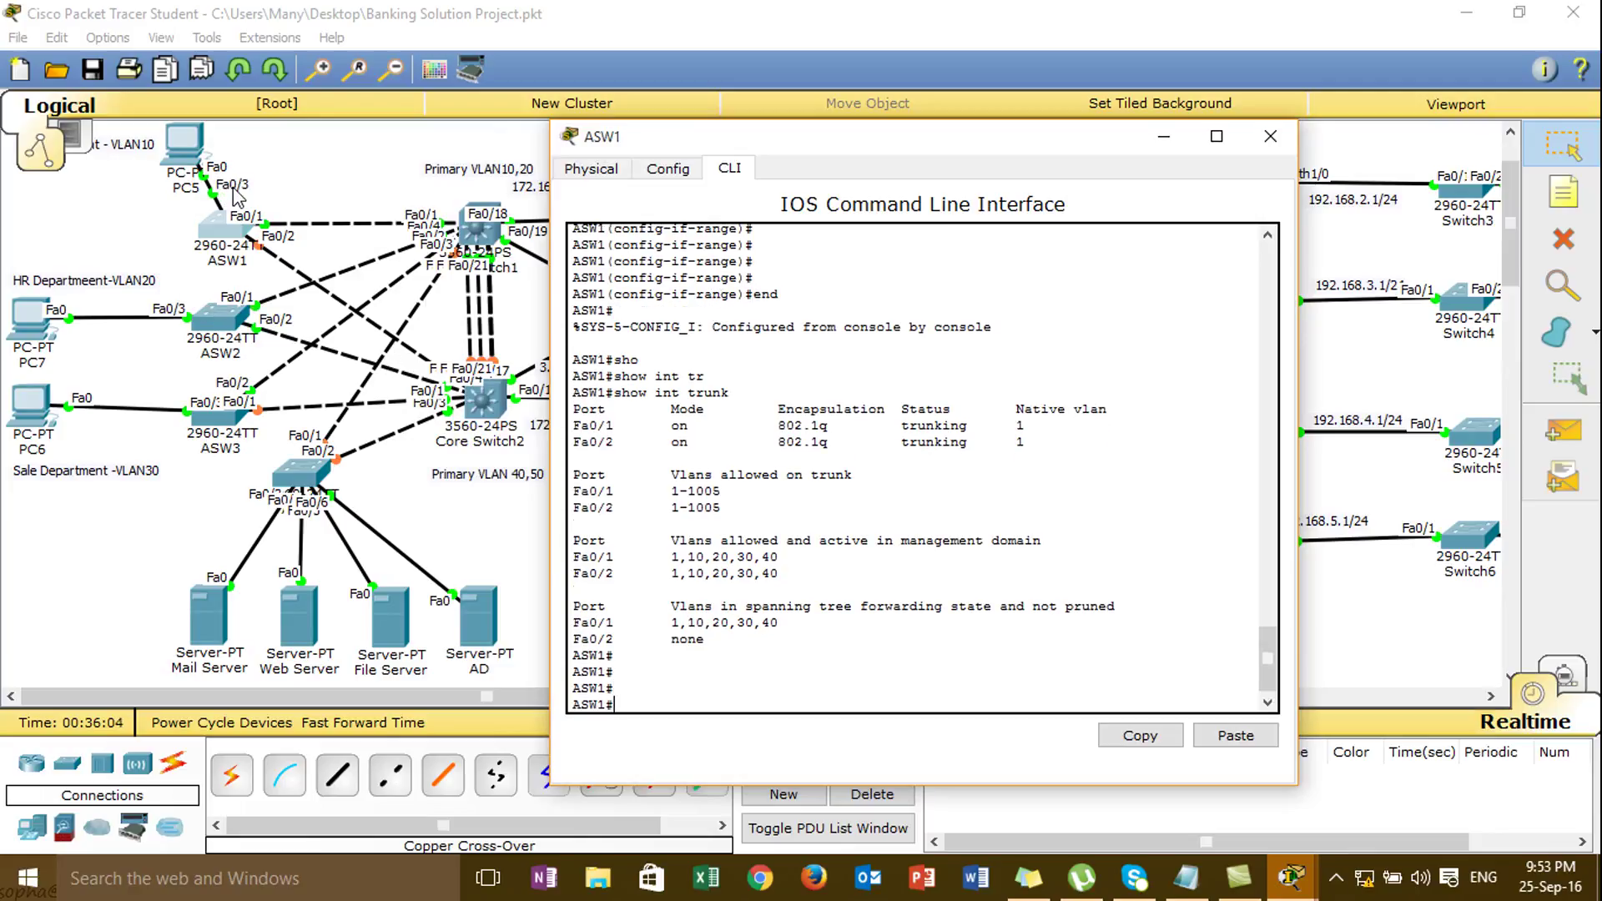
type("conf")
key("Tab")
type("t")
key("Tab")
key("Return")
type("fo")
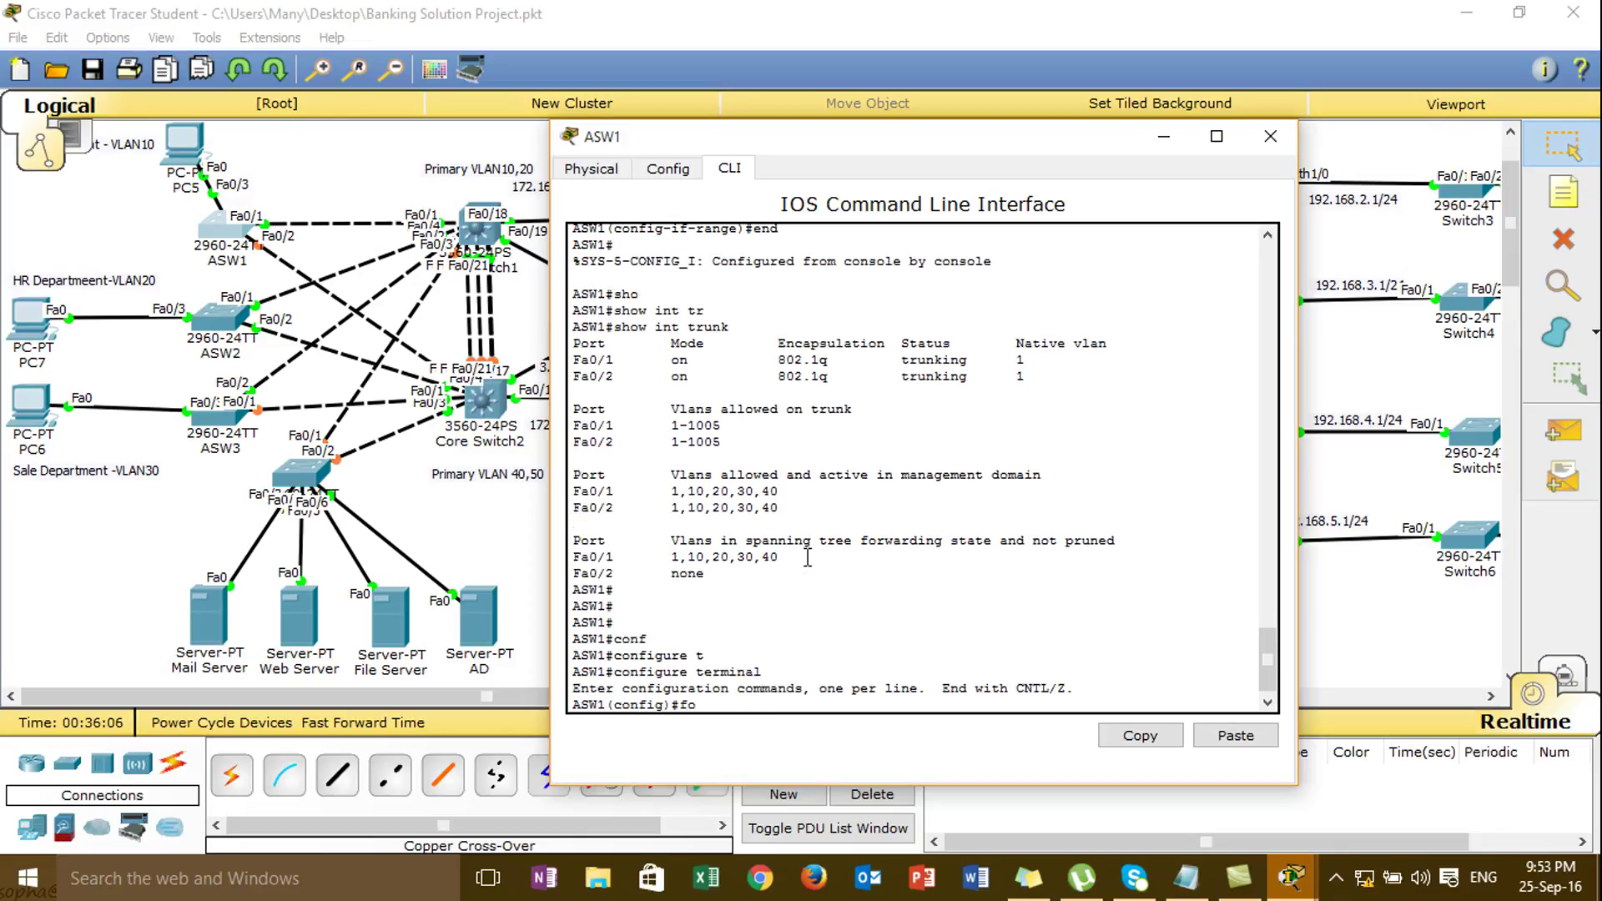
type("/3")
key("Return")
- Set ASW1's interface f0/3 to switchport mode access and end the configuration session
type("sw")
key("Tab")
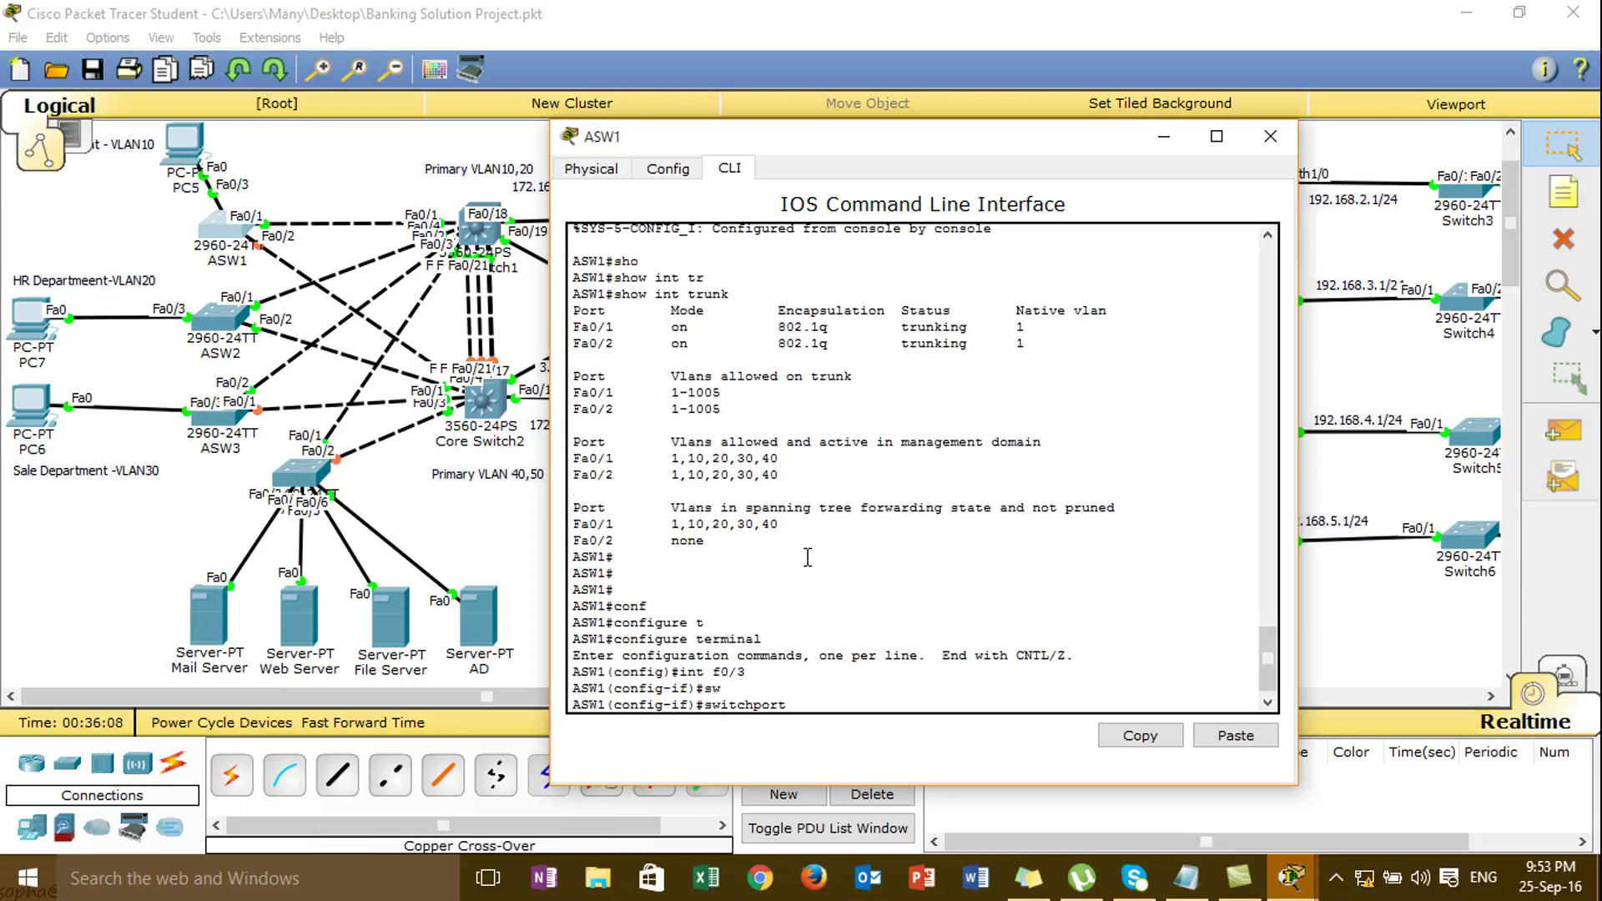
type("m")
key("Tab")
type("a")
key("Tab")
key("Return")
key("Return")
key("Return")
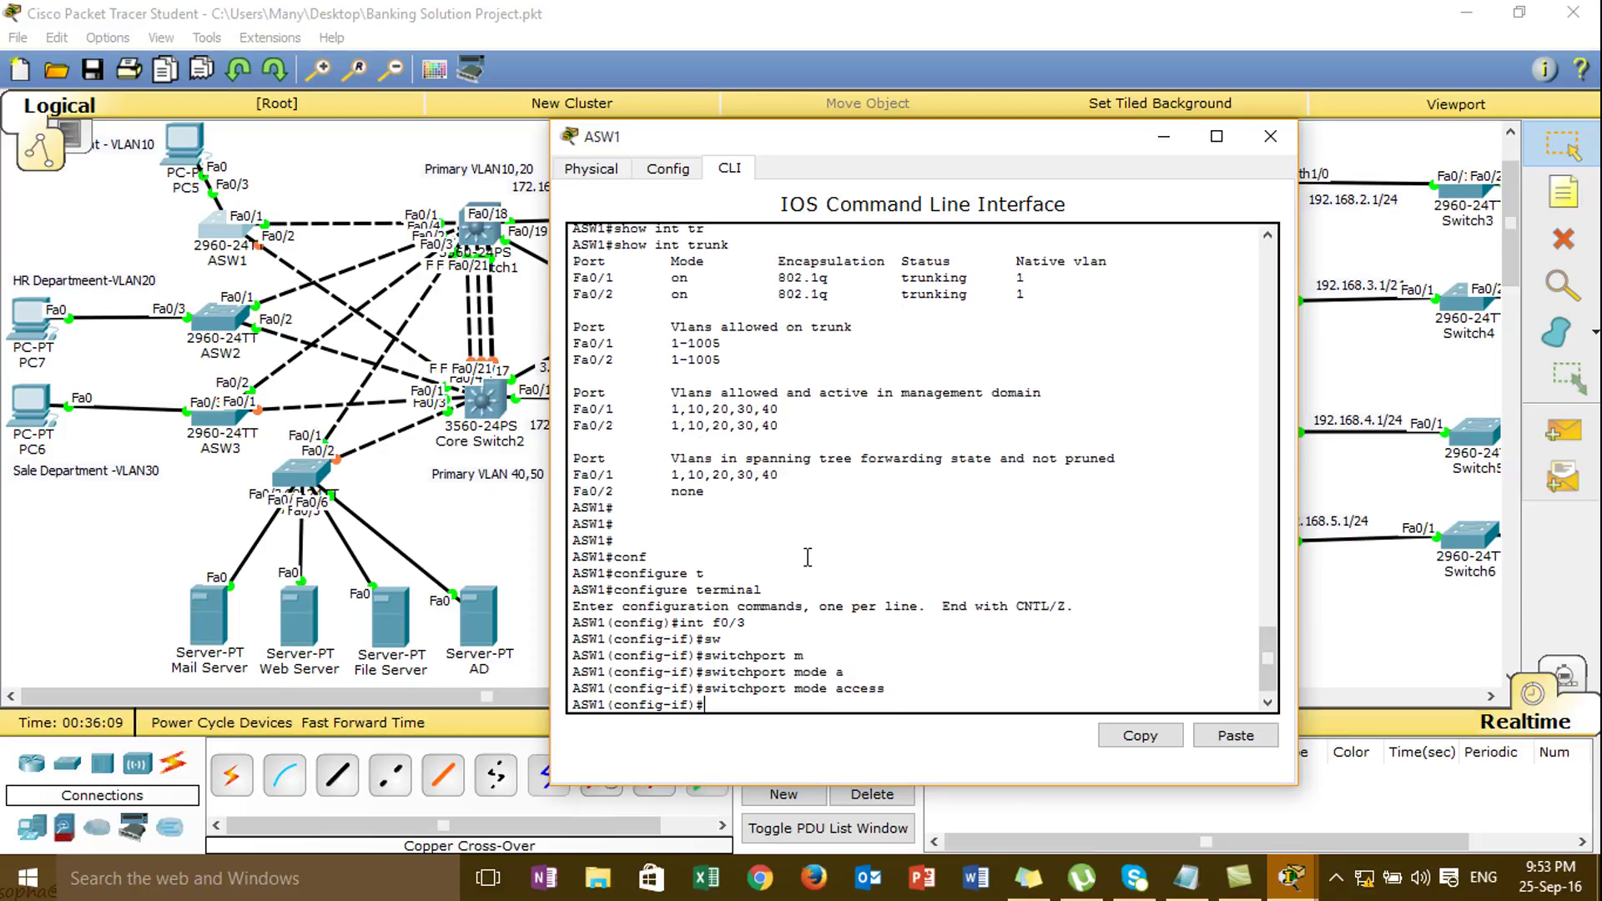
type("end")
key("Return")
- Show the system clock on ASW1
type("sh")
key("Tab")
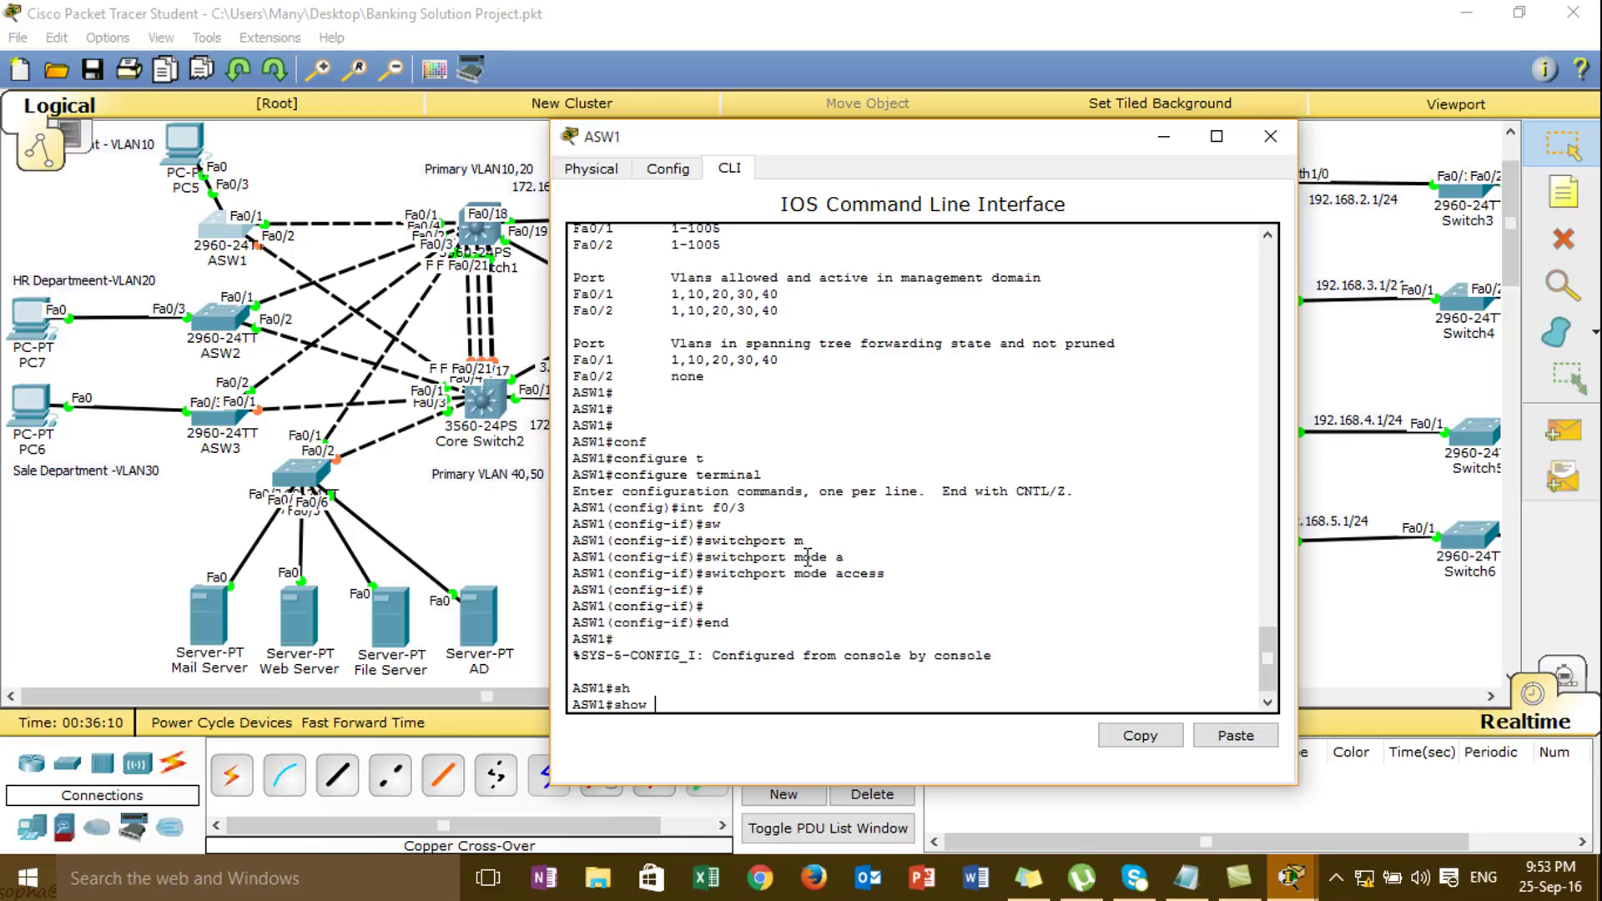
type("cl")
key("Tab")
key("Return")
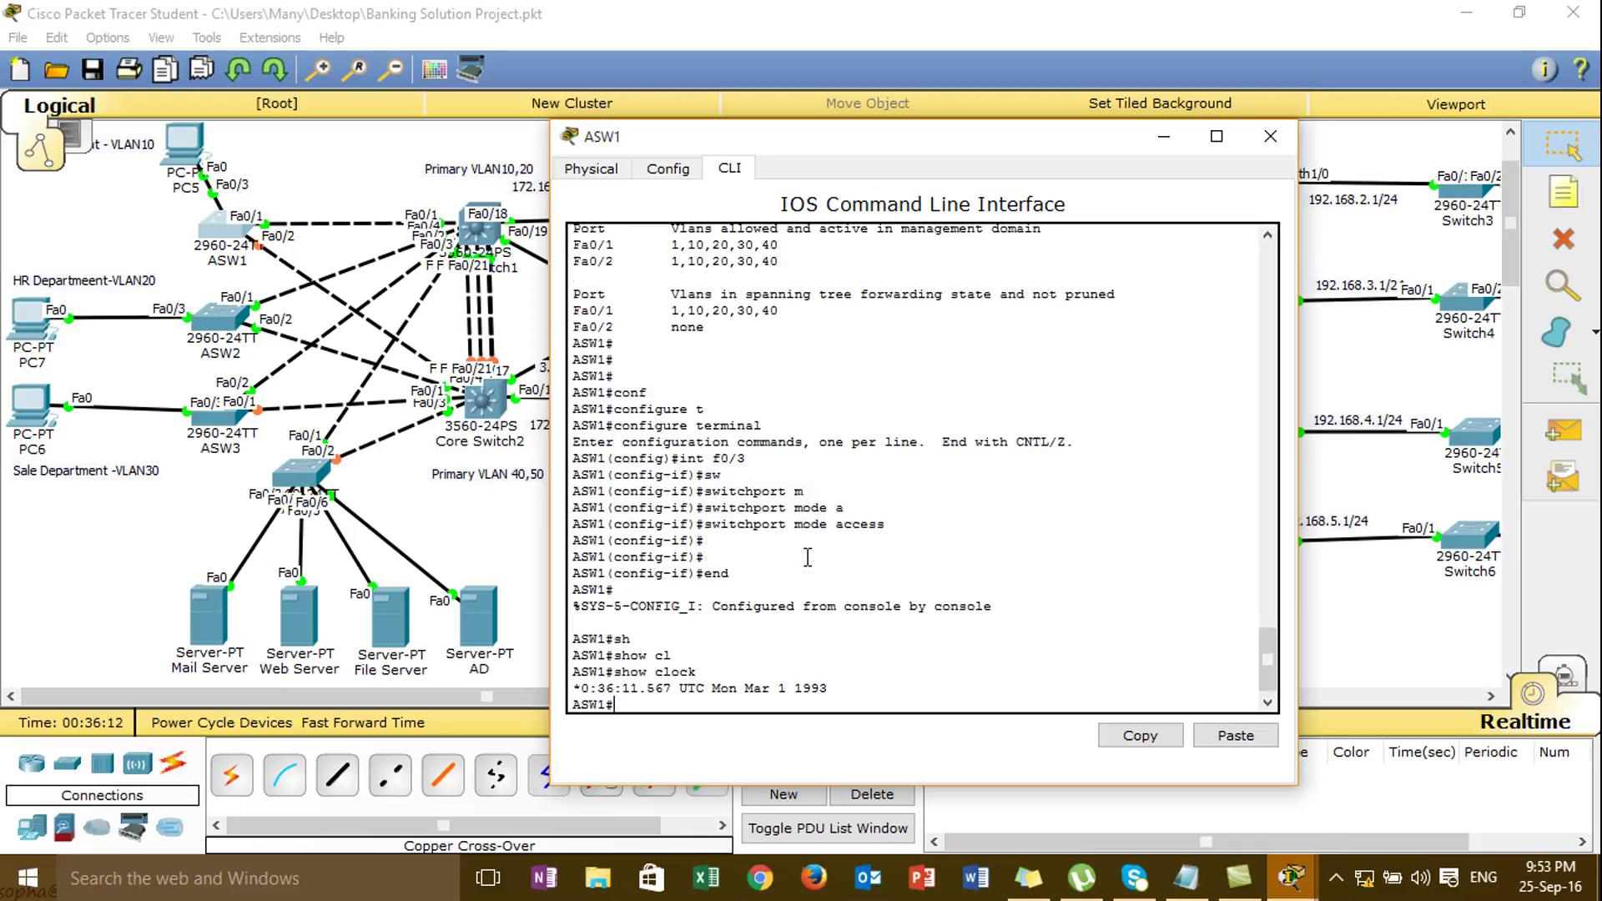
- Show the VLAN table on ASW1 and examine which VLAN port Fa0/3 belongs to
key("Up")
key("BackSpace")
key("BackSpace")
key("BackSpace")
key("BackSpace")
key("BackSpace")
type("vl")
key("Tab")
key("Return")
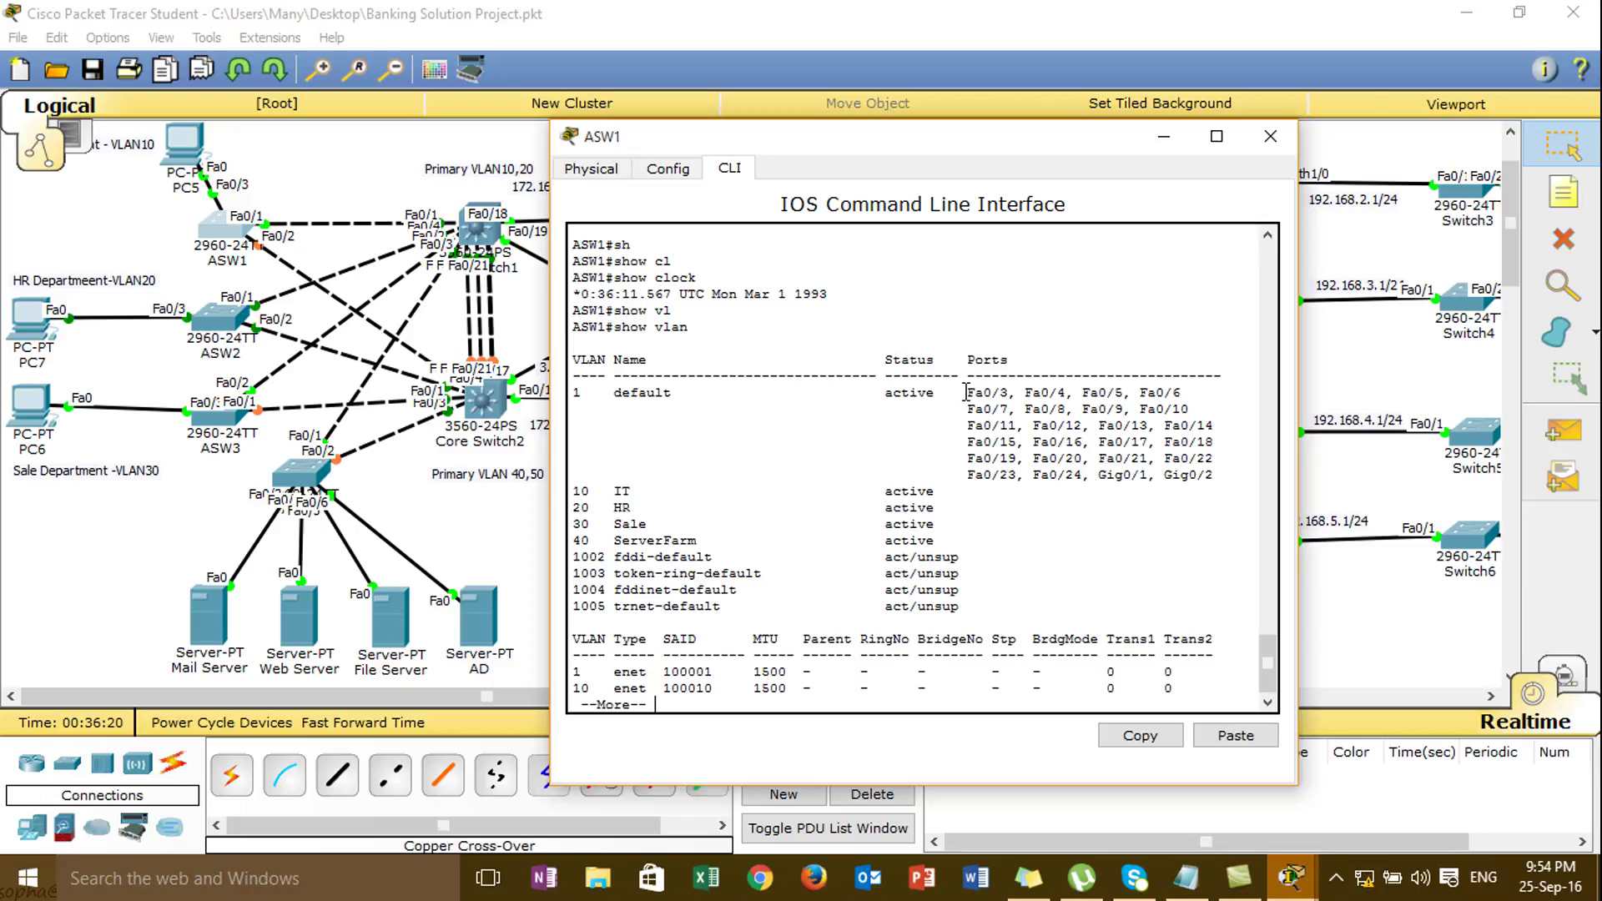
left_click_drag(966, 392, 1013, 392)
left_click(875, 474)
key("Return")
key("Return")
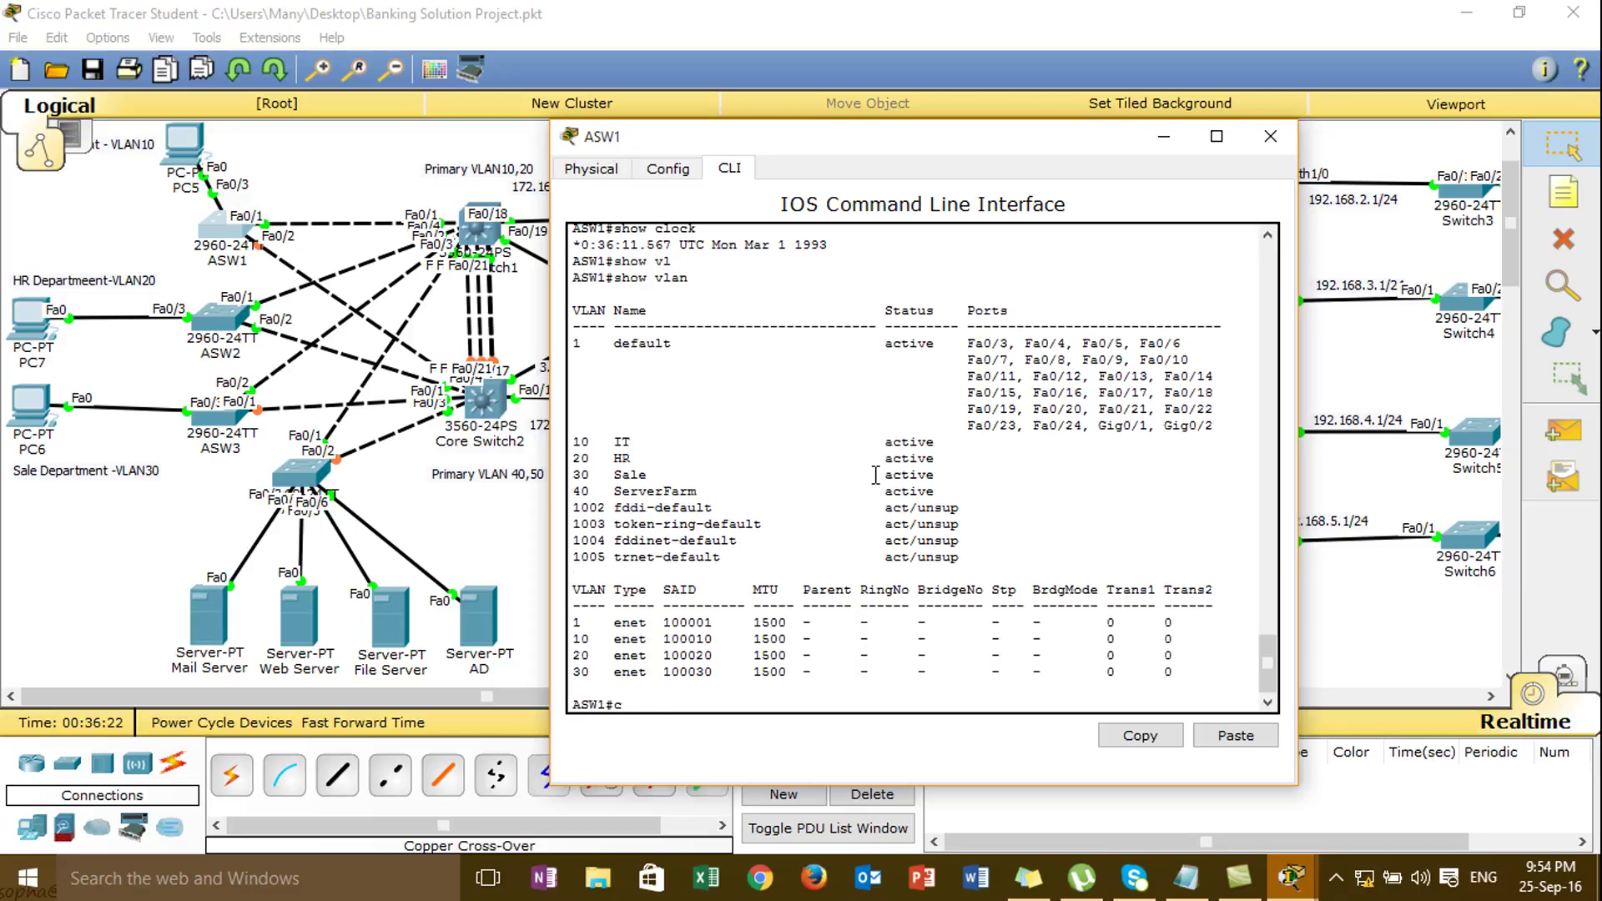
- Enter global configuration on ASW1 and create the interface vlan 10
type("onf")
key("Tab")
type("t")
key("Tab")
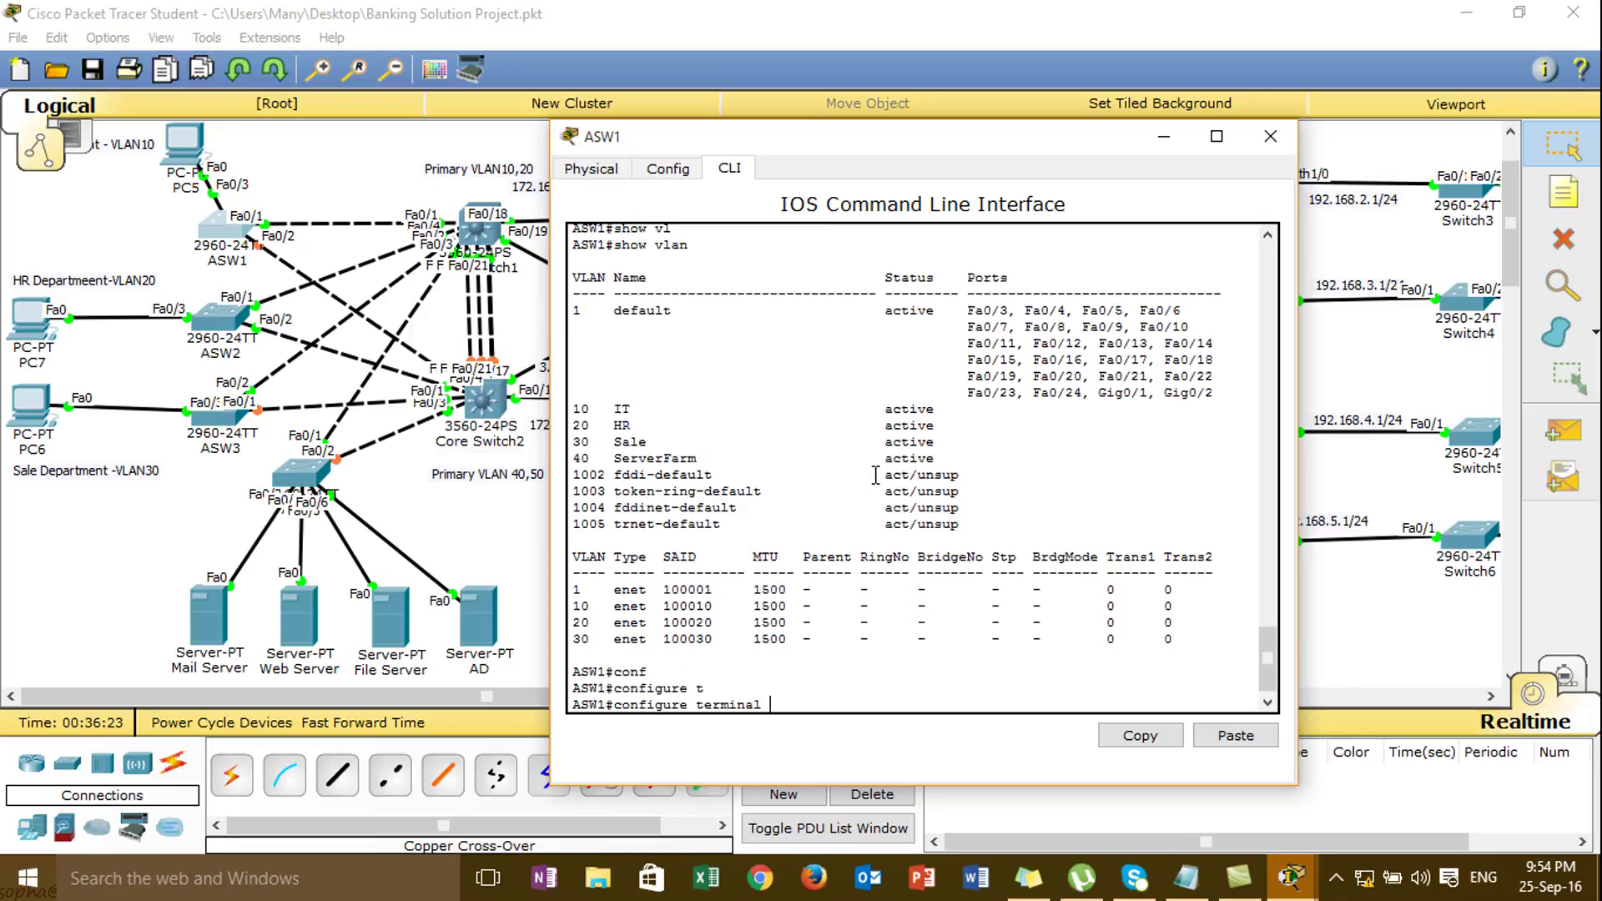
key("Return")
key("Return")
type("int vl")
key("Tab")
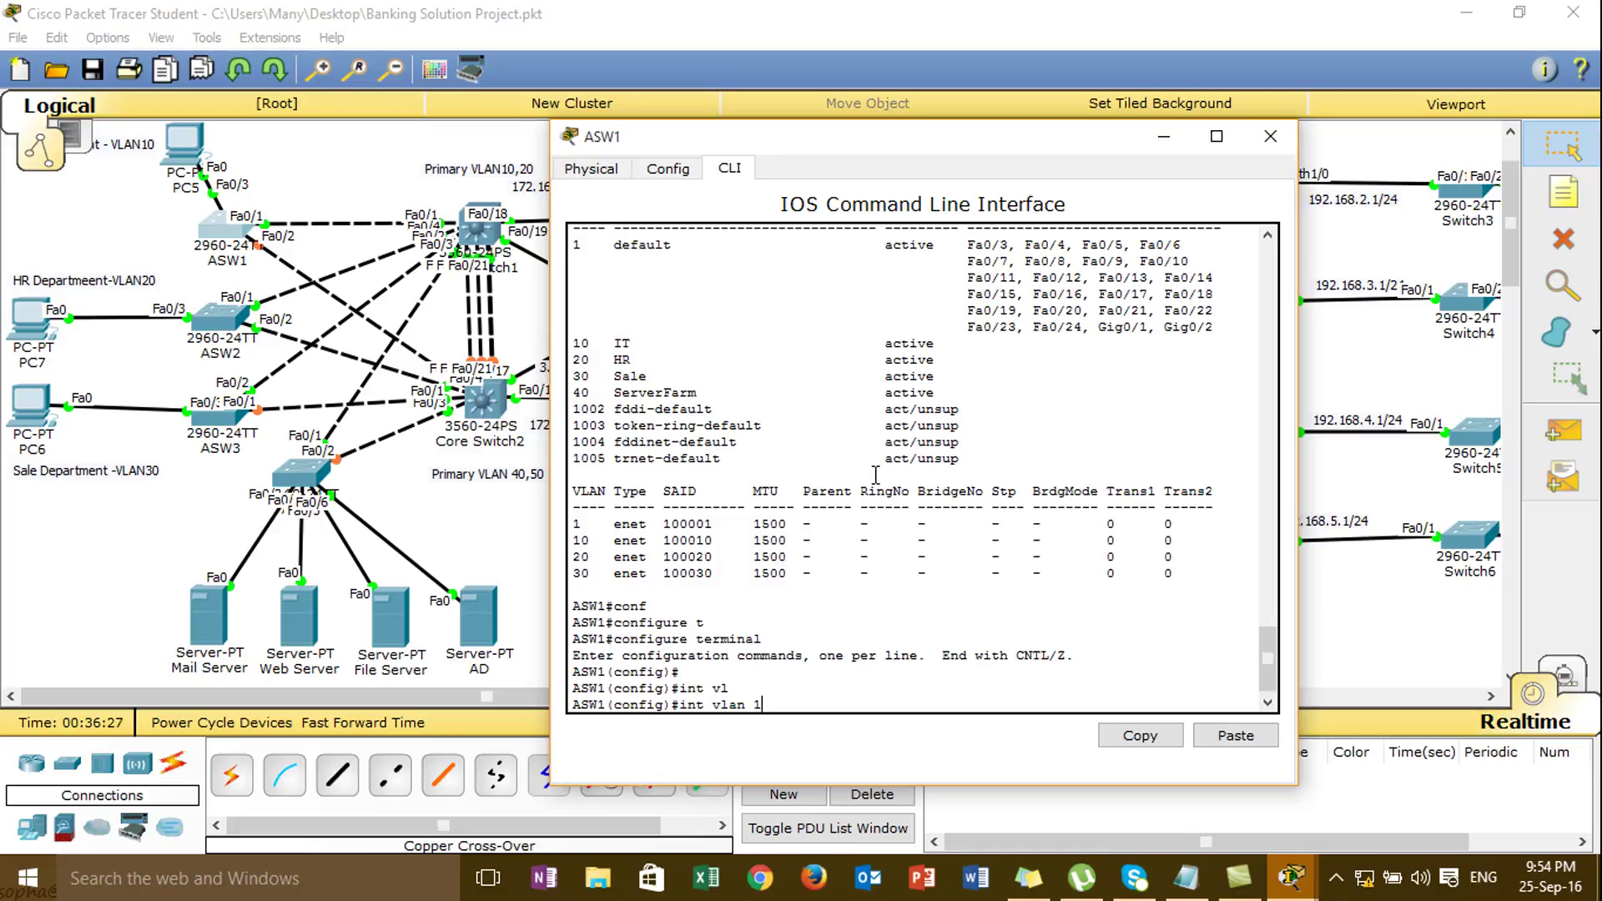
type("10")
key("Return")
- Try to enter a switchport command on the VLAN 10 interface, and exit to global configuration mode
type("sw")
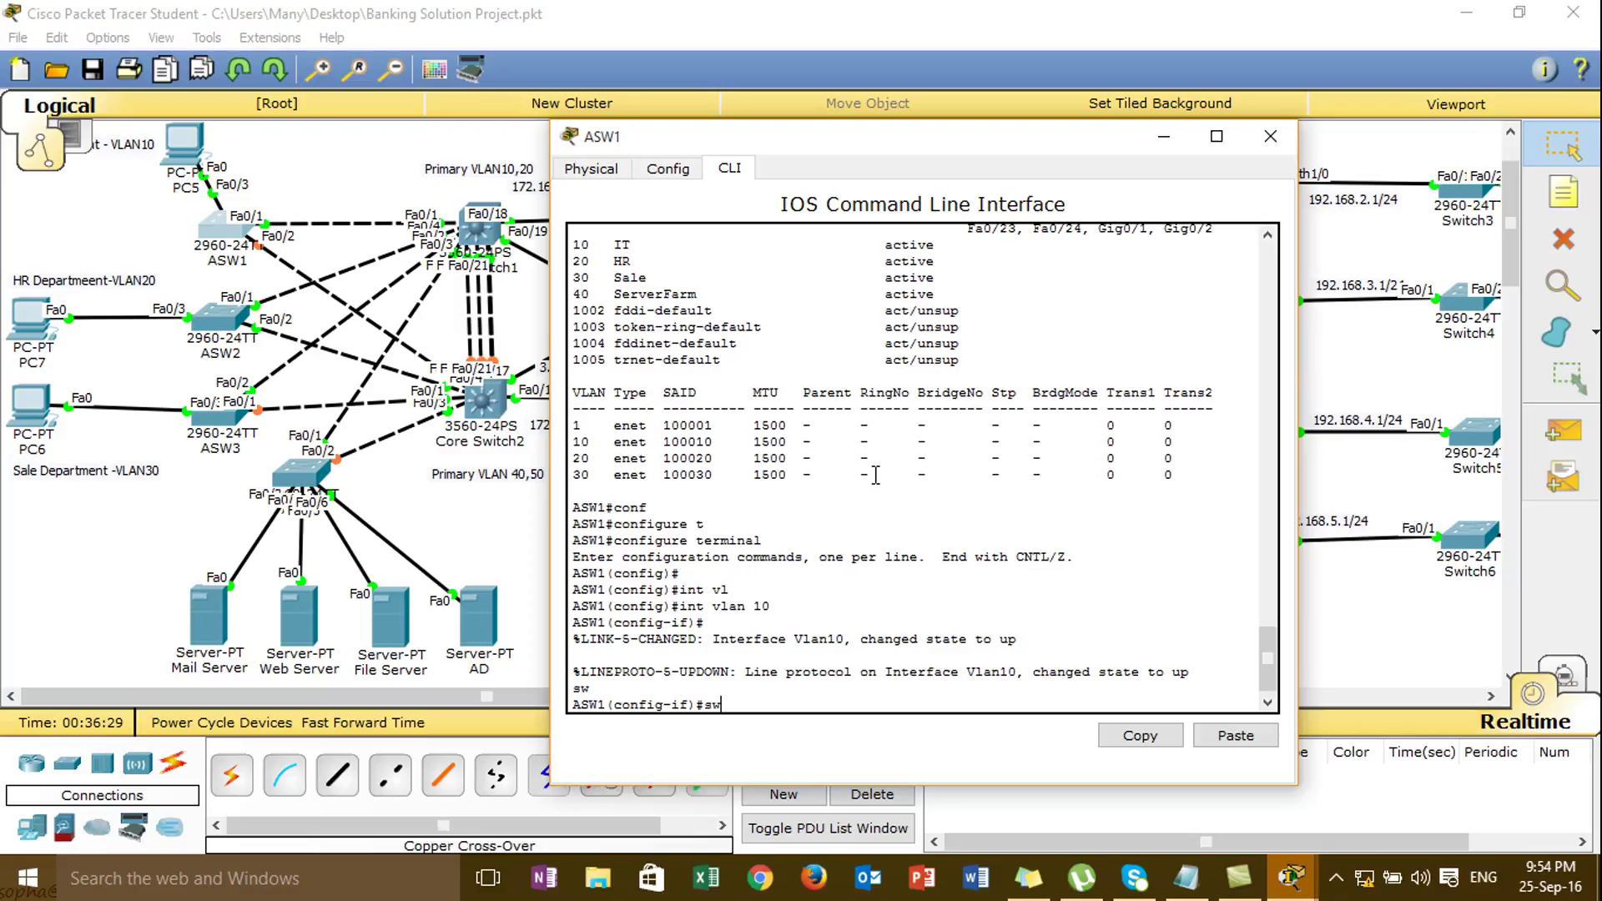
type("i")
key("Tab")
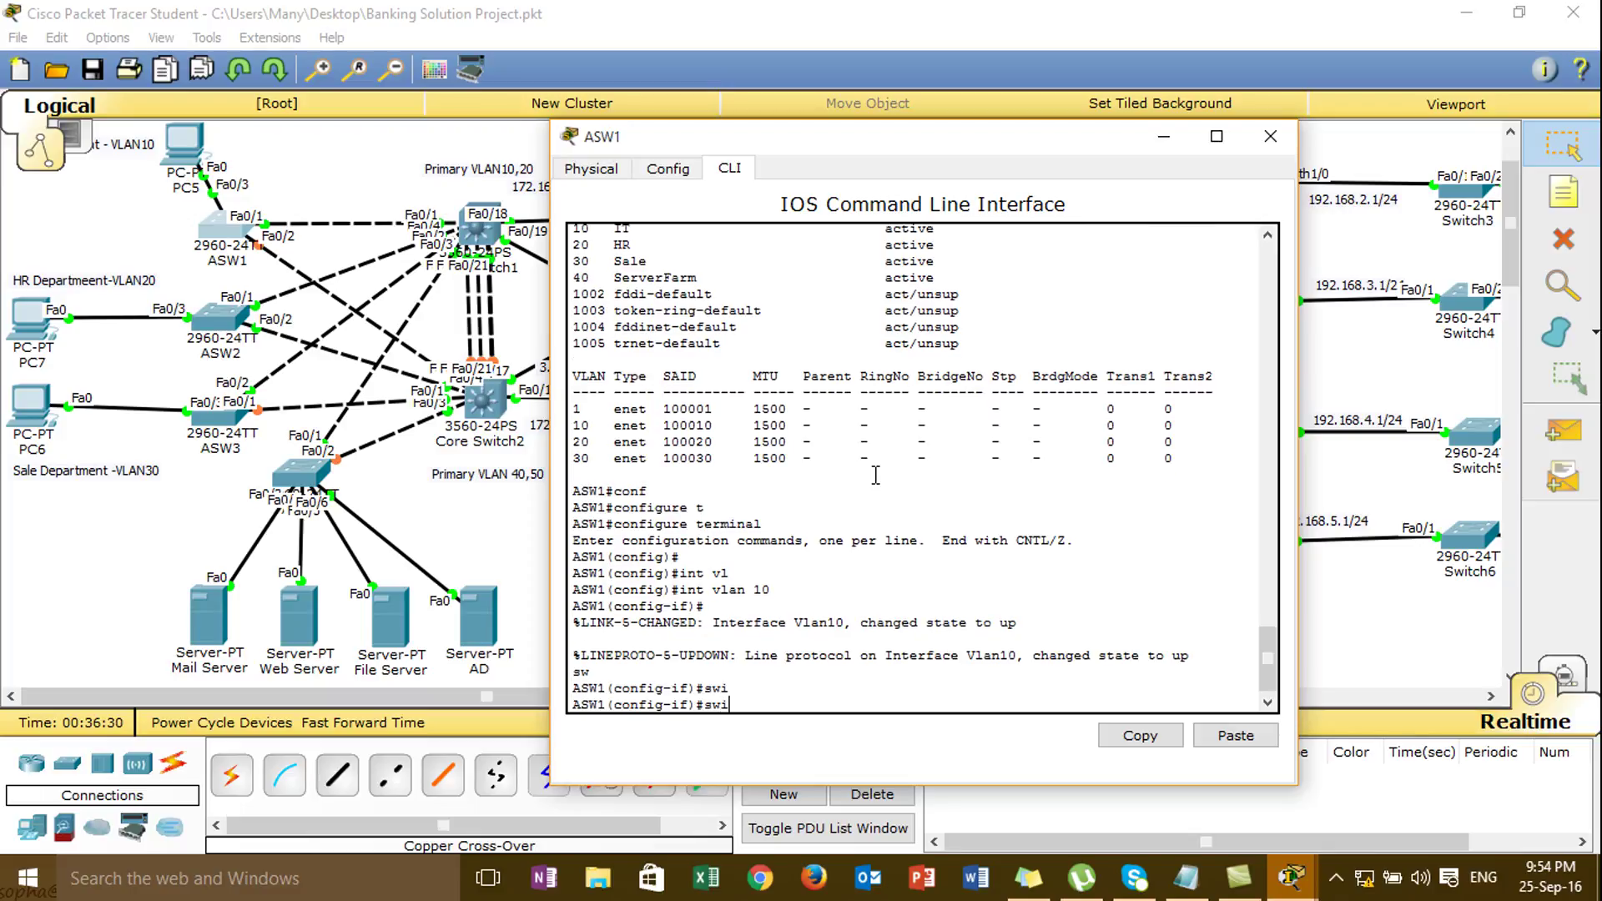
type("t")
key("Return")
key("Return")
key("Return")
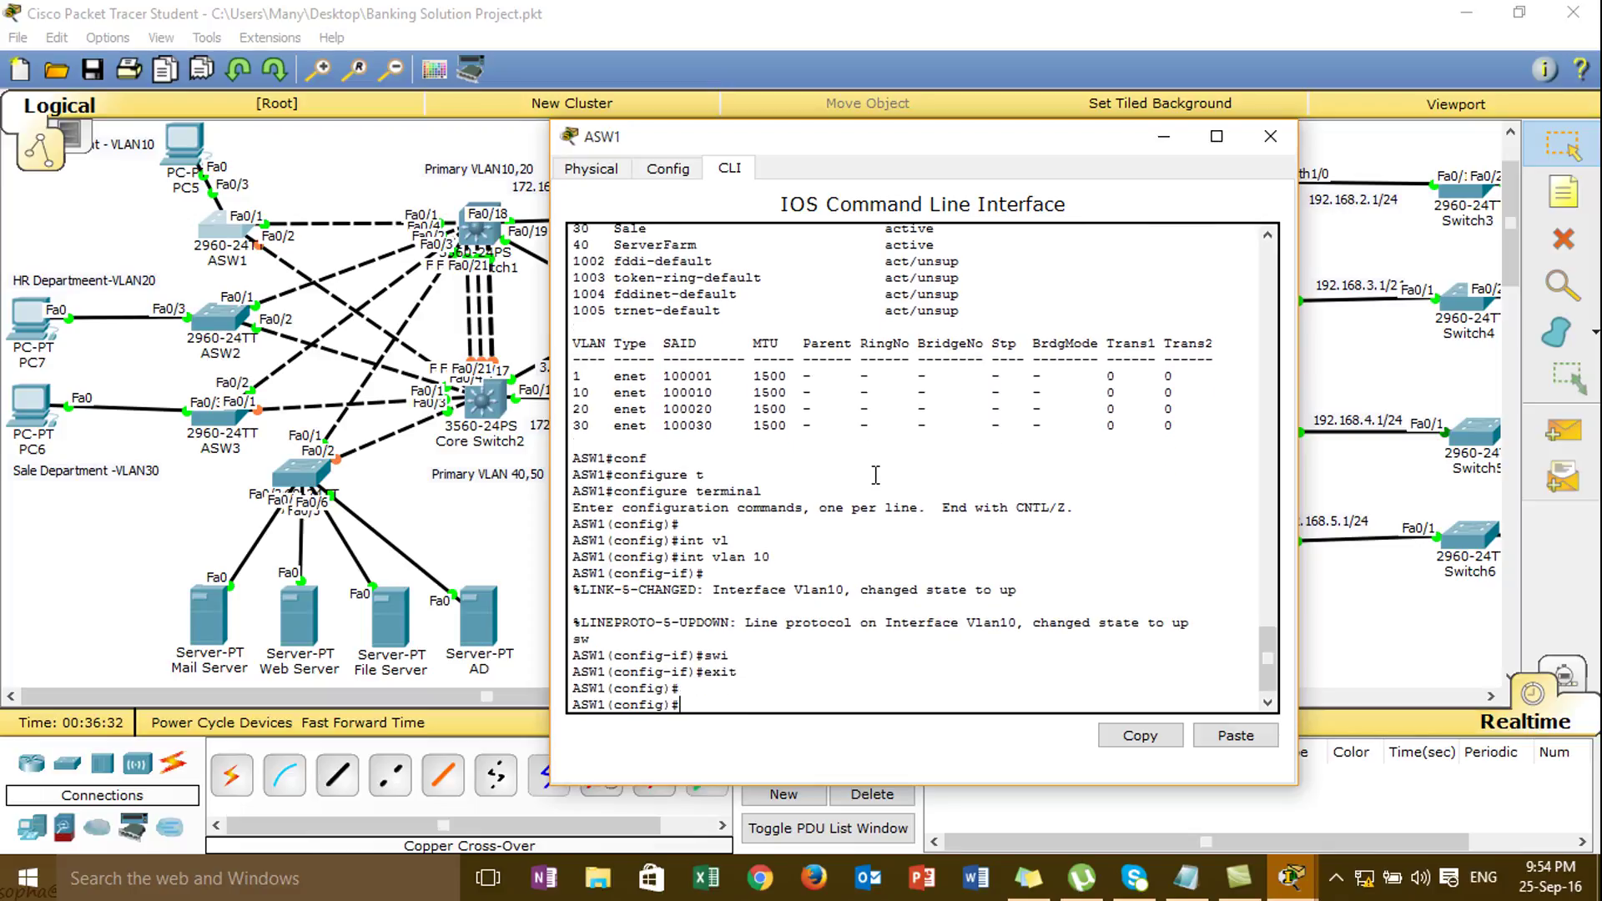
- Review the task list in the topology notes, then return to ASW1 and end its configuration session
left_click(1162, 138)
left_click(1509, 294)
left_click_drag(1509, 292, 1510, 289)
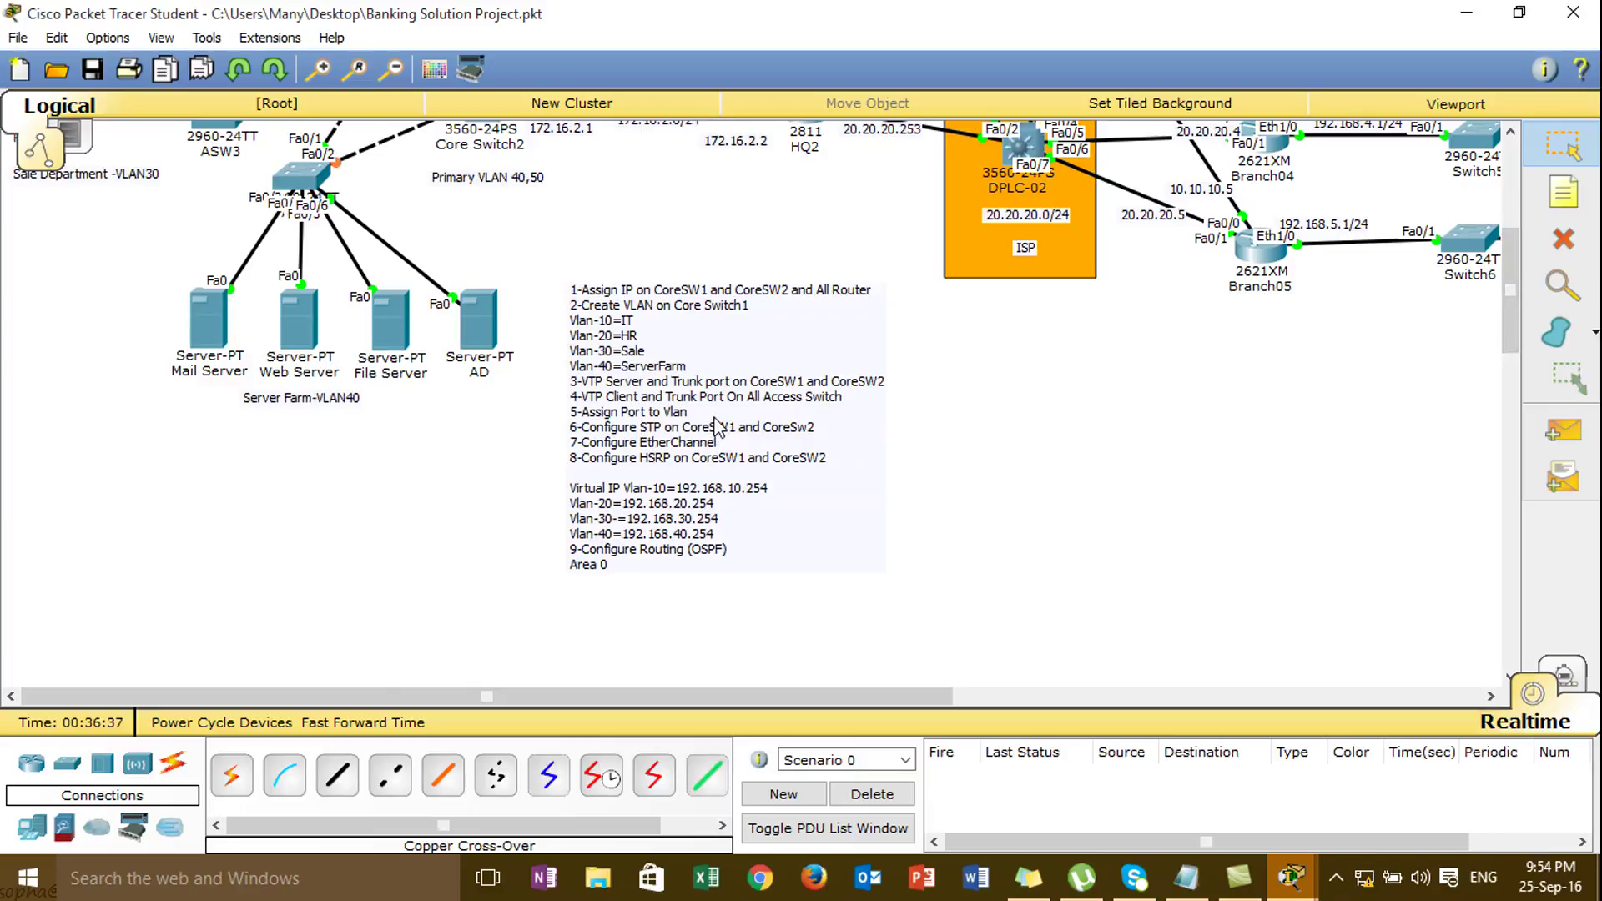
left_click_drag(1513, 322, 1506, 247)
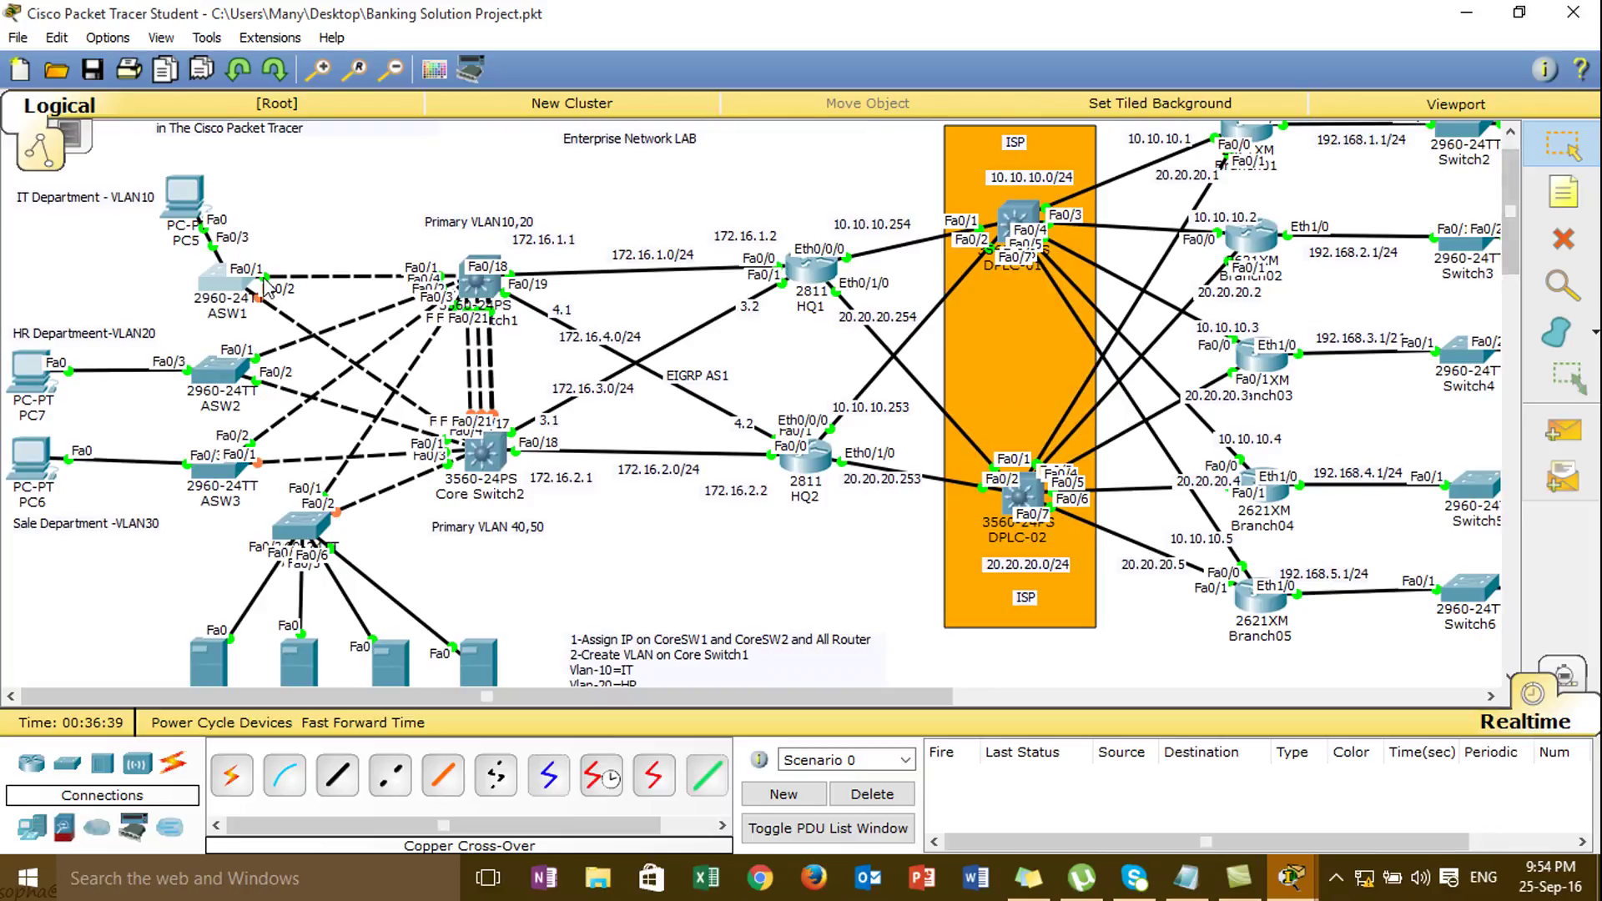
left_click(227, 284)
key("Return")
key("Return")
type("end")
key("Return")
- Show ASW1's VLAN table again and check the VLAN membership of port Fa0/3
type("sh")
key("Tab")
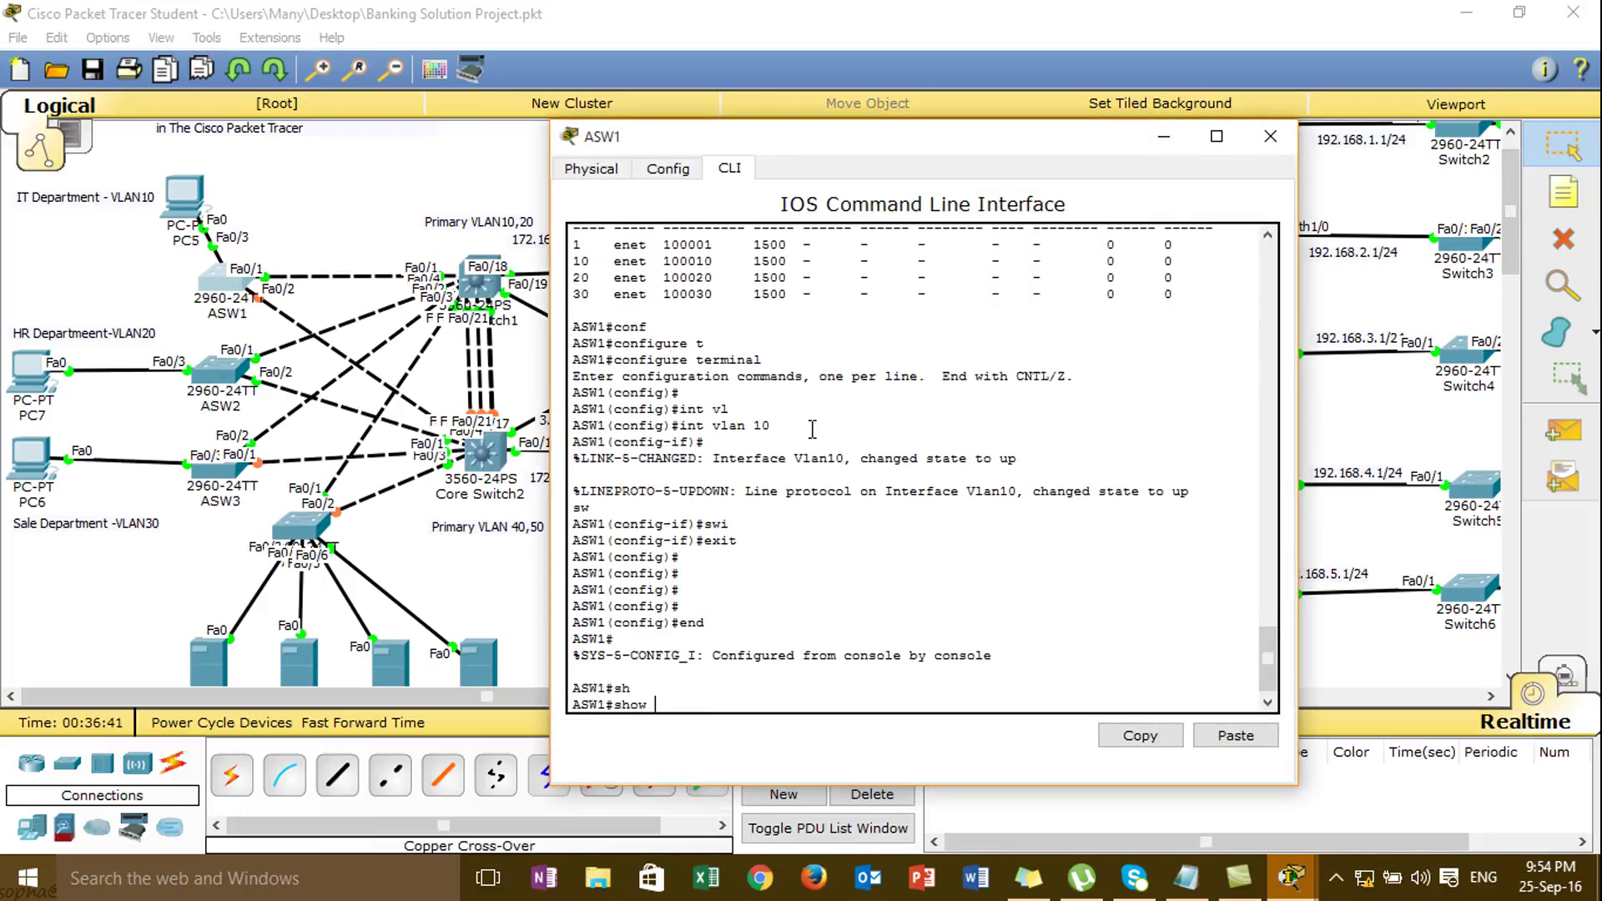
type("vl")
key("Tab")
key("Return")
key("Return")
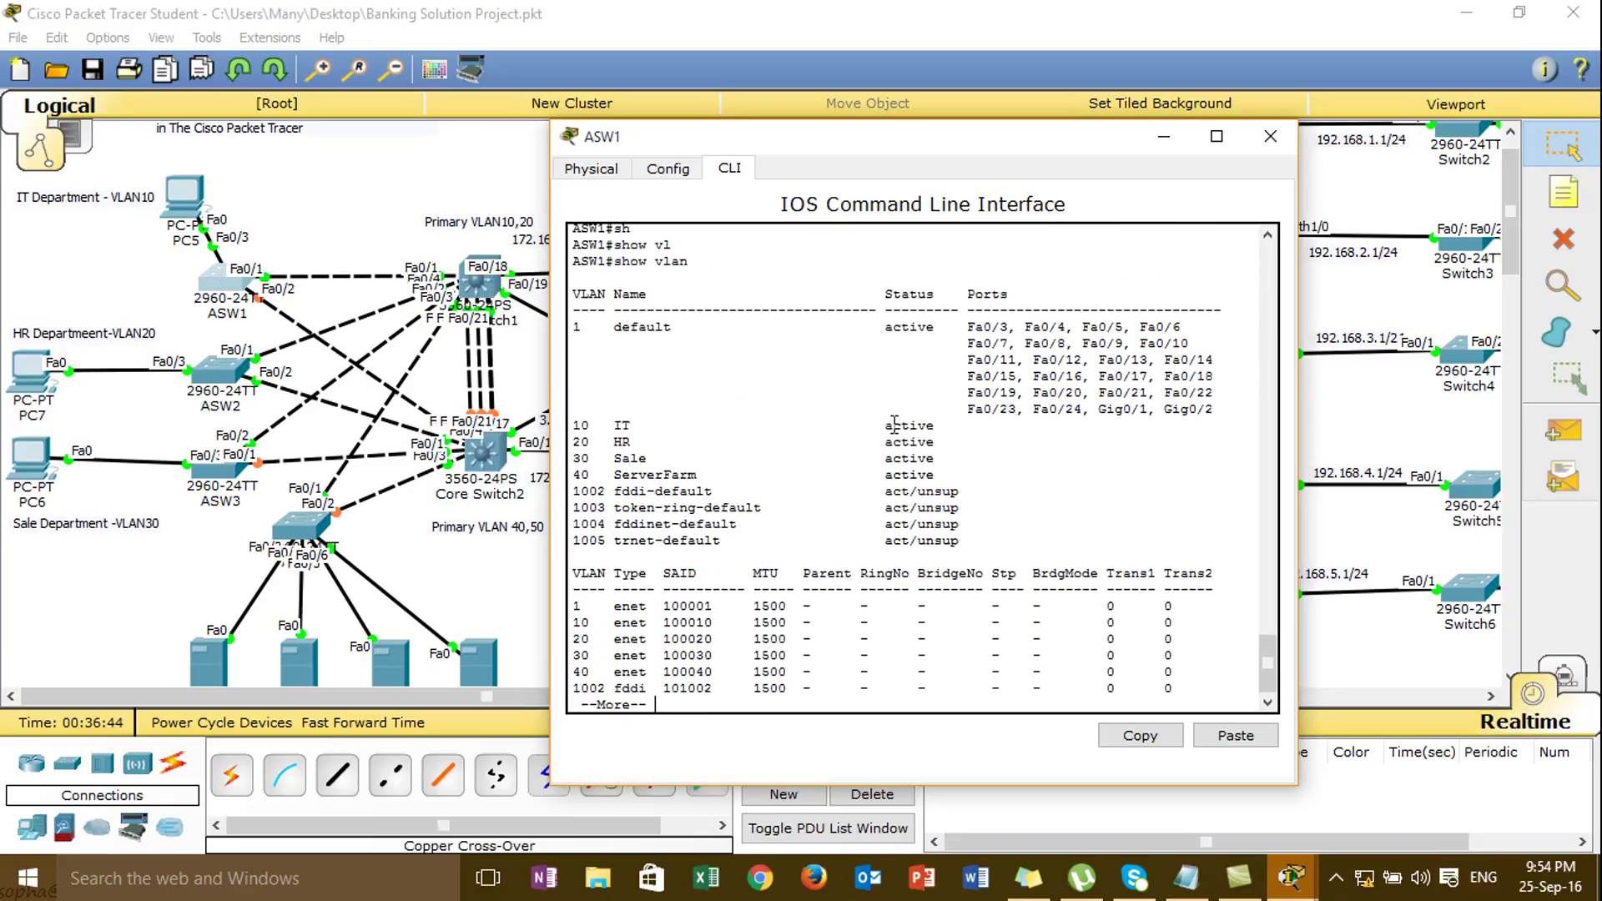
left_click_drag(966, 328, 1009, 328)
left_click(995, 500)
key("space")
- Enter interface configuration for f0/3 on ASW1 and assign the port to access VLAN 10
type("conf")
key("Tab")
type("t")
key("Tab")
key("Return")
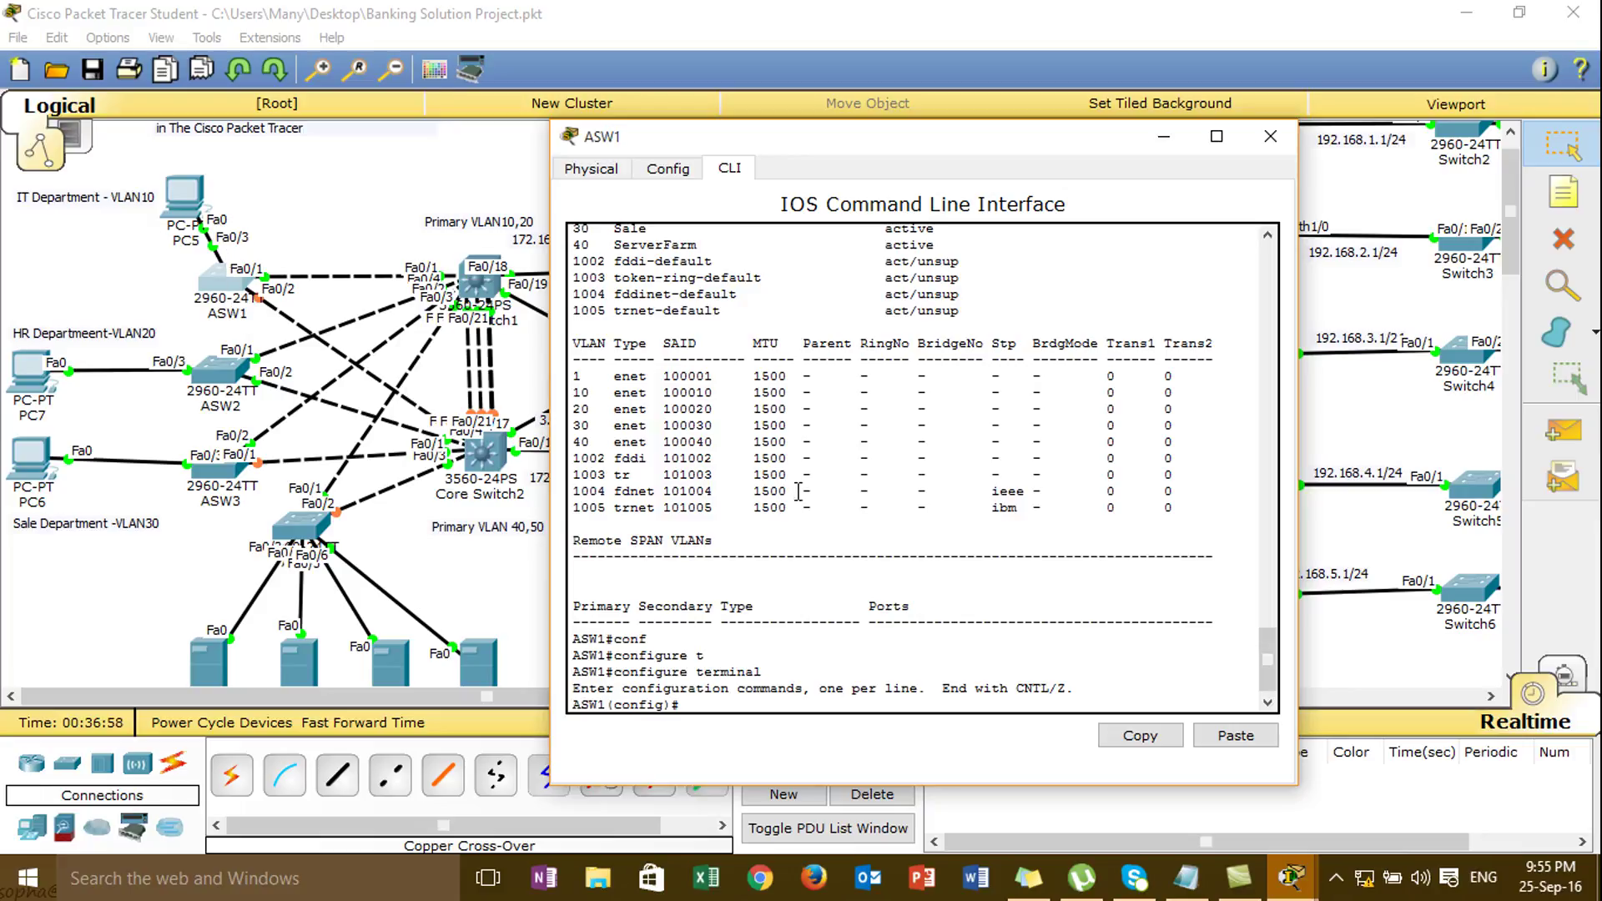
type("int f0/.")
key("Return")
type("sw")
key("Tab")
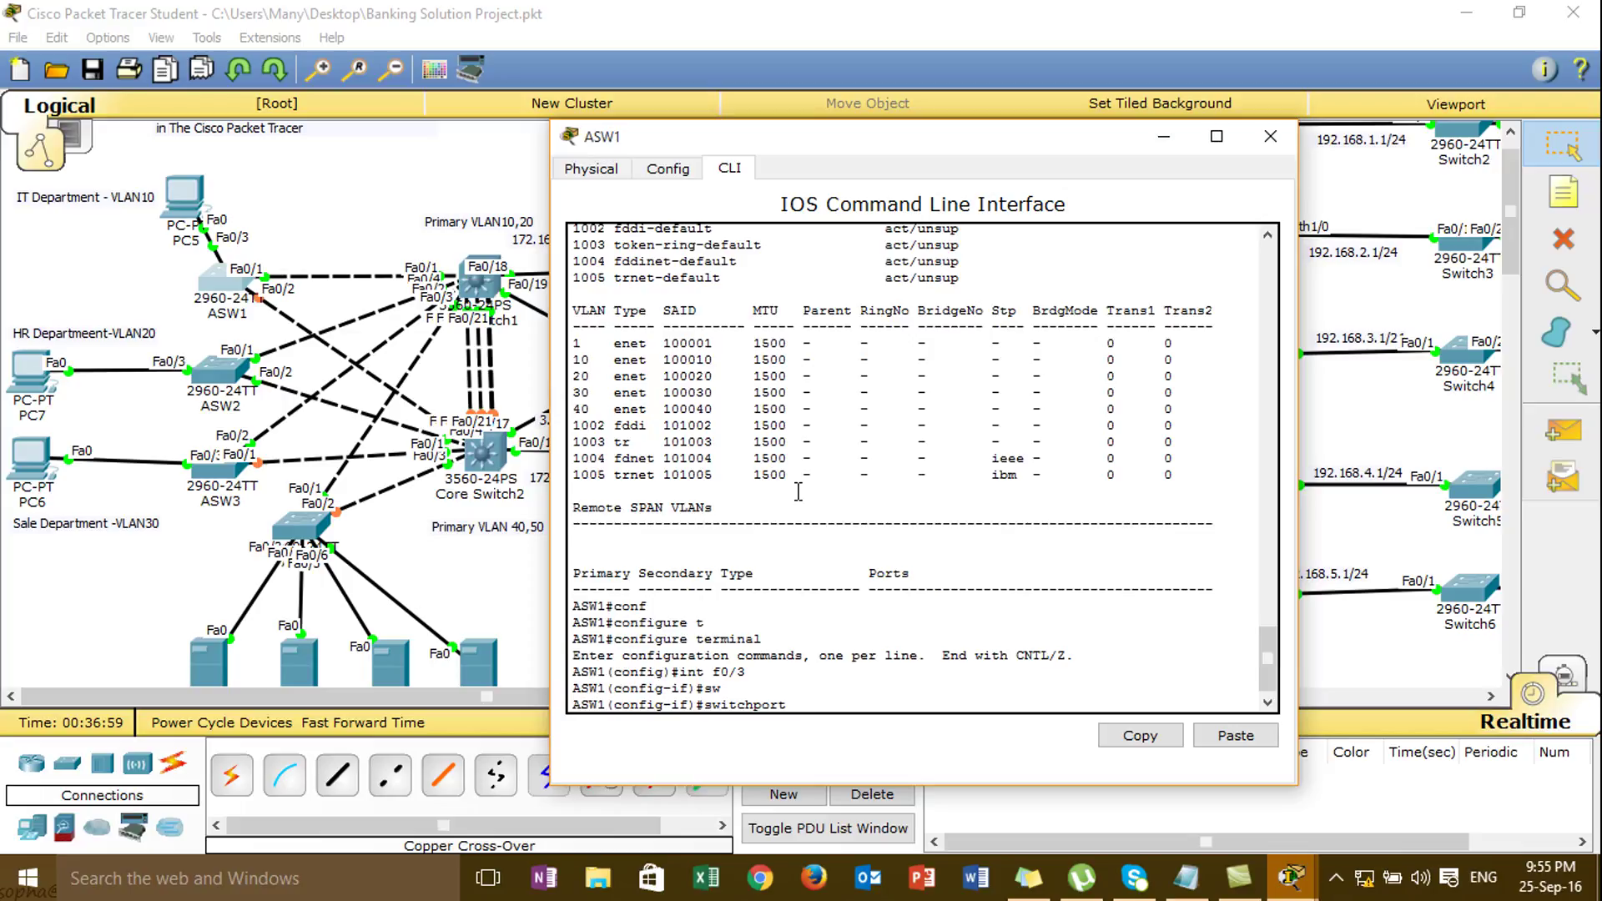
type("m")
key("Tab")
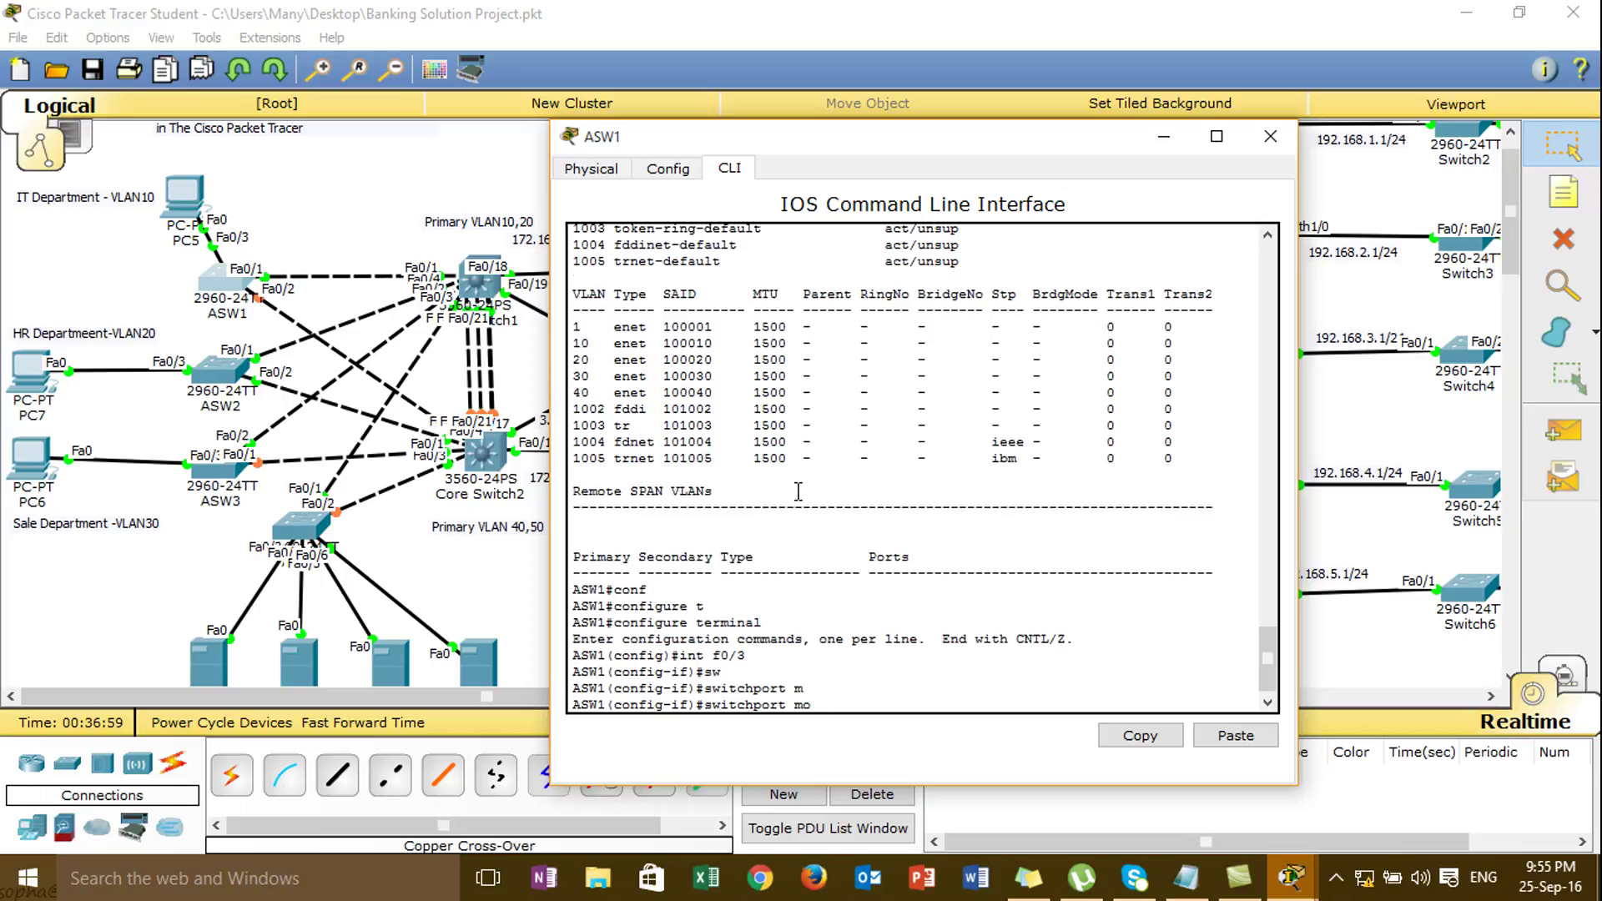
type("a")
key("Tab")
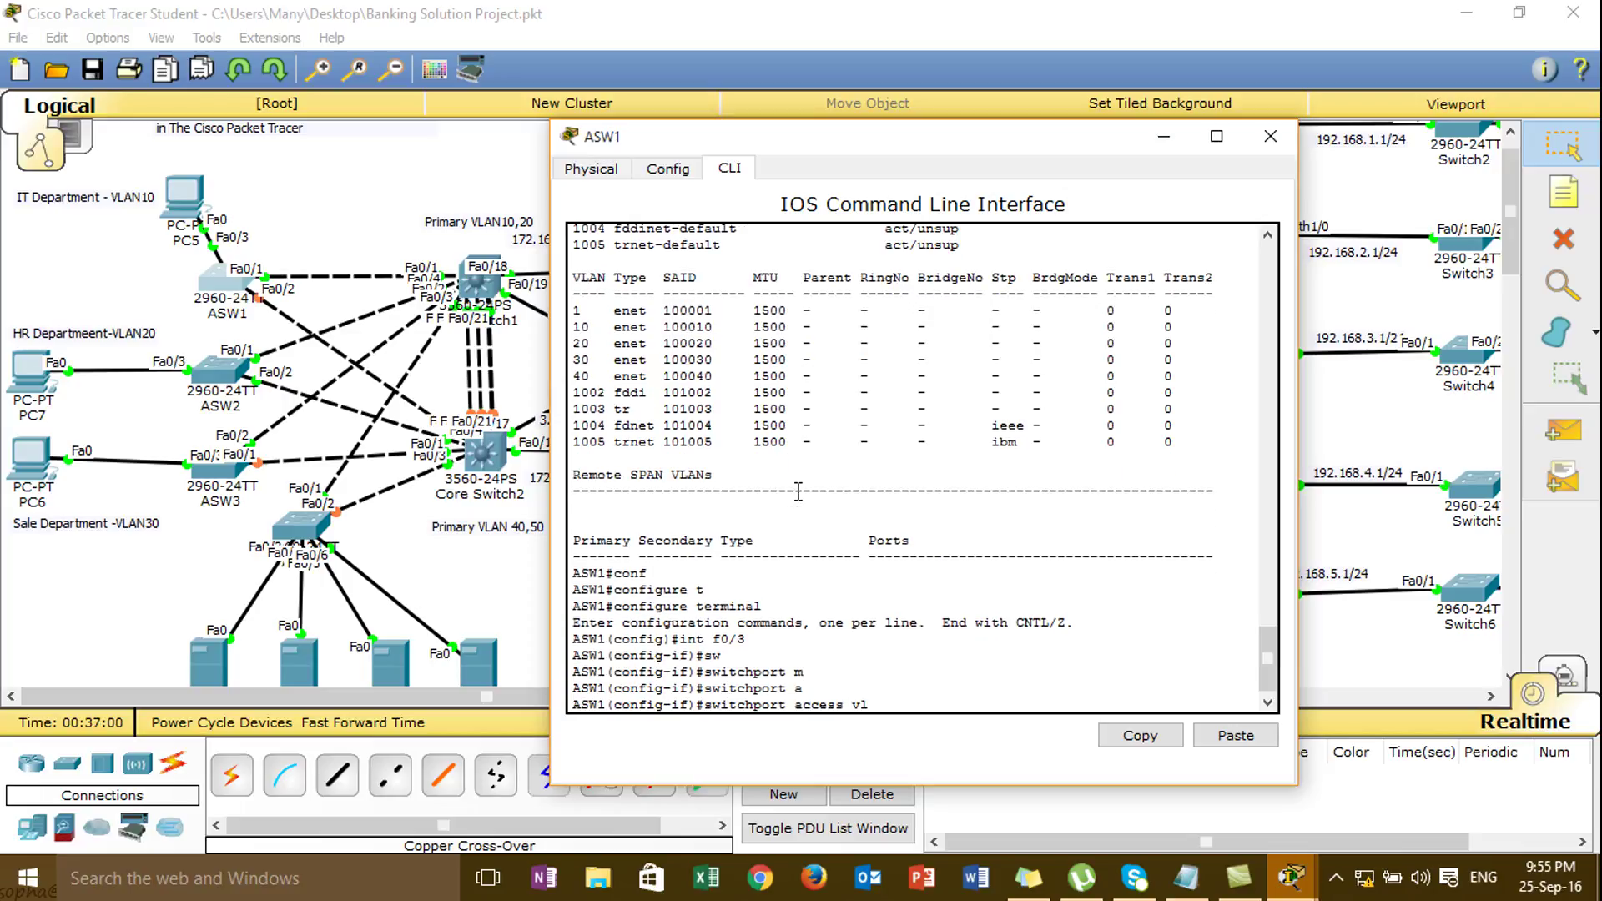
type("vl")
key("Tab")
type("0")
key("Return")
- Apply switchport mode access to f0/3 on ASW1 and end the configuration session
type("sw")
key("Tab")
type("m")
key("Tab")
type("a")
key("Tab")
key("Return")
key("Return")
type("end")
key("Return")
- Show the VLAN table on ASW1 and verify the port assigned to the IT VLAN
type("sh")
key("Tab")
type("vl")
key("Tab")
key("Return")
key("Return")
key("Return")
key("Return")
left_click_drag(967, 442, 1009, 442)
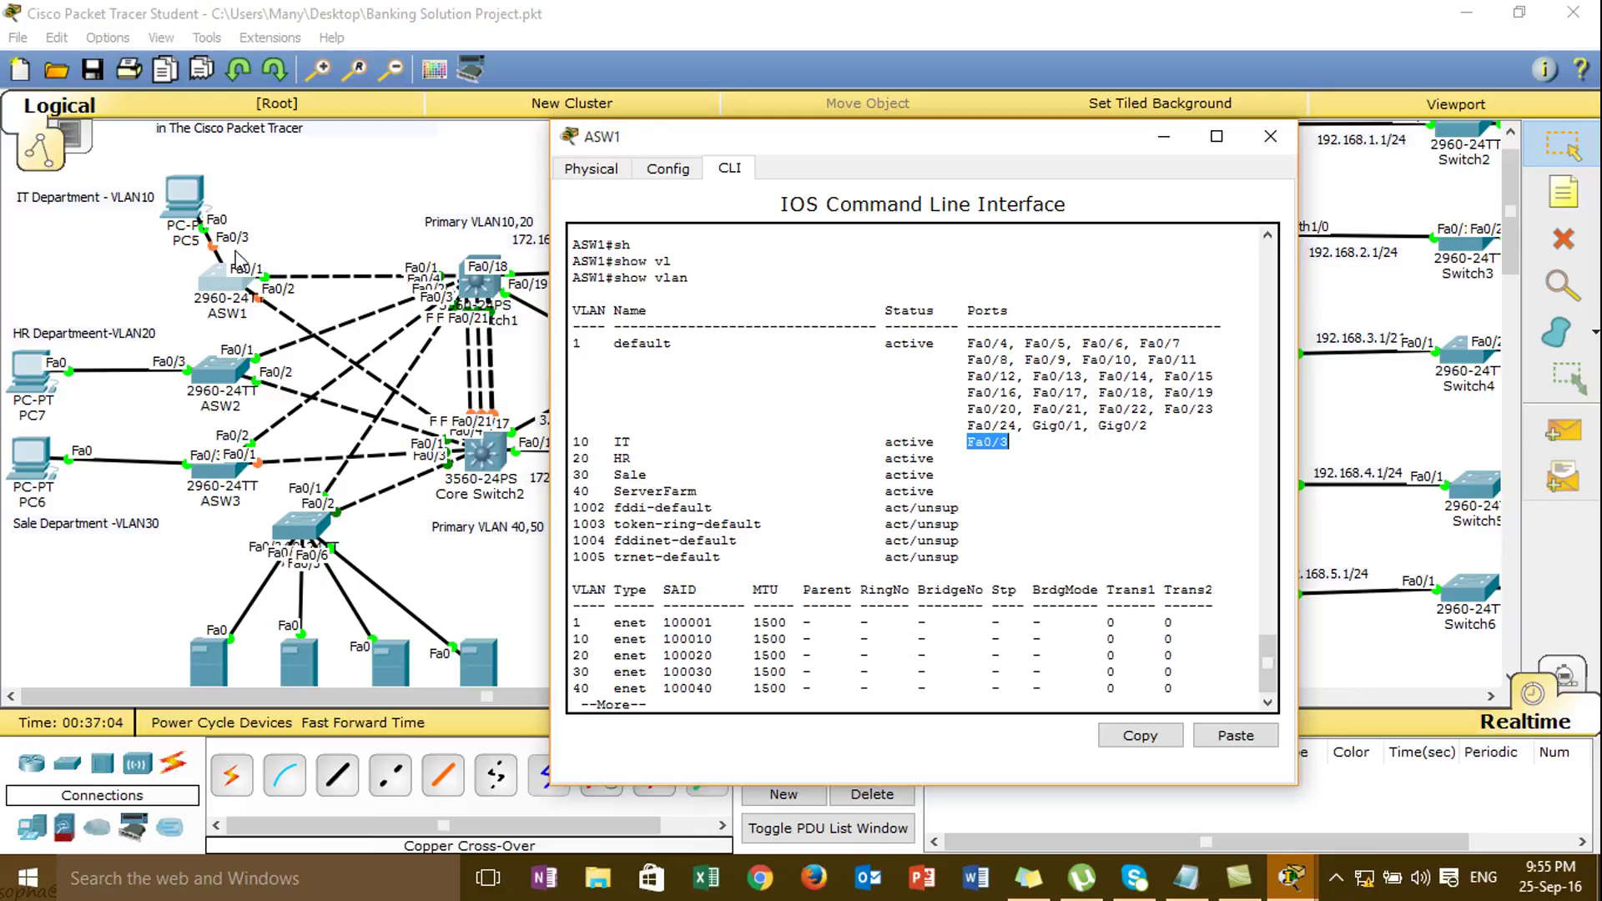
- Check the IT VLAN row in ASW1's VLAN table and close the ASW1 window
left_click_drag(656, 443, 610, 435)
left_click(610, 435)
left_click(1269, 136)
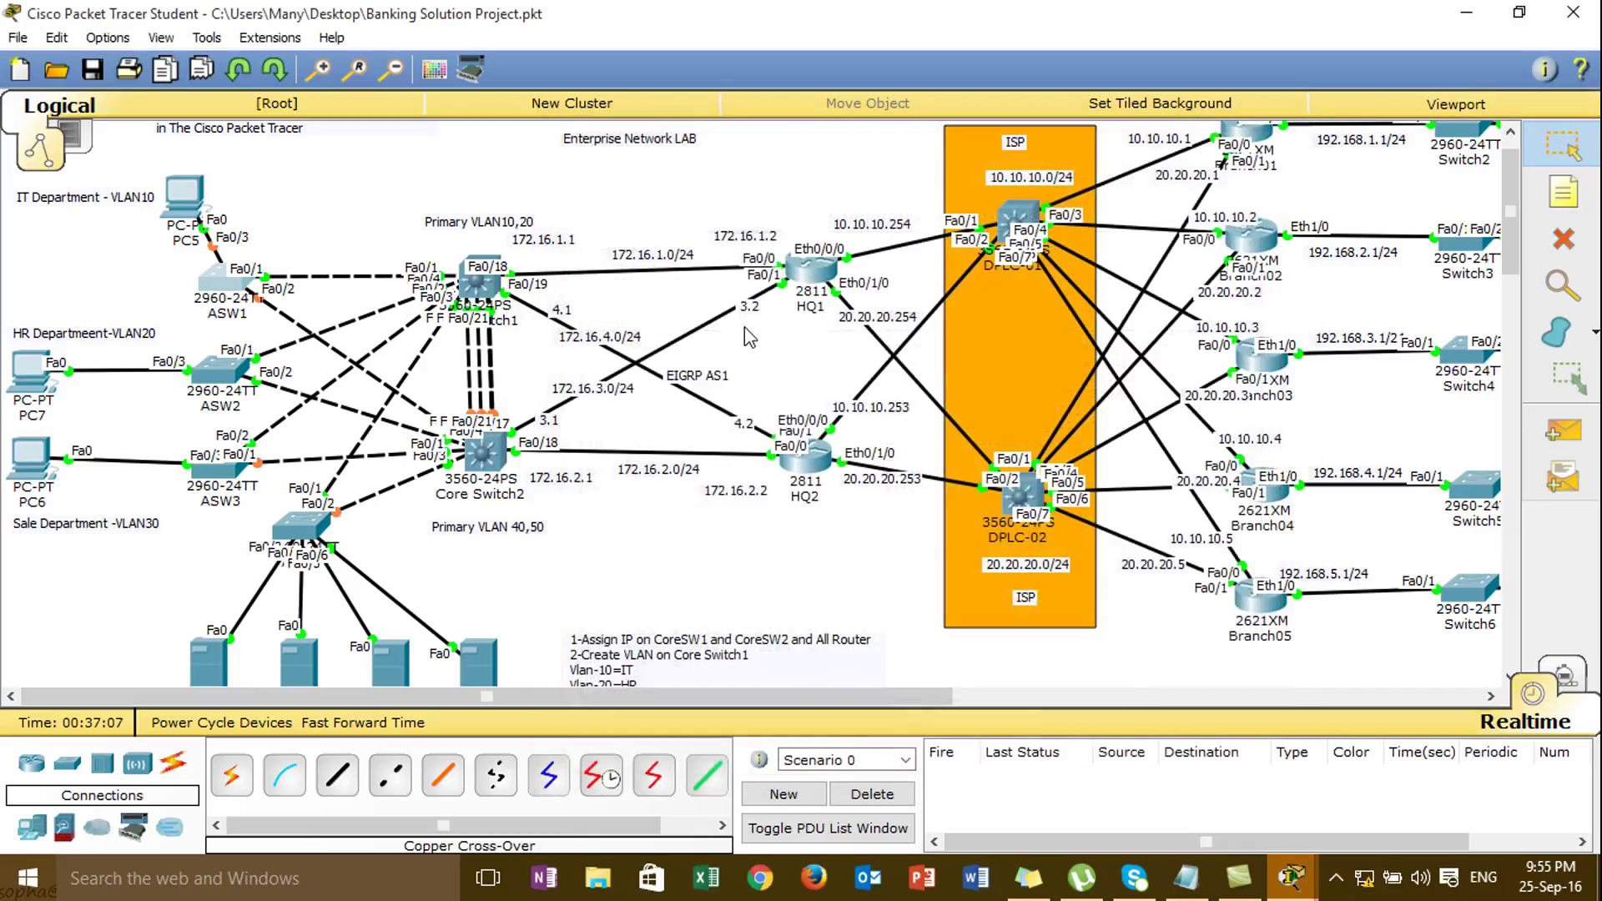
- Open the command line of the HR department switch ASW2 and enter global configuration mode
left_click(228, 385)
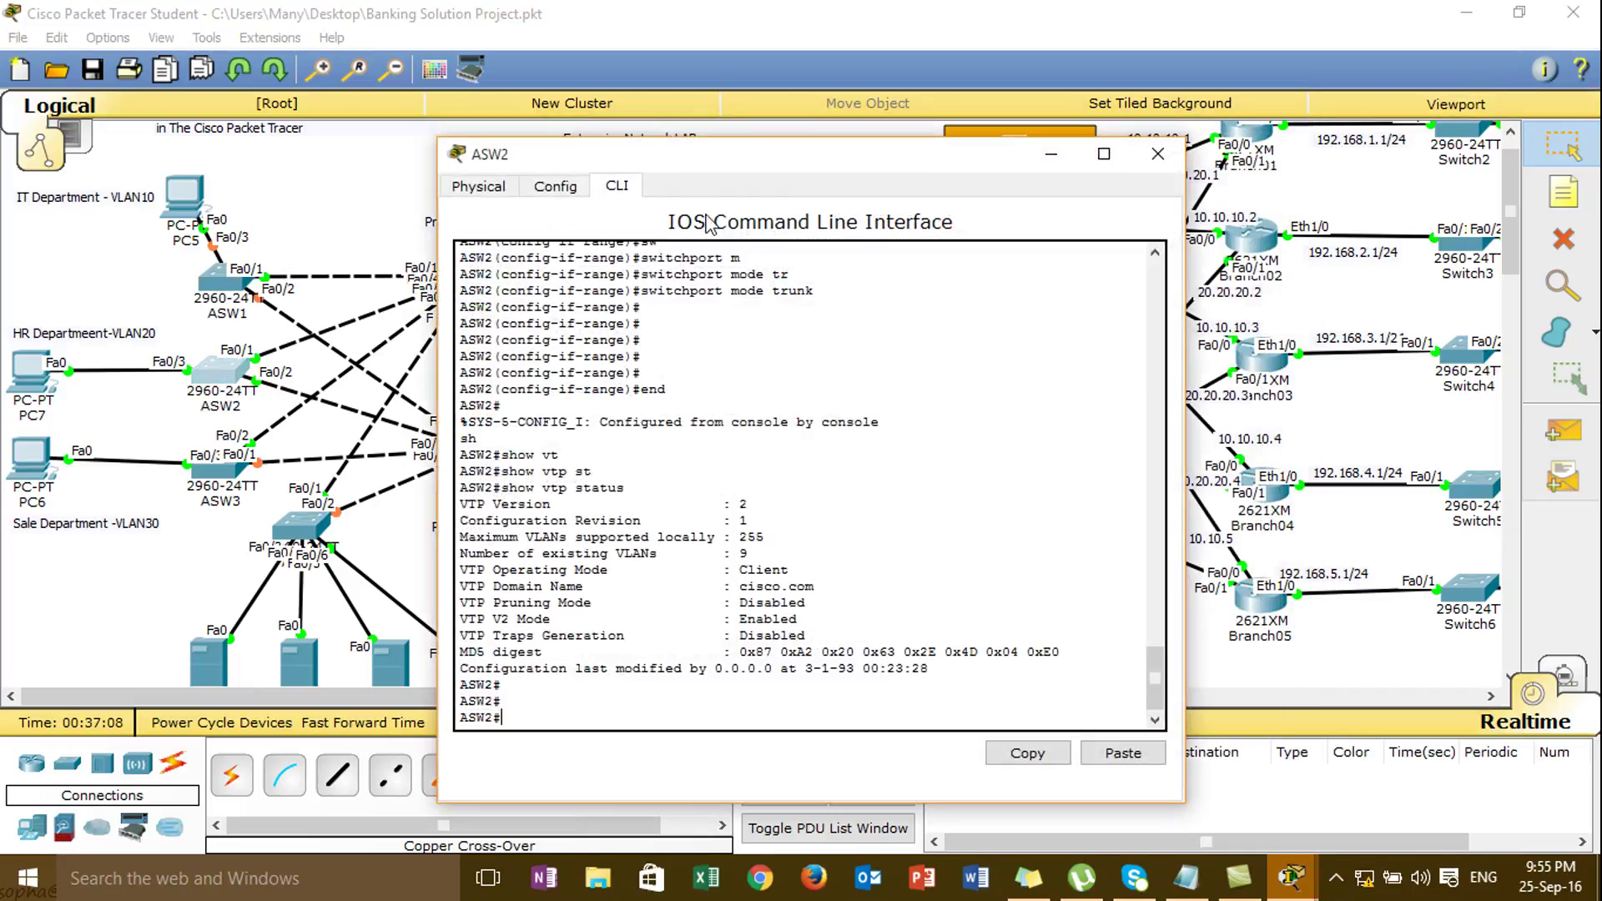
left_click_drag(698, 158, 858, 140)
key("Return")
key("Return")
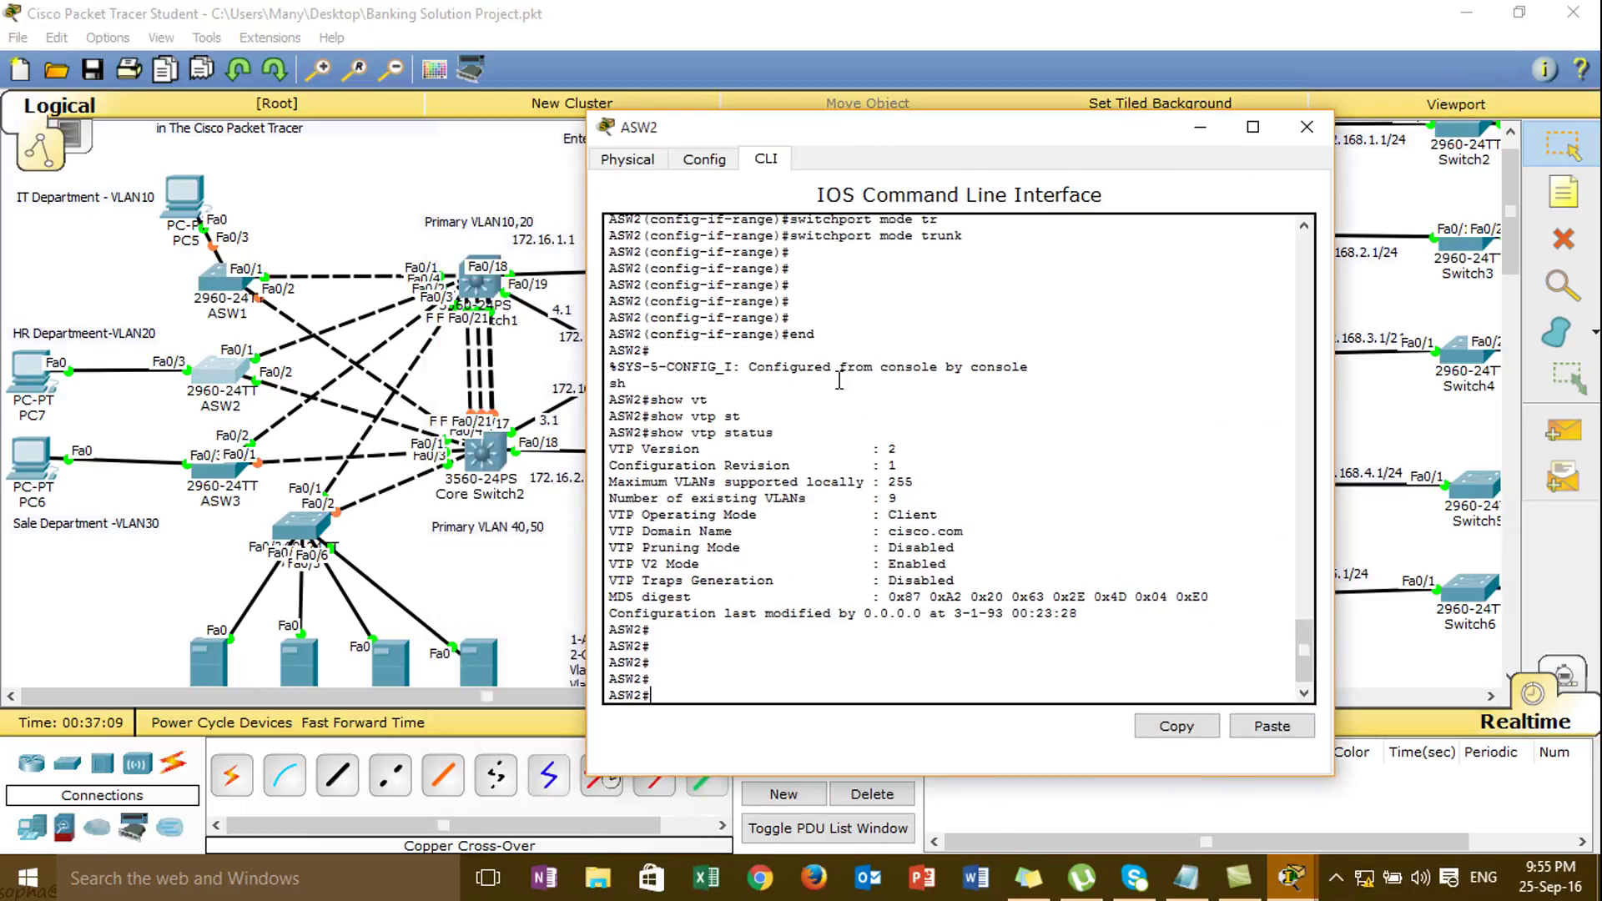
type("conf")
key("Tab")
type("t")
key("Tab")
key("Return")
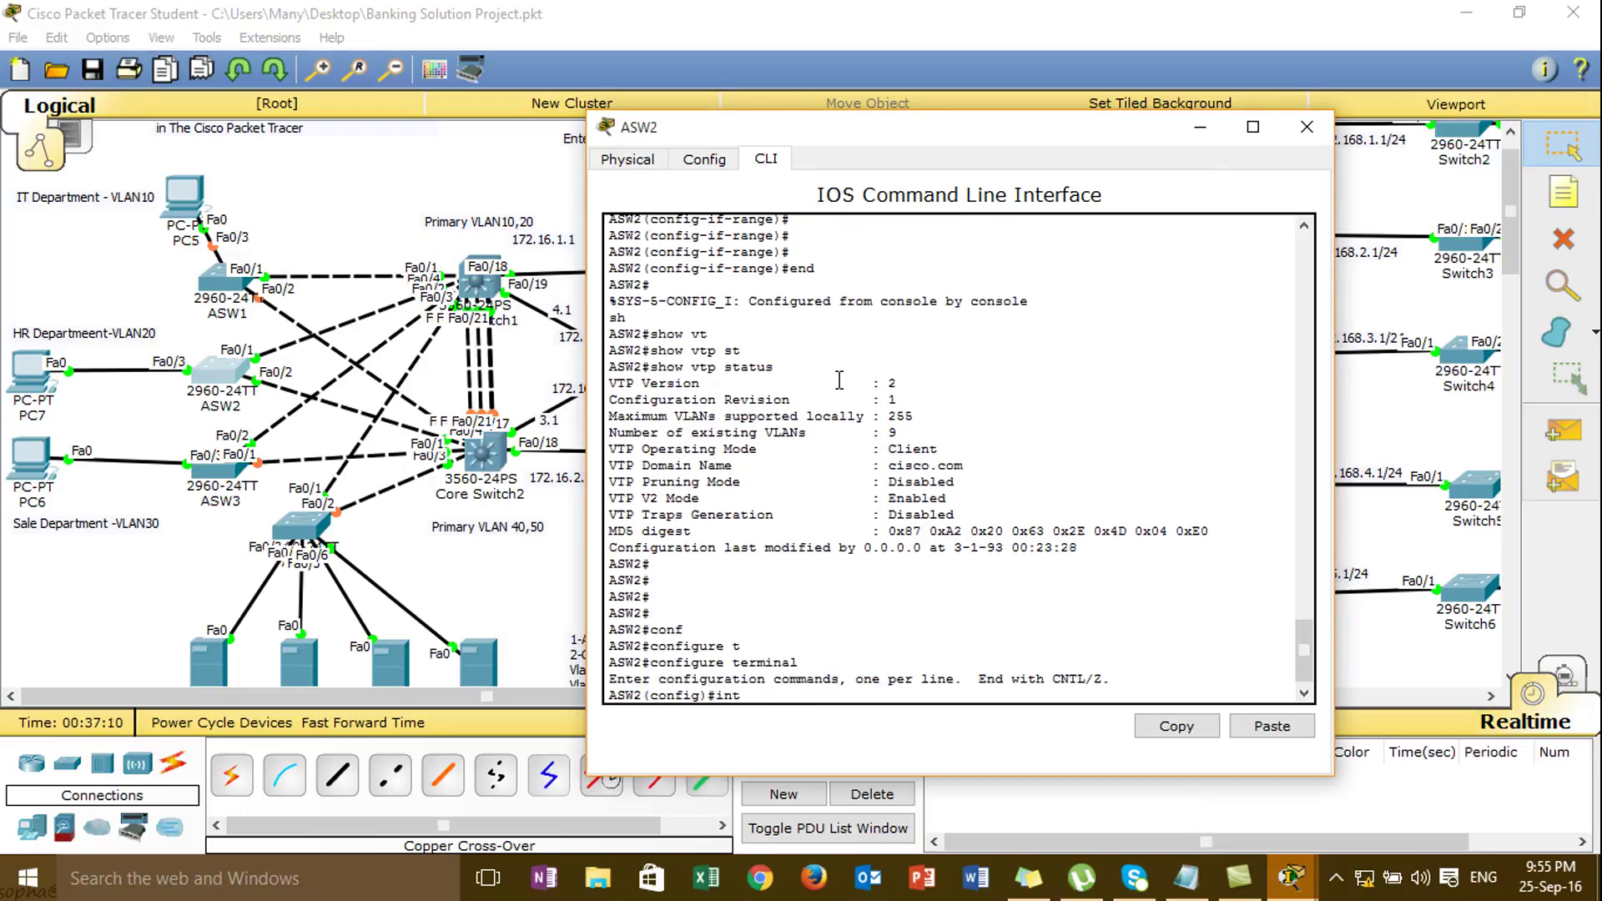
- Enter interface configuration for f0/3 on ASW2 and assign the port to access VLAN 20
type("int f0.")
type("3")
key("Return")
type("switchport")
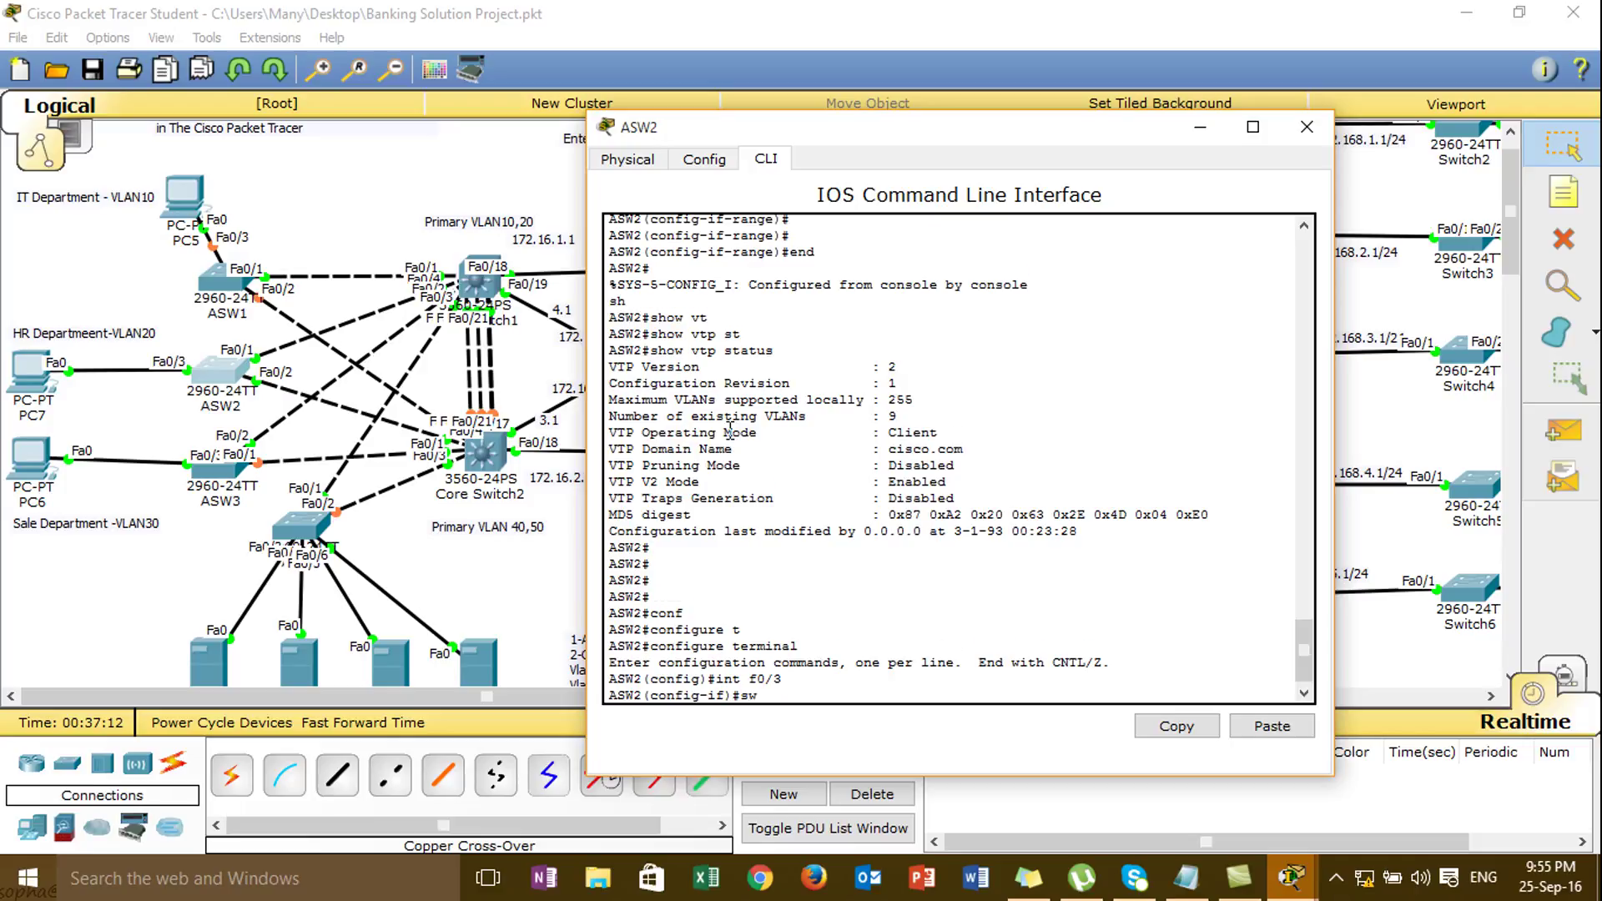
key("Tab")
type("a")
key("Tab")
type("v")
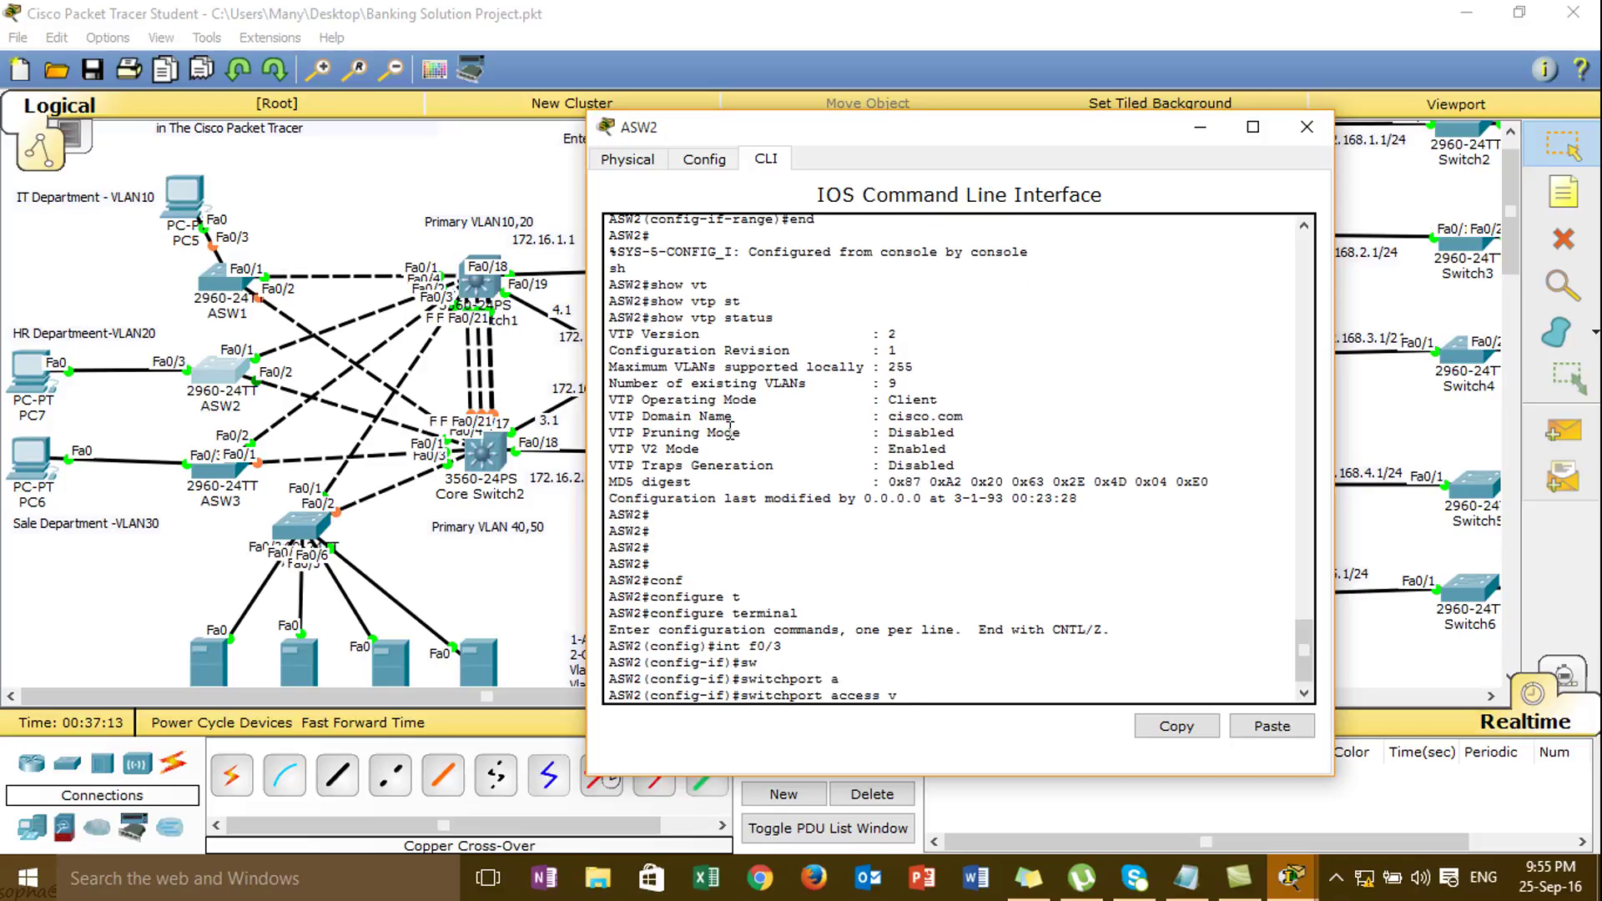
type("l")
key("Tab")
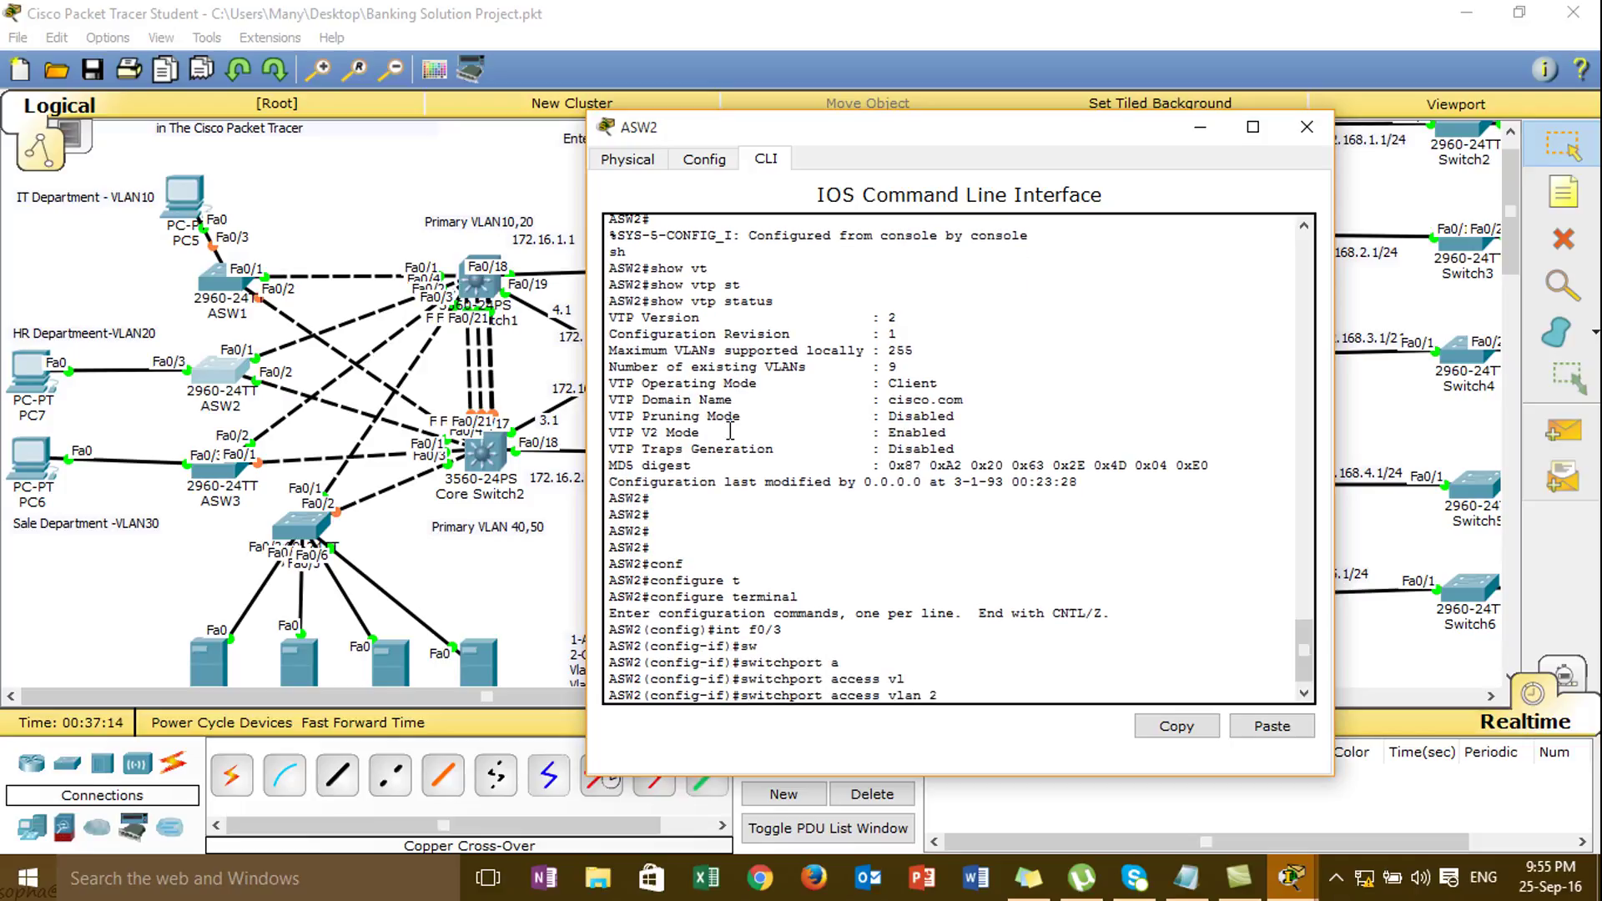
key("Return")
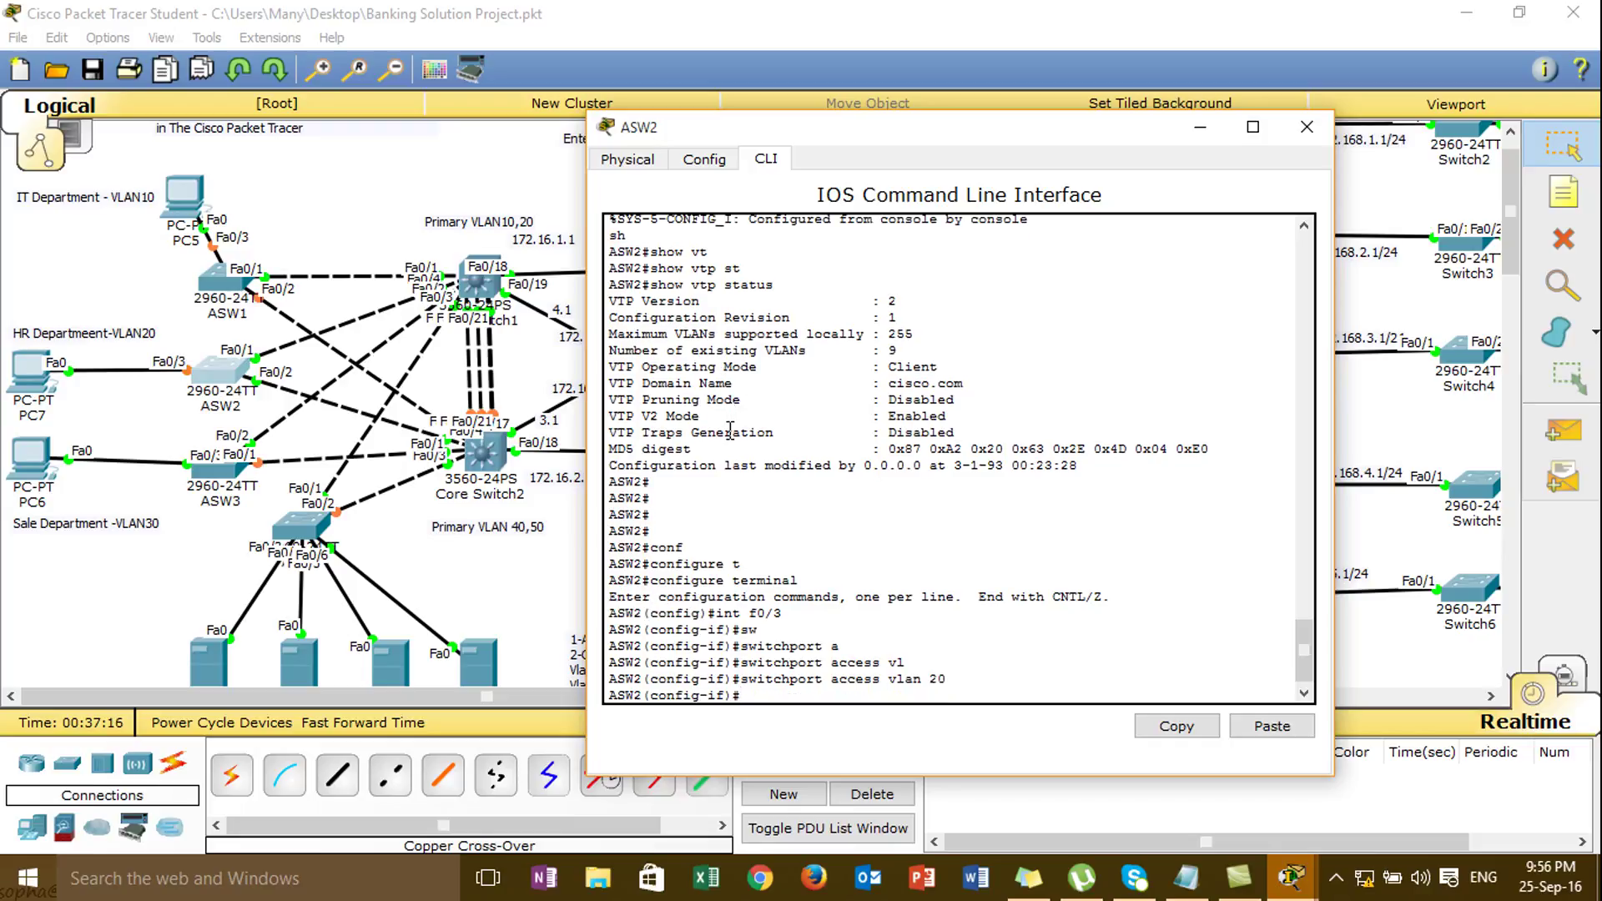
- Apply switchport mode access to f0/3 on ASW2 and end the configuration session
type("s")
key("Tab")
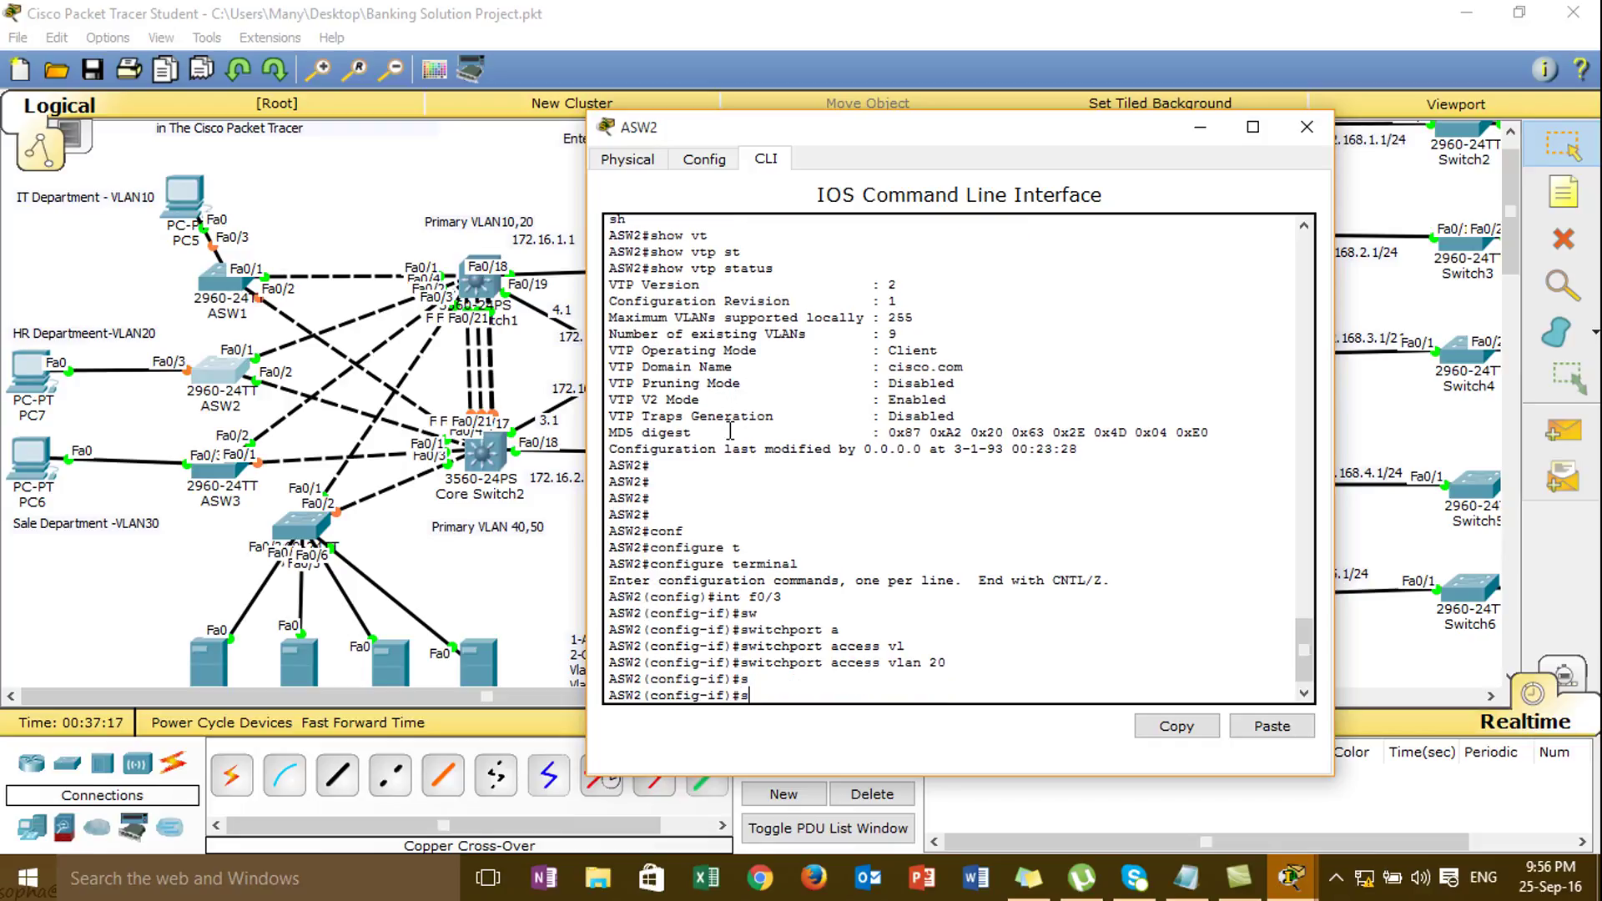
type("w")
key("Tab")
type("m")
key("Tab")
type("a")
key("Tab")
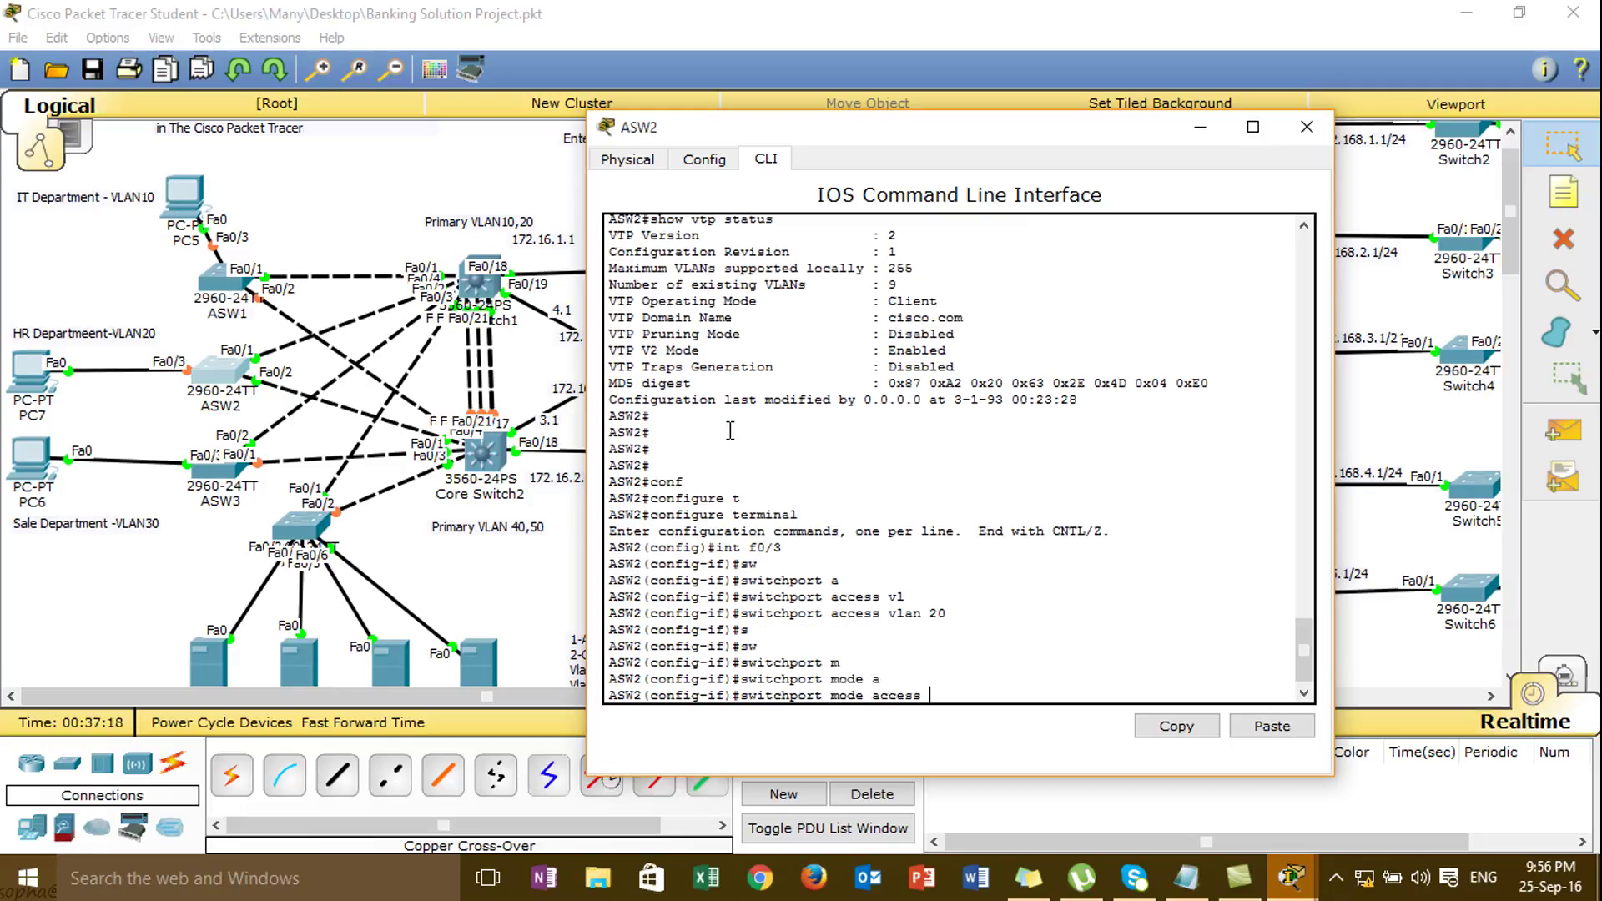
key("Return")
key("Return")
key("Return")
type("end")
key("Return")
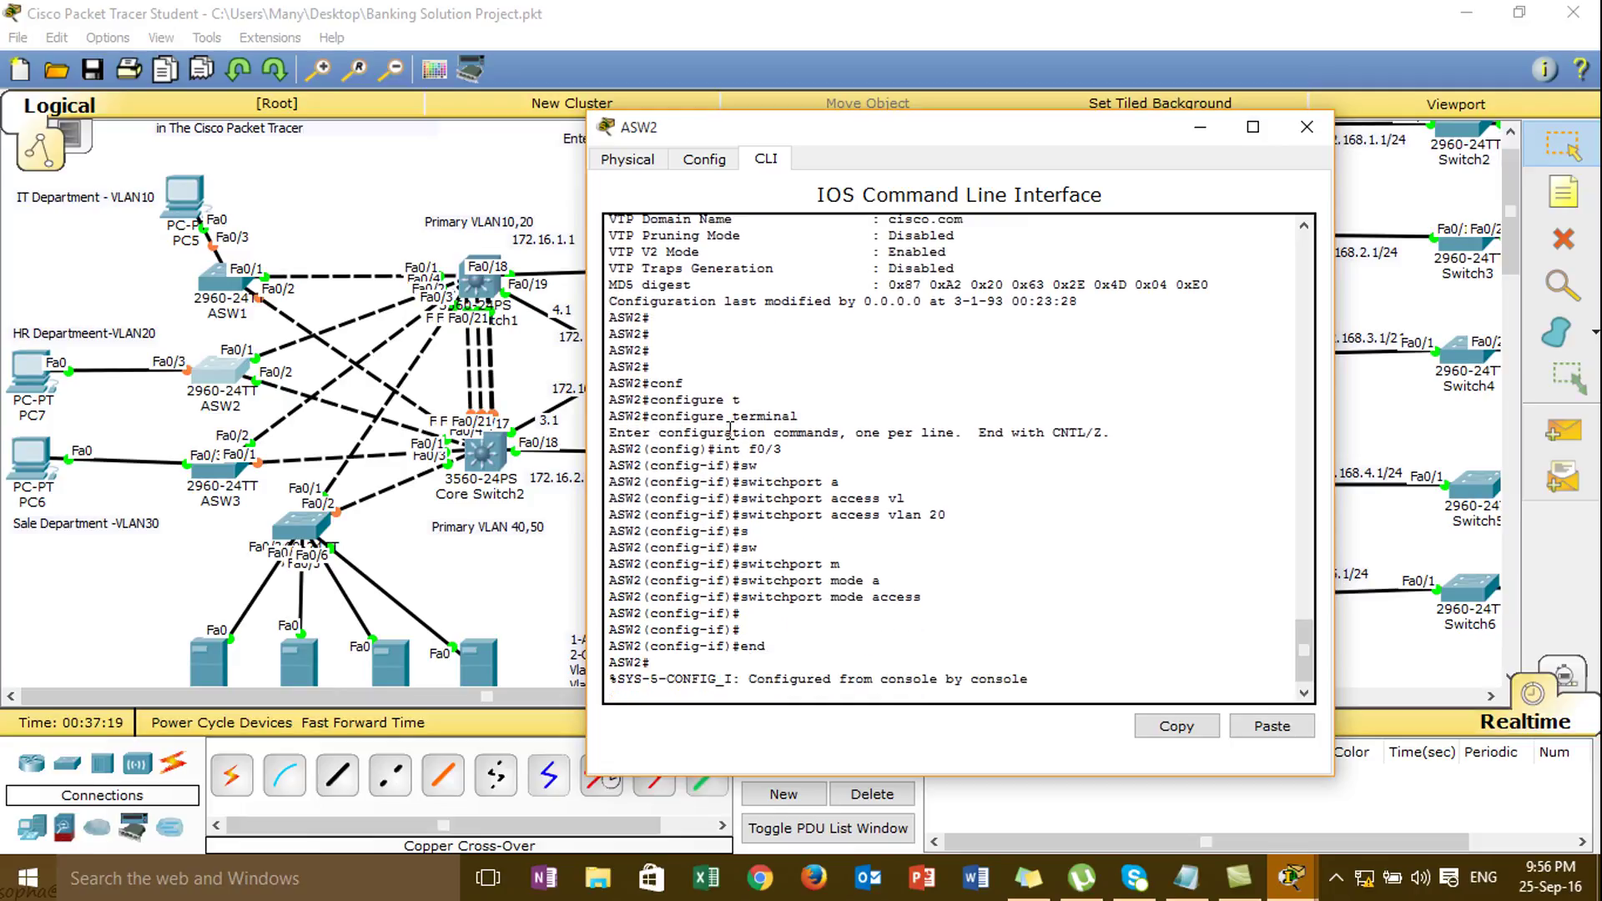
- Show the VLAN table on ASW2, check the port in the HR VLAN, and close the switch window
type("sh")
key("Tab")
type("vl")
key("Tab")
key("Return")
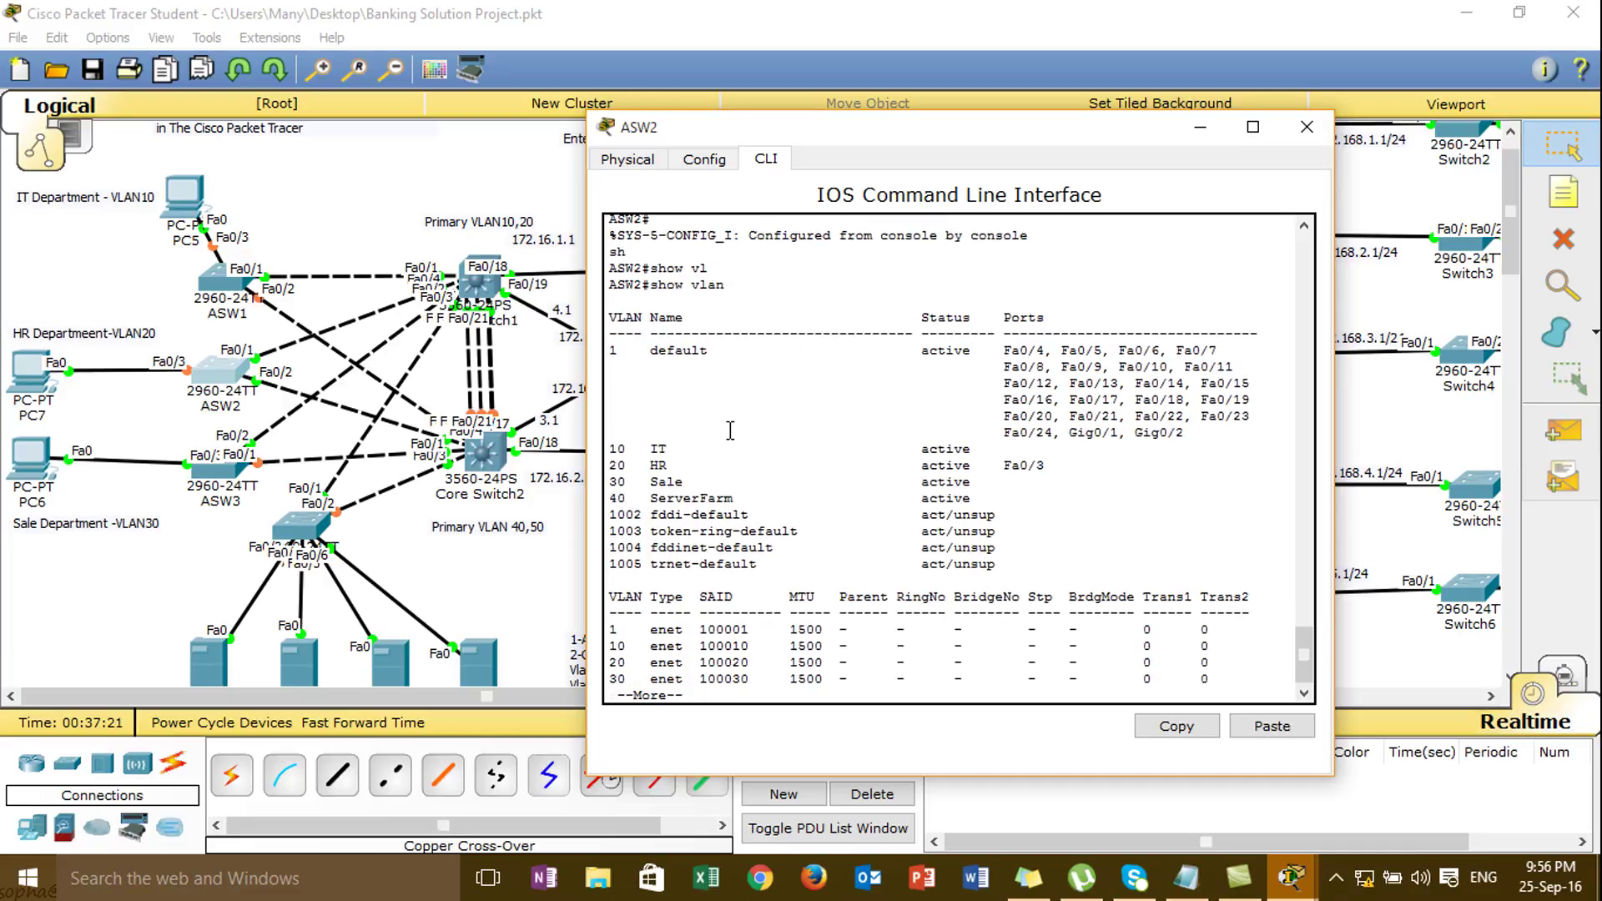
left_click_drag(1004, 468, 1065, 463)
left_click(625, 464, "shift")
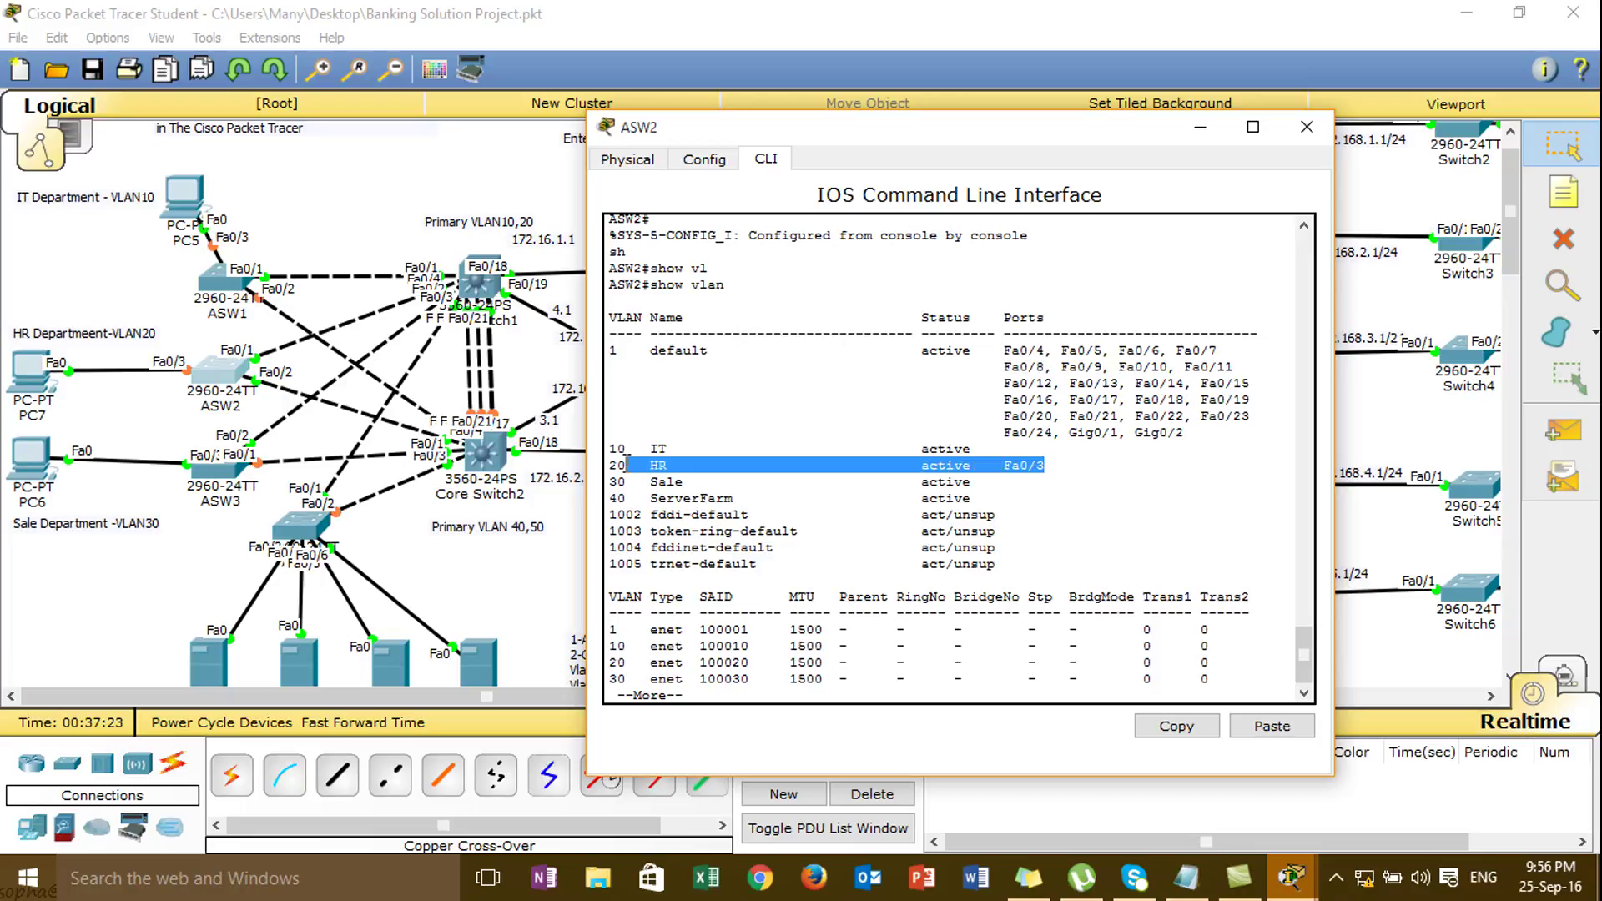
left_click(1306, 128)
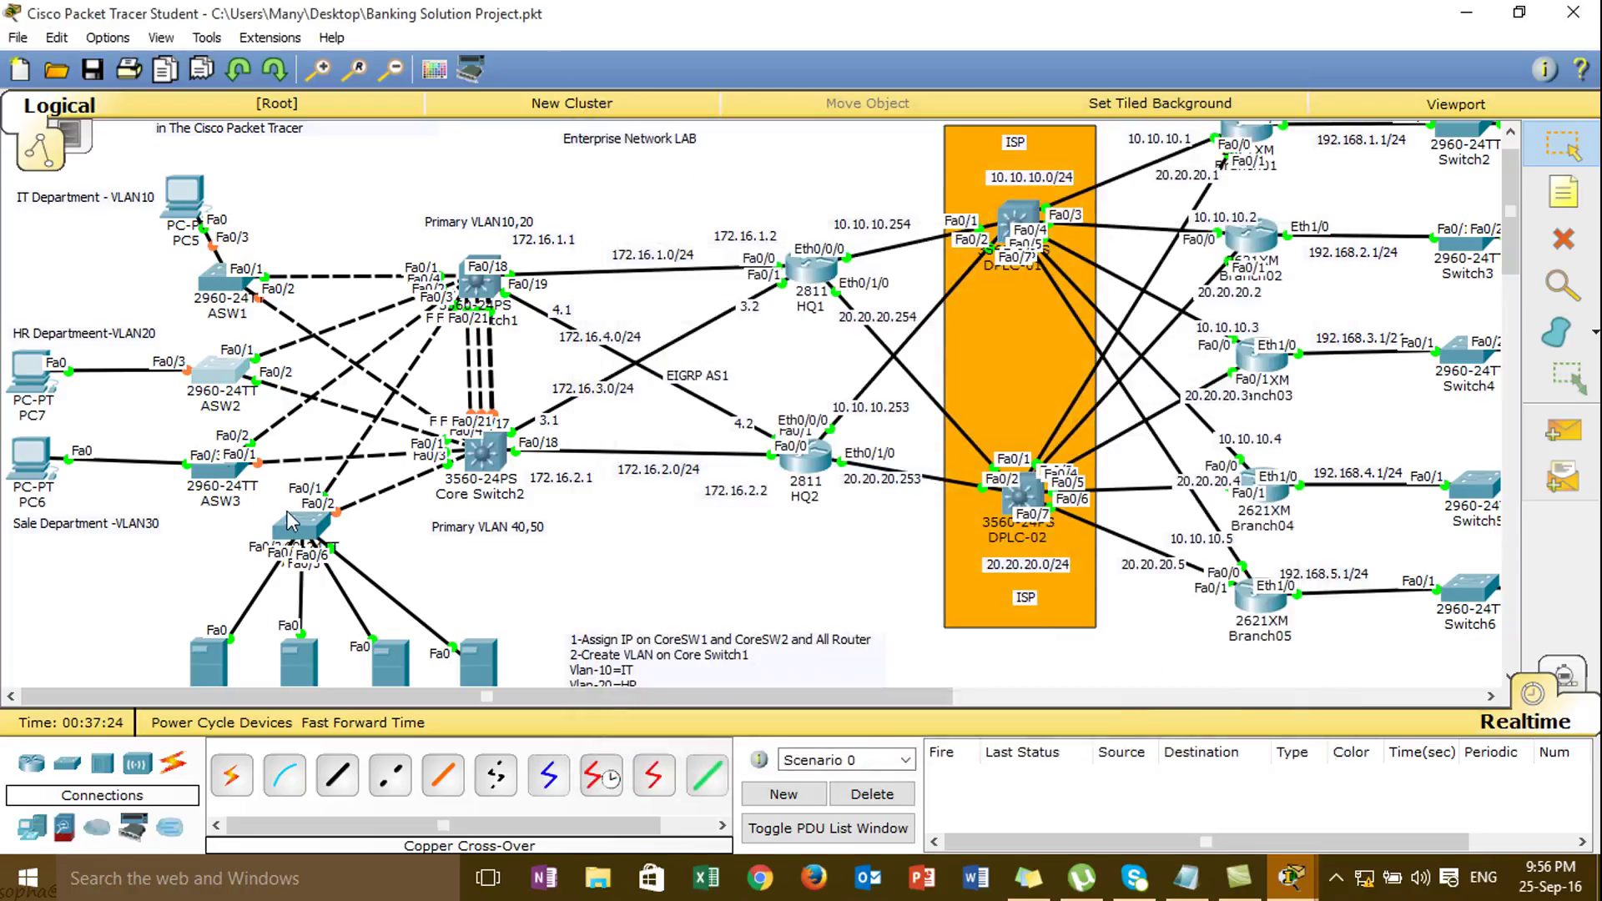
- Open the command line of the Sale department switch ASW3 and enter global configuration mode
left_click(219, 467)
key("Return")
key("Return")
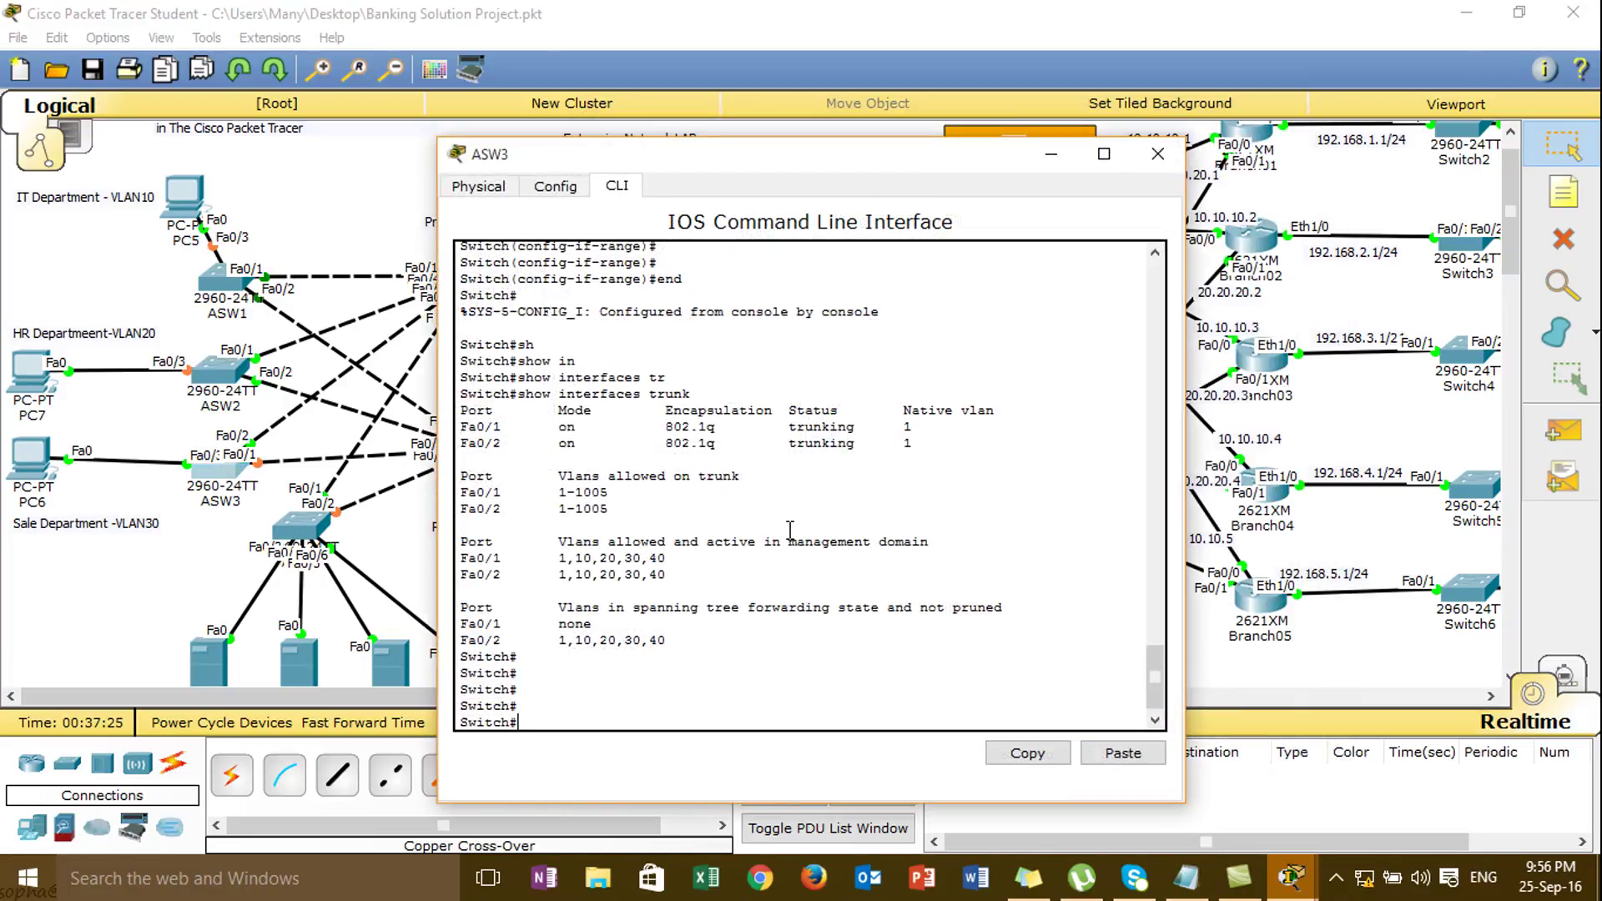
type("conf")
key("Tab")
type("t")
key("Tab")
key("Return")
- Enter interface configuration for f0/3 on ASW3 and assign the port to access VLAN 30
type("int f0/3")
key("Return")
type("sw")
key("Tab")
type("a")
key("Tab")
type("c")
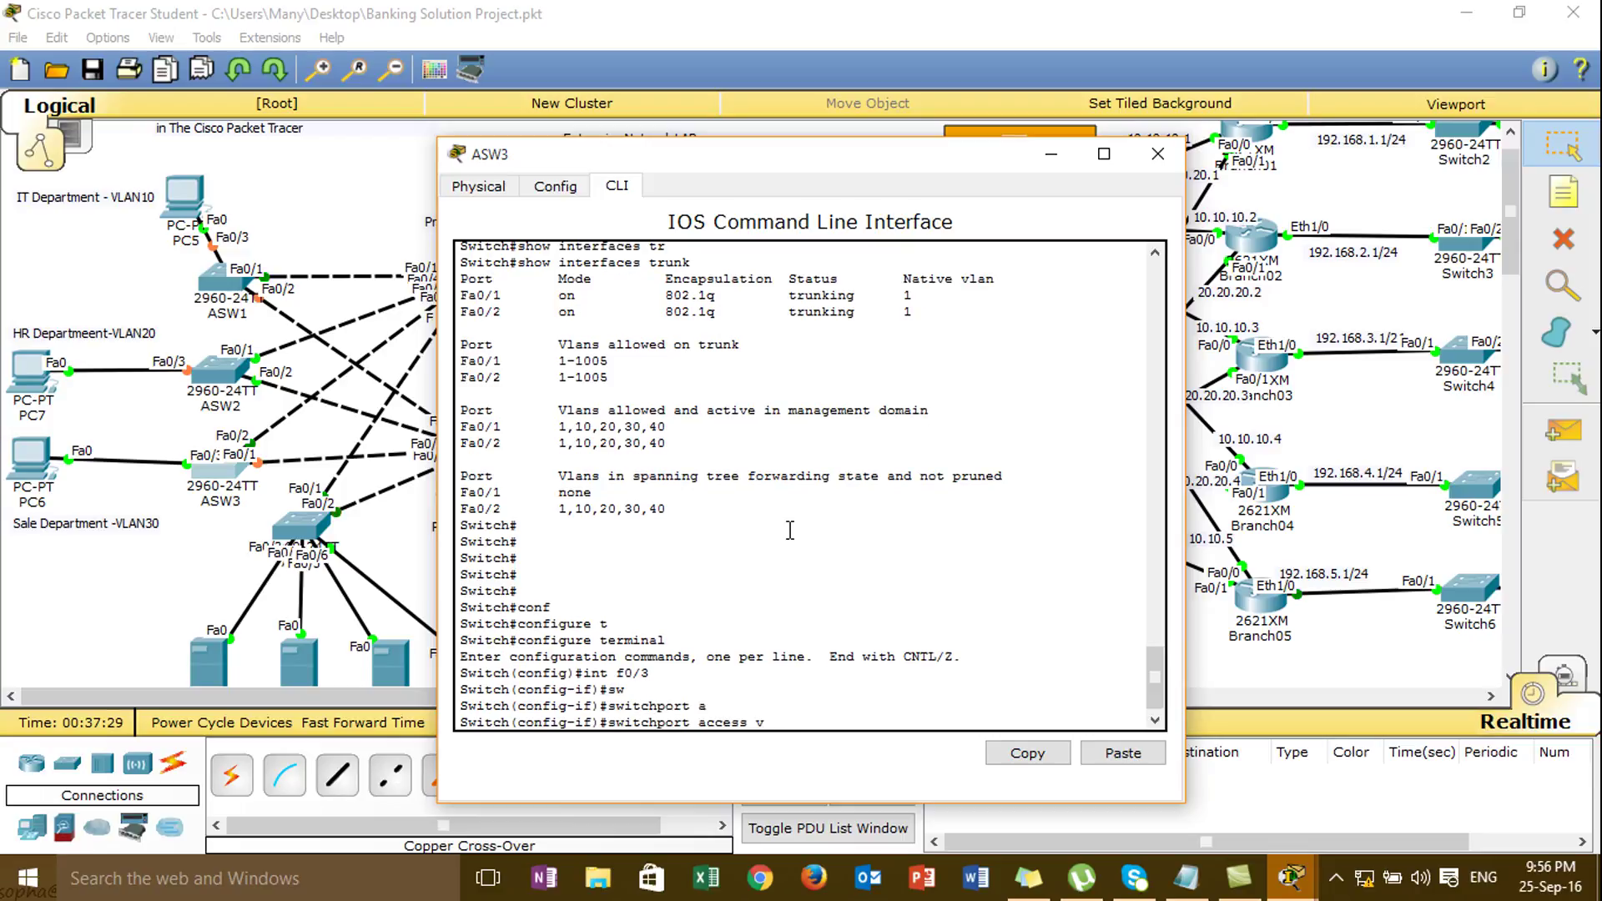
type("l")
key("Tab")
type("30")
key("Return")
- Apply switchport mode access to f0/3 on ASW3 and end the configuration session
type("sw")
key("Tab")
type("m")
key("Tab")
type("a")
key("Tab")
key("Return")
type("end")
key("Return")
key("Return")
- Show the VLAN table on ASW3, check the port in the Sale VLAN, and close the switch window
type("sh")
key("Tab")
type("vl")
key("Tab")
key("Return")
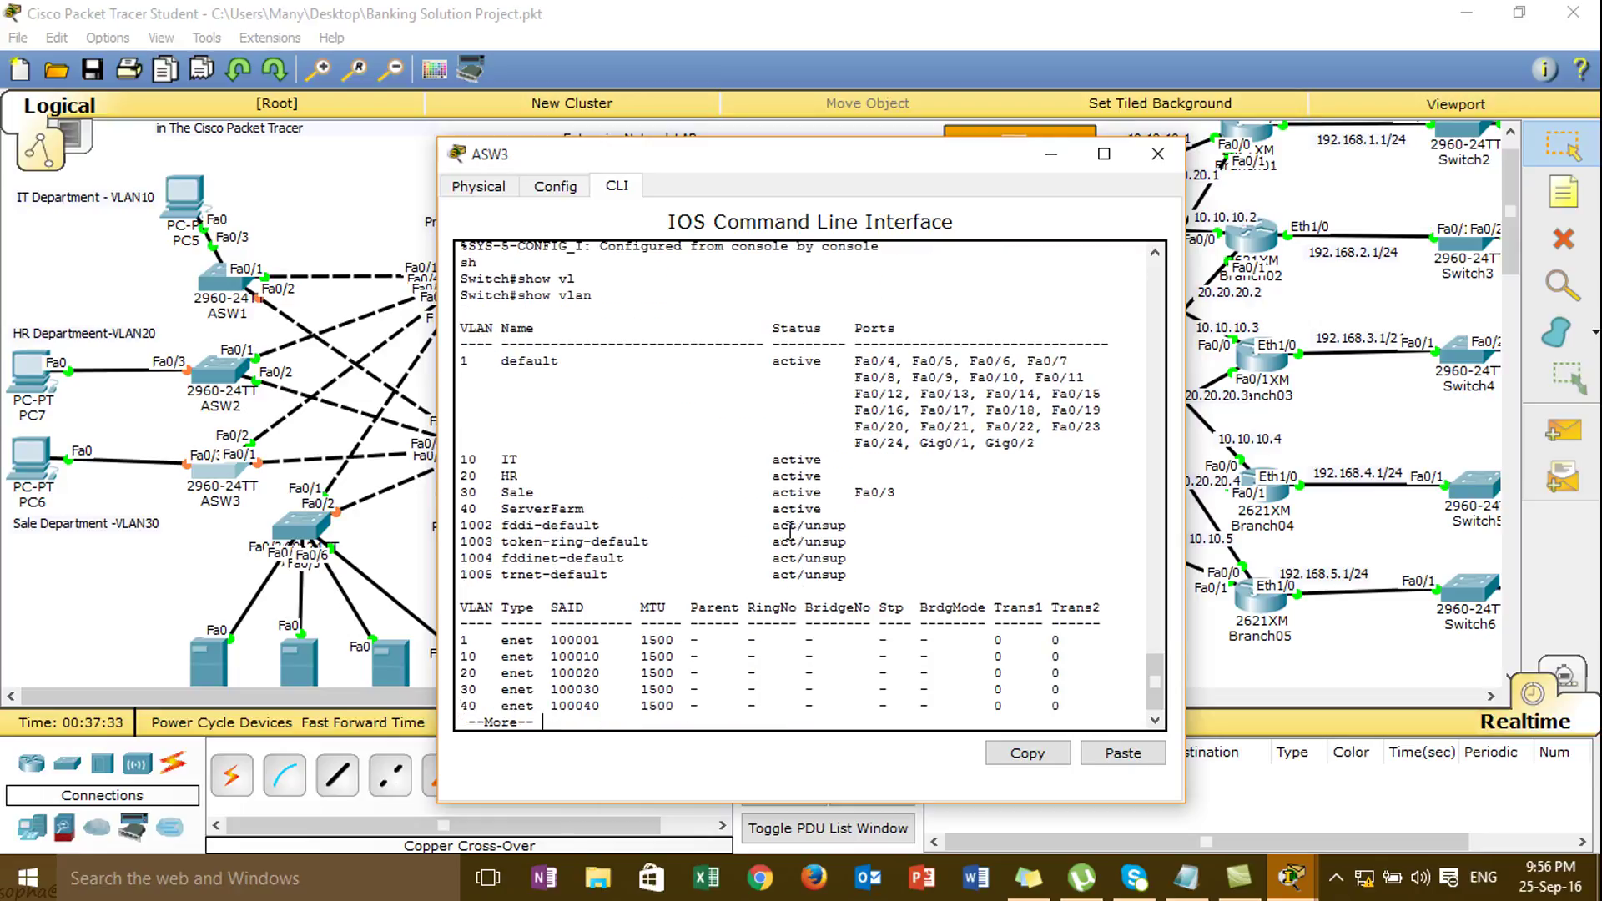
left_click_drag(843, 498, 904, 493)
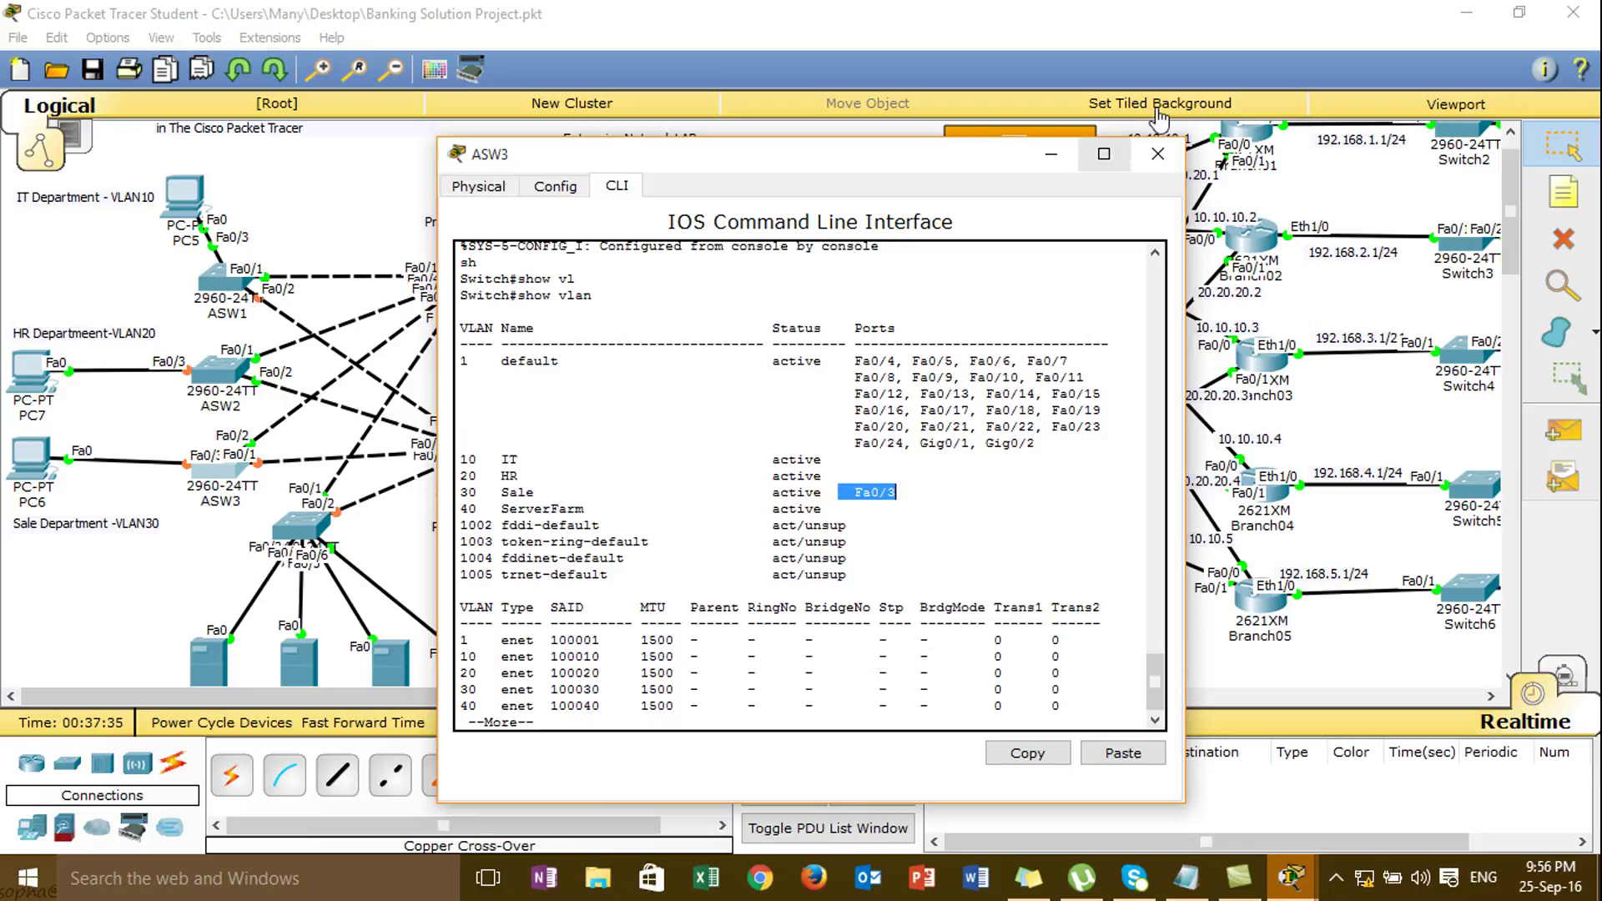
left_click(1158, 153)
- Open the command line of the server farm switch ASW4 and place its window clear of the servers
mouse_move(1512, 209)
left_mouse_down()
mouse_move(1516, 255)
mouse_move(1510, 234)
left_mouse_up()
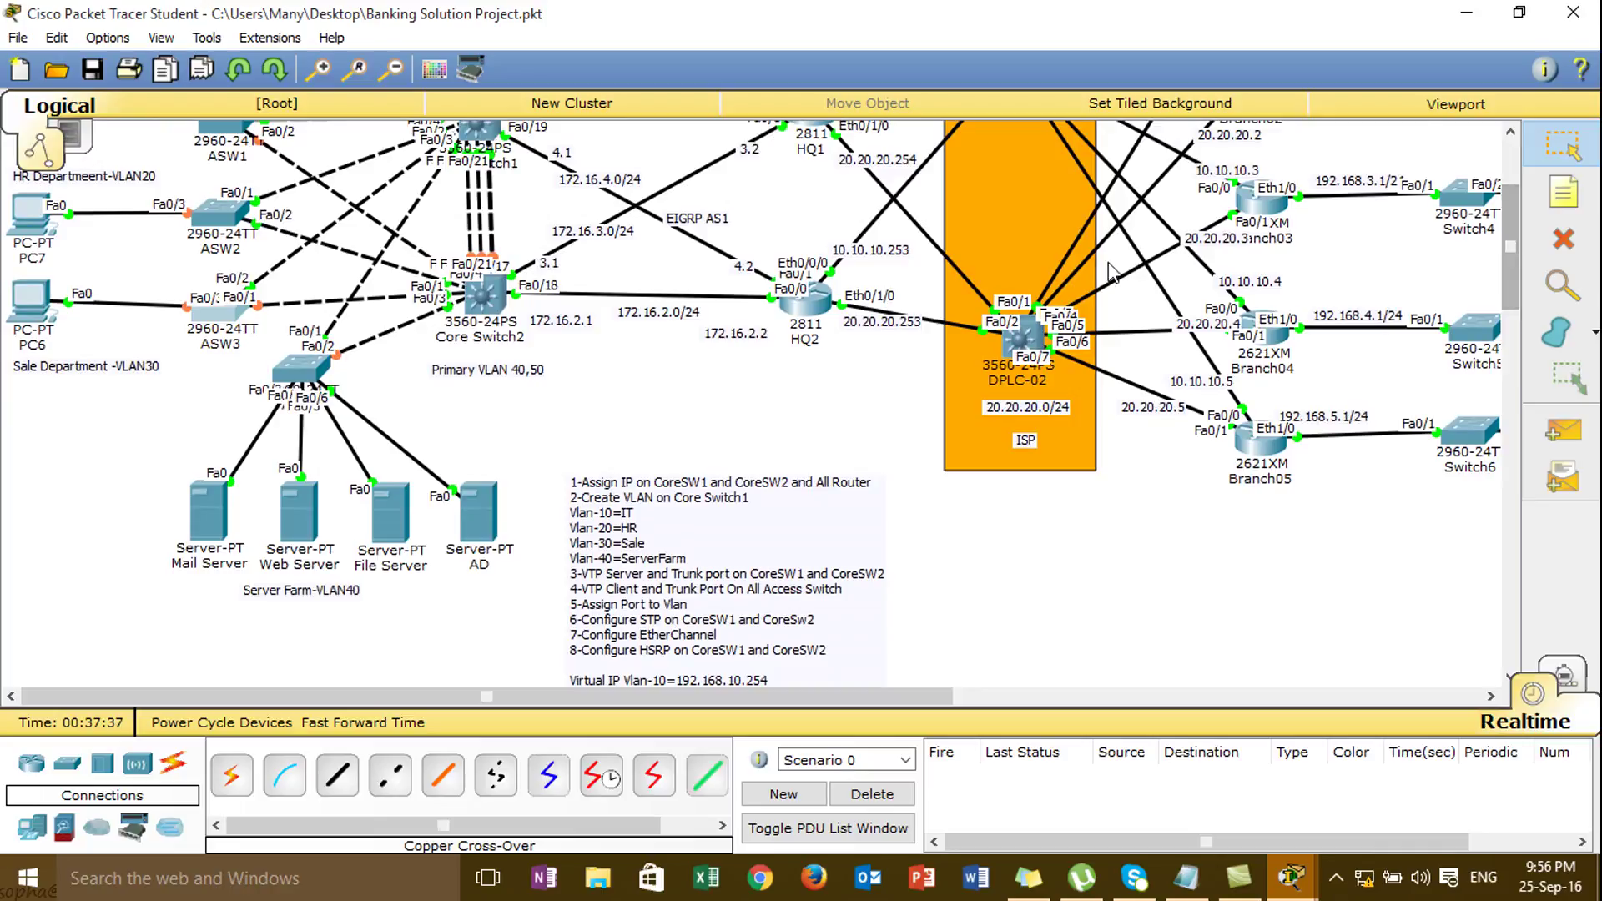
left_click(302, 369)
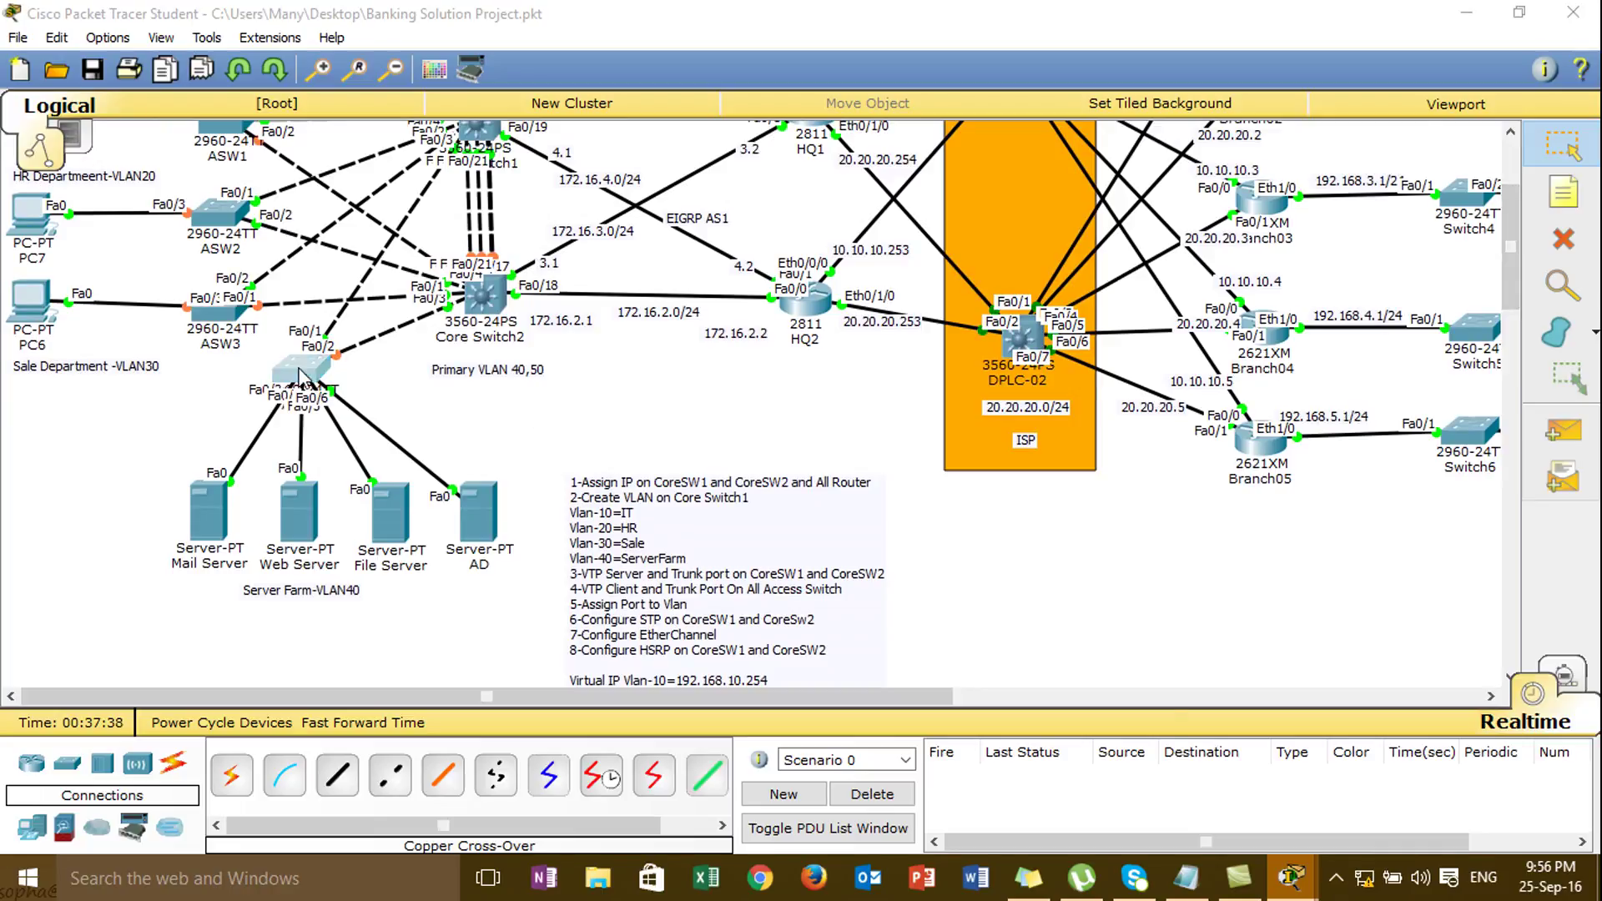
left_click_drag(726, 164, 861, 128)
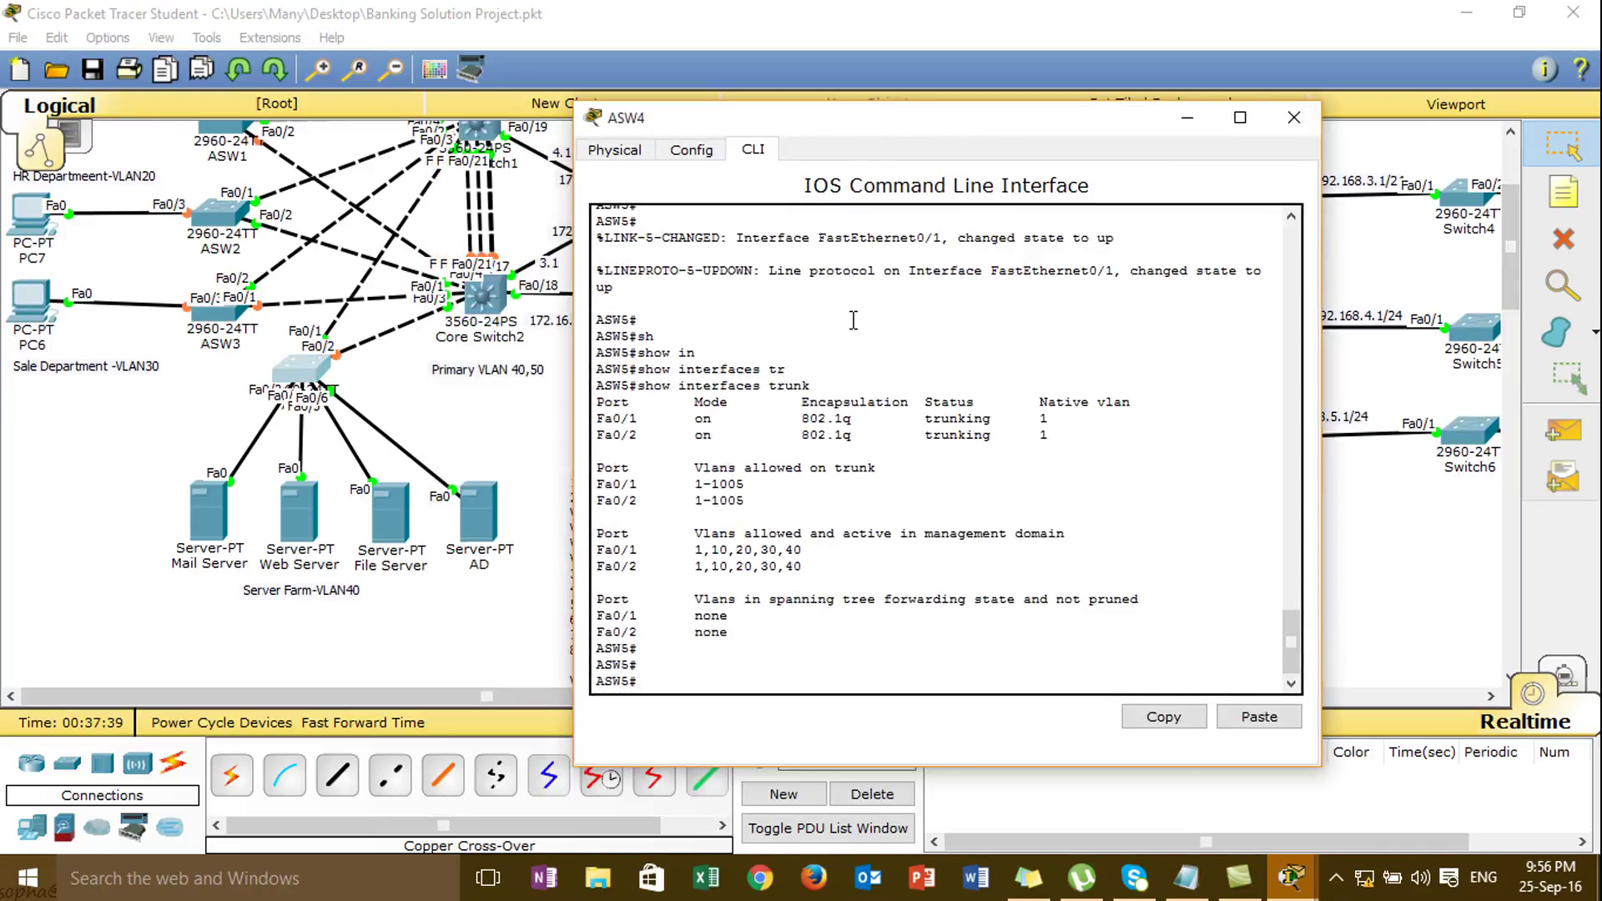
key("Return")
type("conf")
key("Tab")
type("tr")
key("Tab")
key("Return")
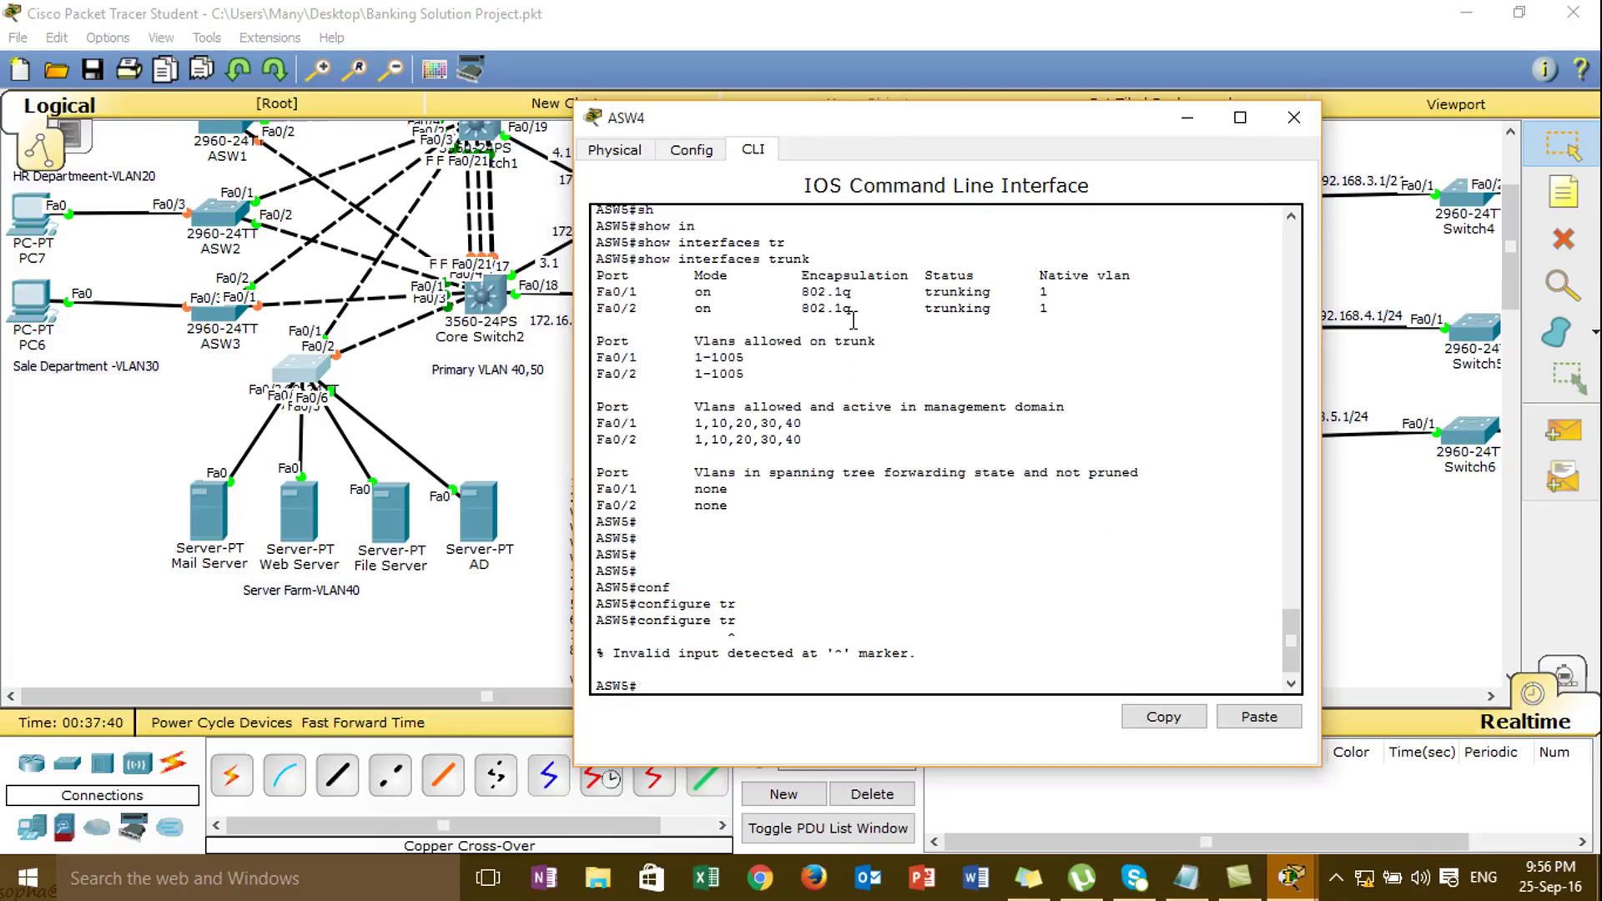
- Enter global configuration mode on ASW4 and begin an interface range command
type("conf")
key("Tab")
type("t")
key("Tab")
key("Return")
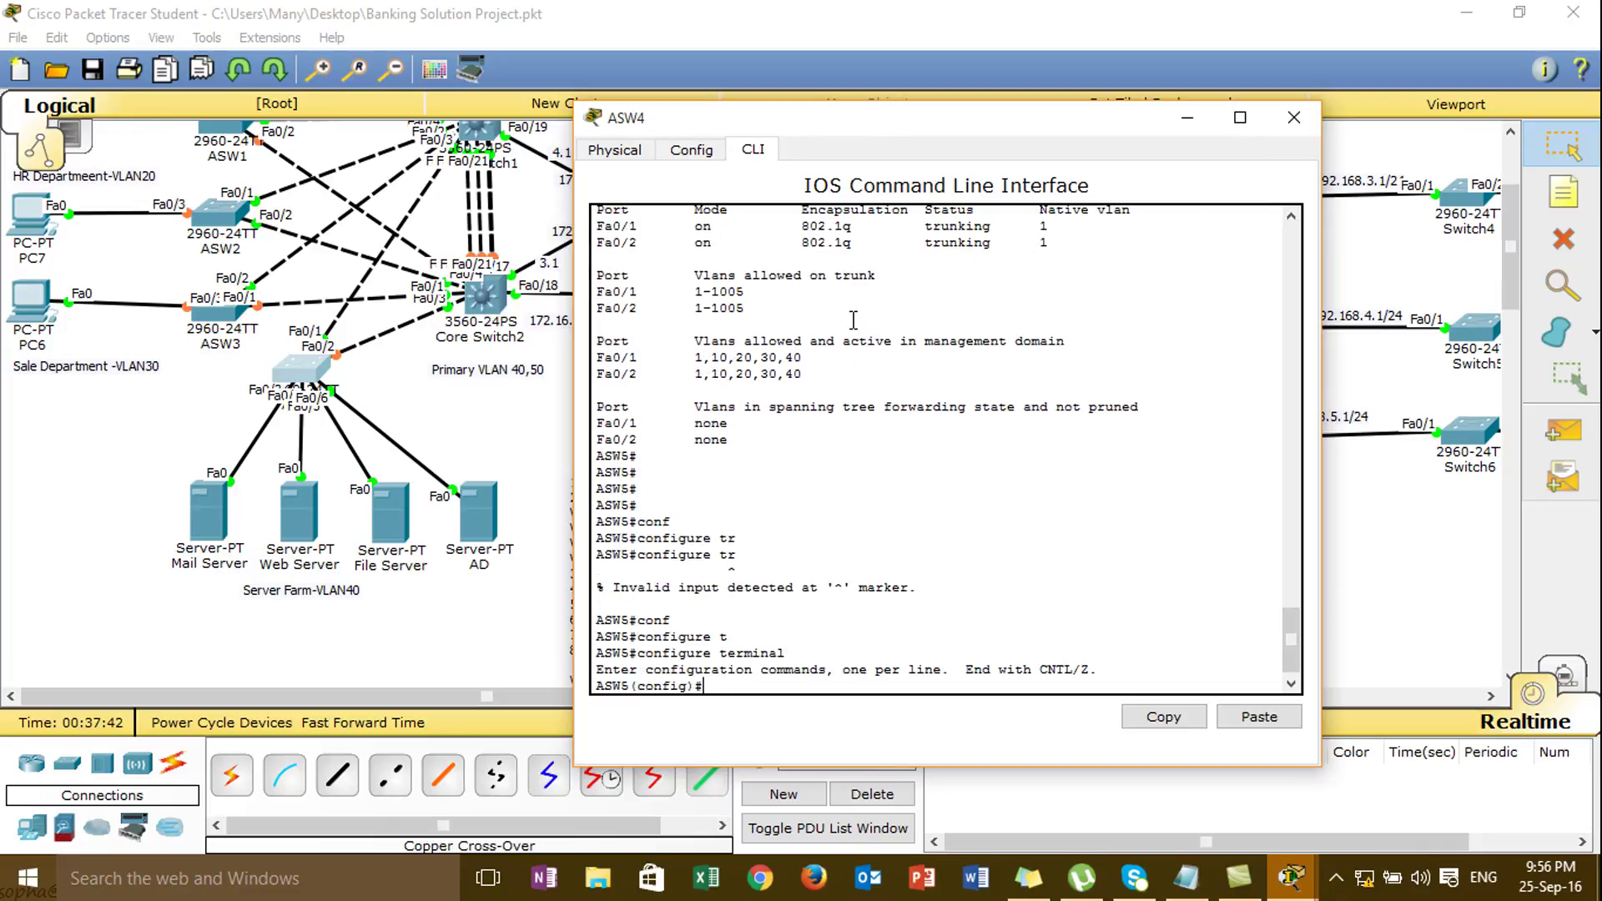
type("intnran")
key("Tab")
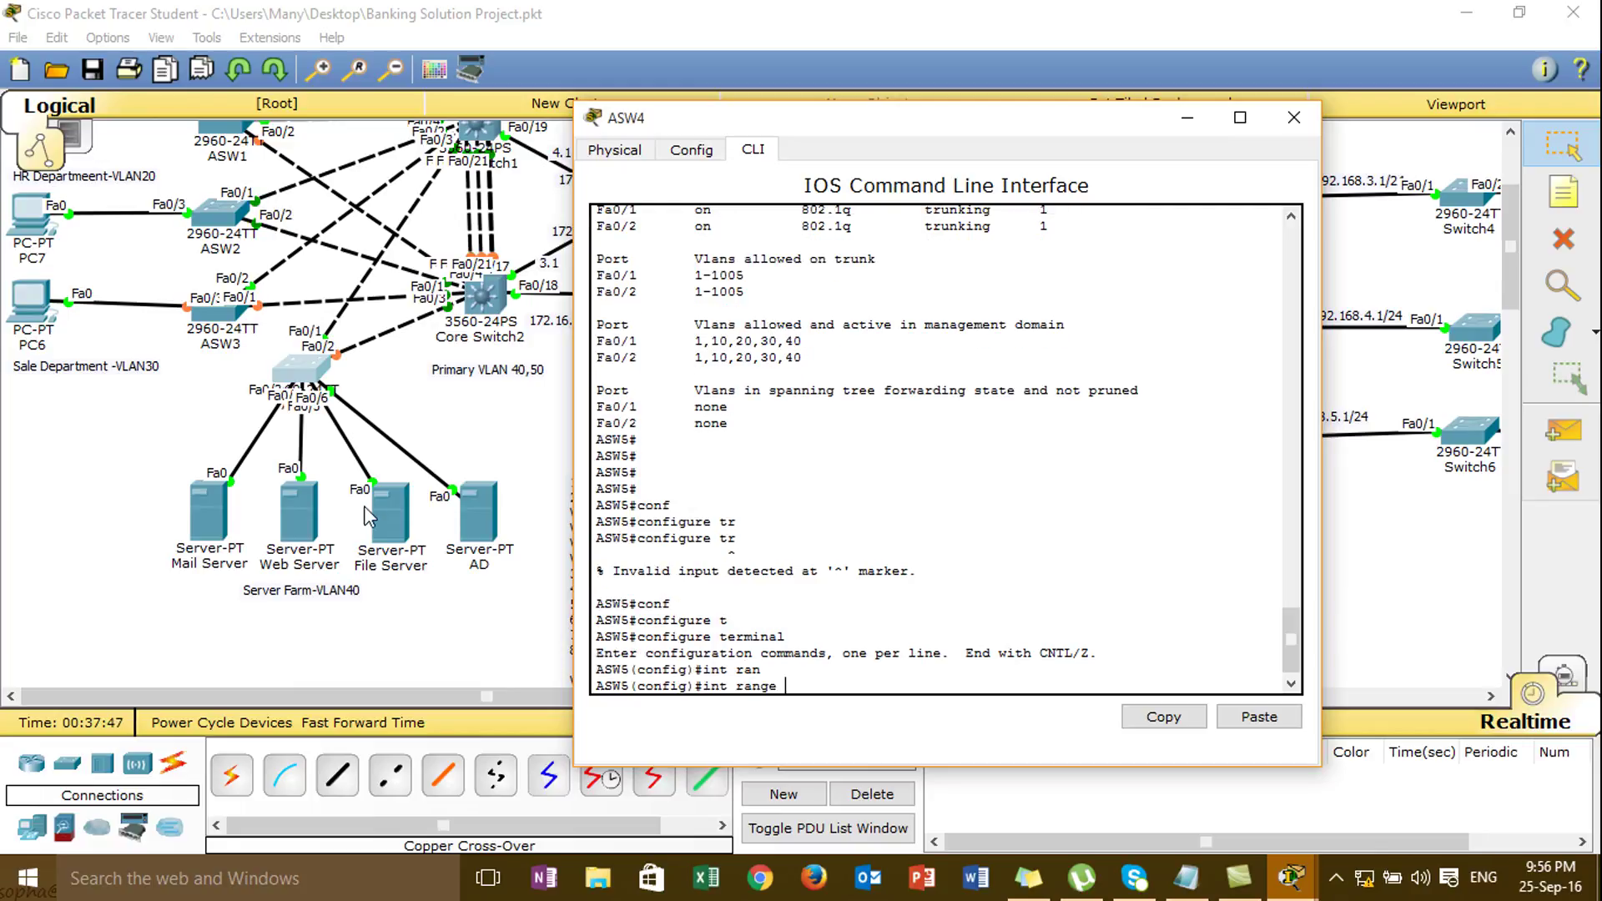
- Move the Mail Server and Web Server slightly away from the other servers and return to ASW4's command line
mouse_move(219, 524)
left_mouse_down()
mouse_move(149, 516)
mouse_move(187, 525)
left_mouse_up()
mouse_move(291, 504)
left_mouse_down()
mouse_move(233, 510)
mouse_move(272, 510)
left_mouse_up()
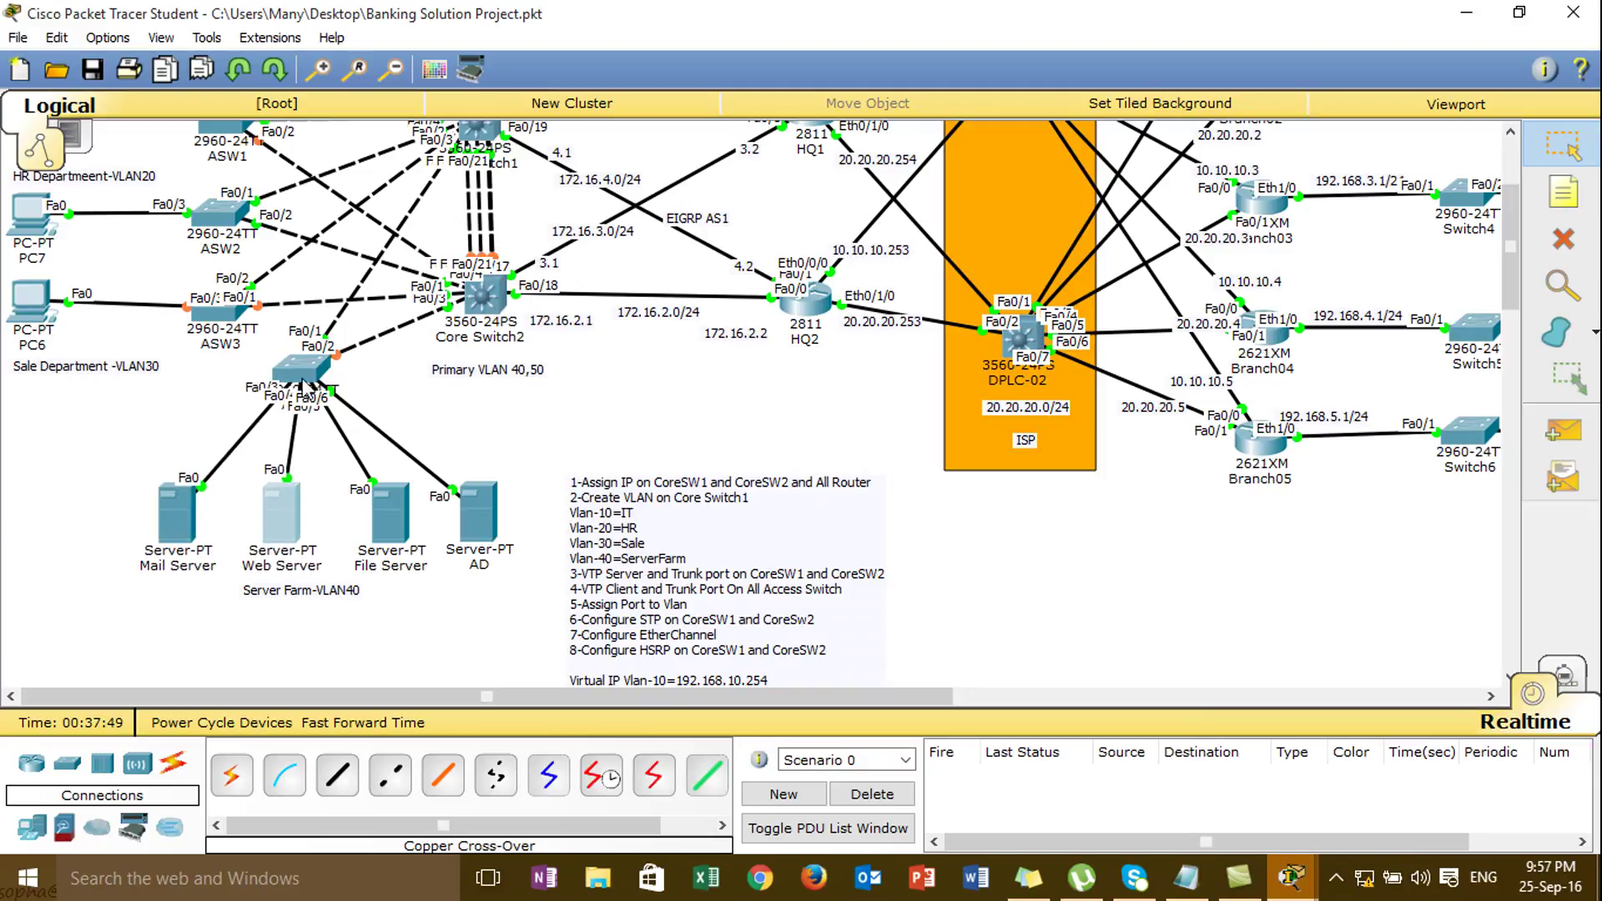
left_click(308, 389)
- Complete the interface range command on ASW4 with ports f0/3-6
type("0/3-6")
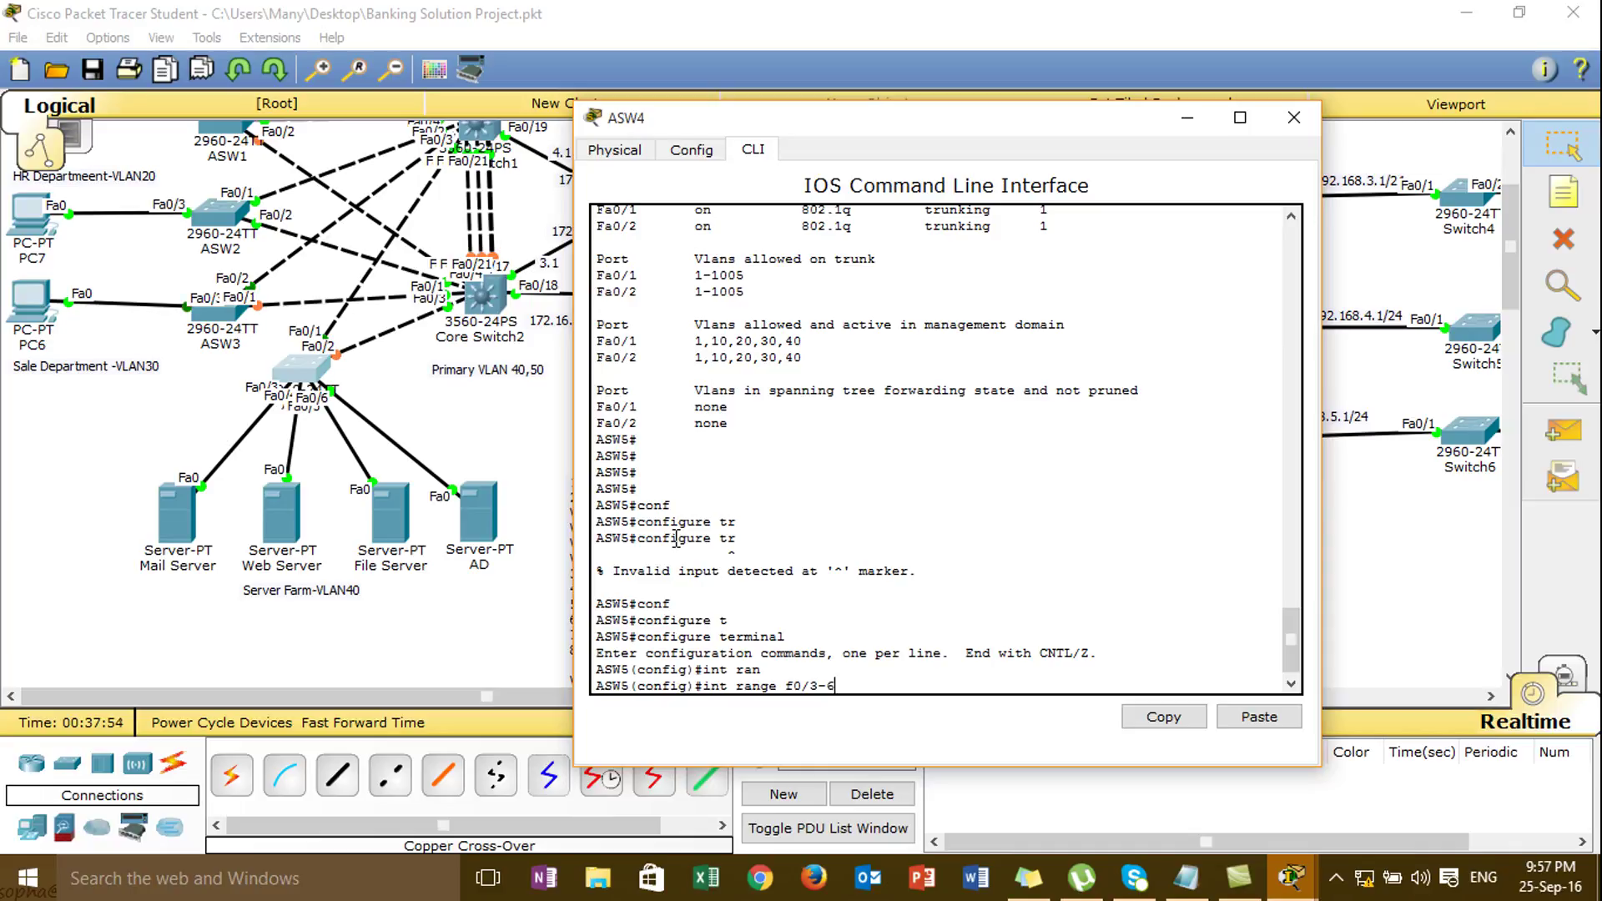
key("Return")
key("Return")
- Assign the selected server ports on ASW4 to access VLAN 40
type("sw")
key("Tab")
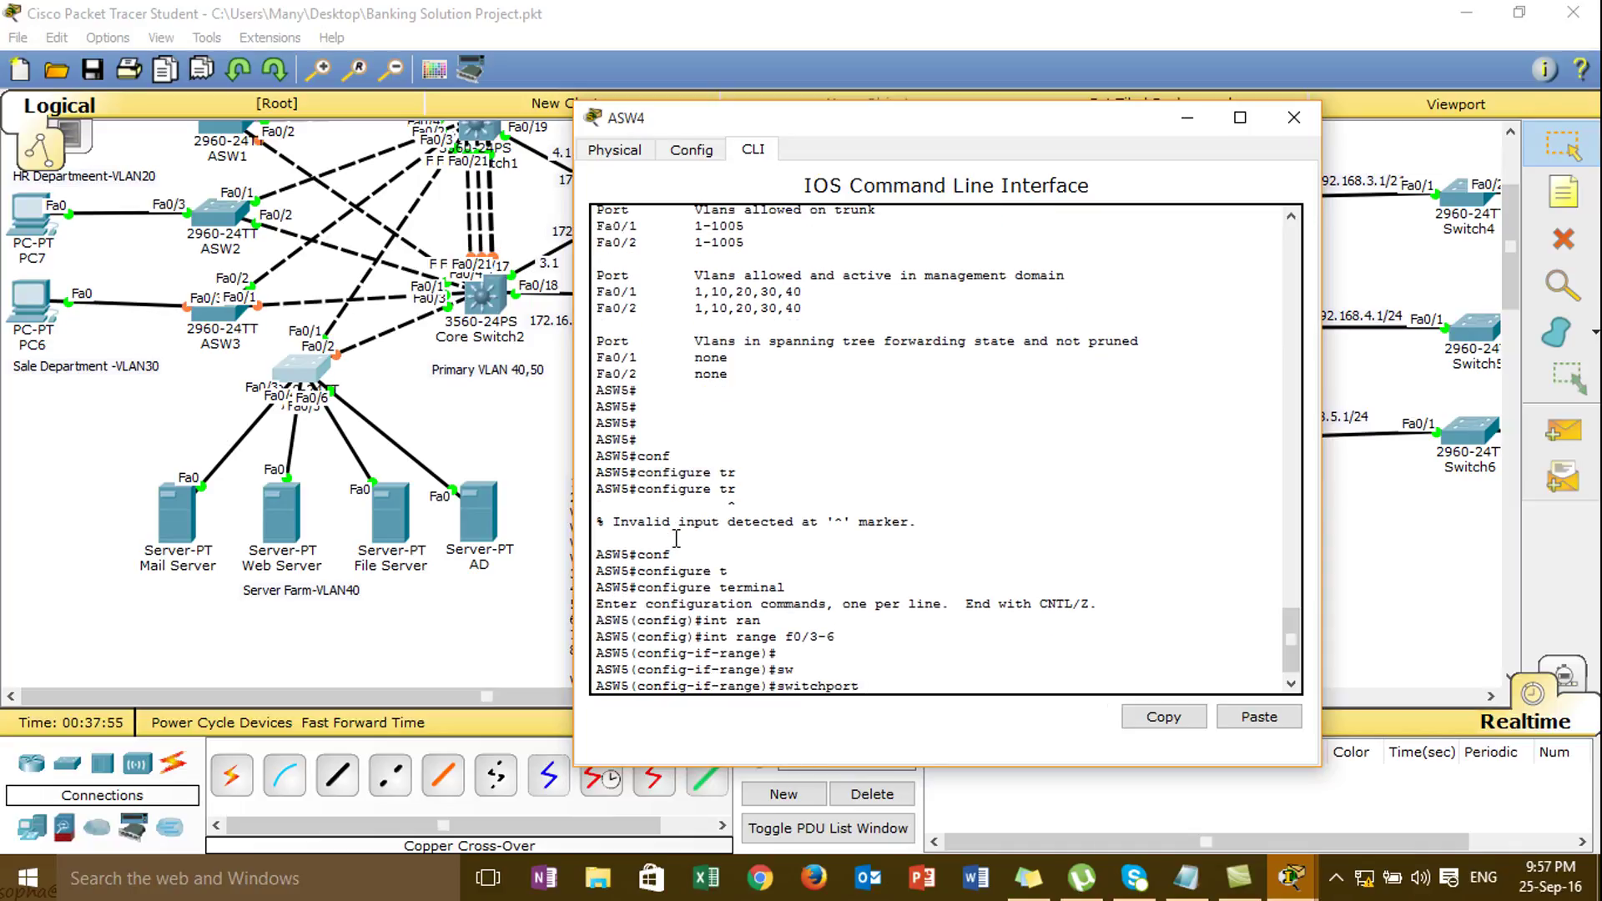
type("a")
key("Tab")
type("l")
key("BackSpace")
type("c")
key("Tab")
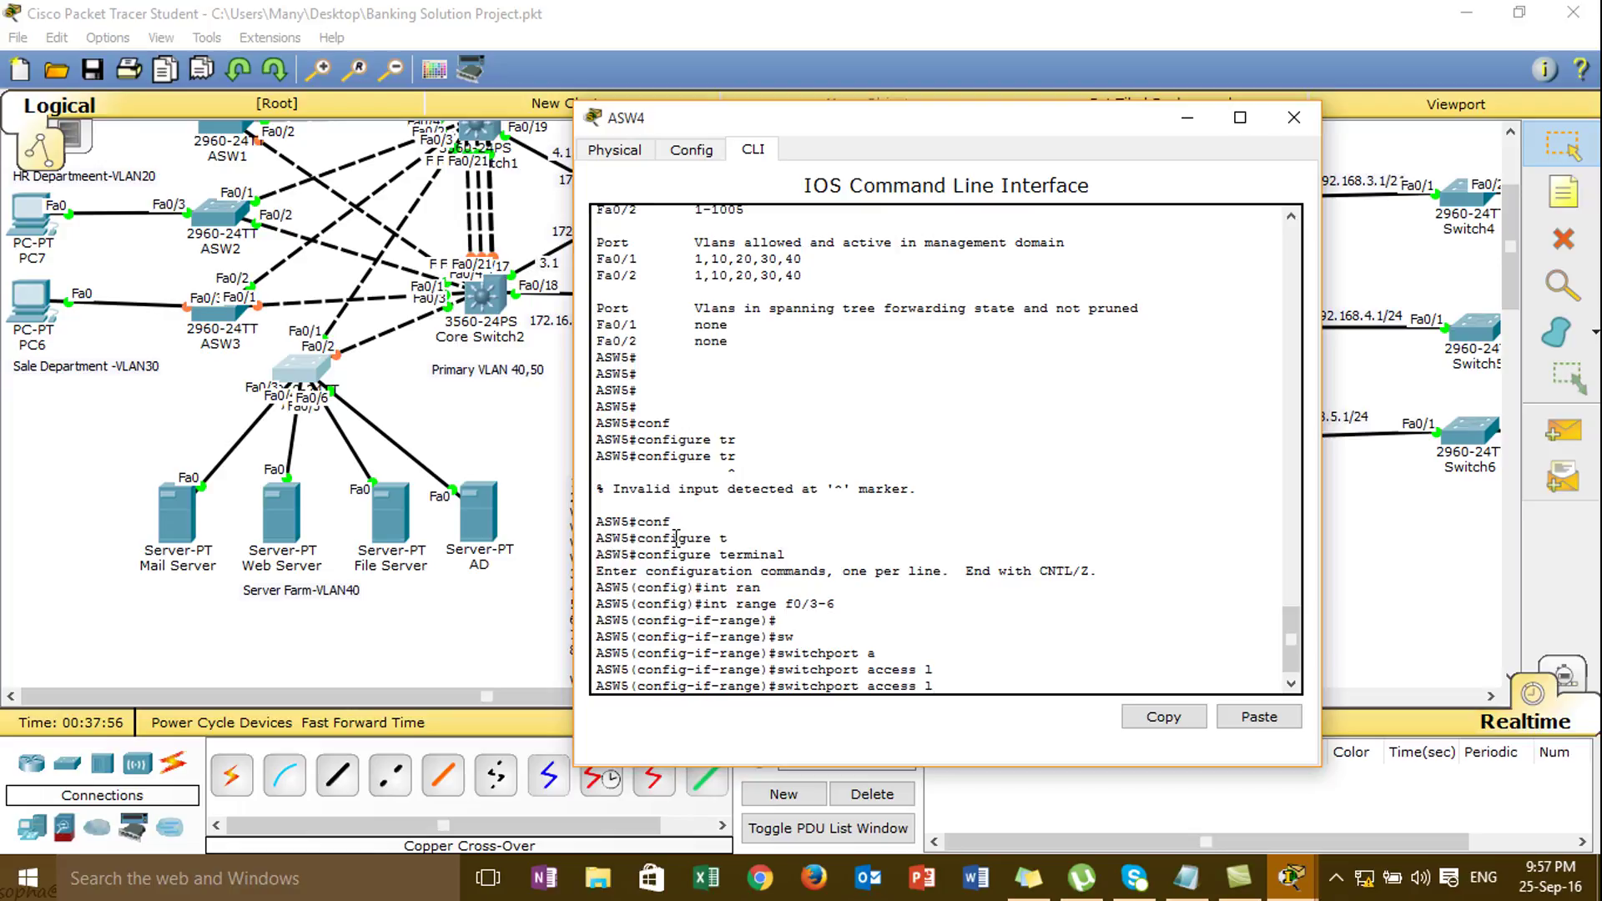
key("Tab")
type("vl")
key("Tab")
type("40")
key("Return")
- Apply switchport mode access to ASW4's f0/3-6 range and end the configuration session
type("switchport")
key("Tab")
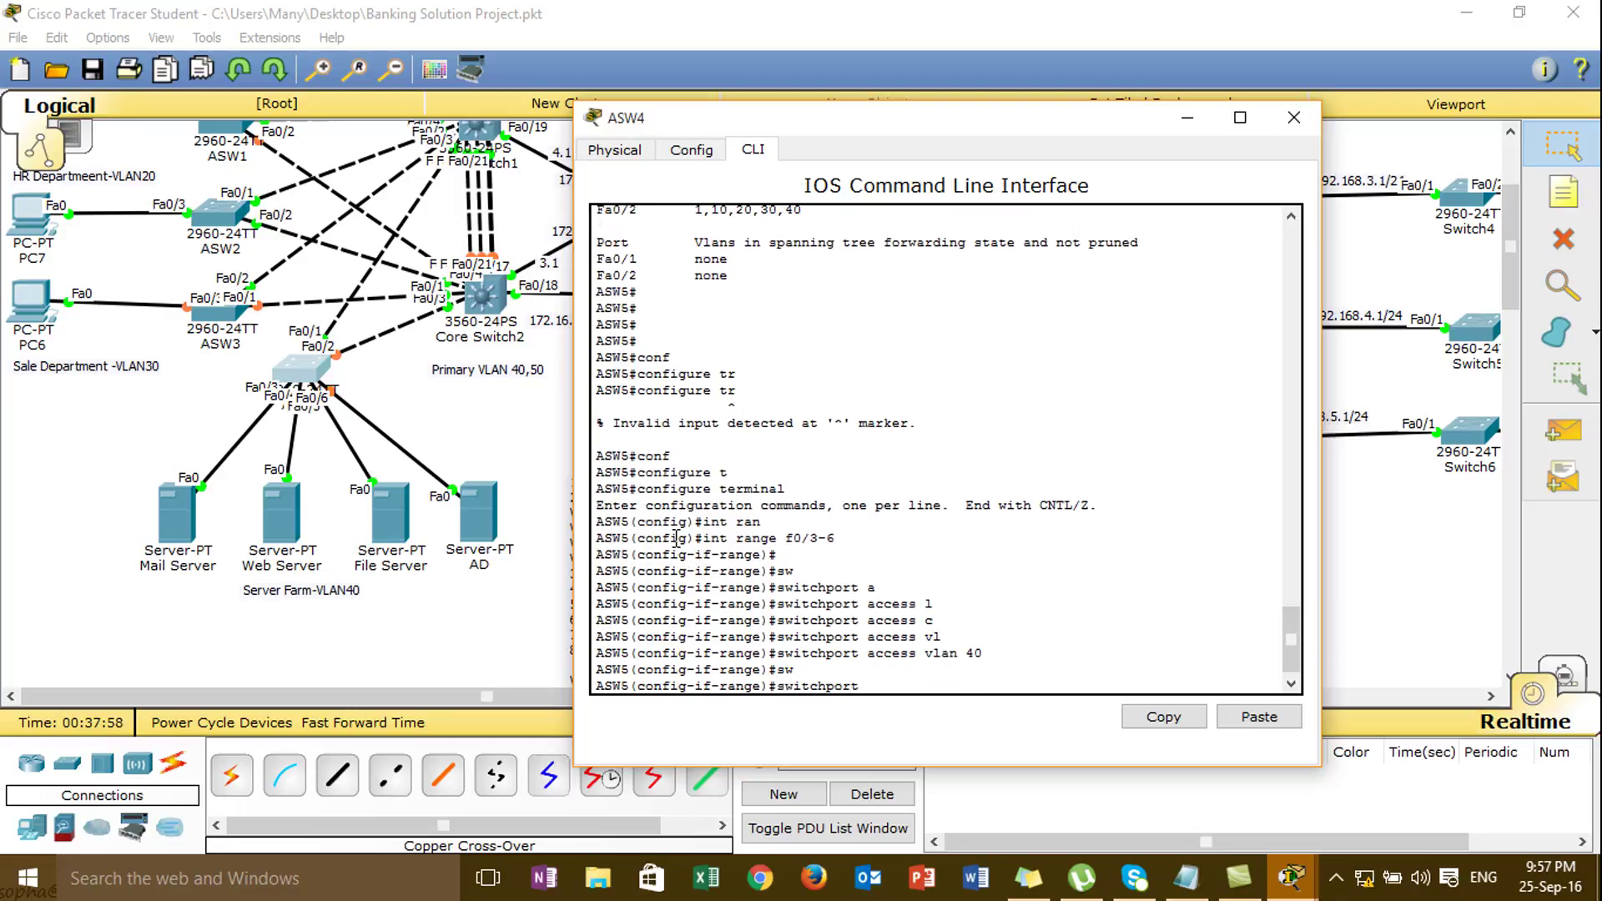
type("m")
key("Tab")
type("a")
key("Tab")
key("Return")
key("Return")
key("Return")
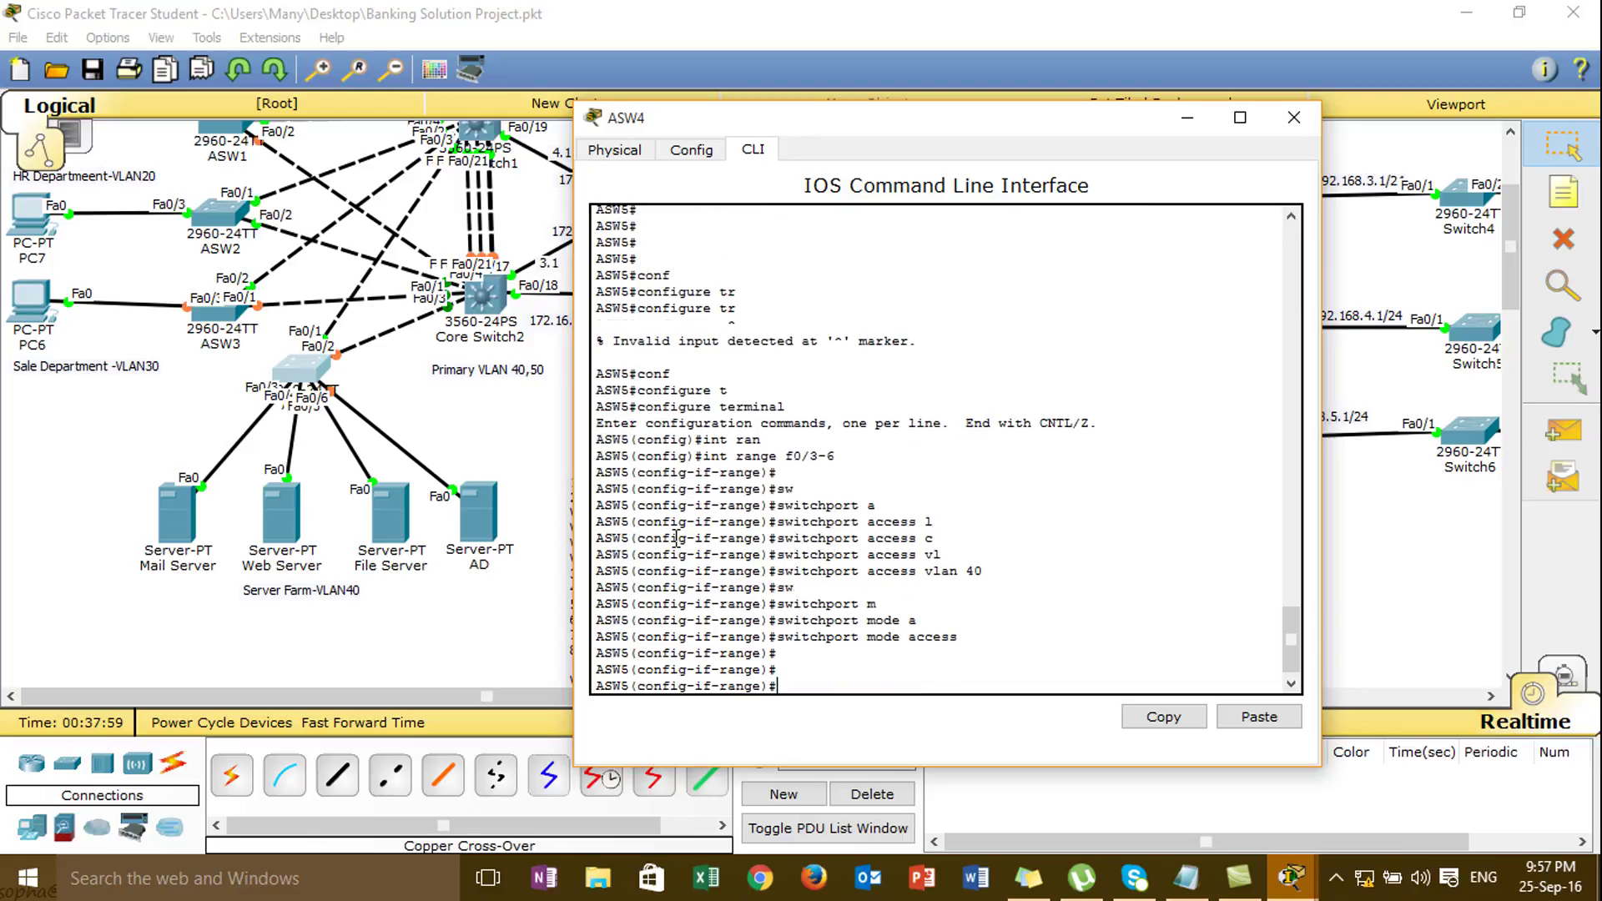
type("end")
key("Return")
- Show the VLAN table on ASW4 and check the ports assigned to the ServerFarm VLAN
type("sh")
key("Tab")
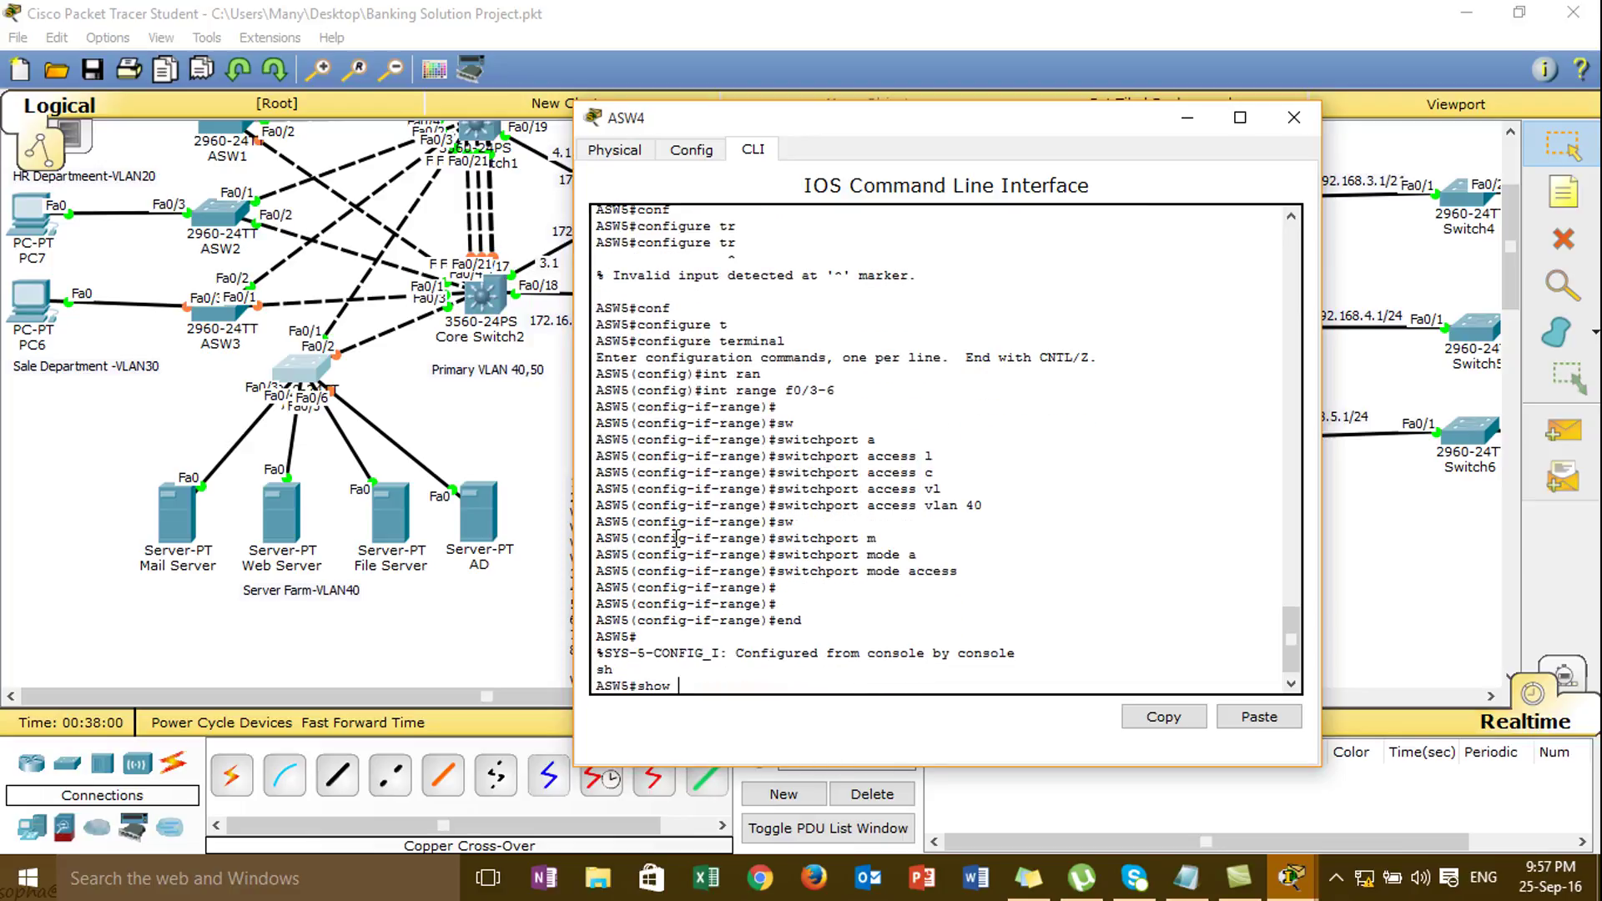
type("vl")
key("Tab")
key("Return")
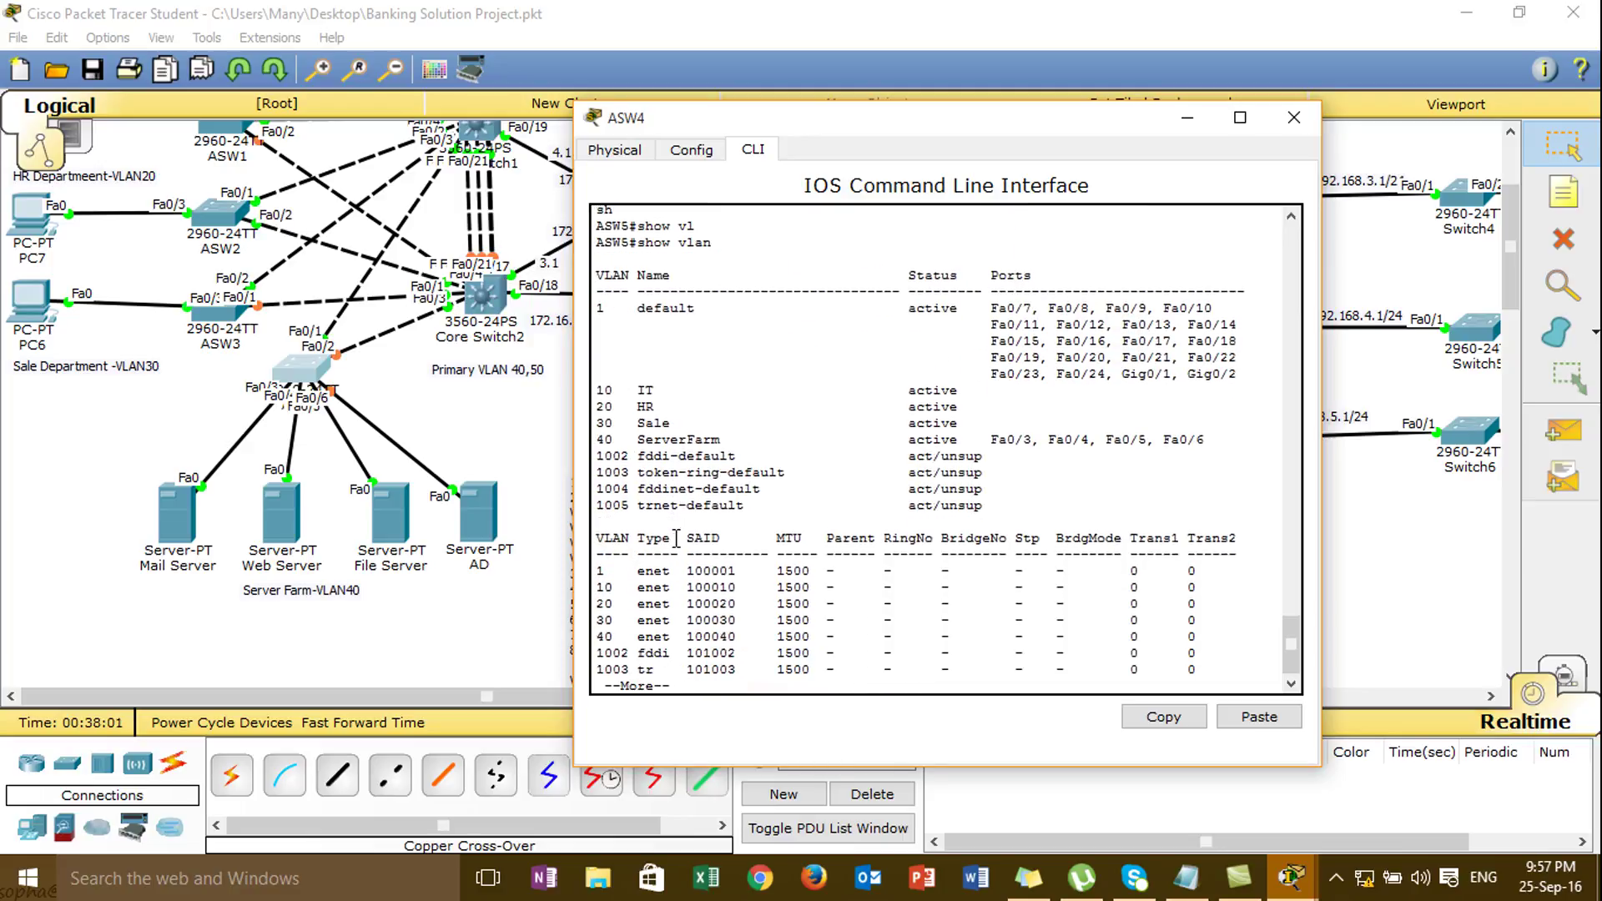
left_click_drag(986, 438, 1212, 438)
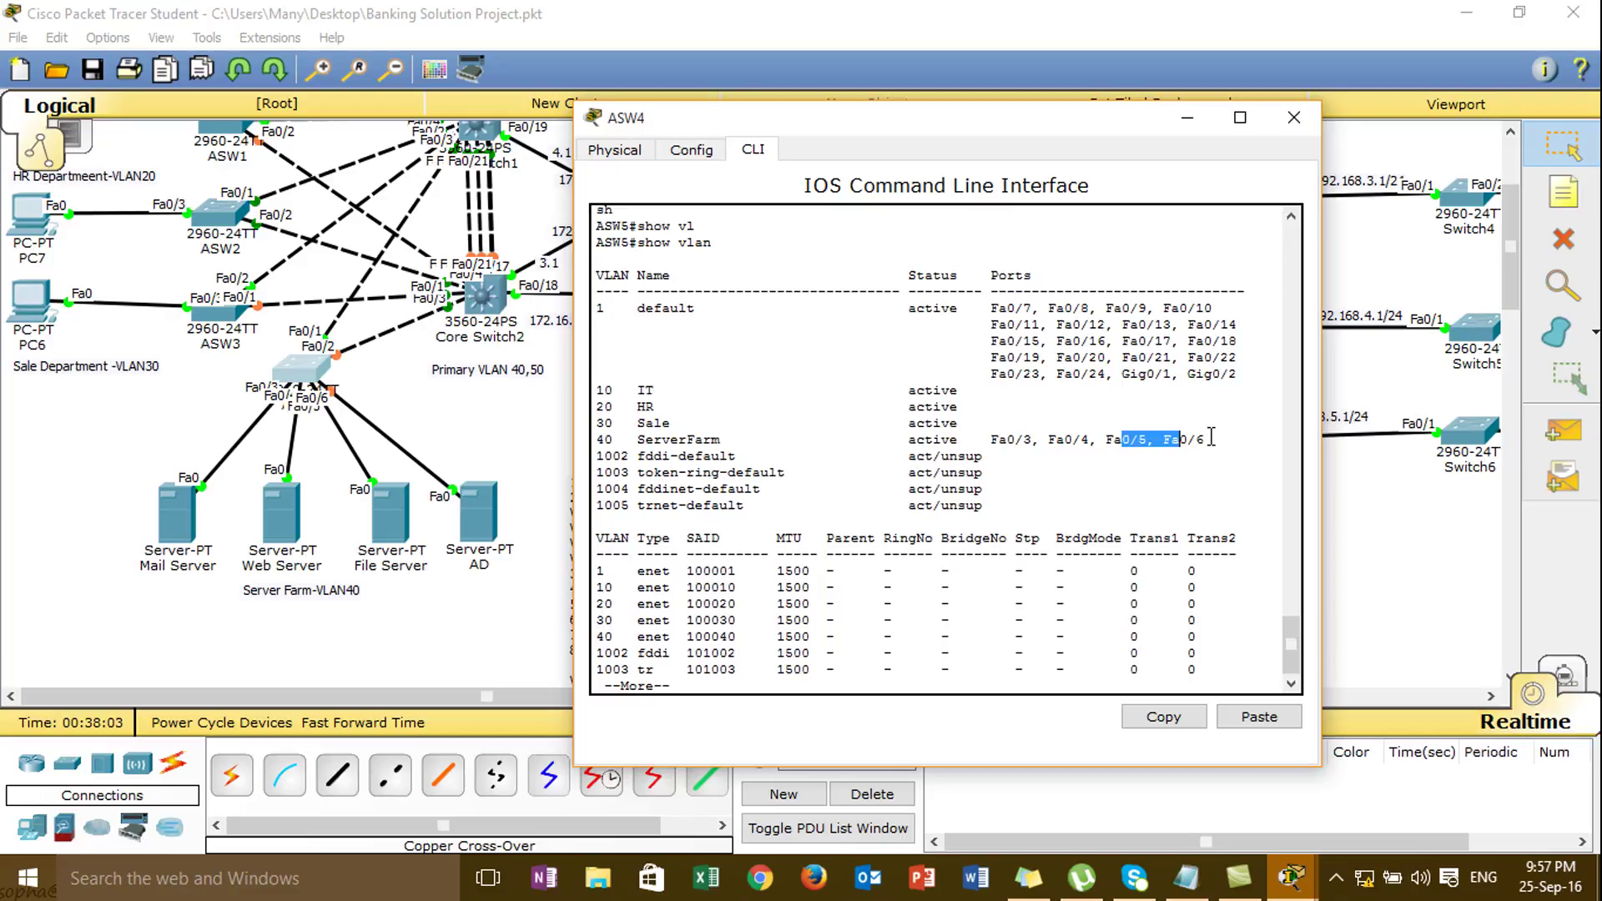
- Close the ASW4 window and review the lab task list below the topology for the remaining configuration tasks
left_click(1294, 118)
left_click_drag(1515, 261, 1510, 297)
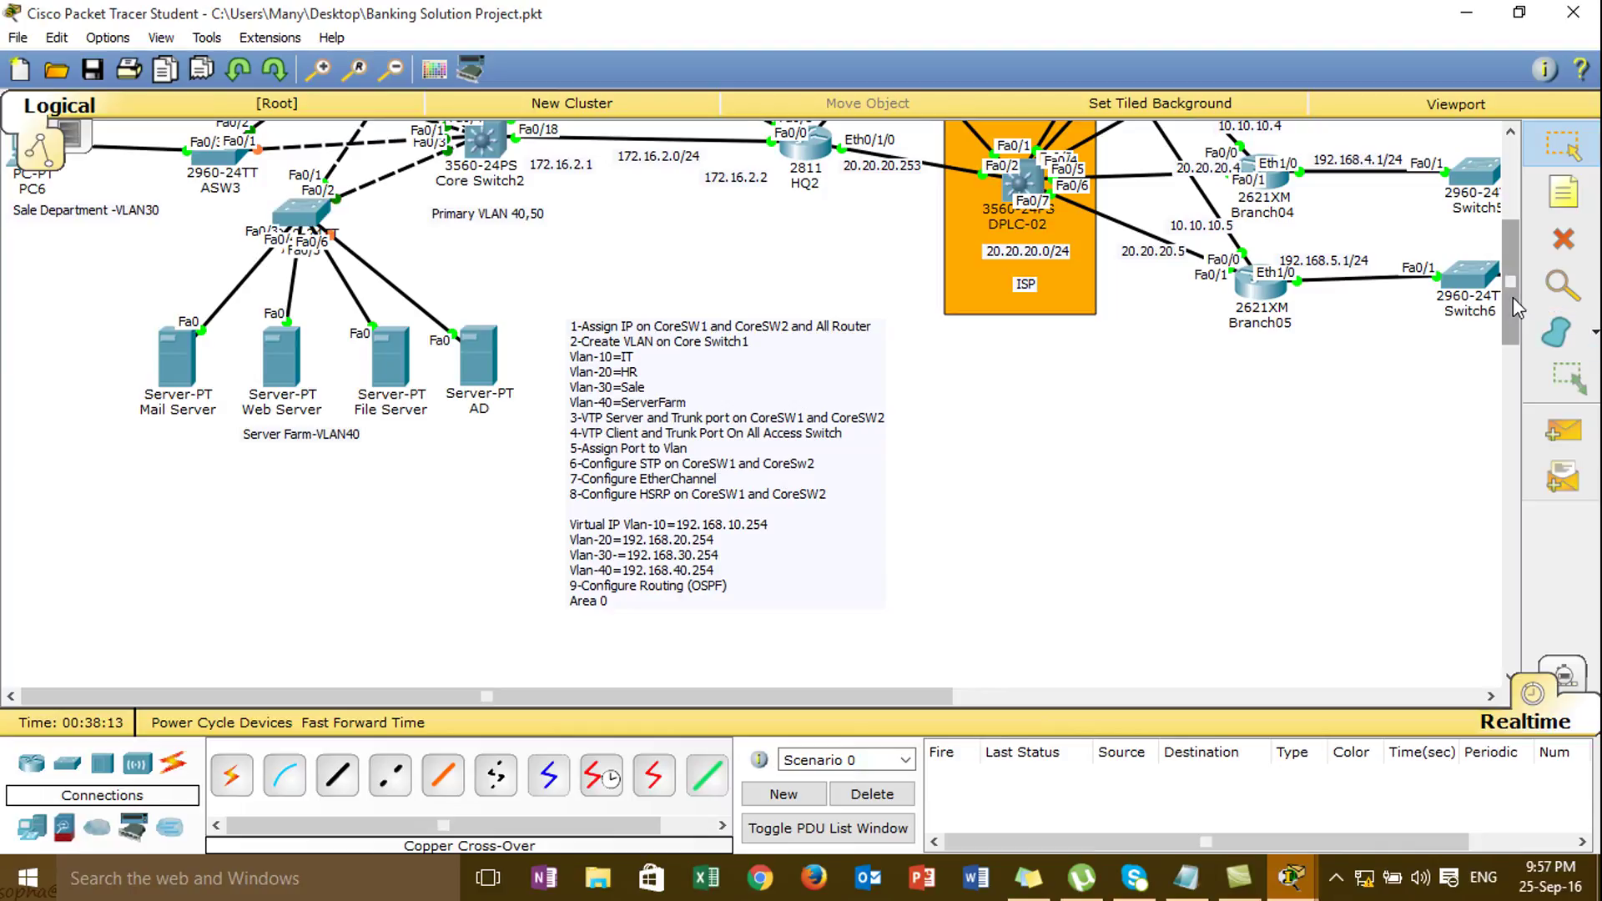
left_click_drag(1514, 295, 1498, 216)
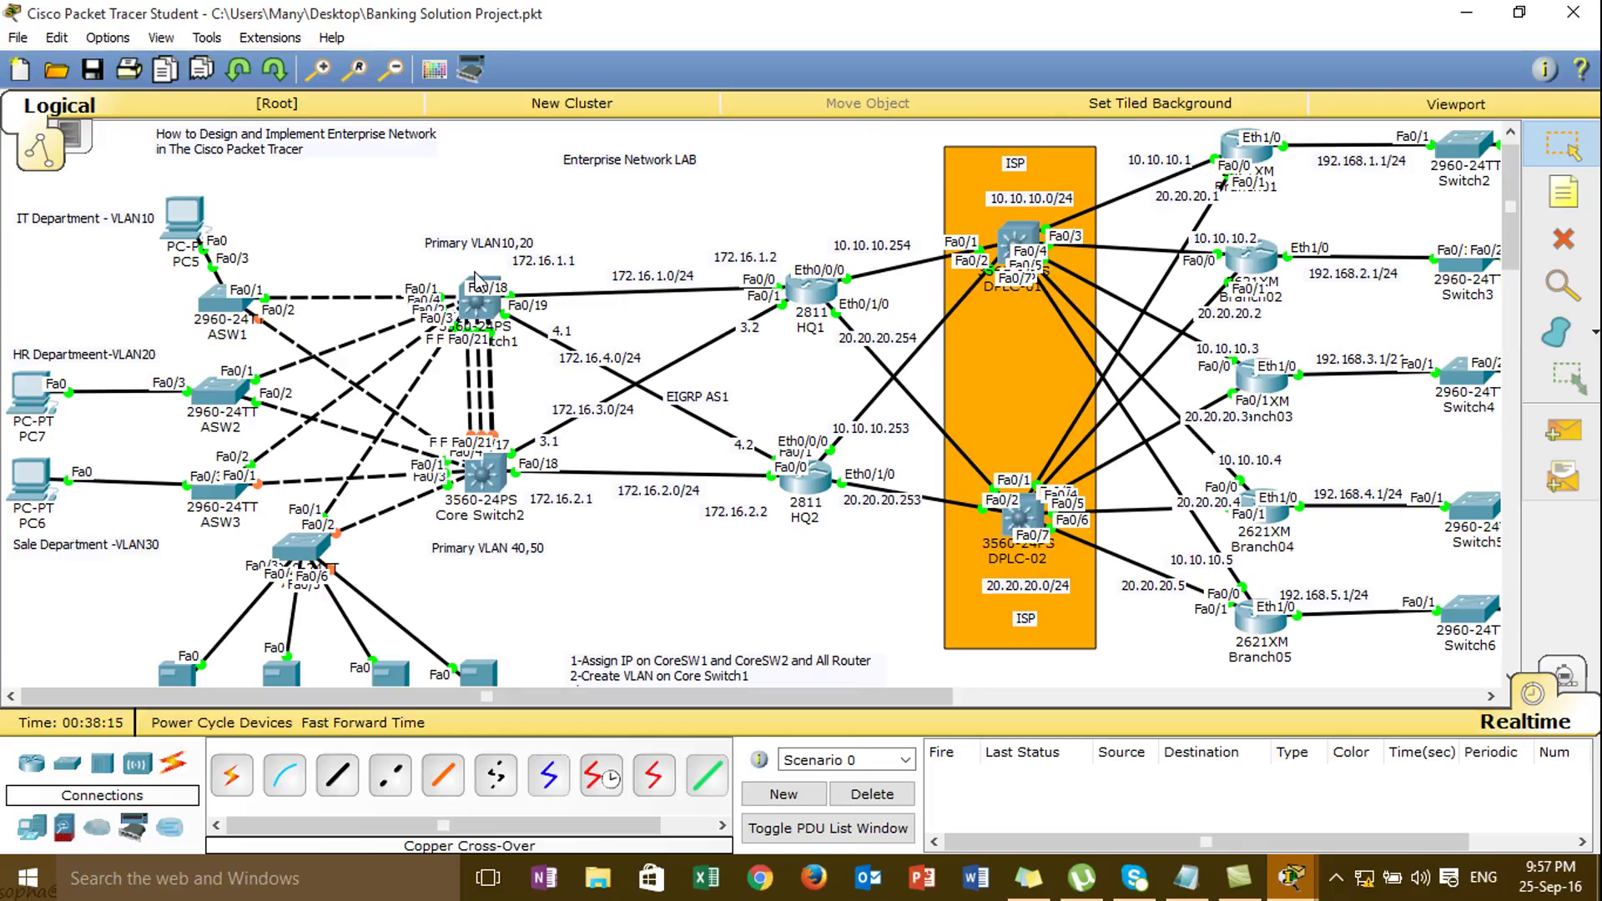